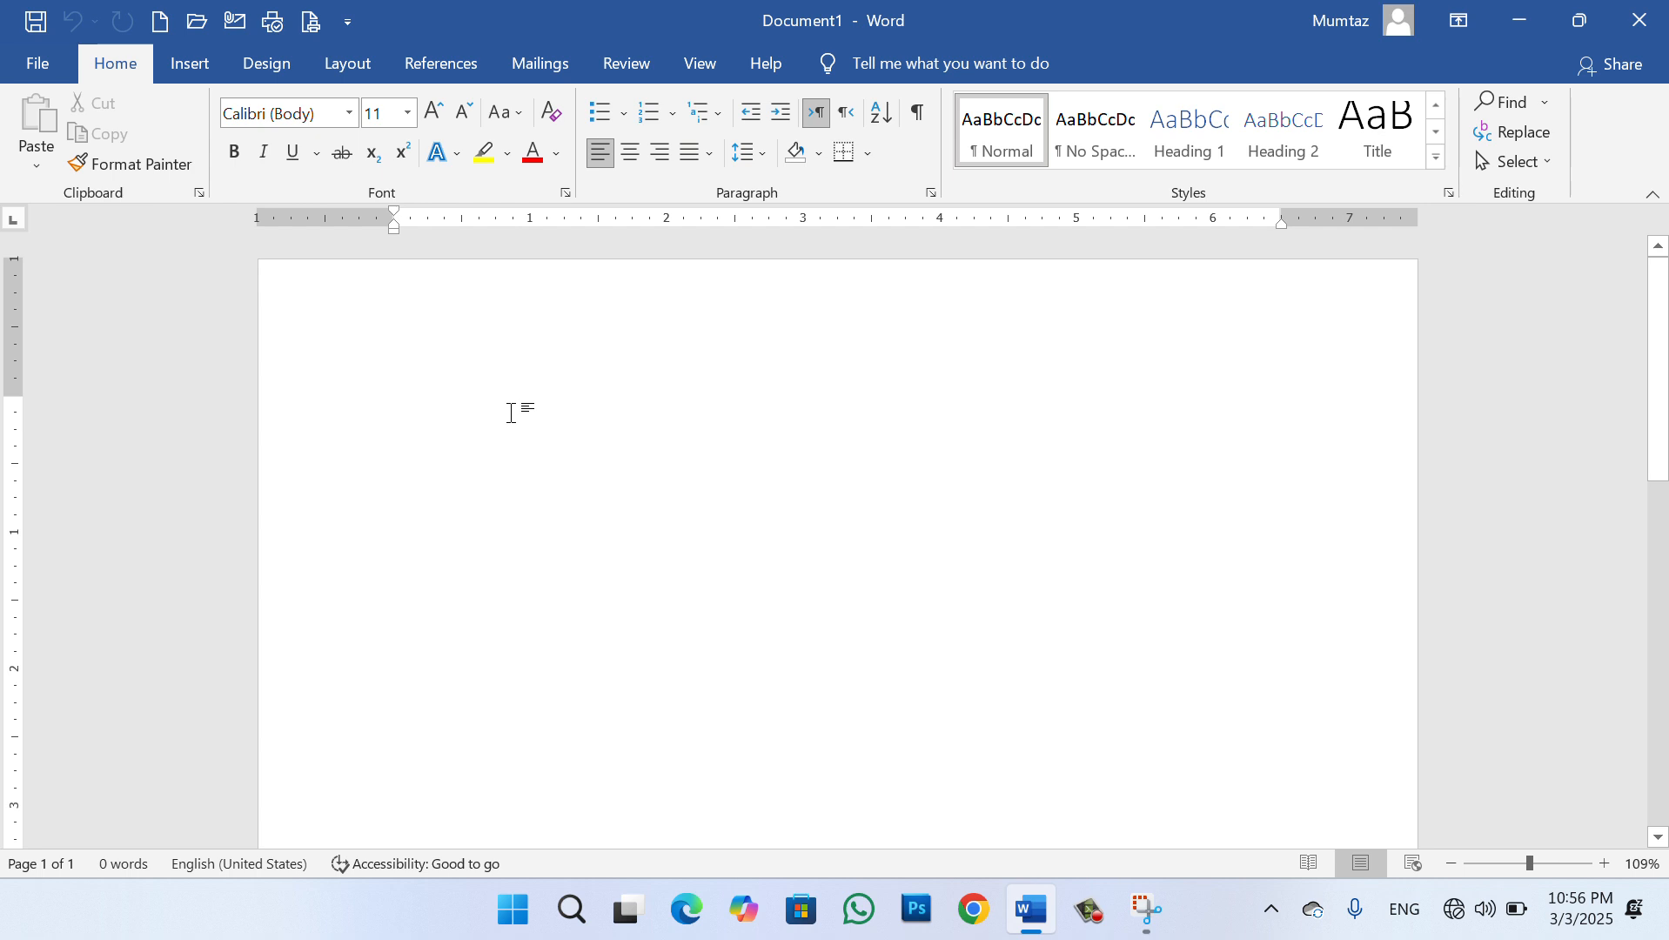
Enter the heading "What is Computer?" and generate placeholder paragraphs below it with =rand()
text(What)
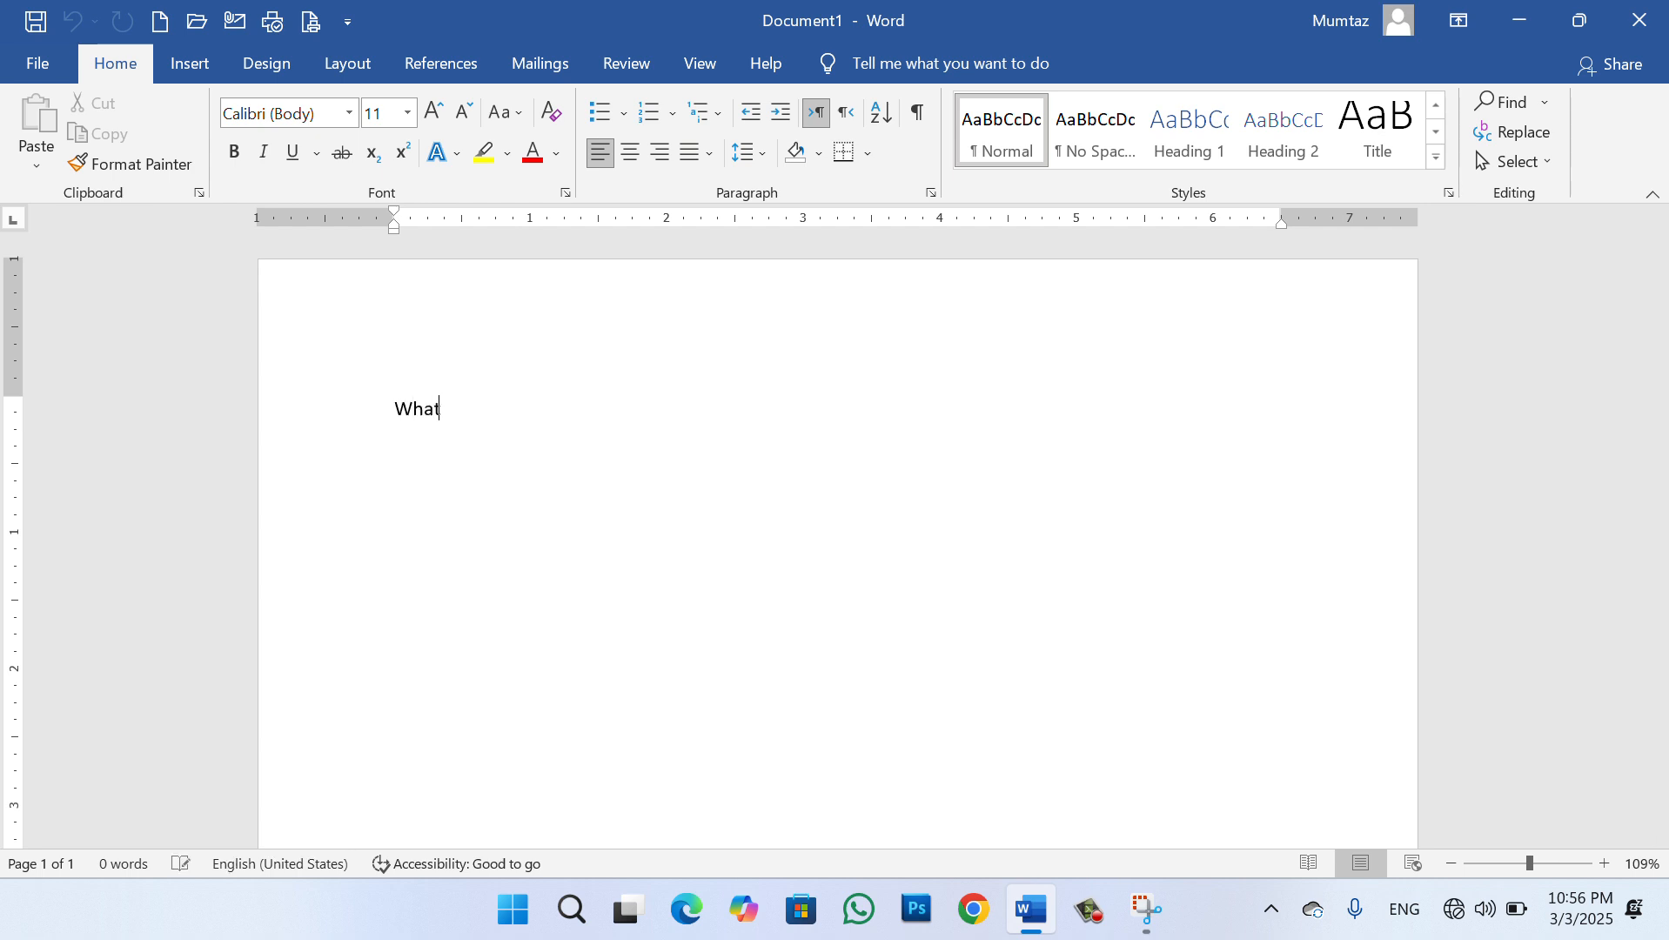
text( is Compute)
text(r?)
text(=rand)
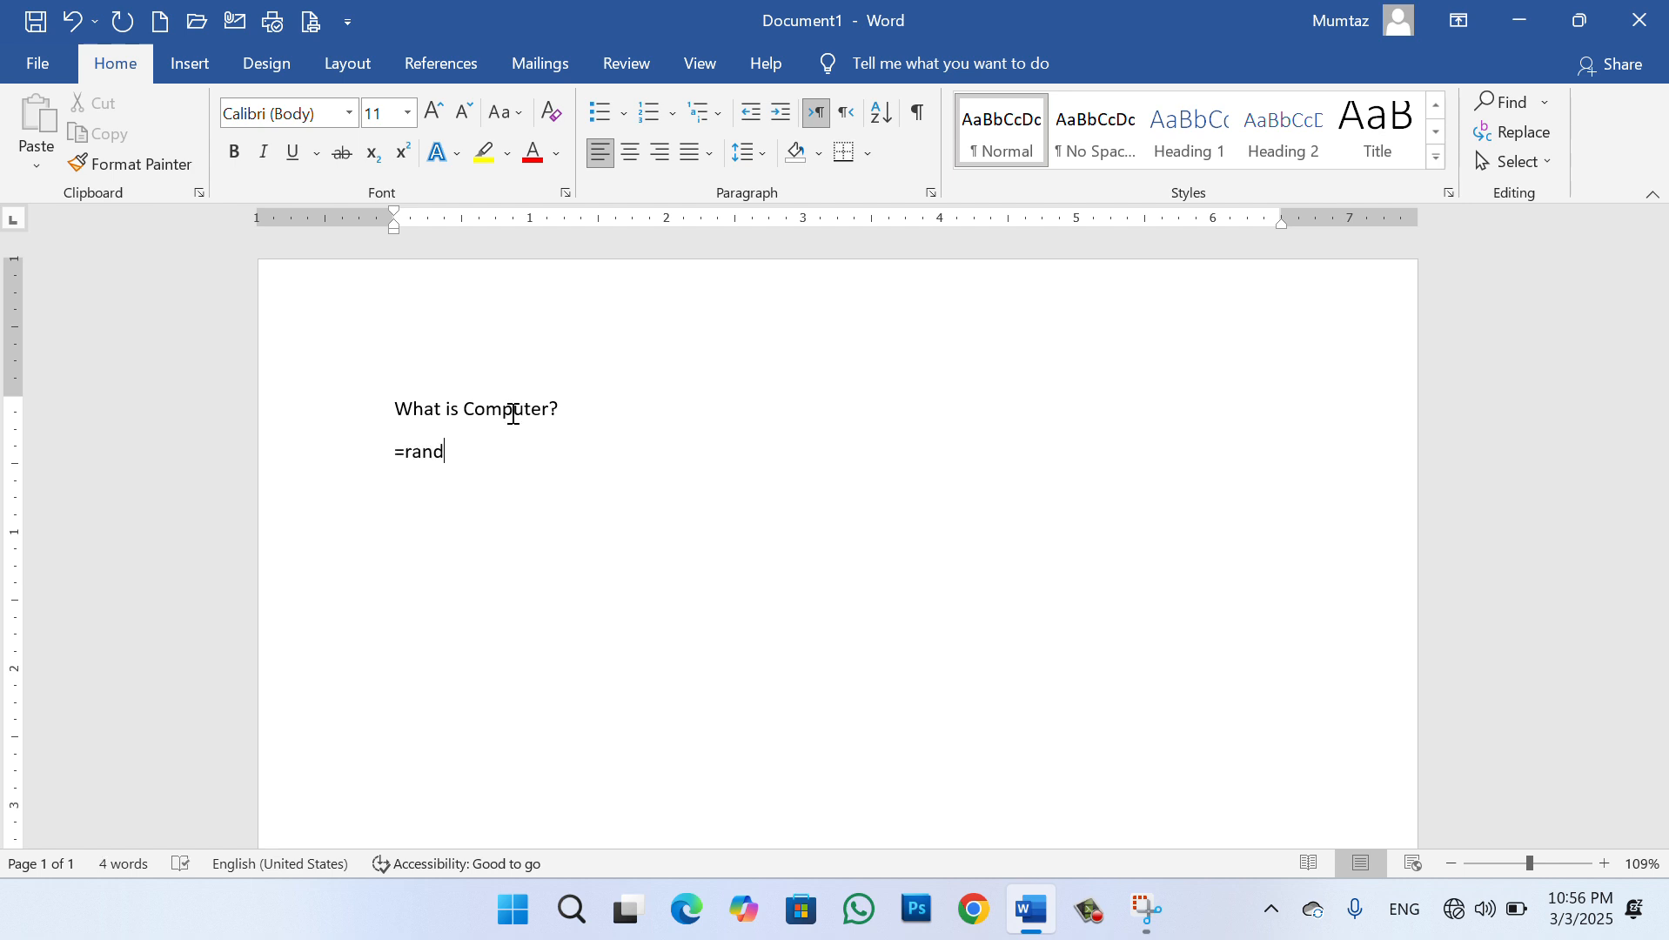
text(())
key(Return)
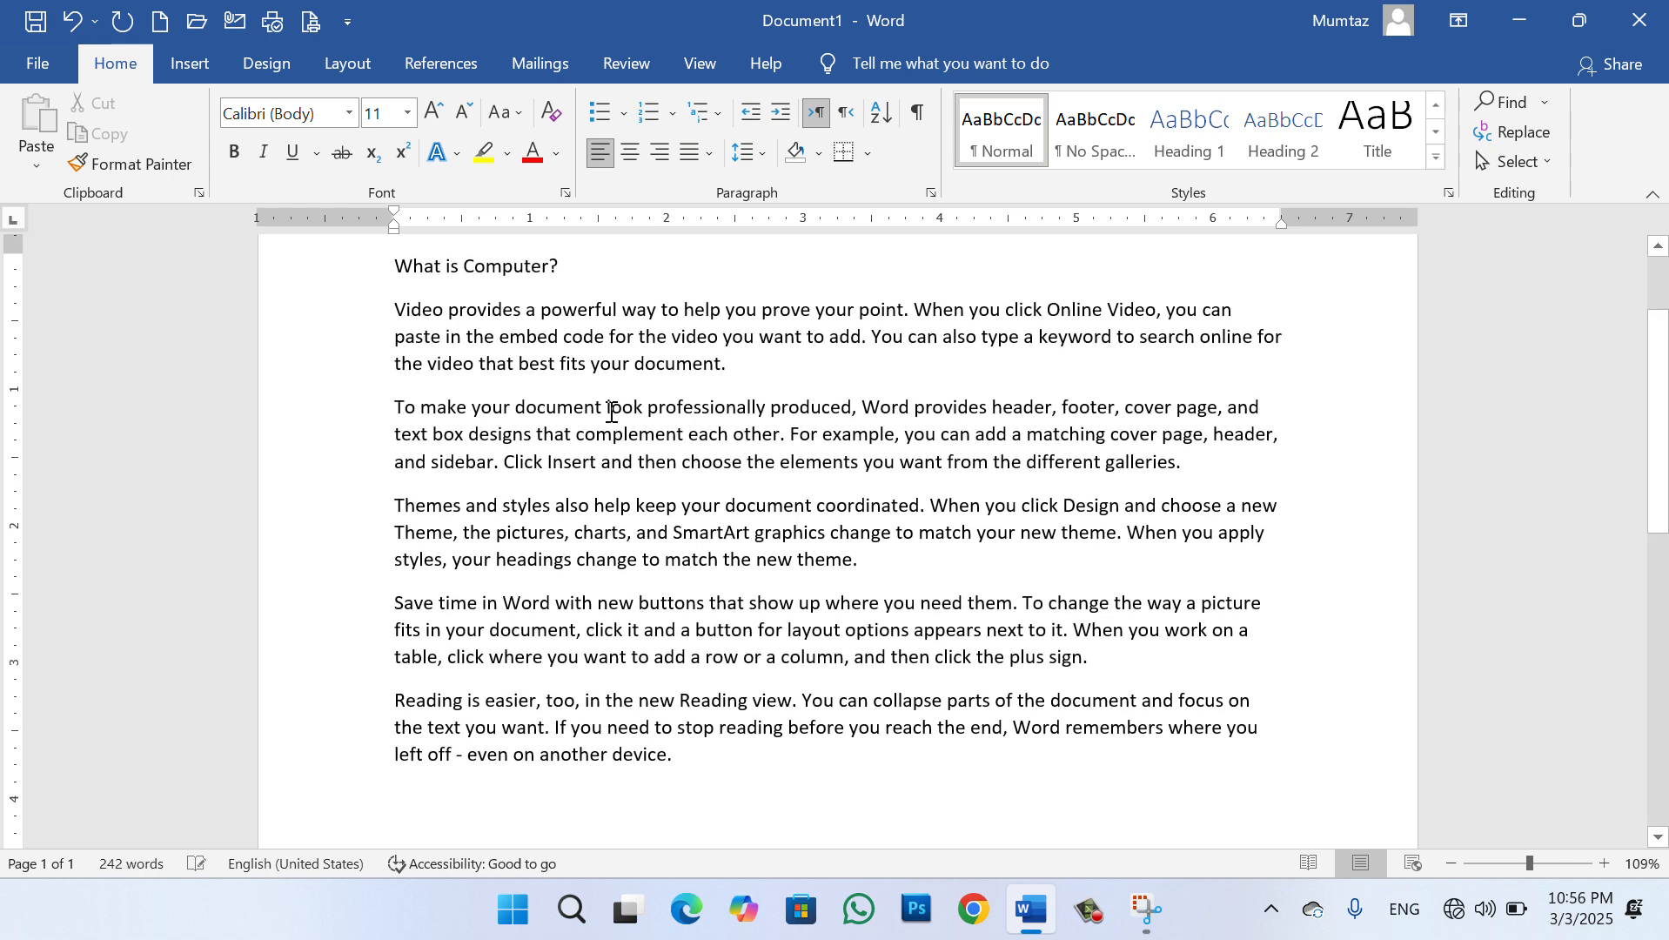
Make the heading "What is Computer?" bold
drag(1657, 475, 1657, 420)
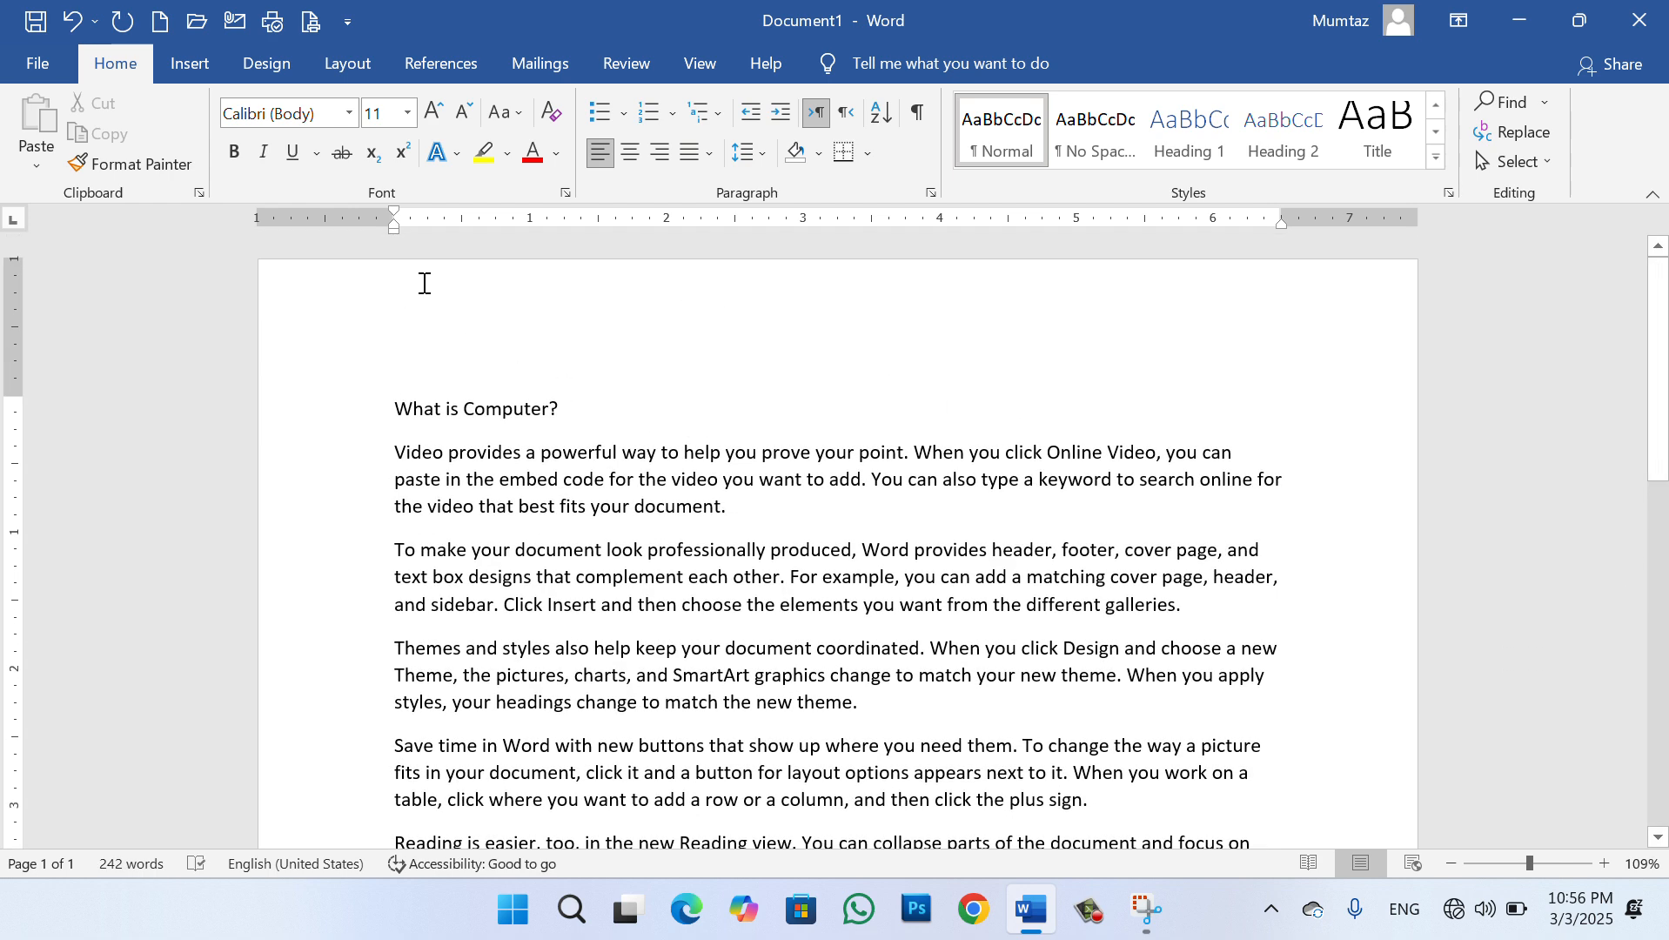
click(348, 119)
click(348, 119)
drag(580, 418, 400, 411)
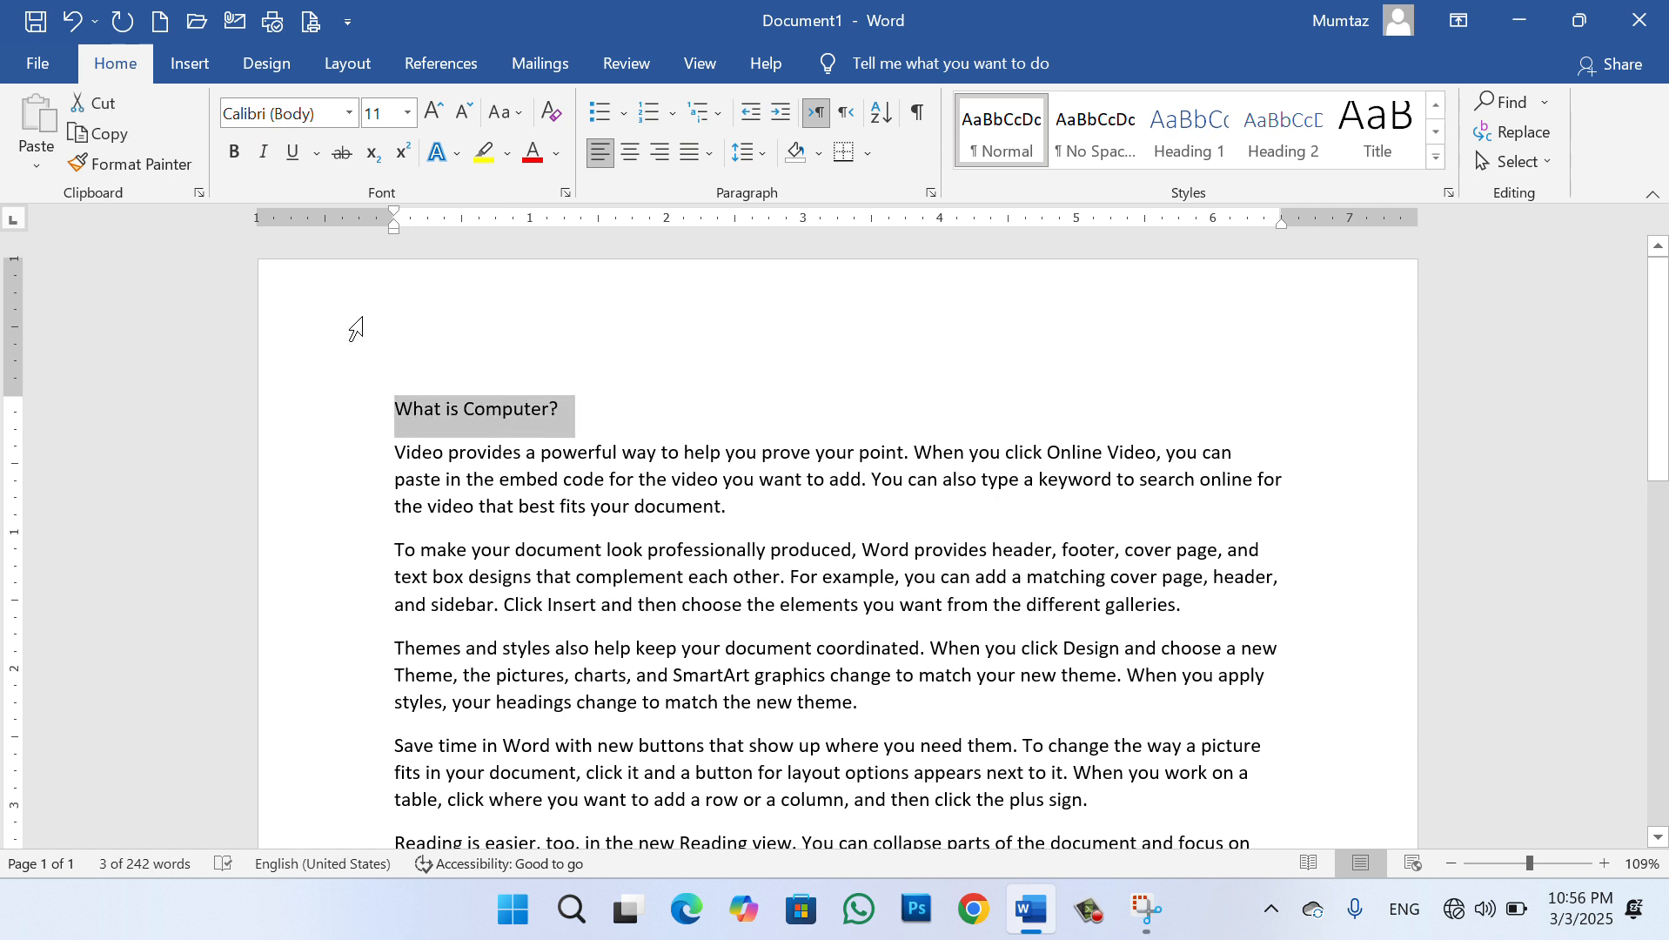
click(235, 157)
Toggle the heading's bold formatting off and back on several times, ending with bold on
drag(580, 435, 383, 415)
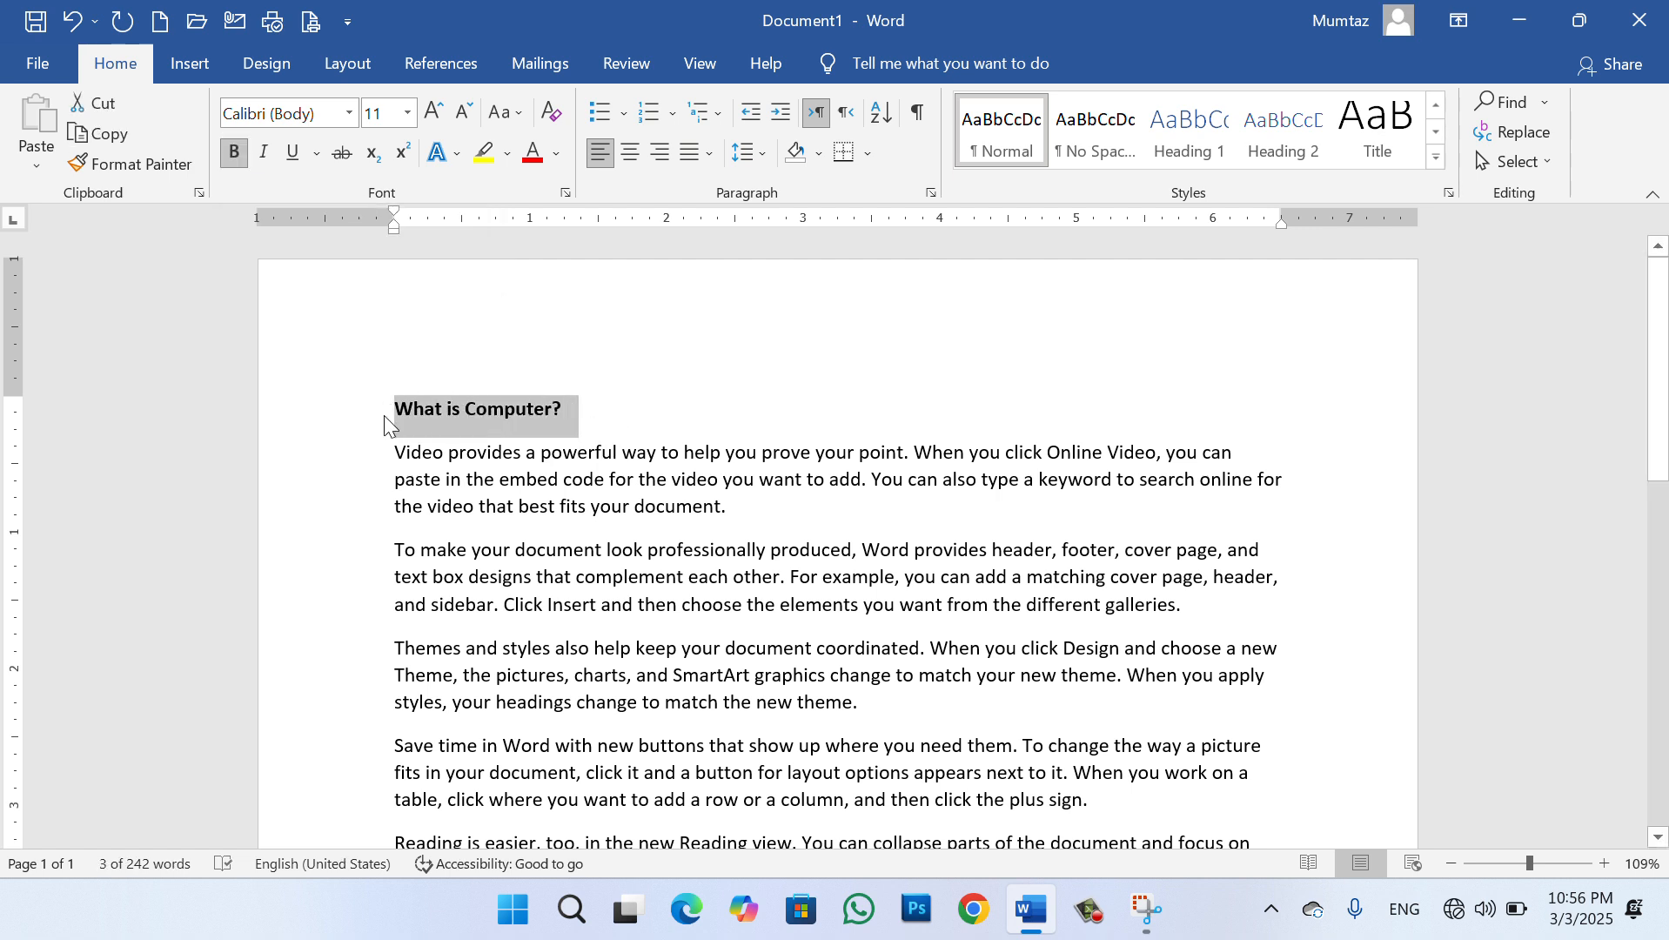
key(ctrl+b)
key(ctrl+b)
key(ctrl+b)
key(ctrl+b)
key(ctrl+b)
key(ctrl+b)
click(539, 371)
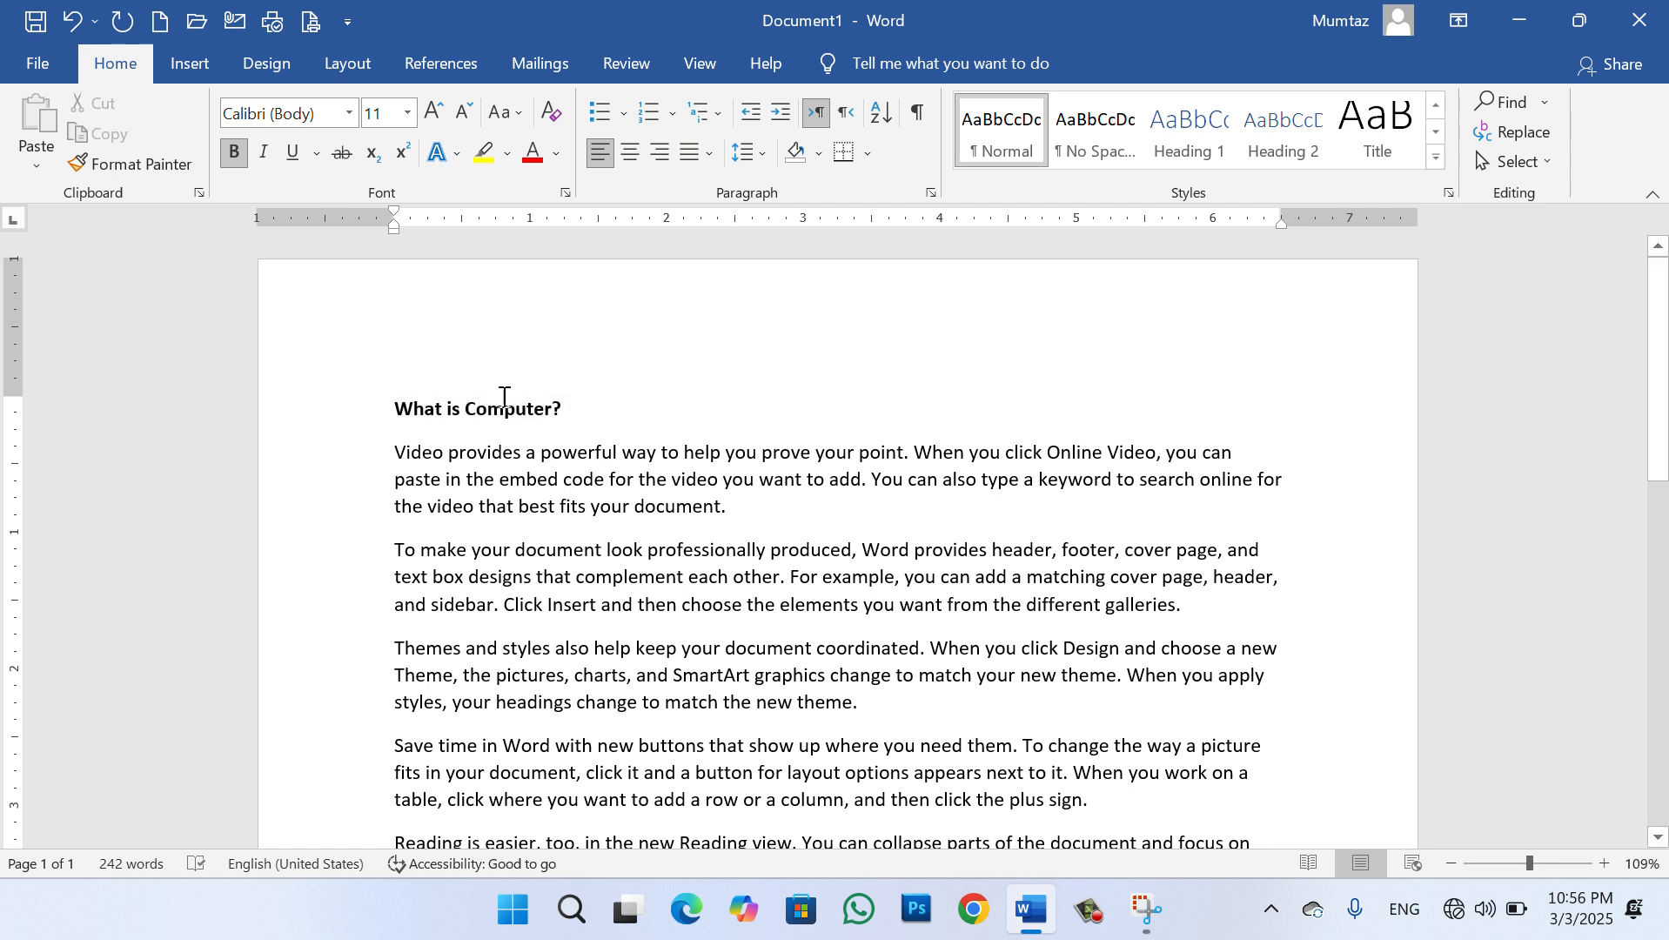
Italicize the heading "What is Computer?"
drag(561, 408, 361, 372)
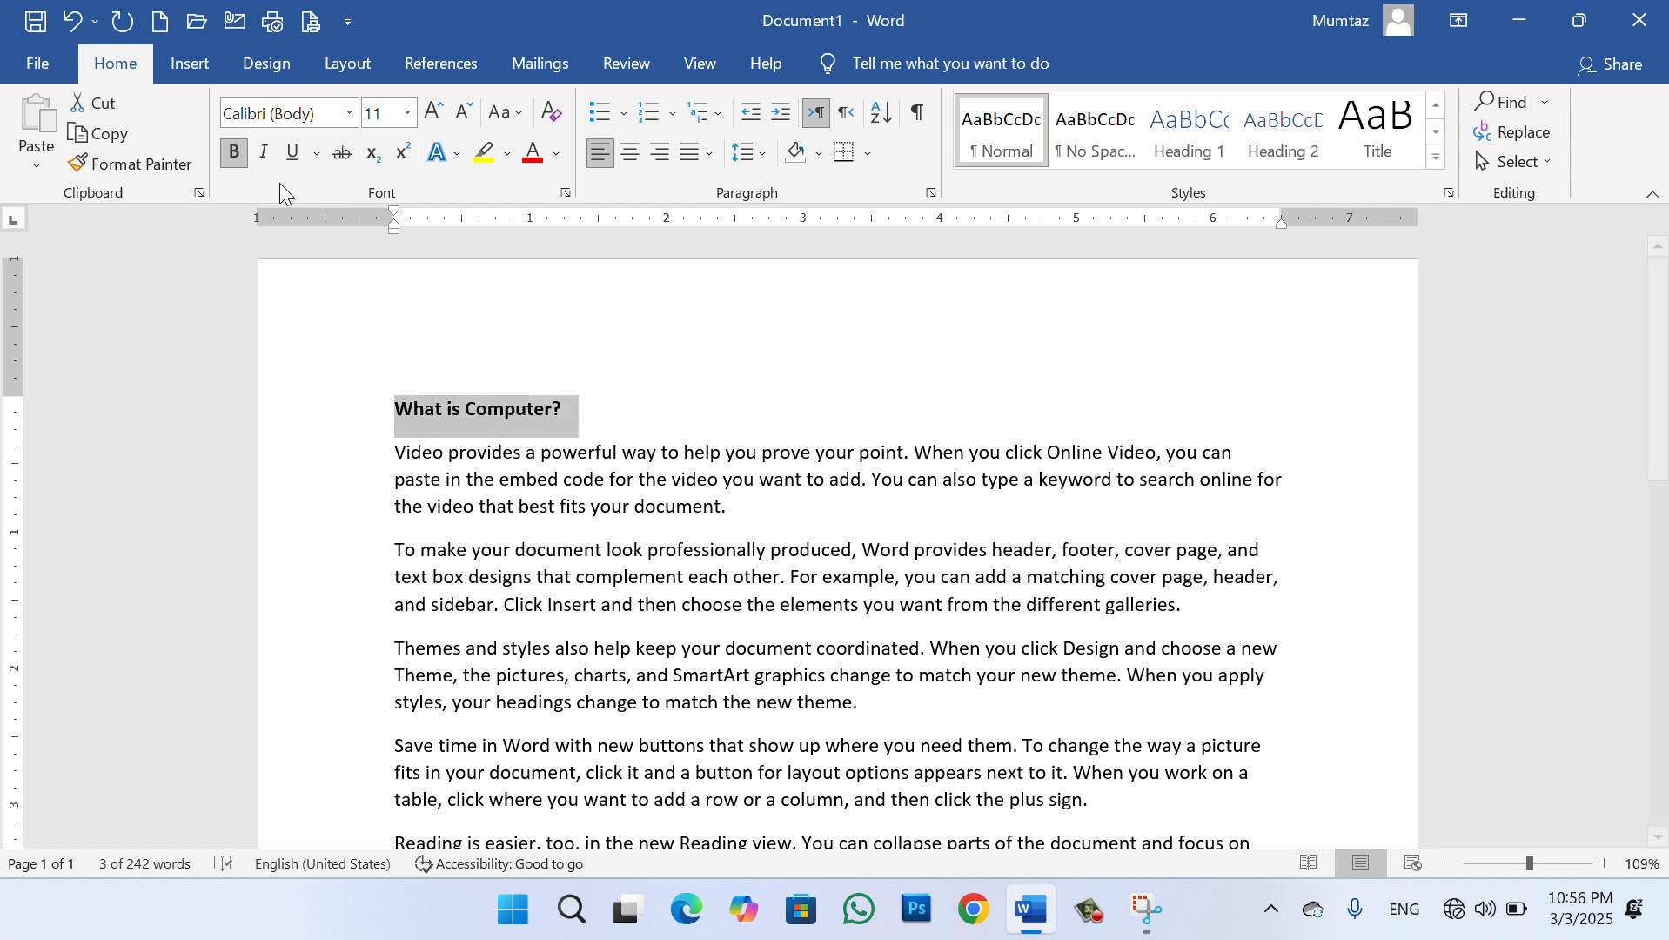
click(267, 160)
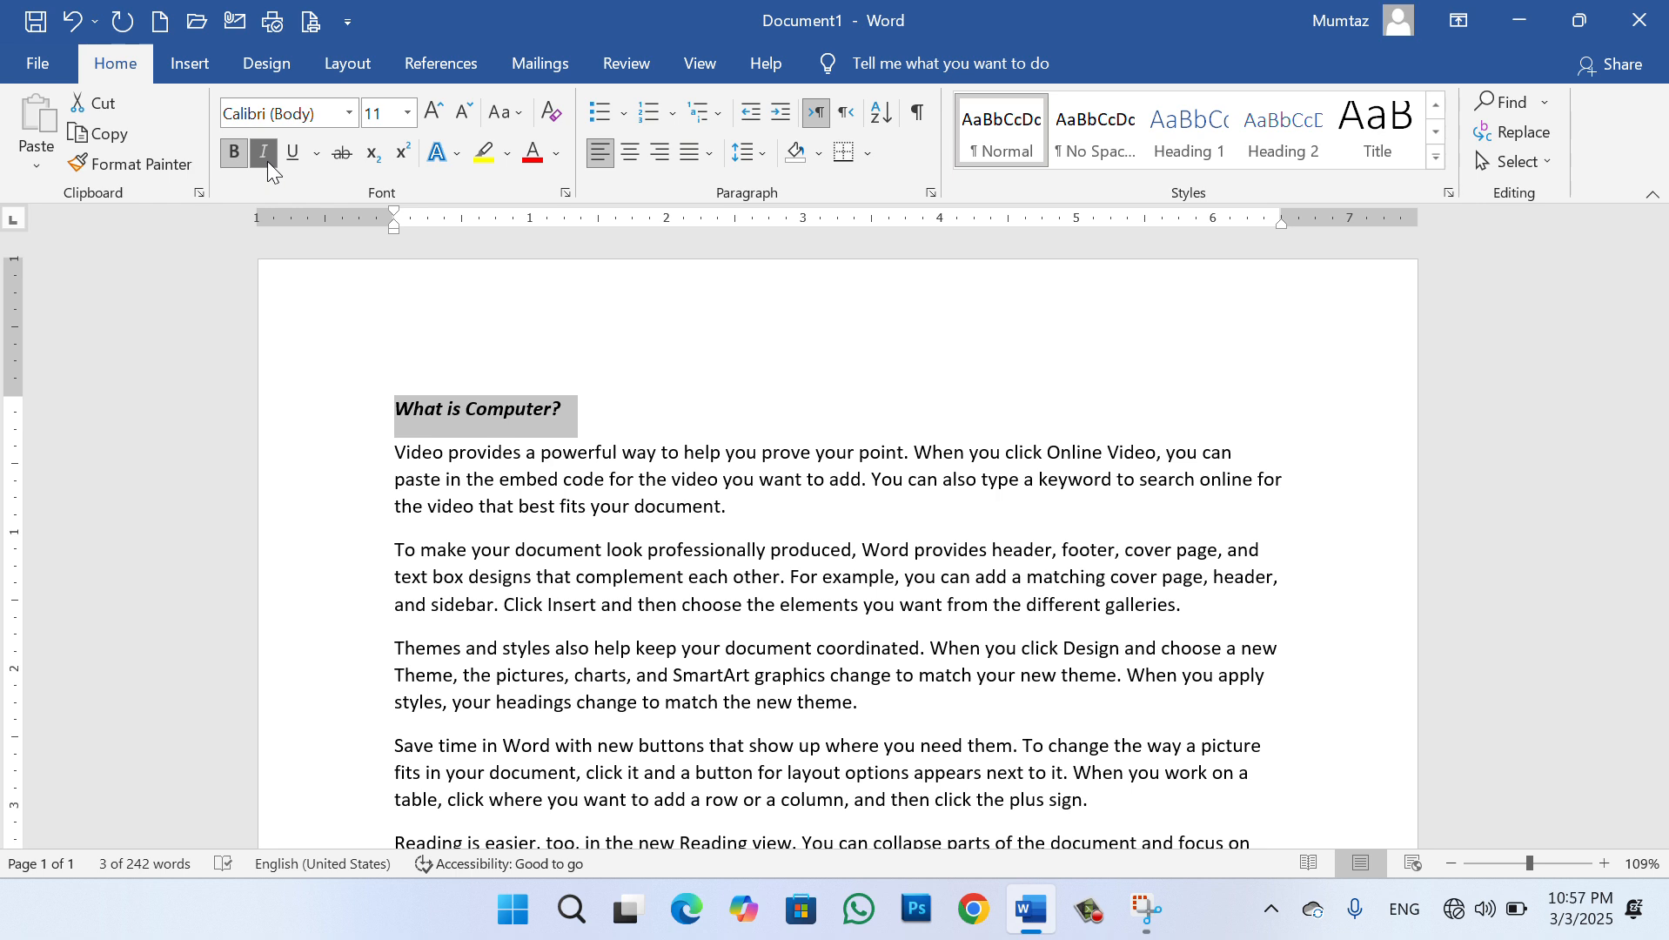
drag(565, 409, 448, 451)
click(527, 409)
drag(588, 402, 390, 406)
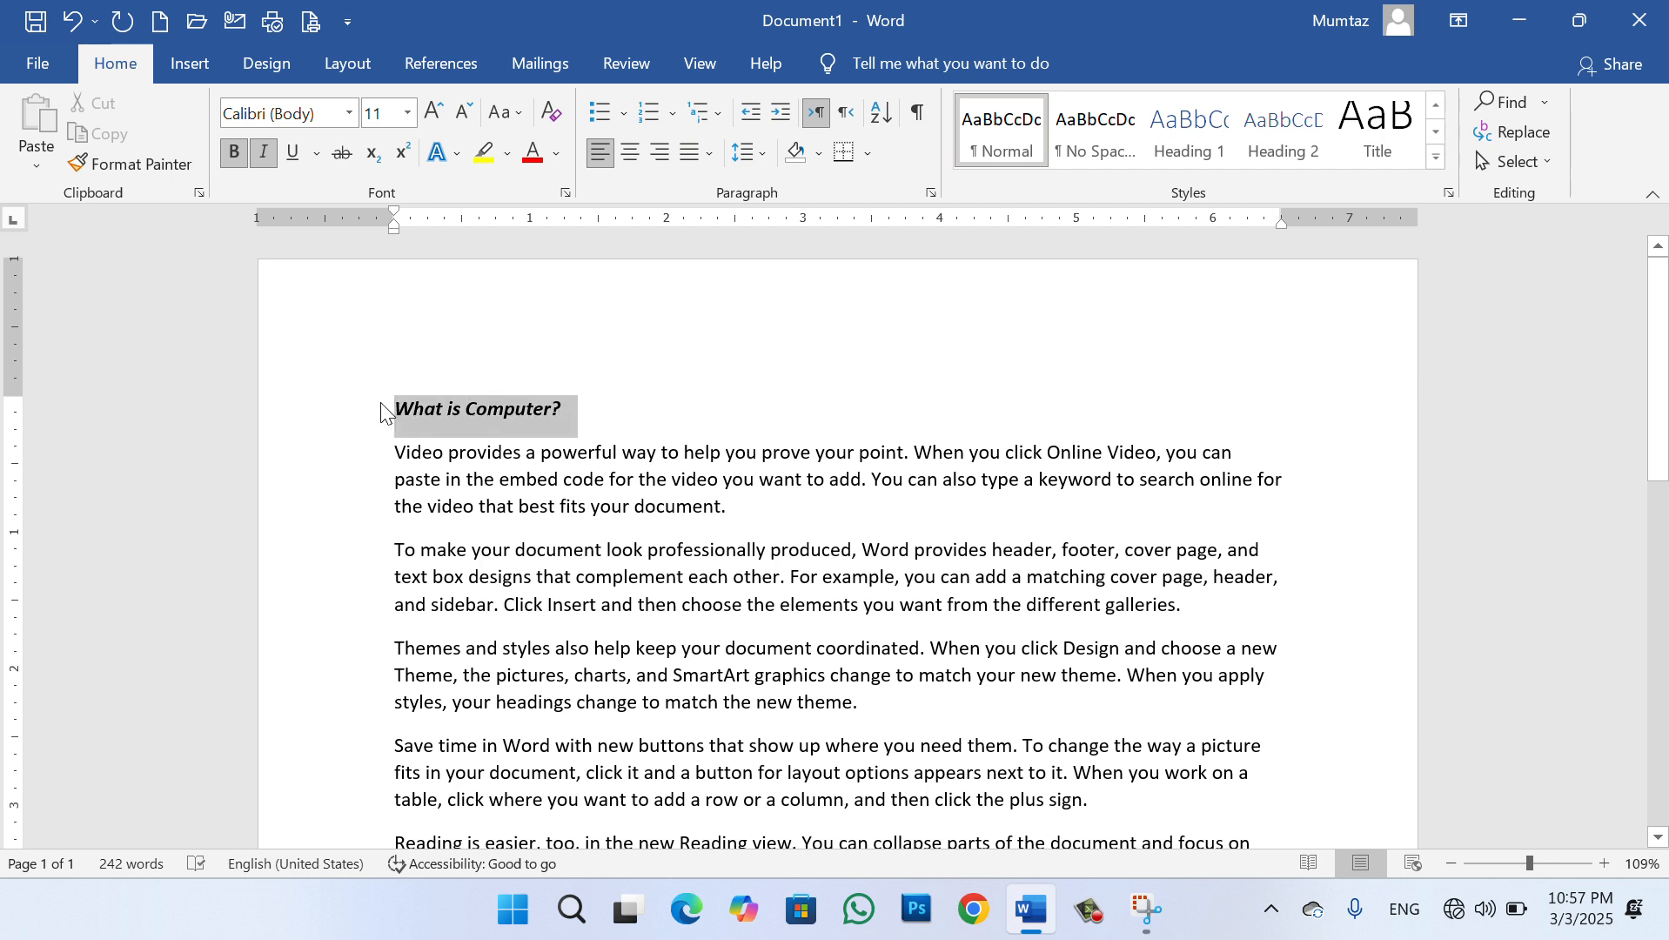
click(521, 415)
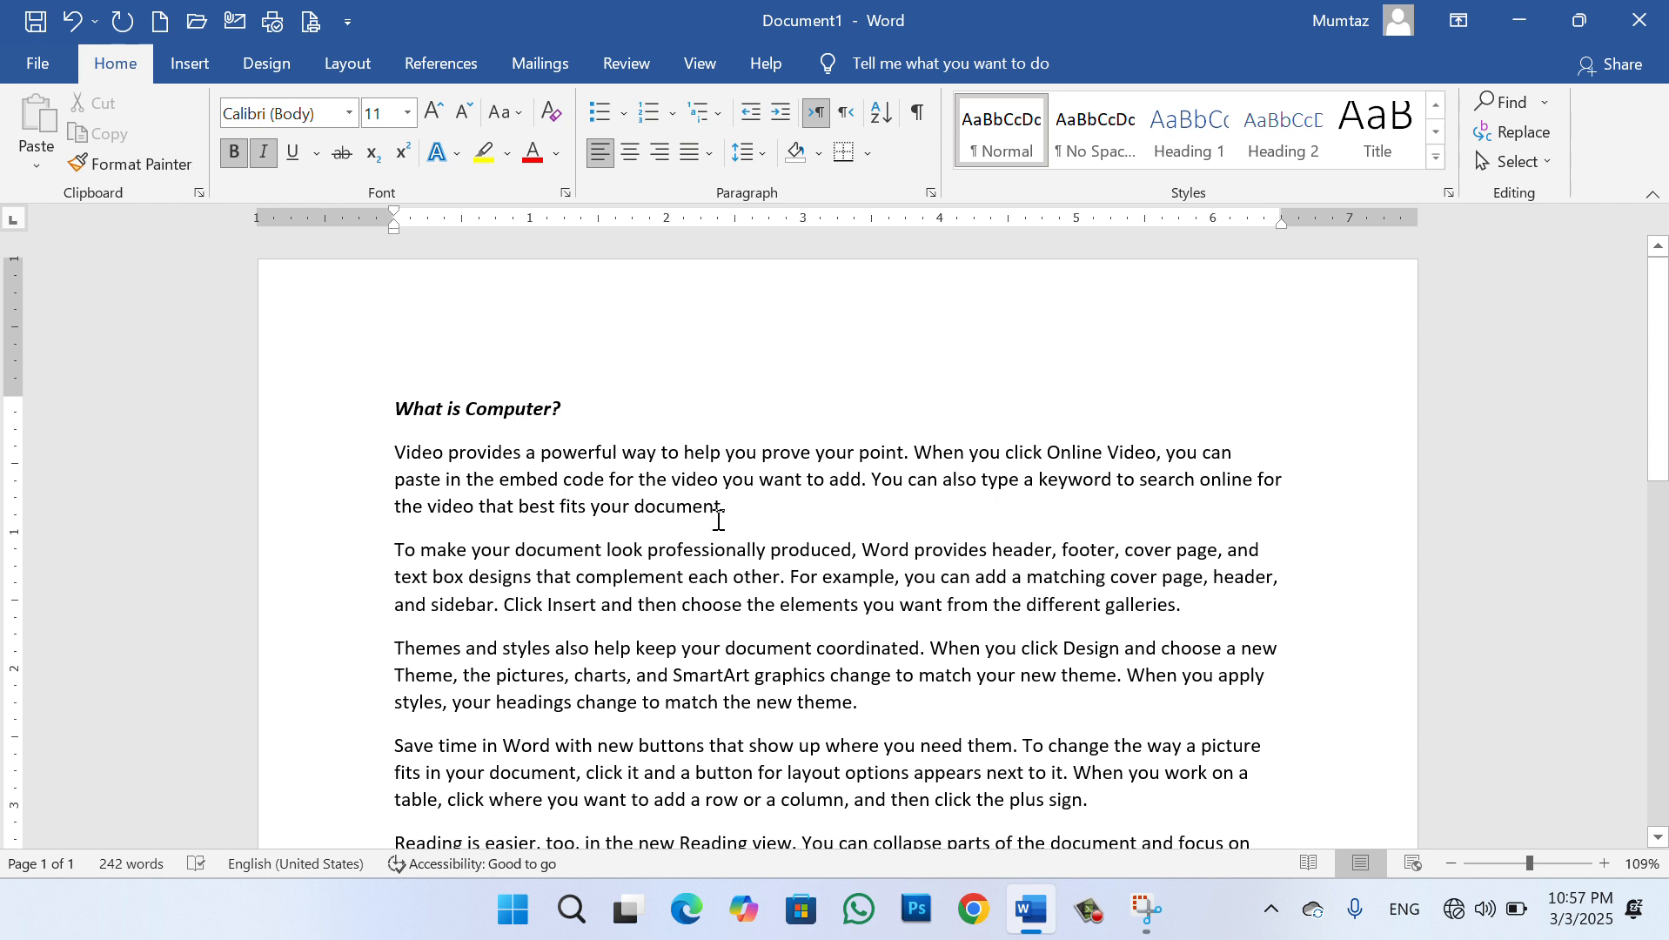
Change the font of the entire document to Times New Roman
click(762, 507)
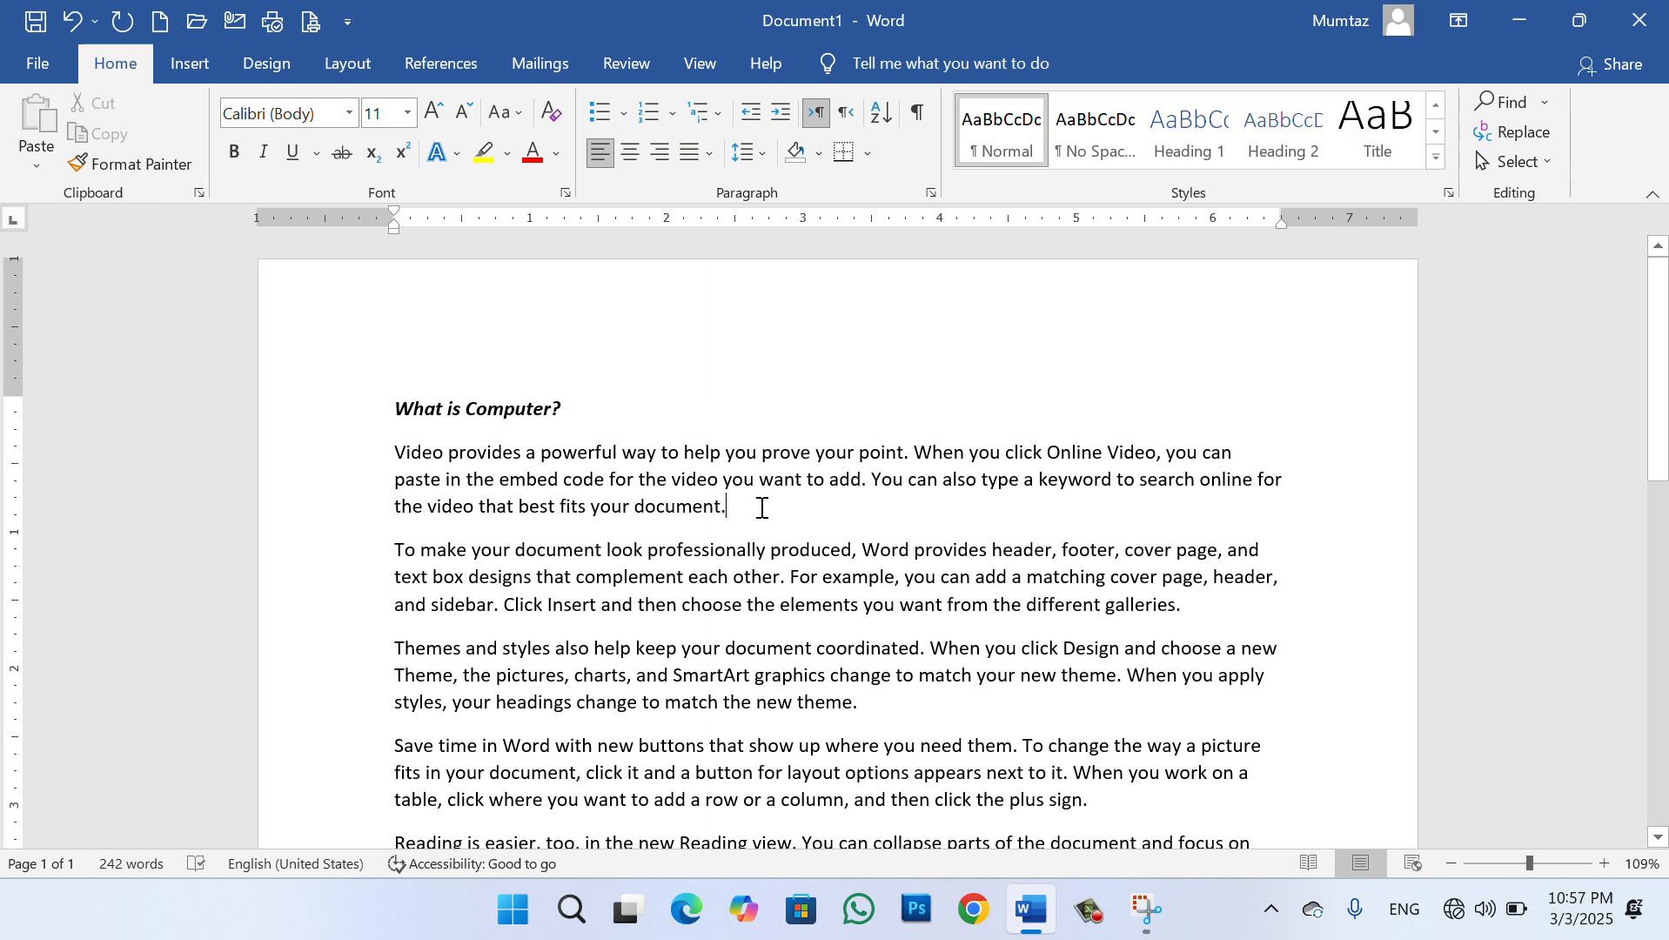
key(ctrl+a)
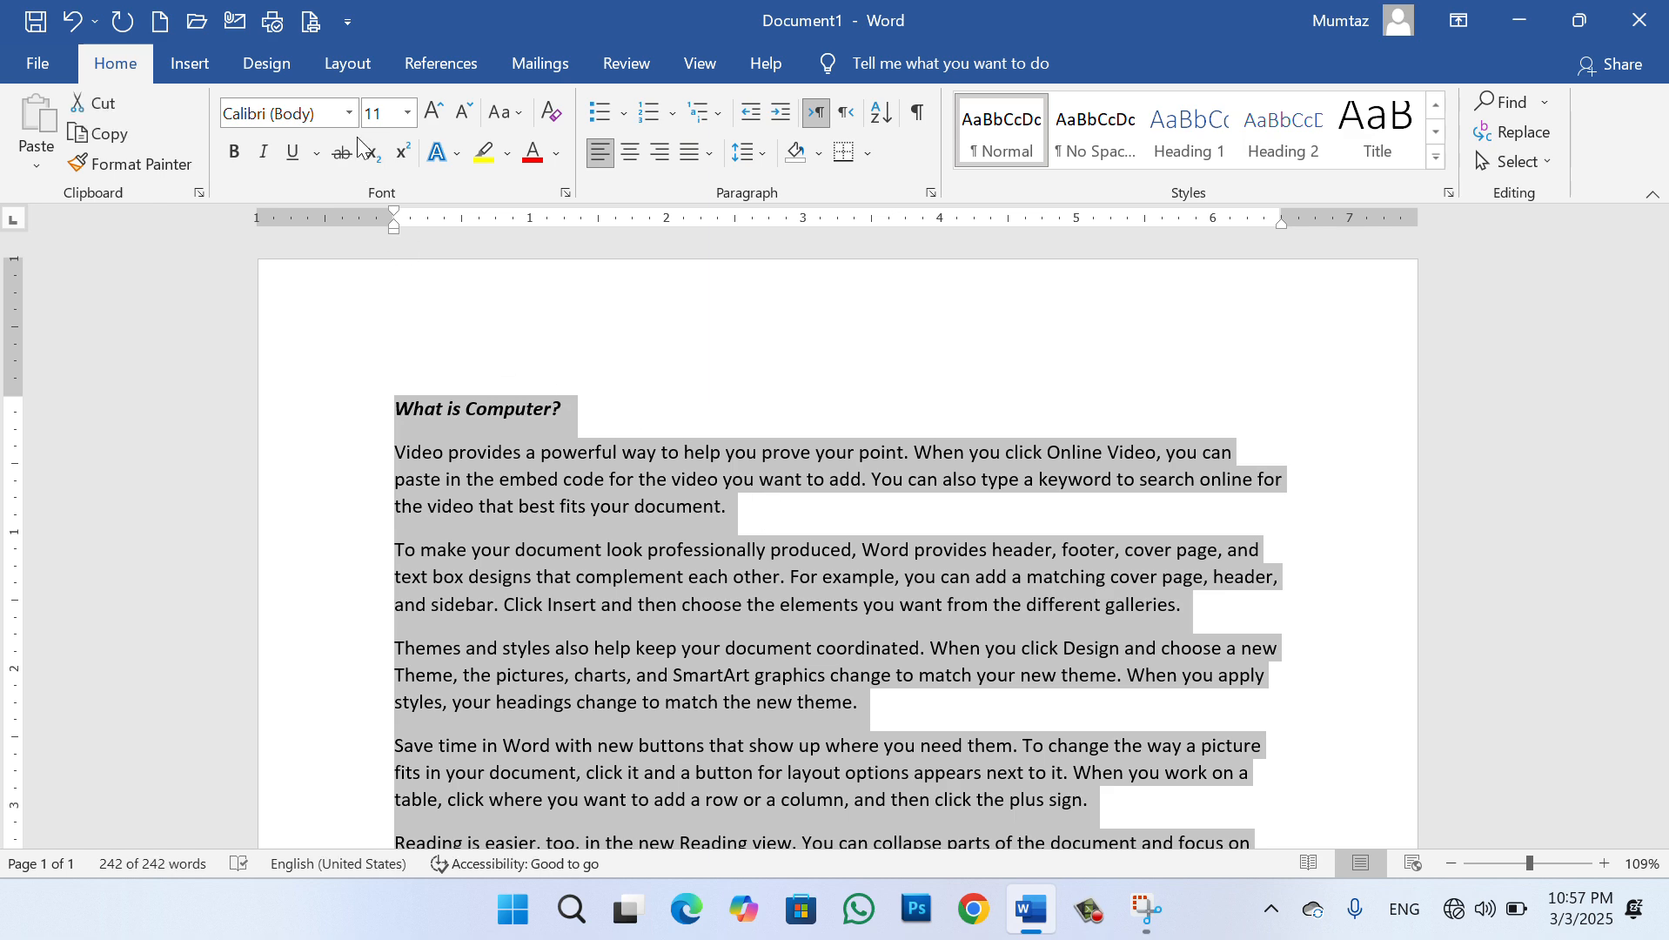
click(350, 124)
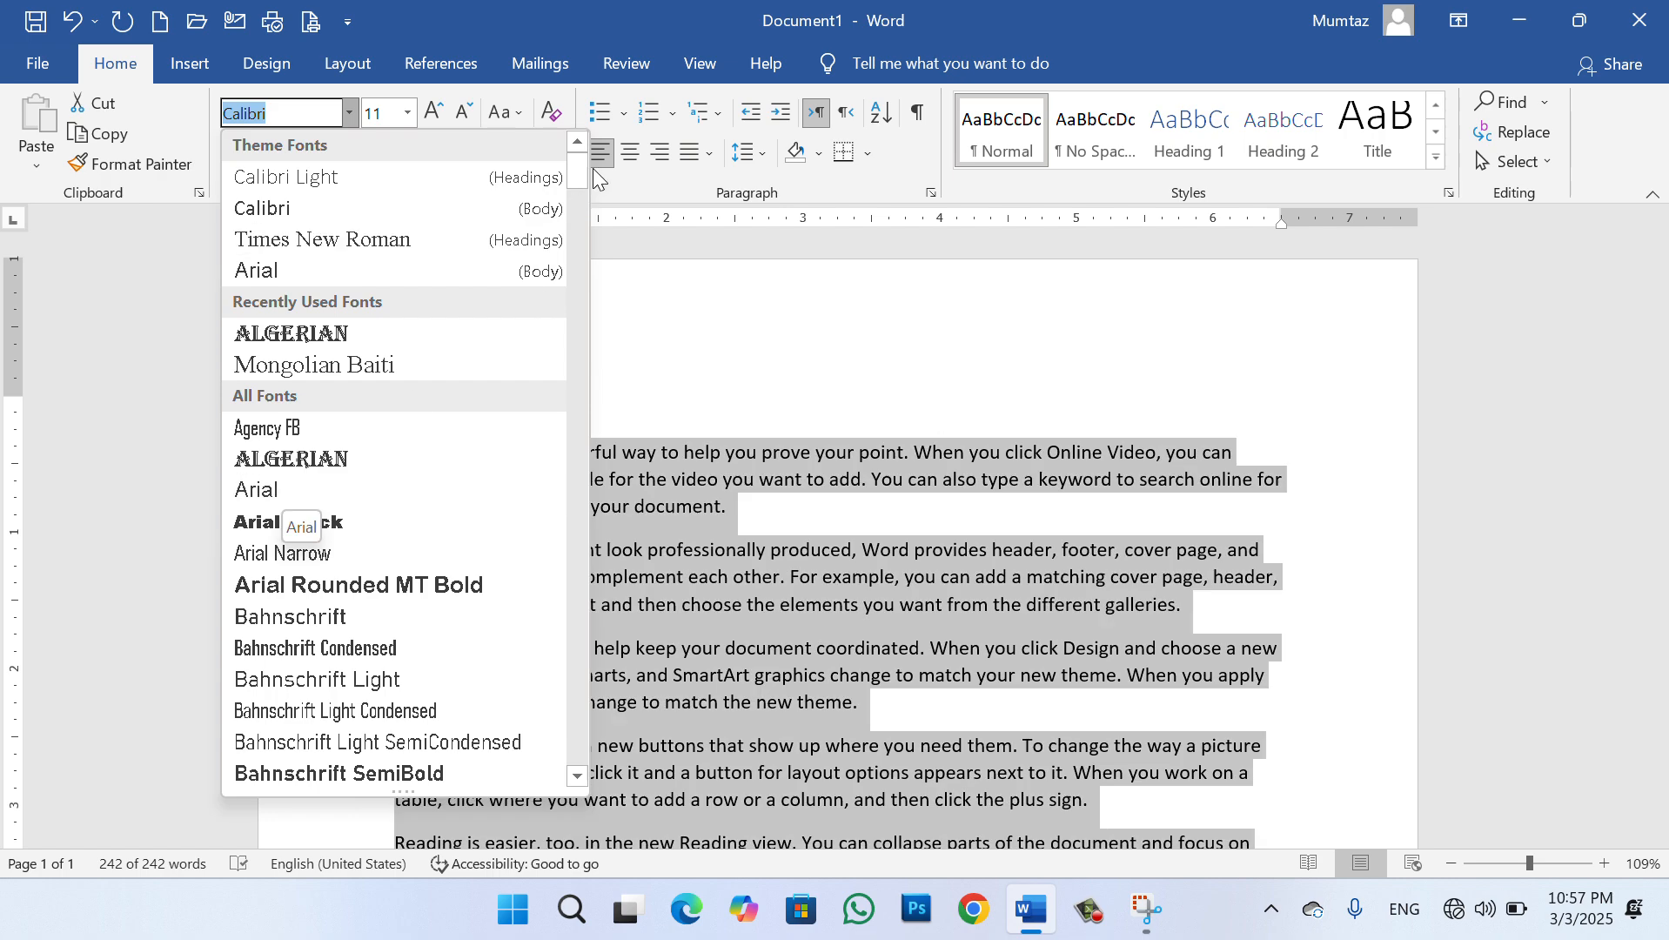
scroll(576, 230, down, 5)
drag(577, 233, 590, 160)
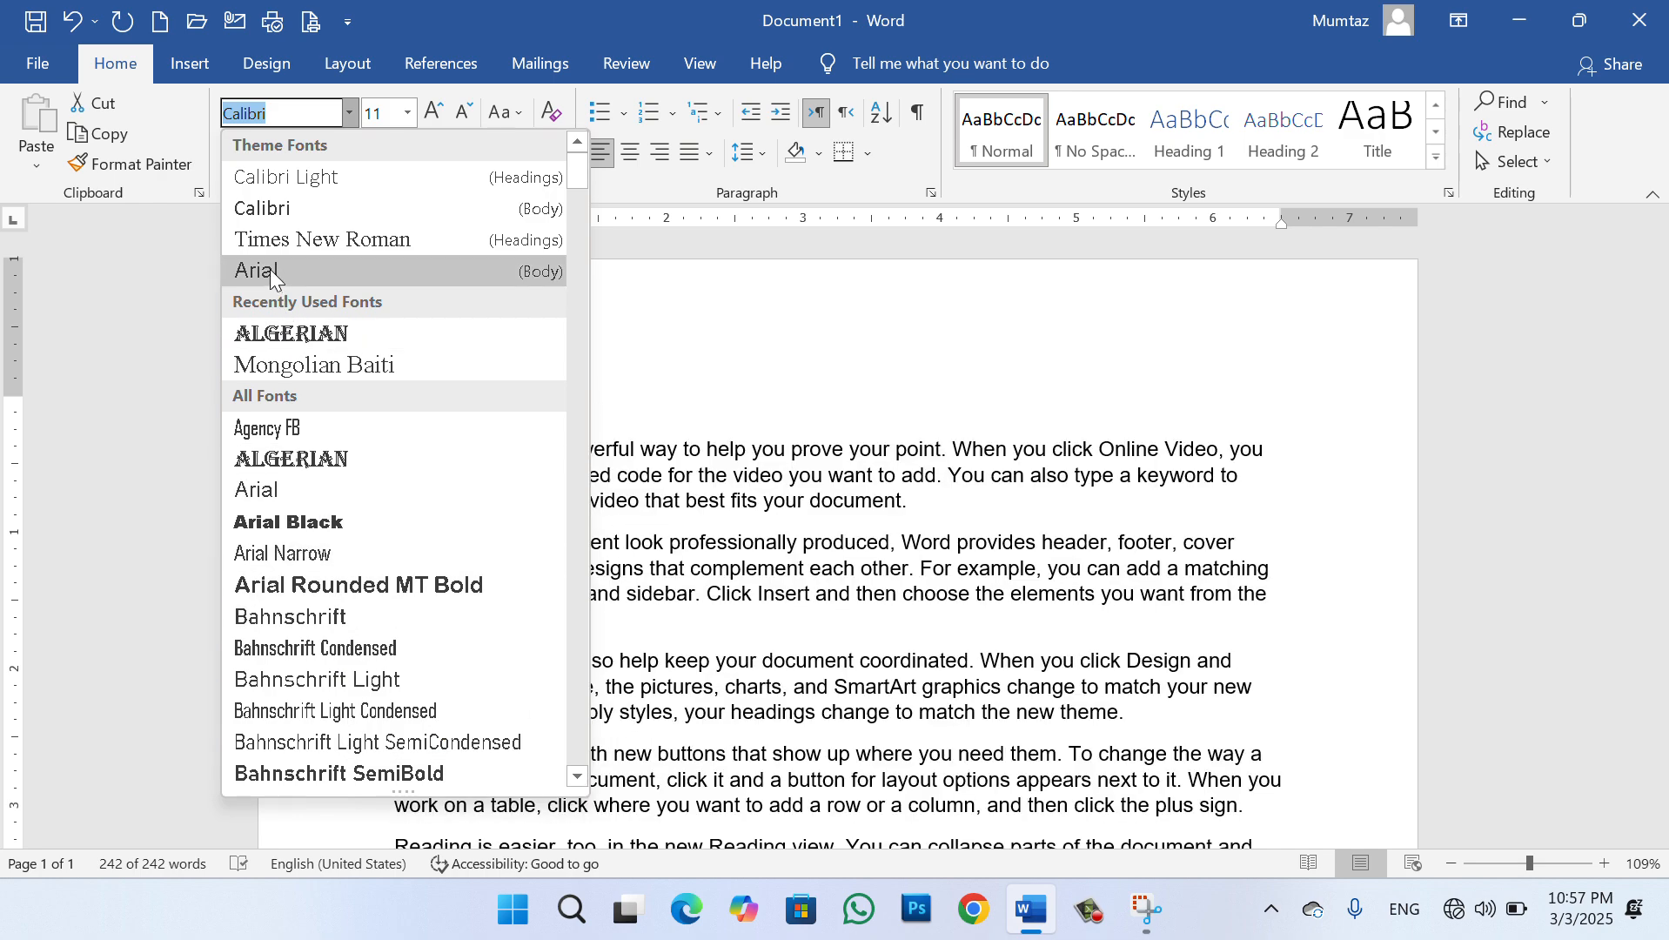
click(301, 251)
key(ctrl+a)
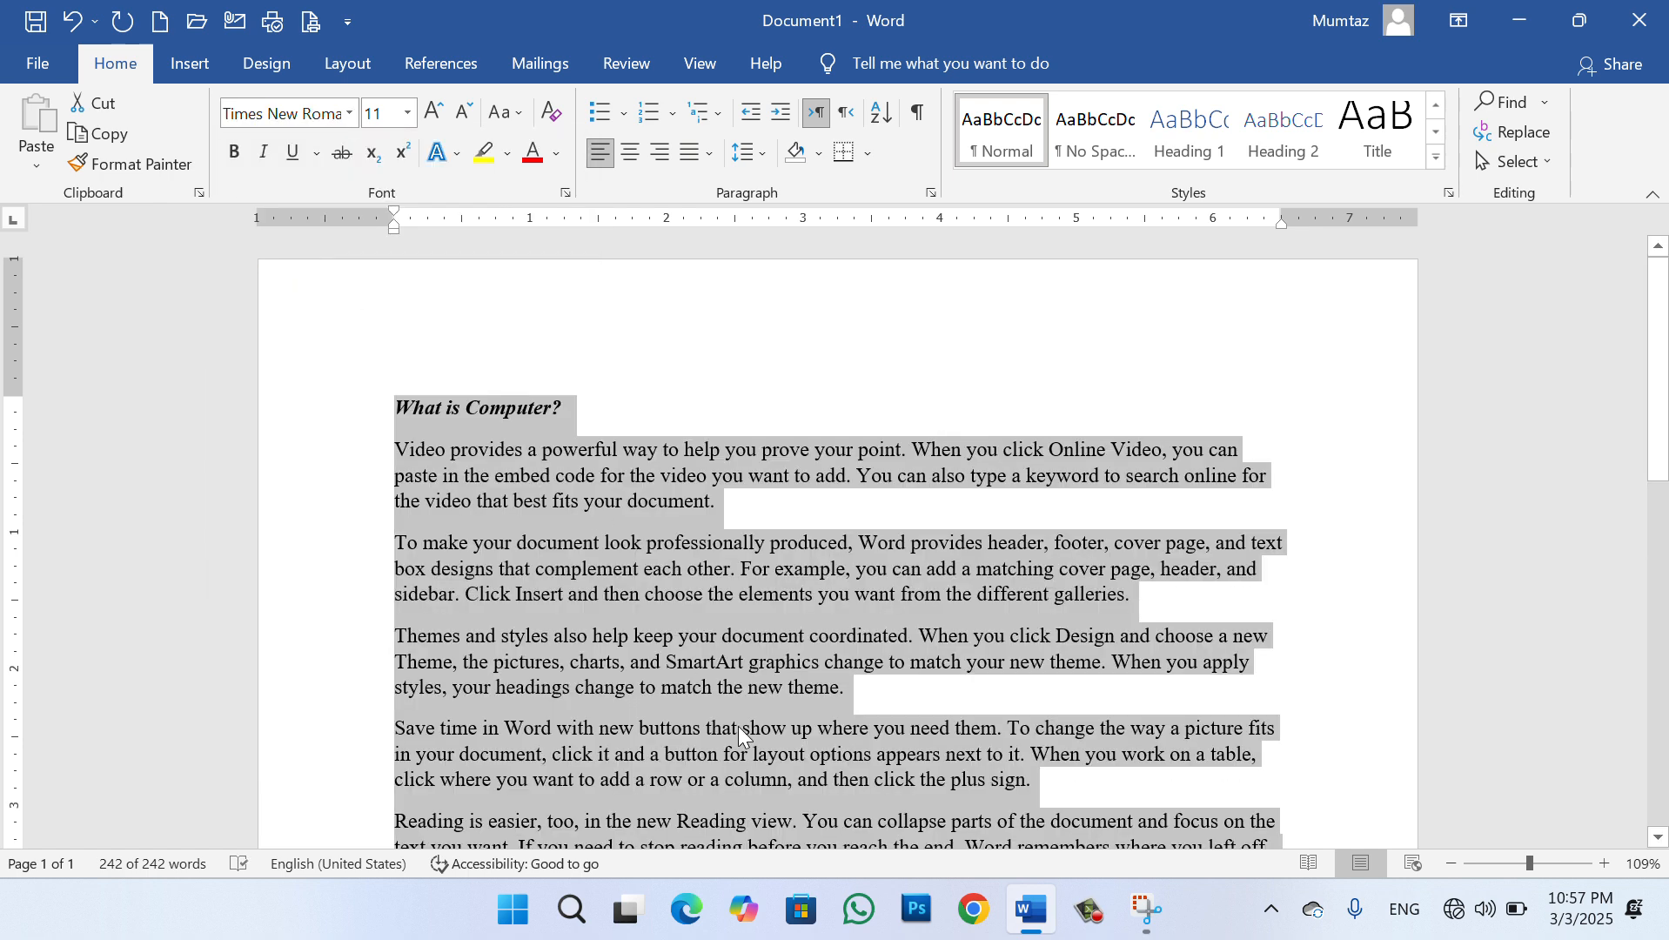
click(671, 609)
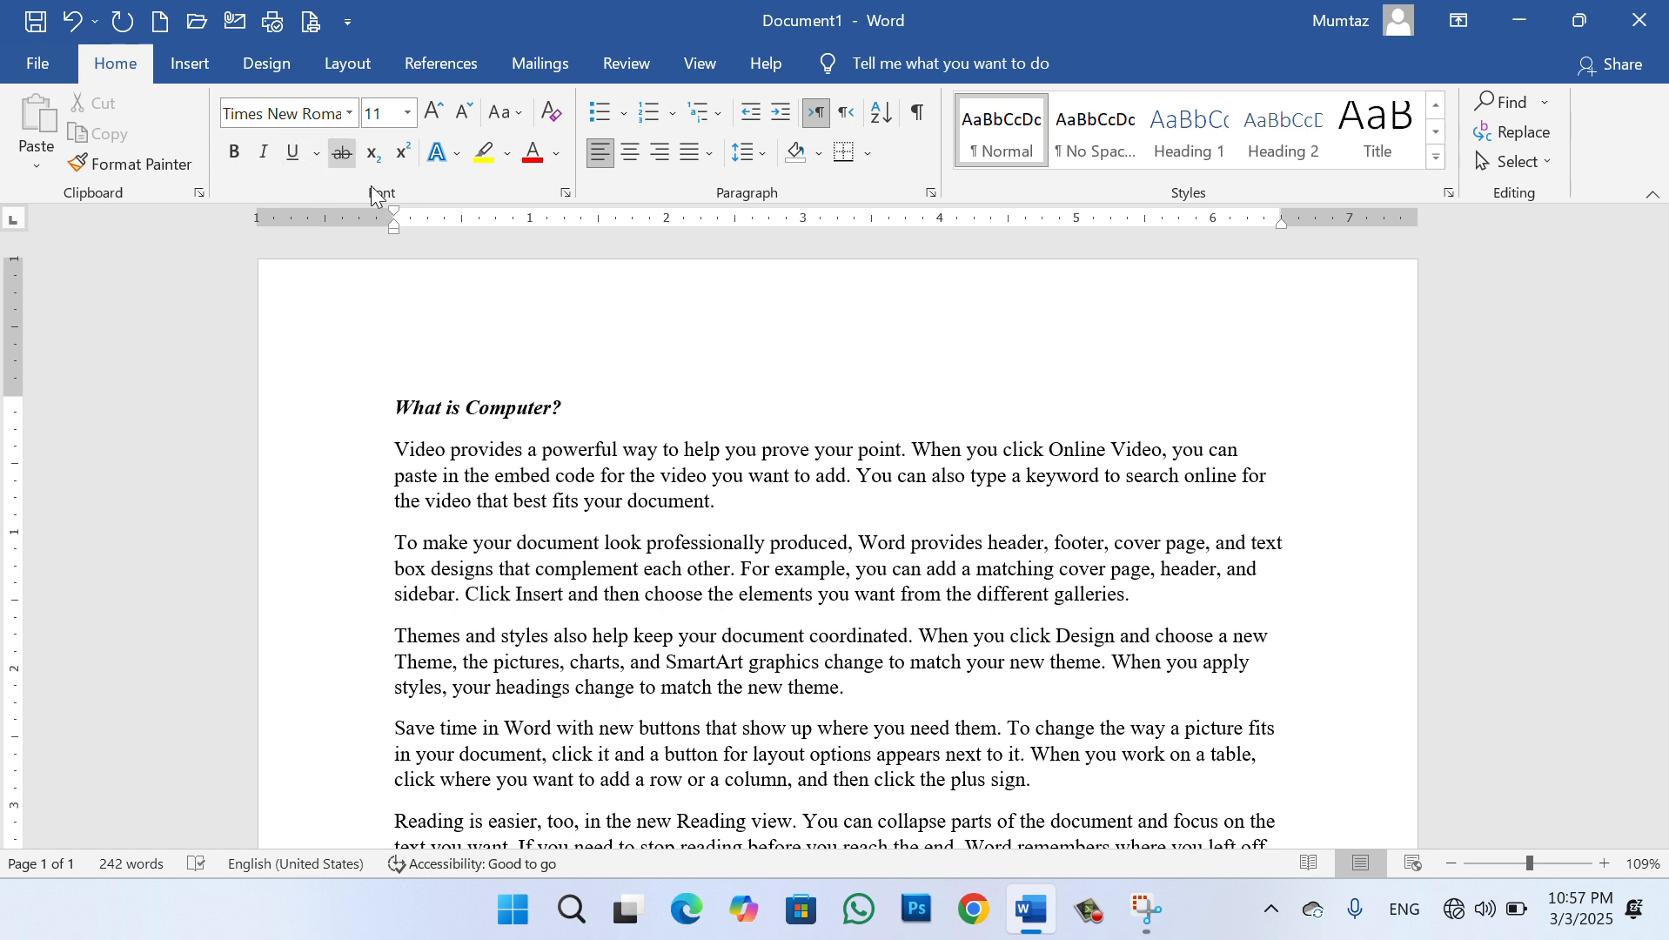
Underline the heading "What is Computer?" with a single line
click(569, 413)
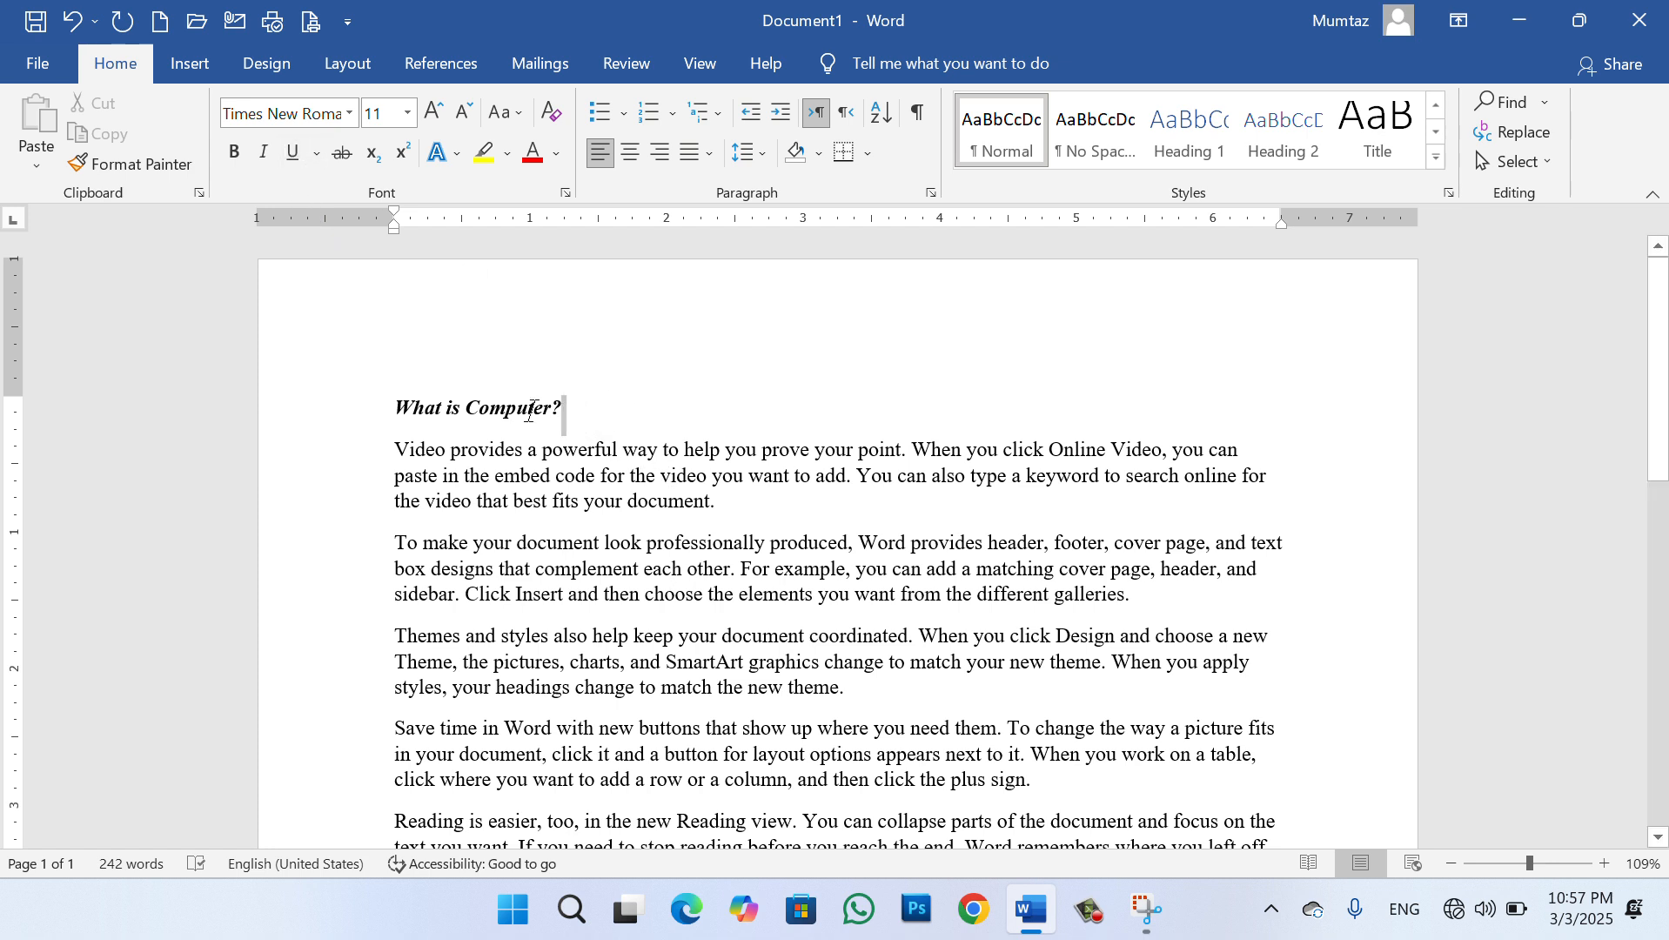
drag(547, 415, 398, 414)
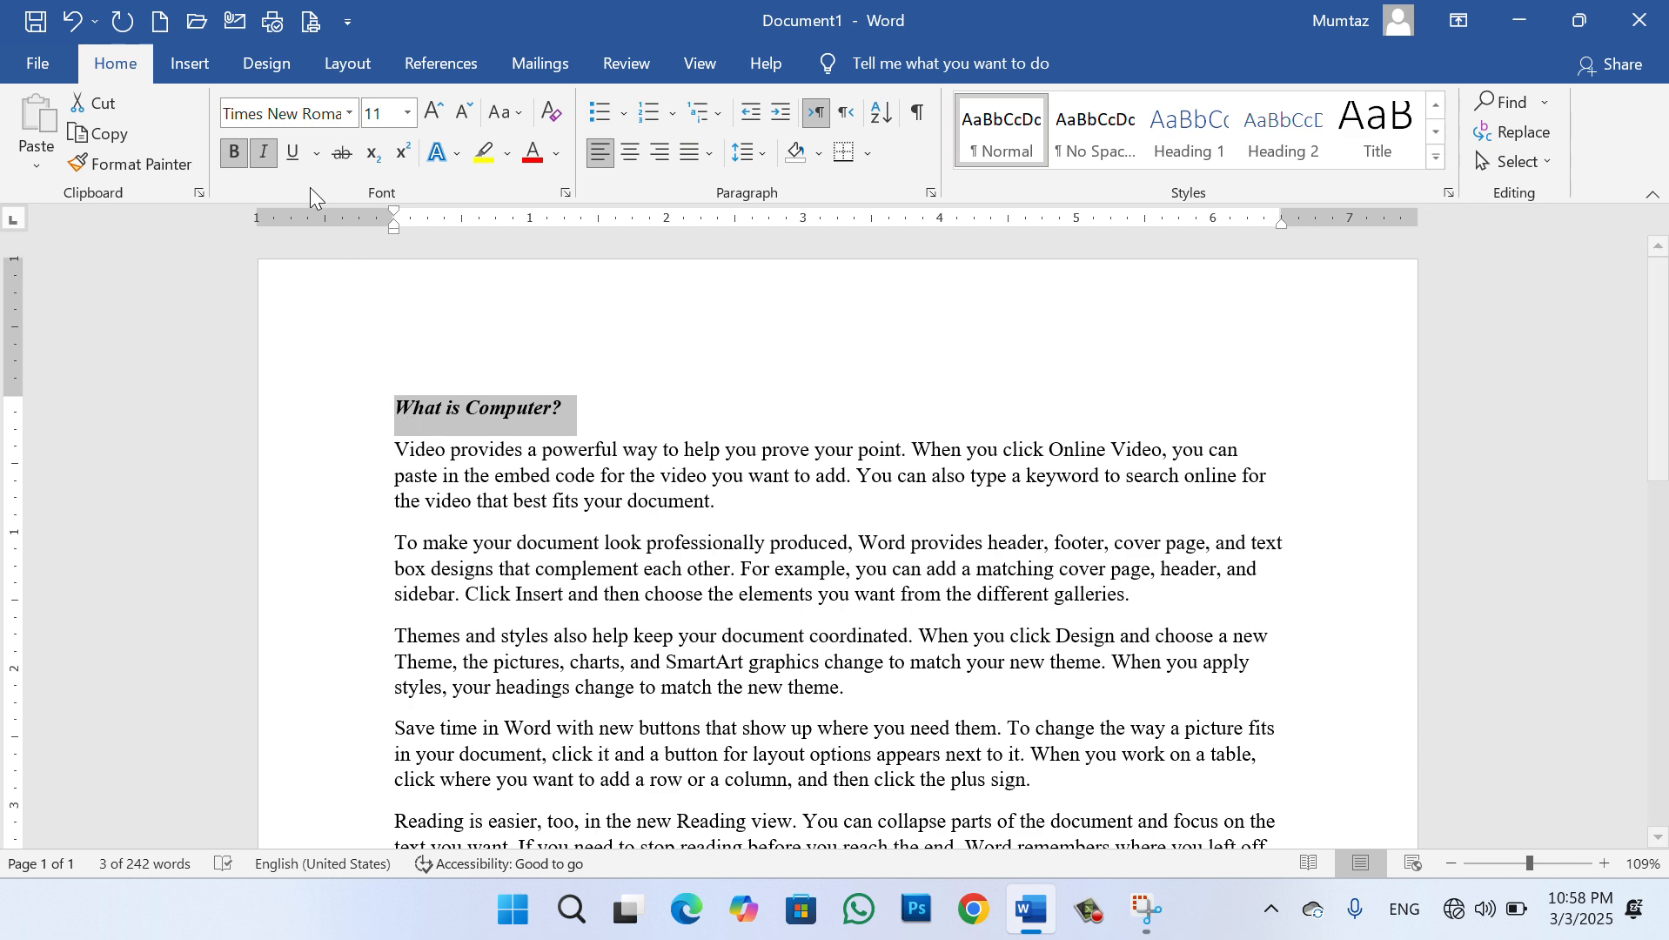
click(293, 153)
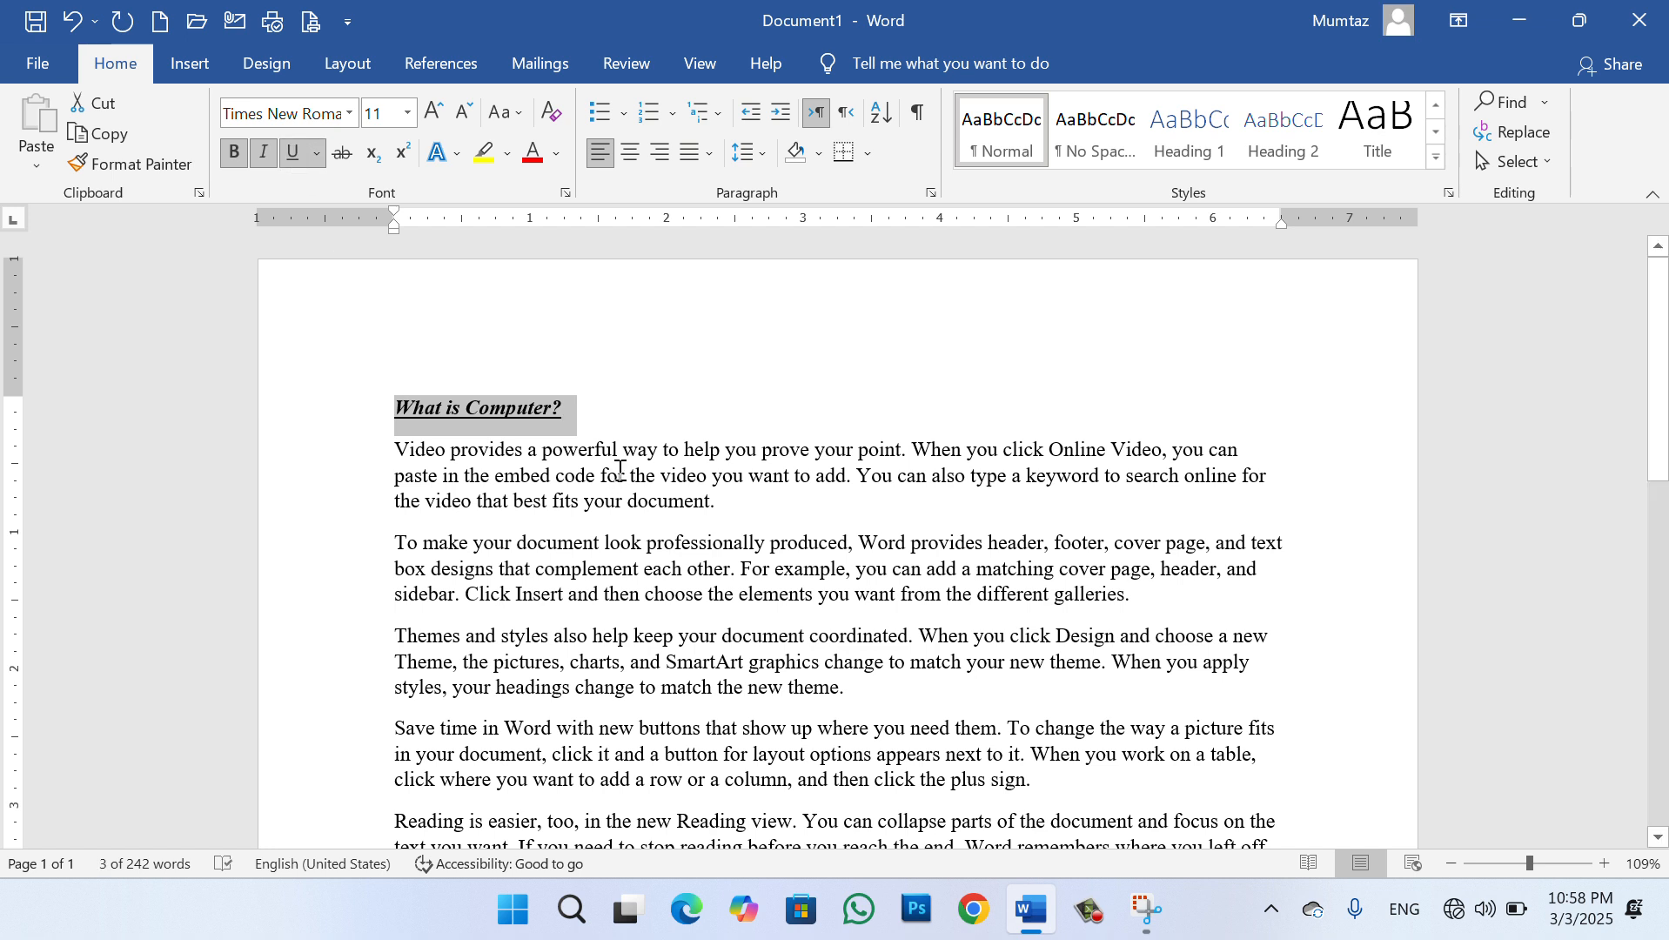
click(626, 439)
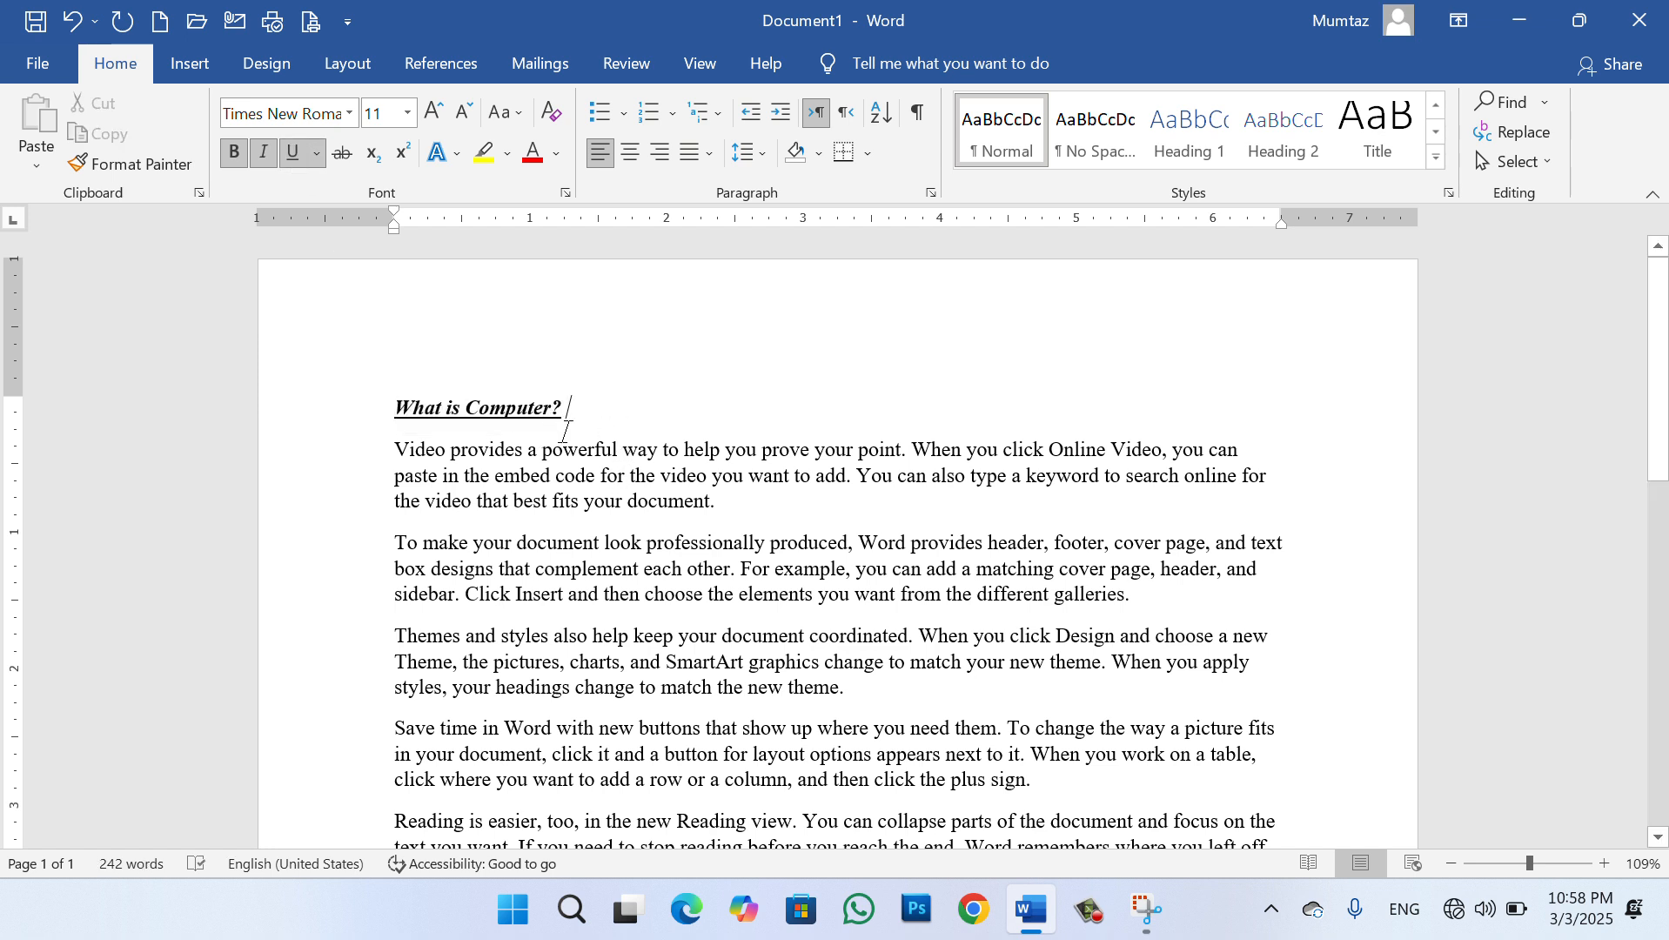
Try the dotted and wavy underline styles on the heading and remove its underline again
click(317, 159)
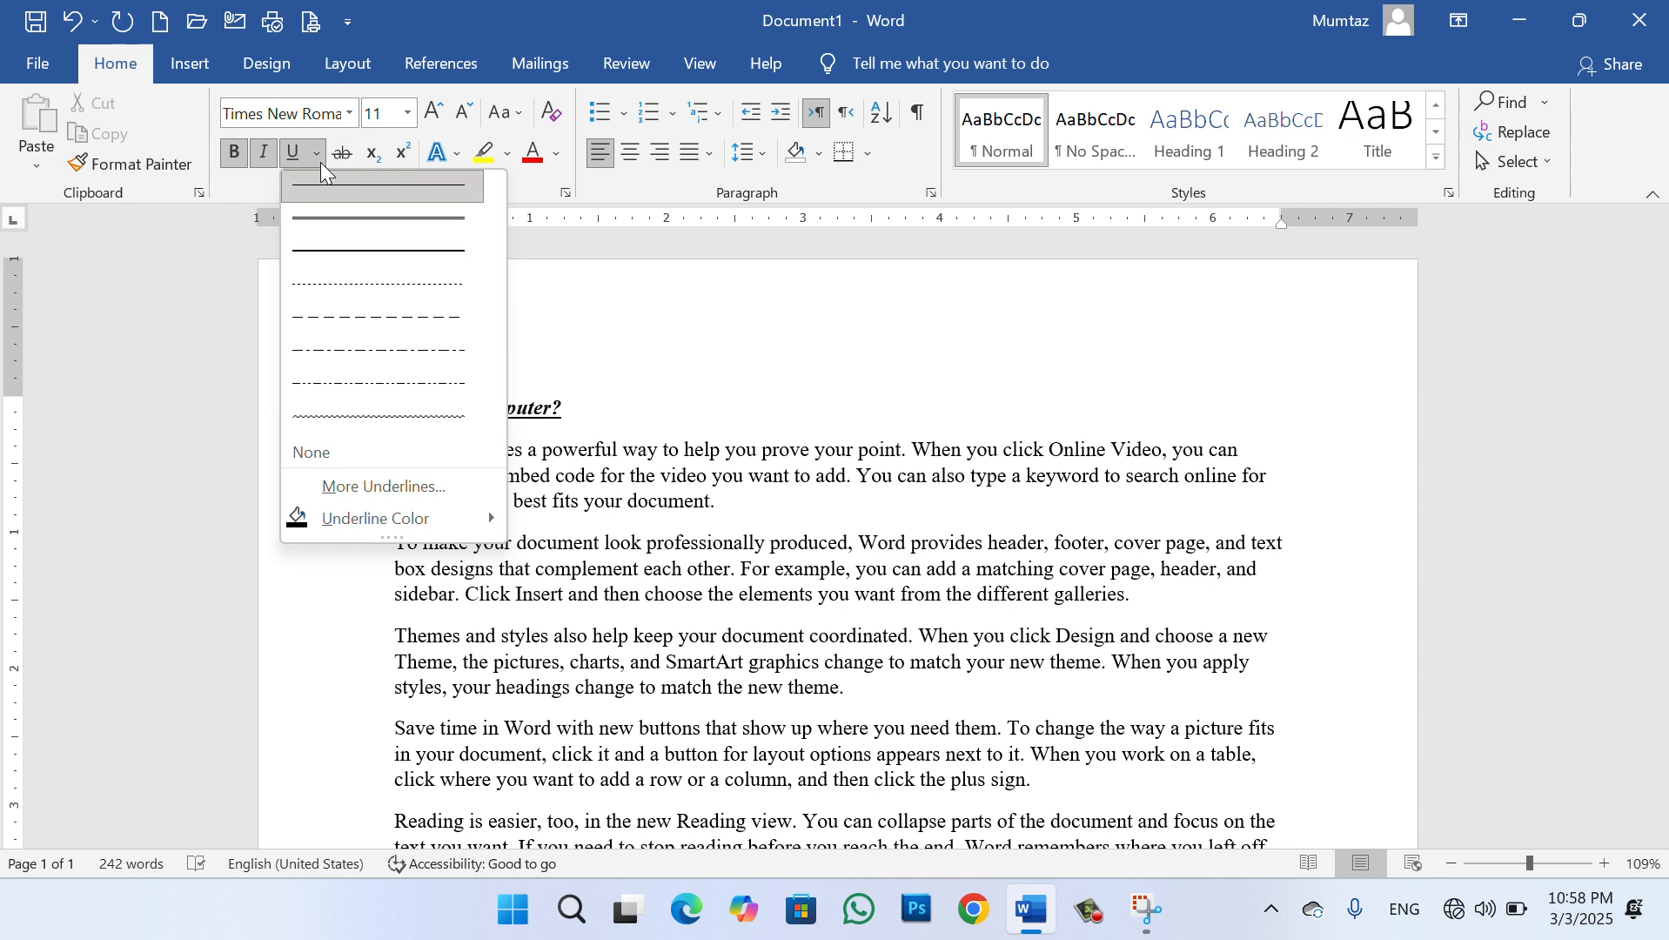
click(393, 250)
drag(574, 407, 305, 412)
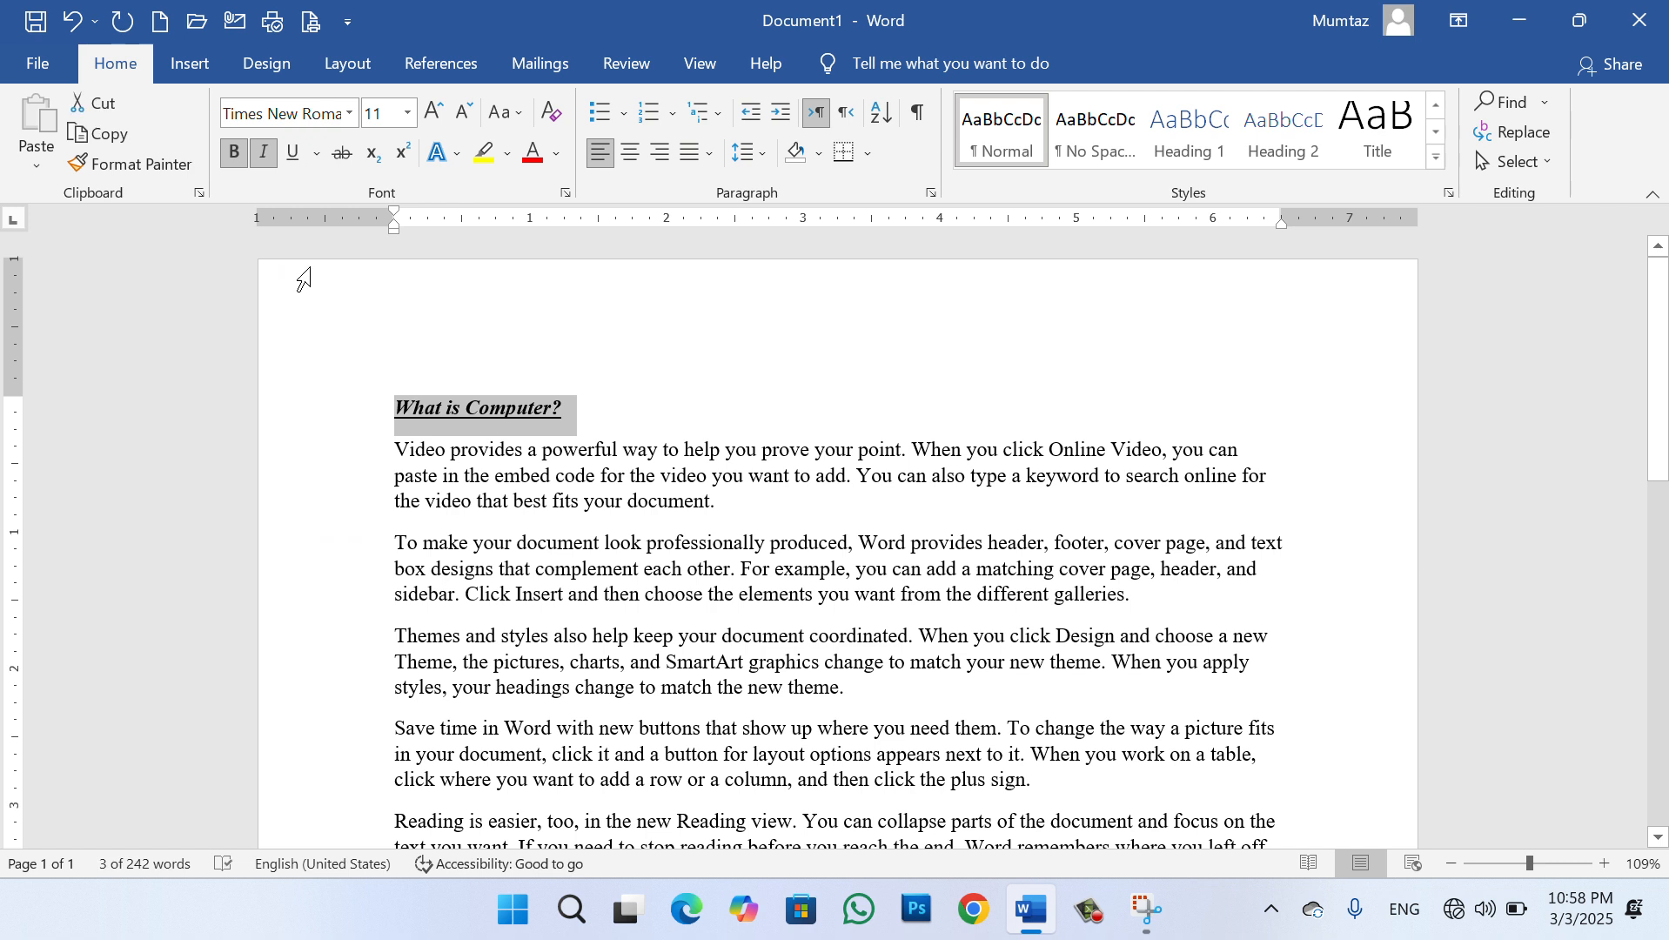
click(317, 157)
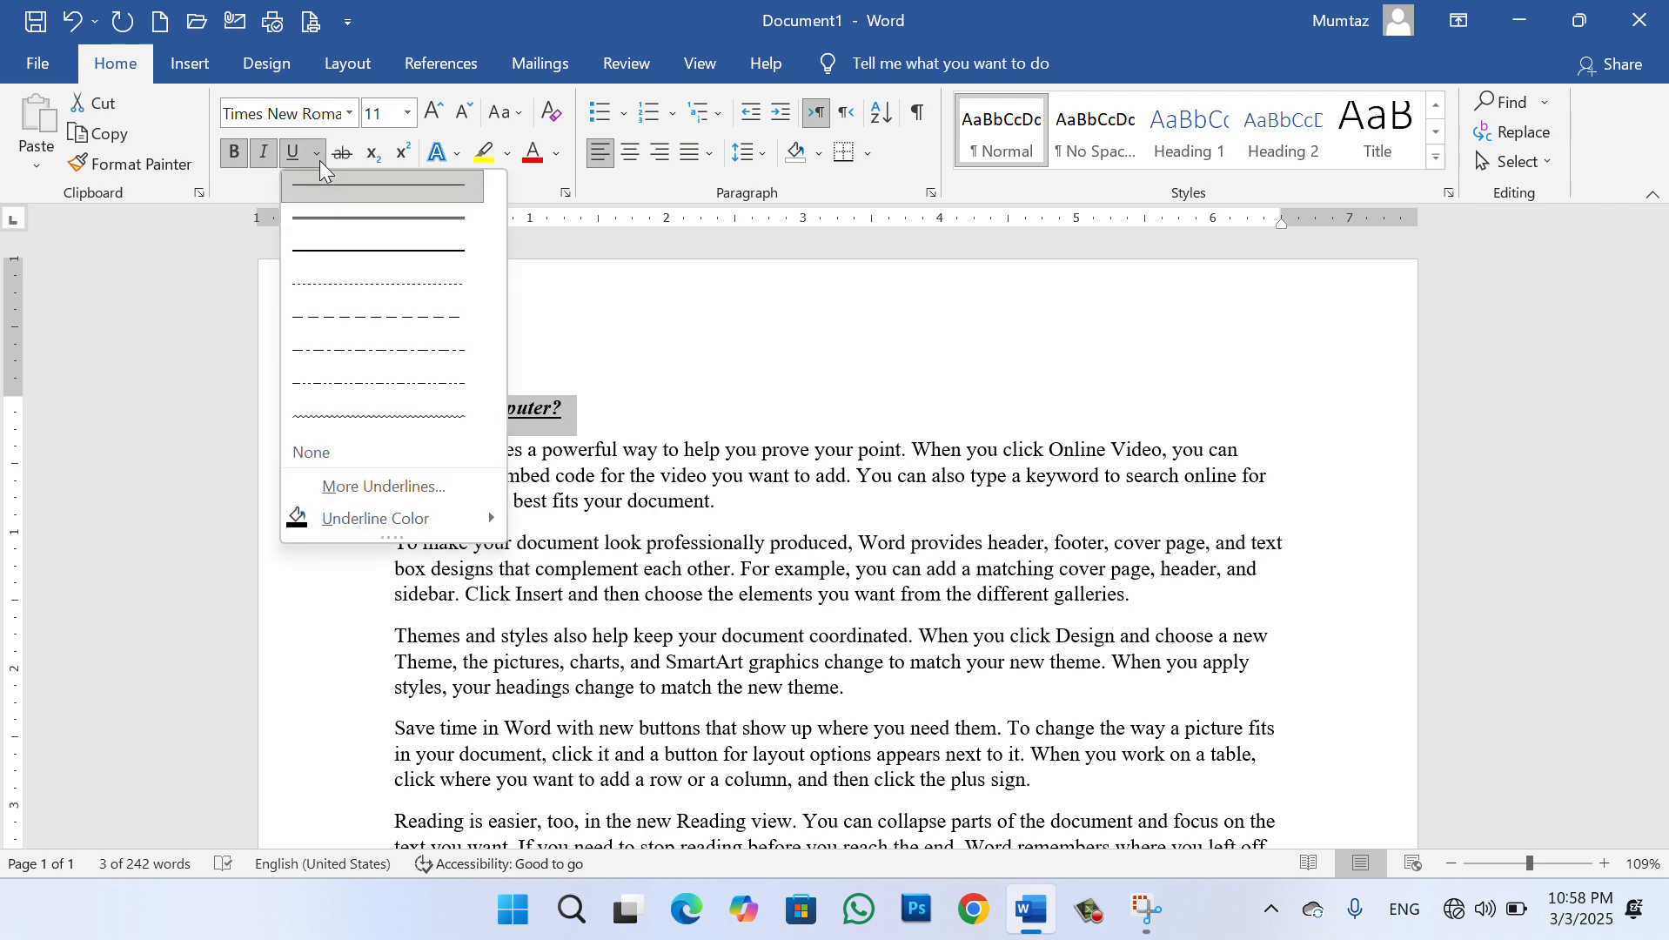
click(372, 282)
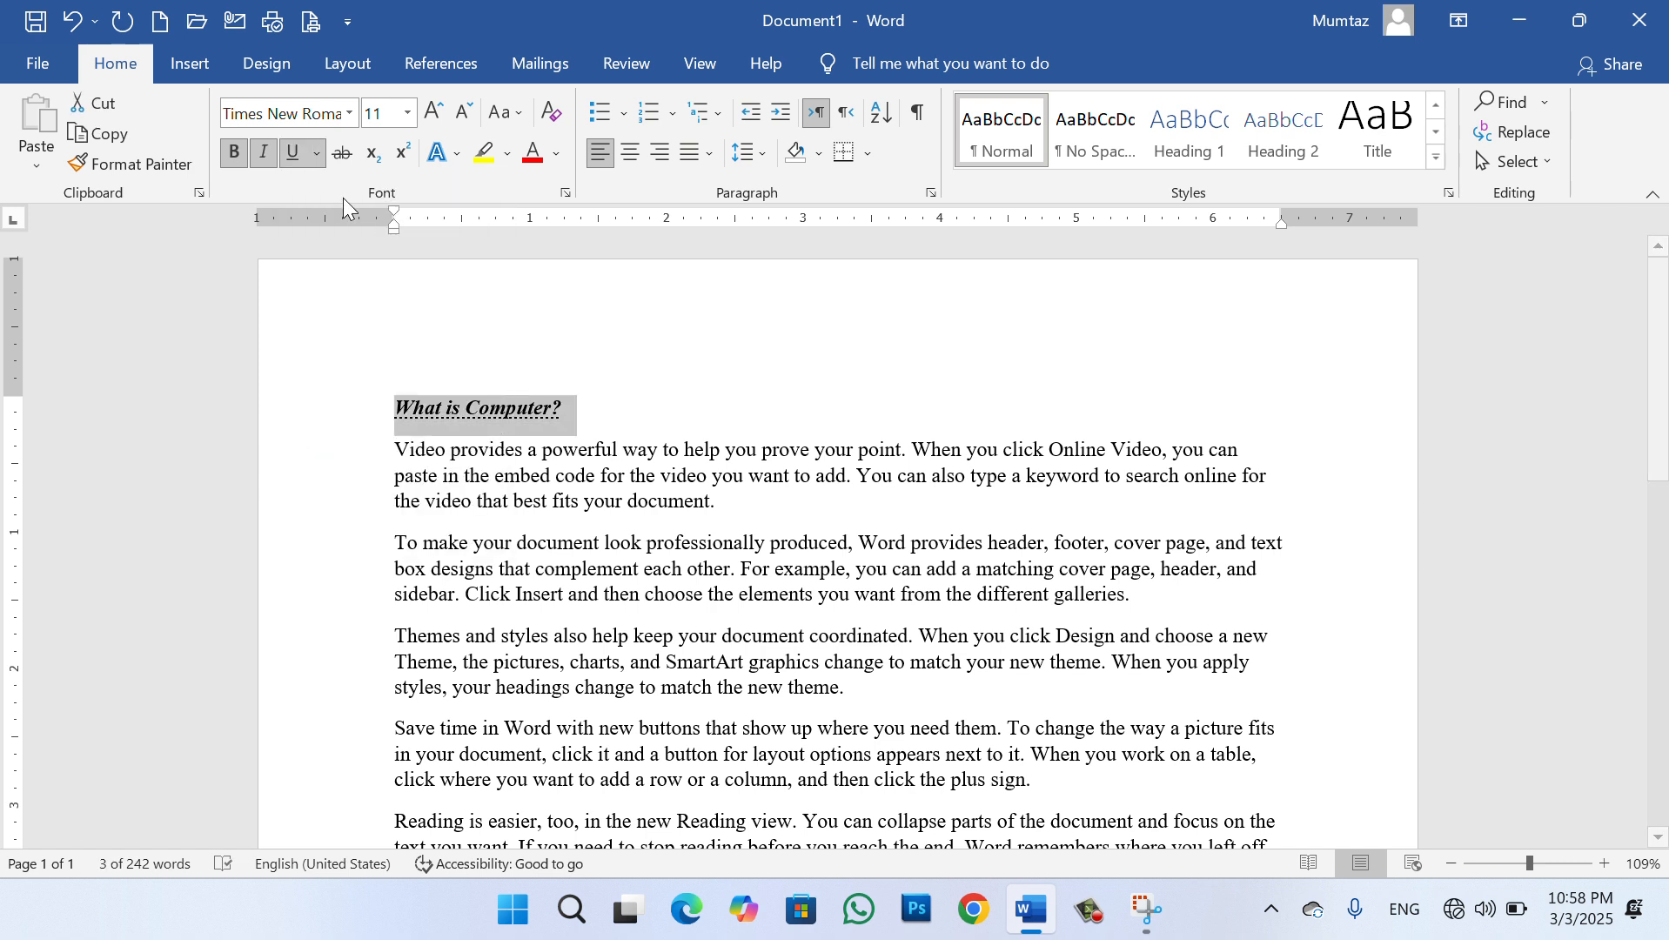
click(319, 159)
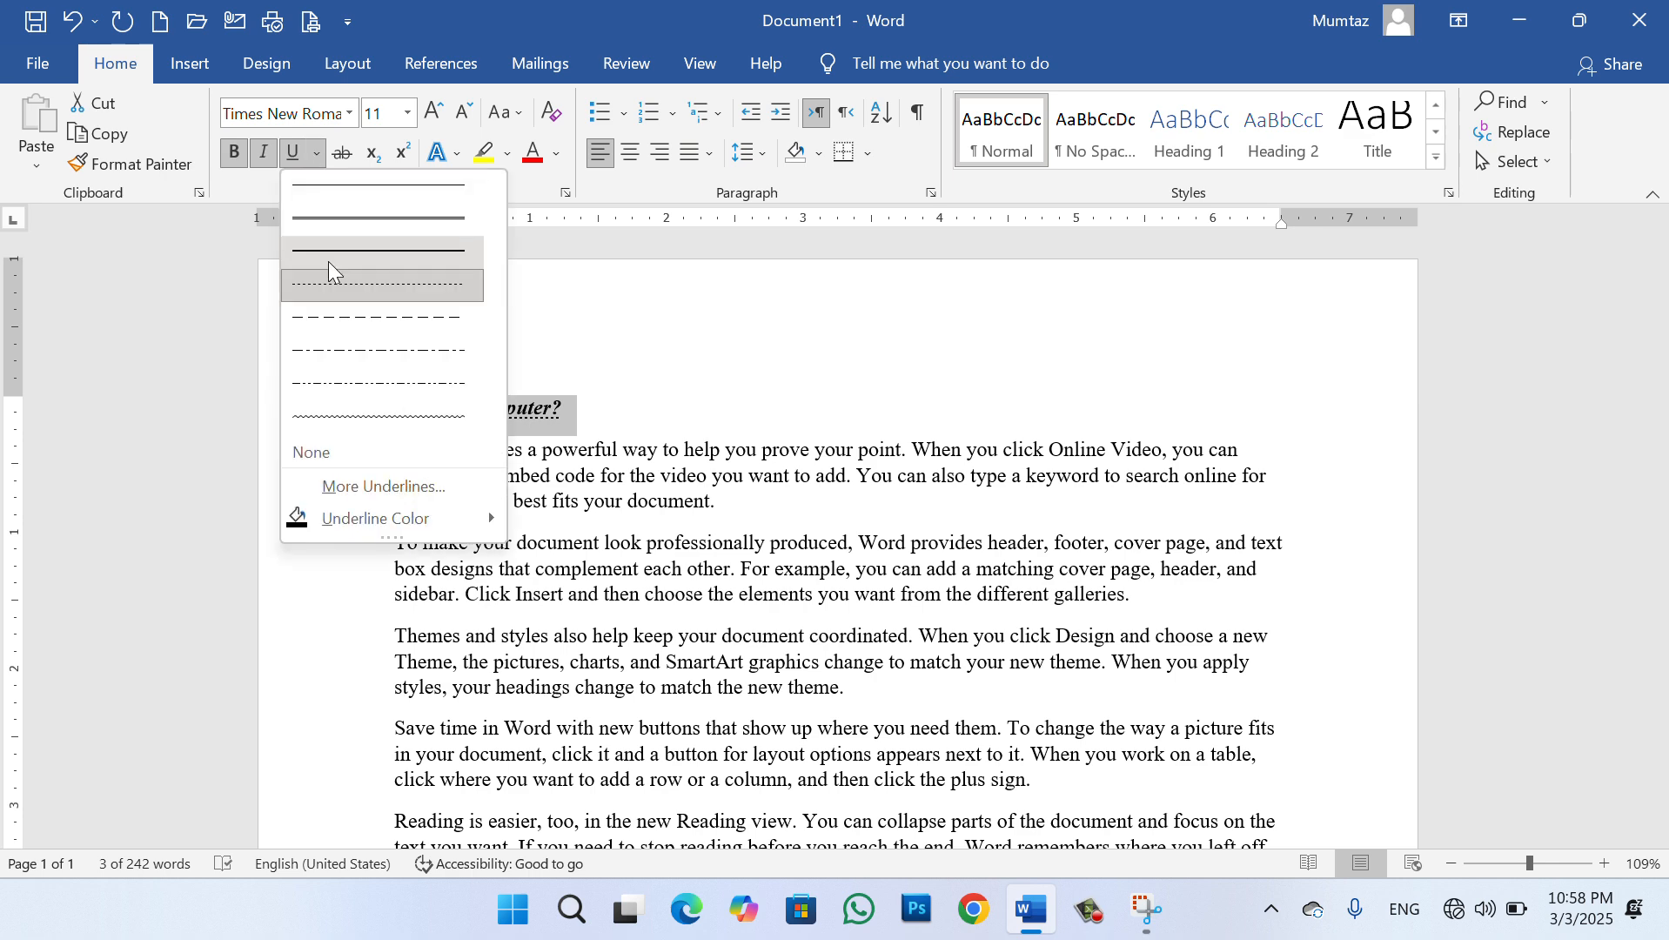
click(373, 408)
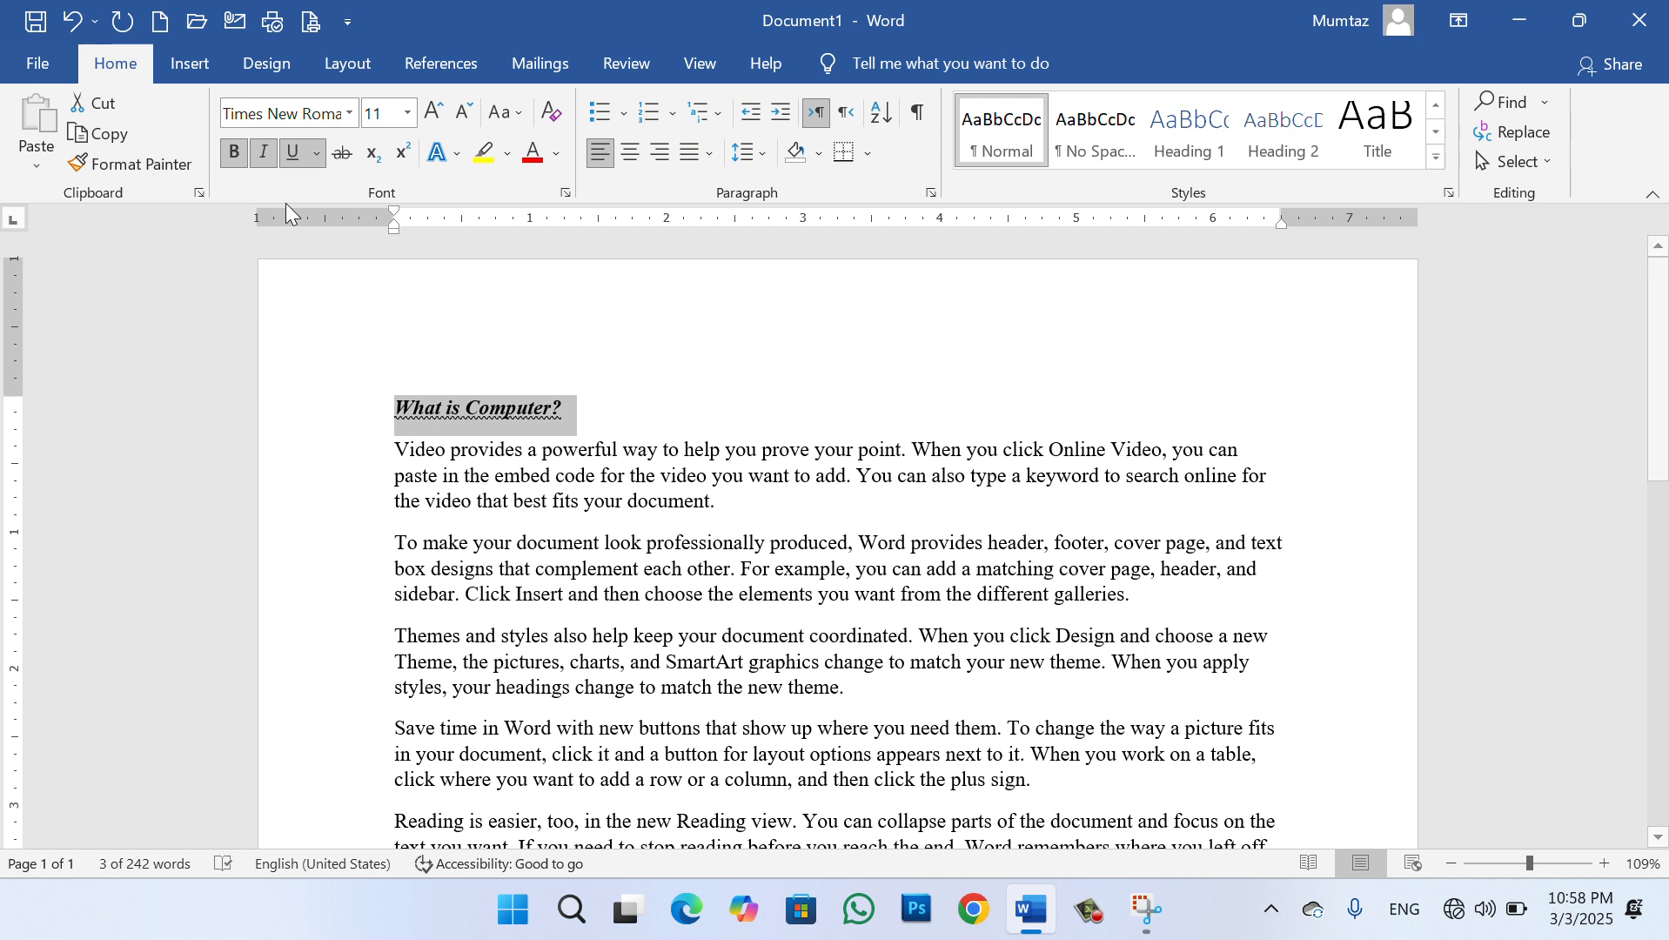
click(315, 157)
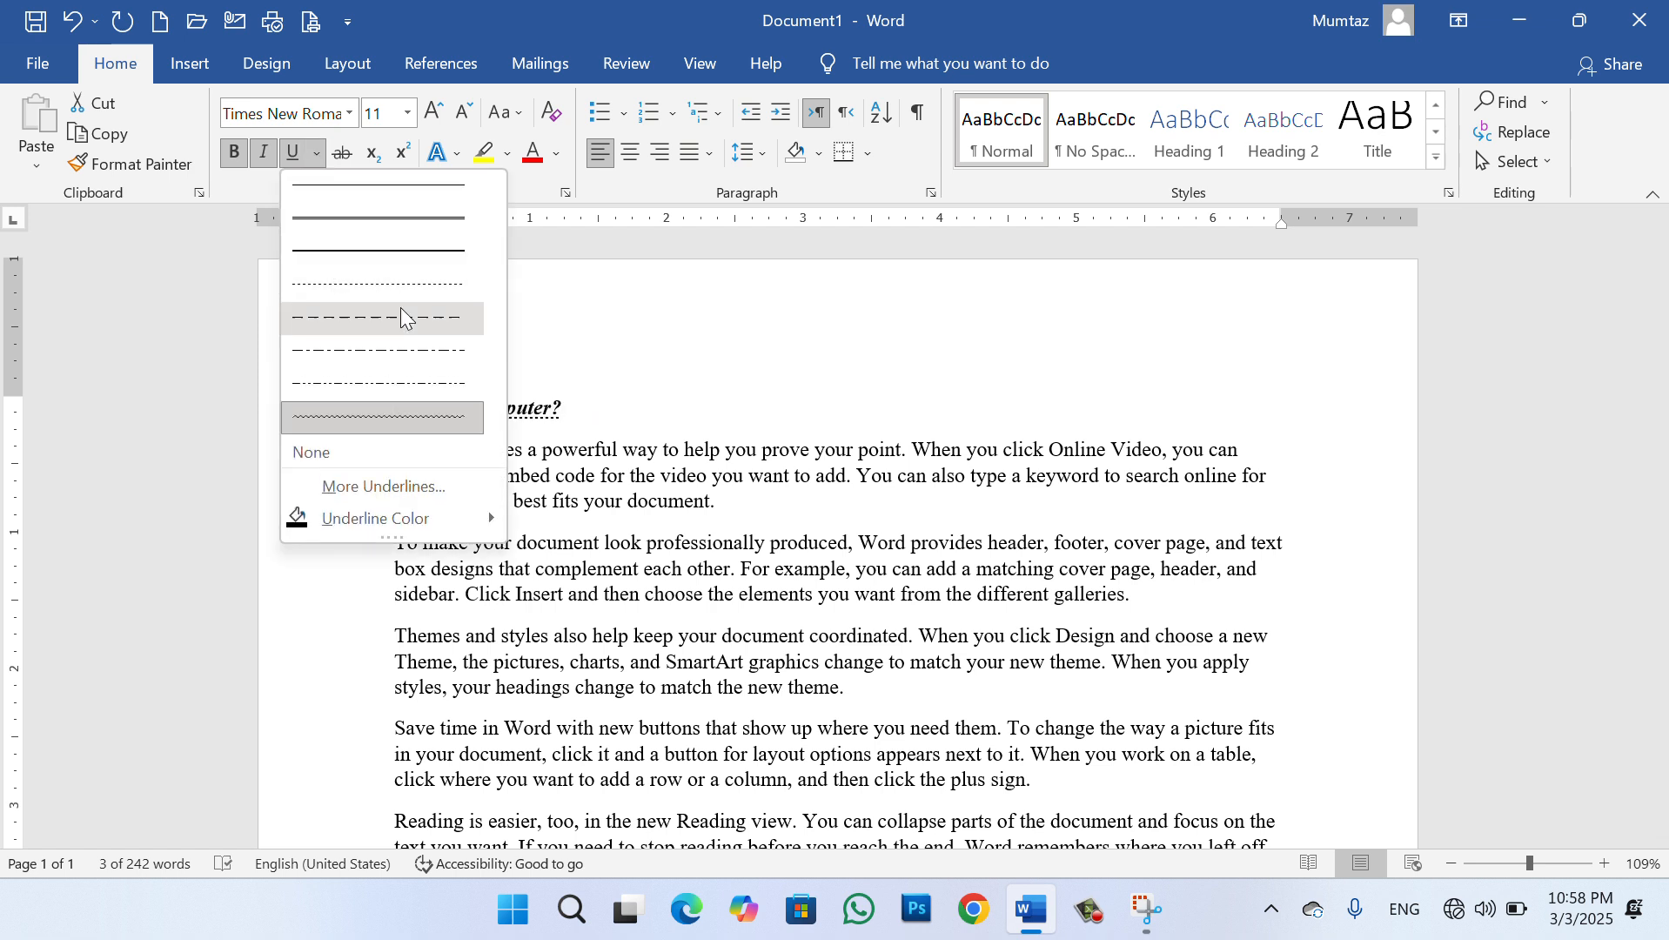
click(369, 454)
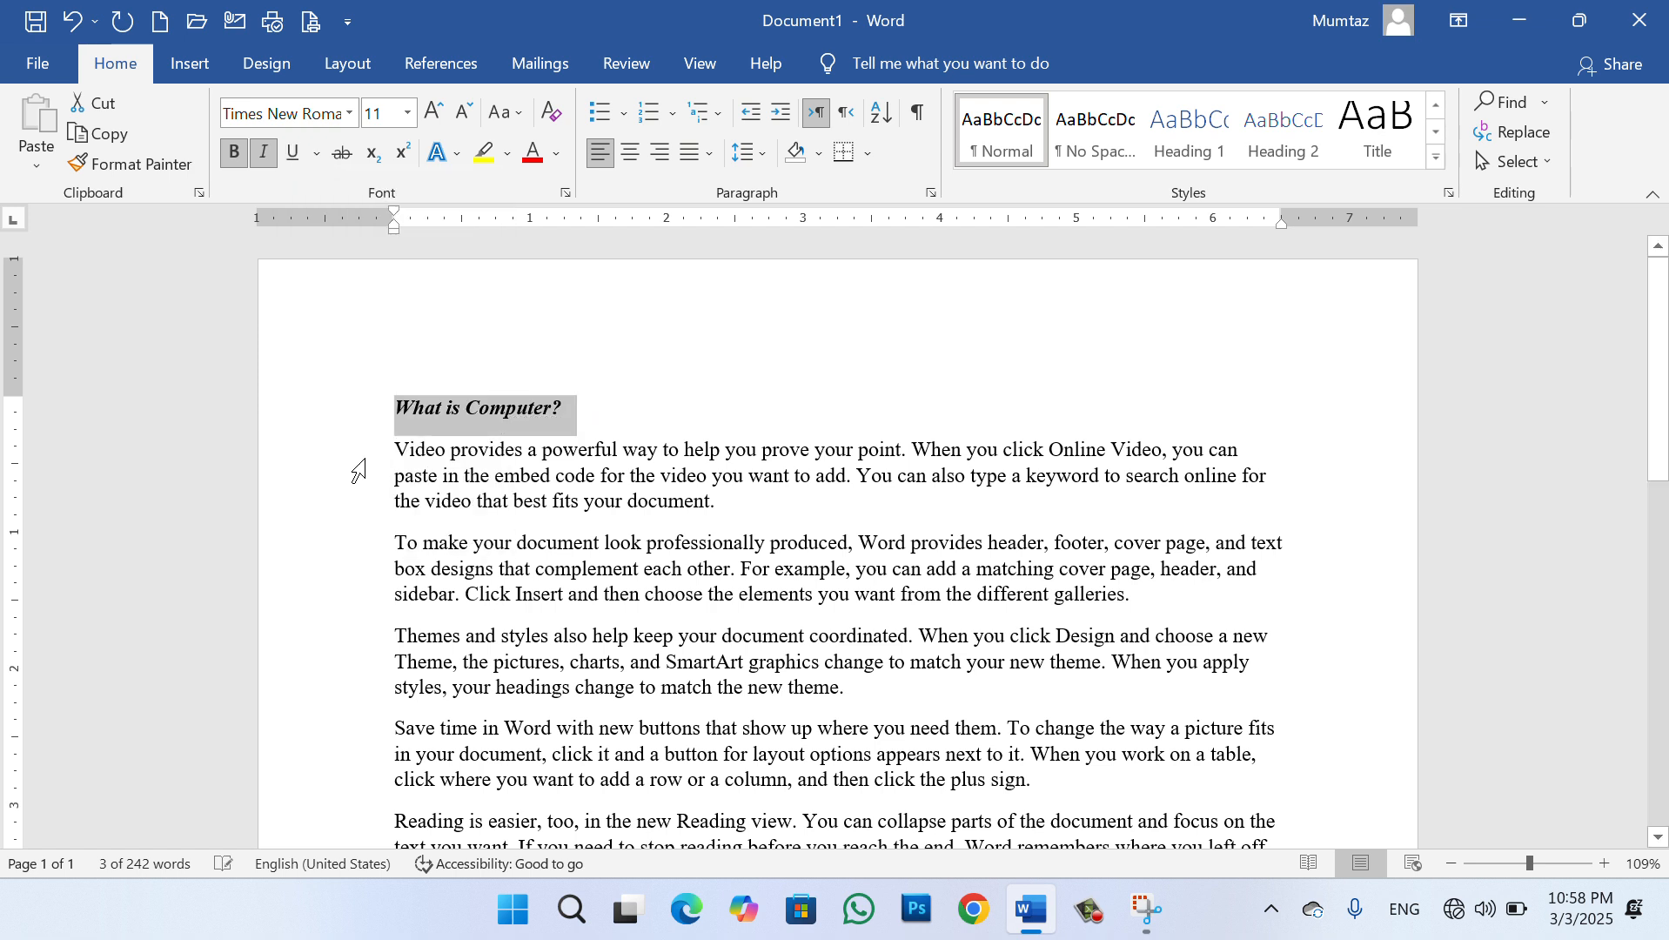
click(560, 446)
Apply the double wavy underline style to the heading through the advanced font settings
click(353, 402)
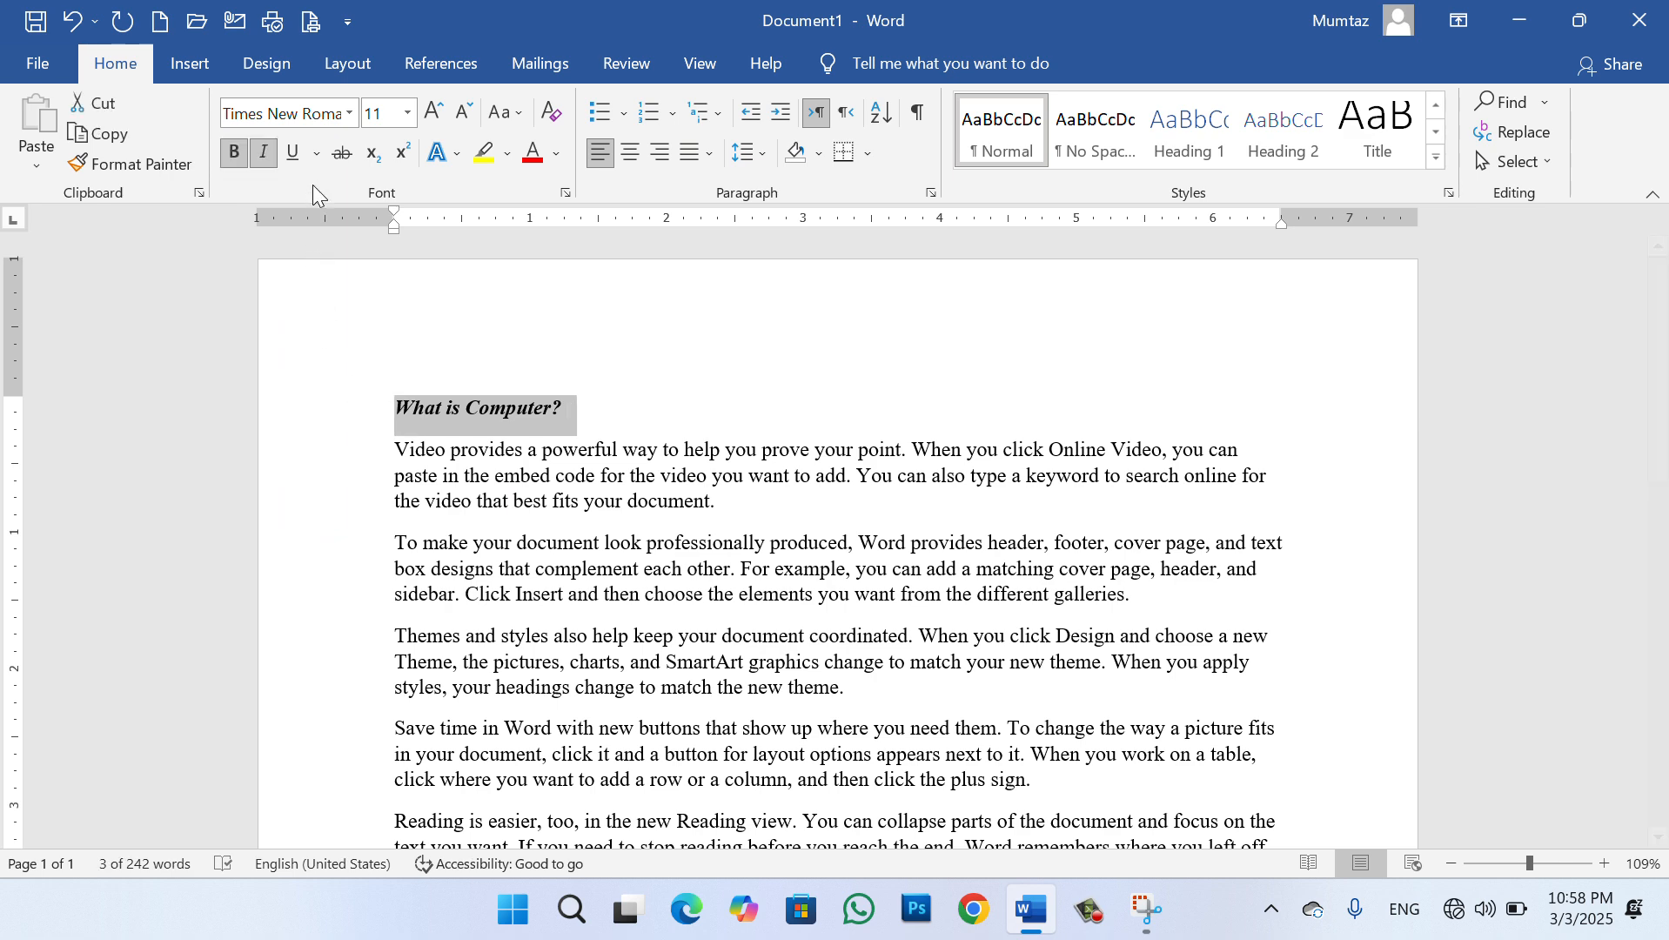
click(317, 154)
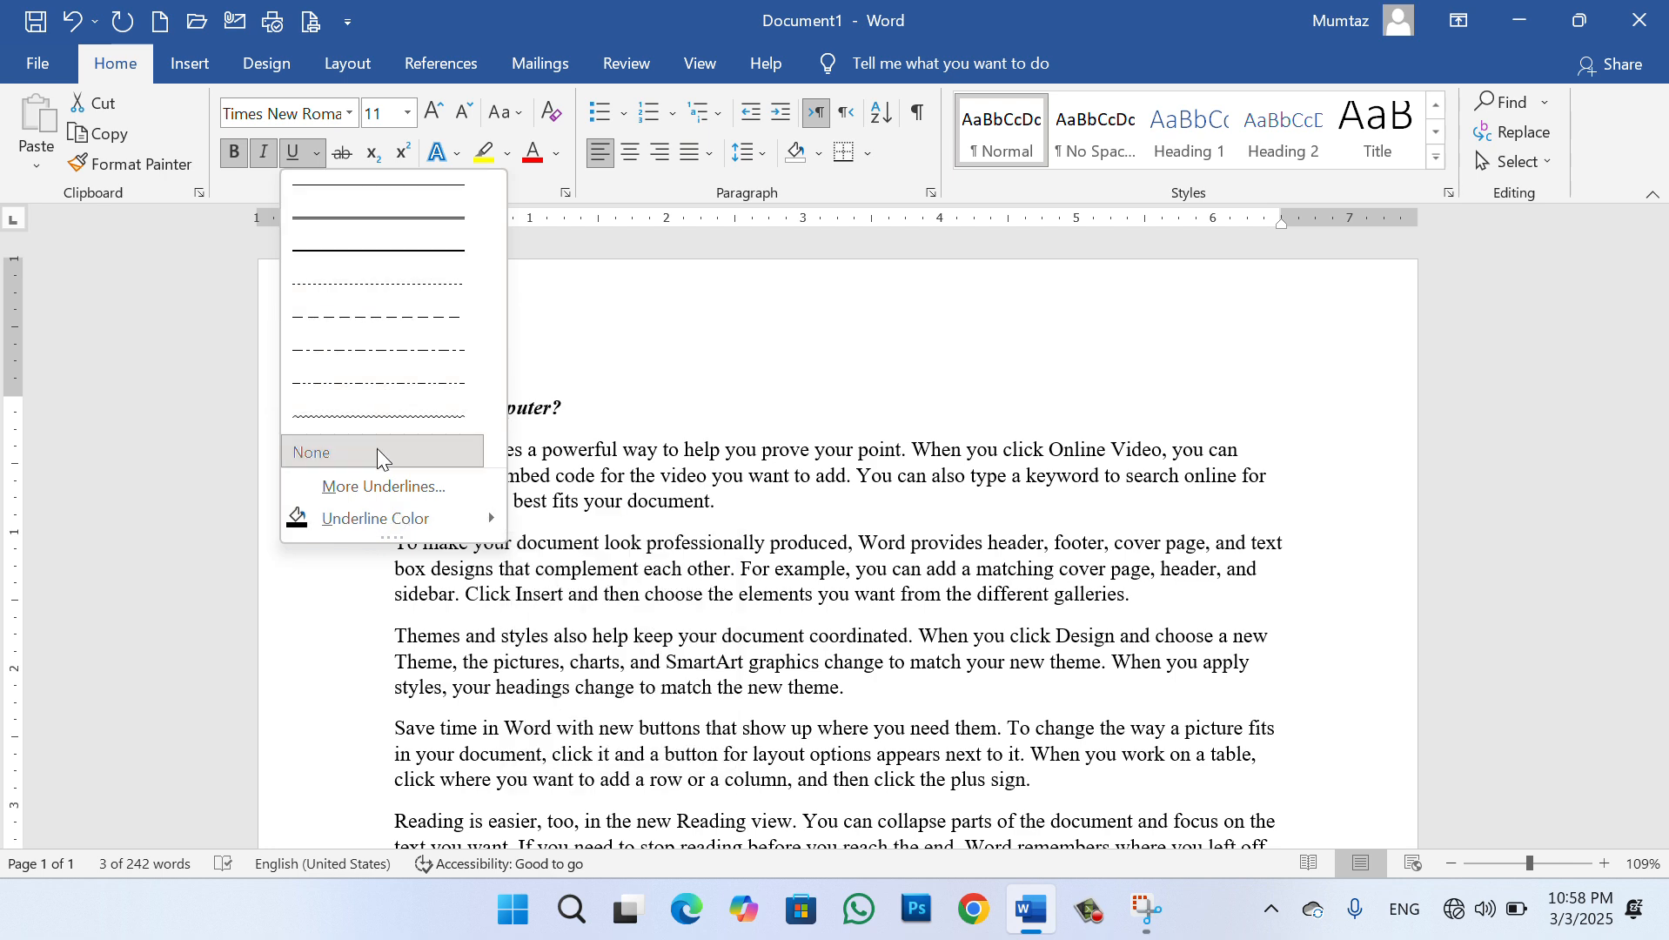
click(386, 483)
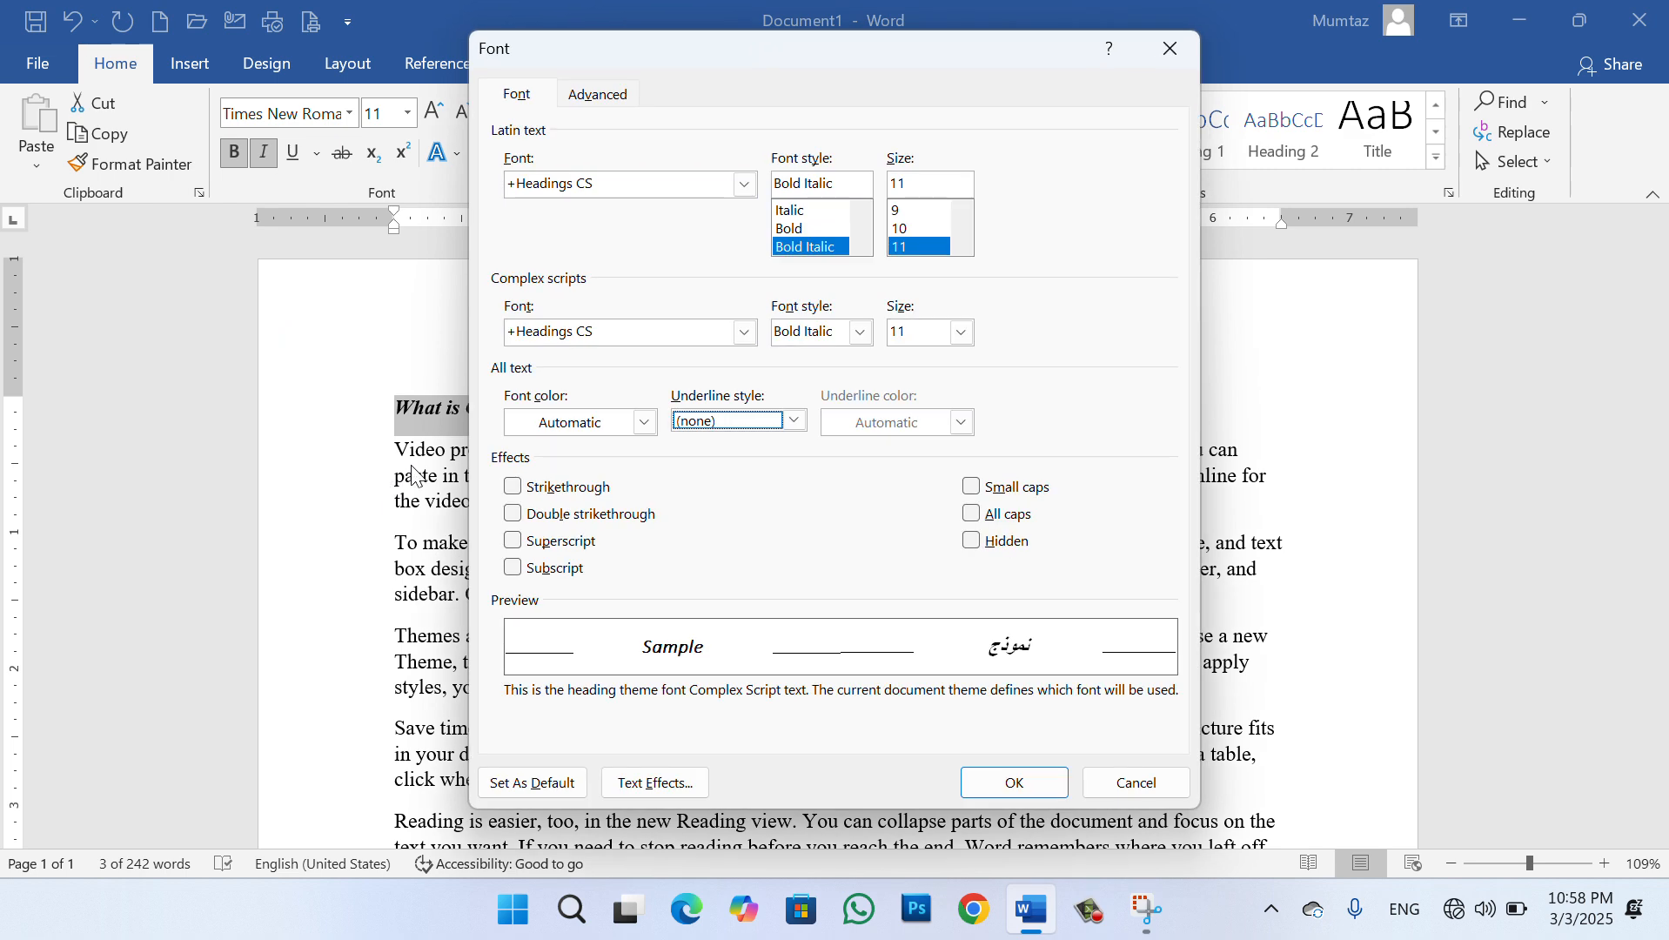
click(794, 421)
drag(804, 463, 804, 516)
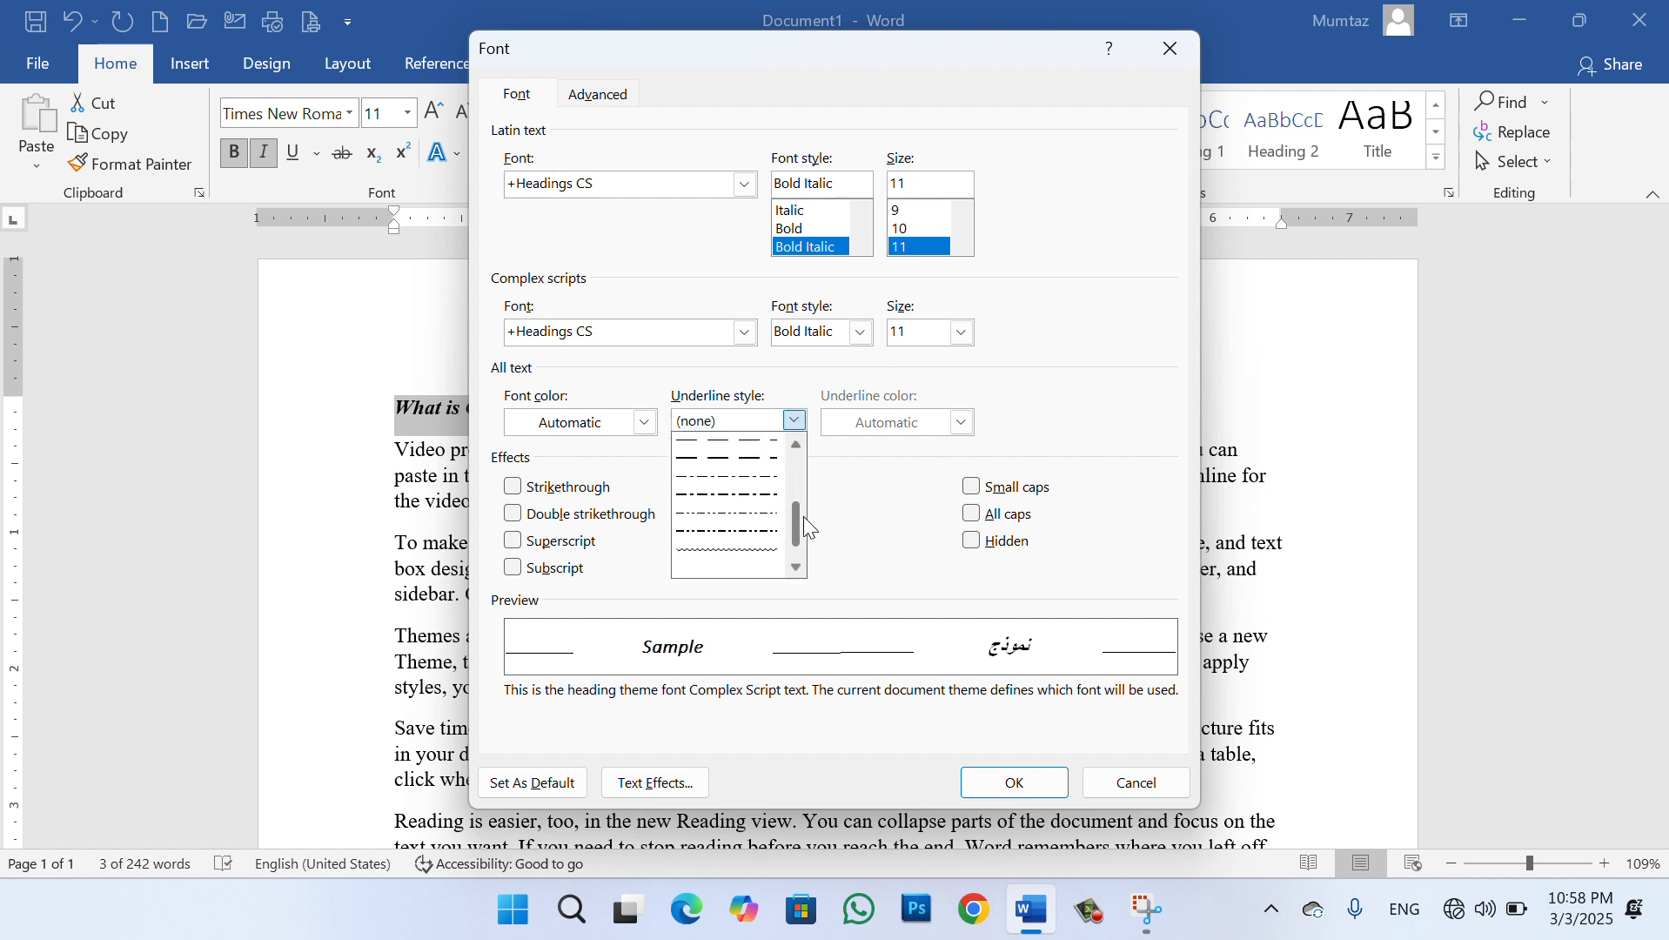
click(741, 570)
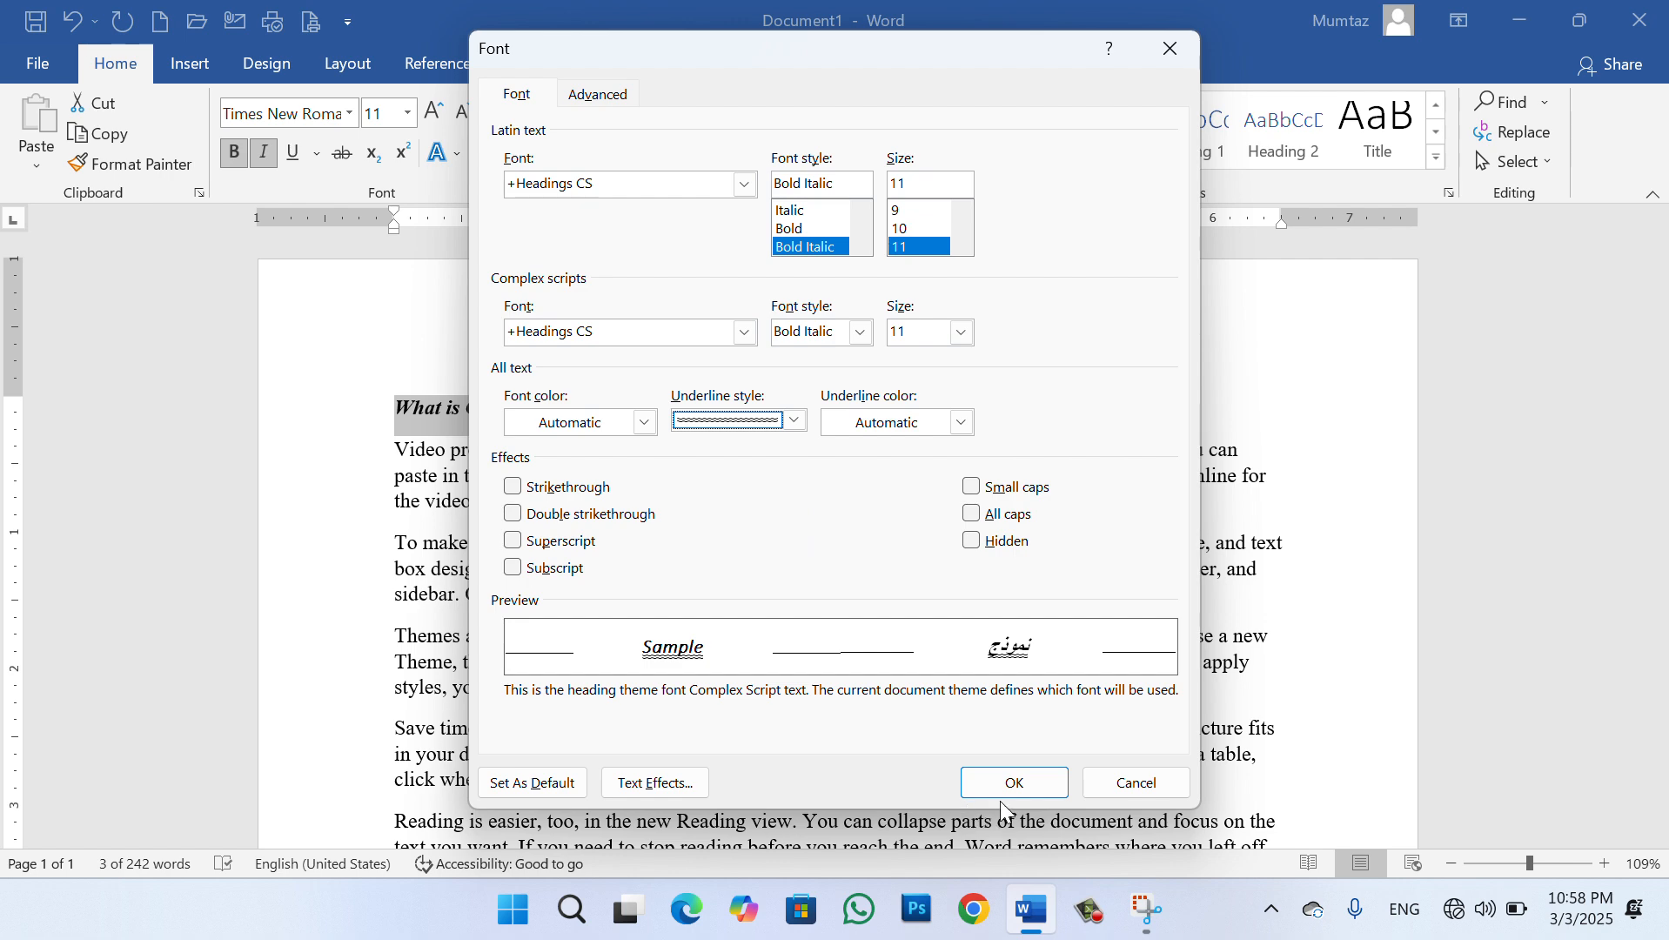
click(1014, 783)
click(449, 362)
drag(574, 426, 335, 376)
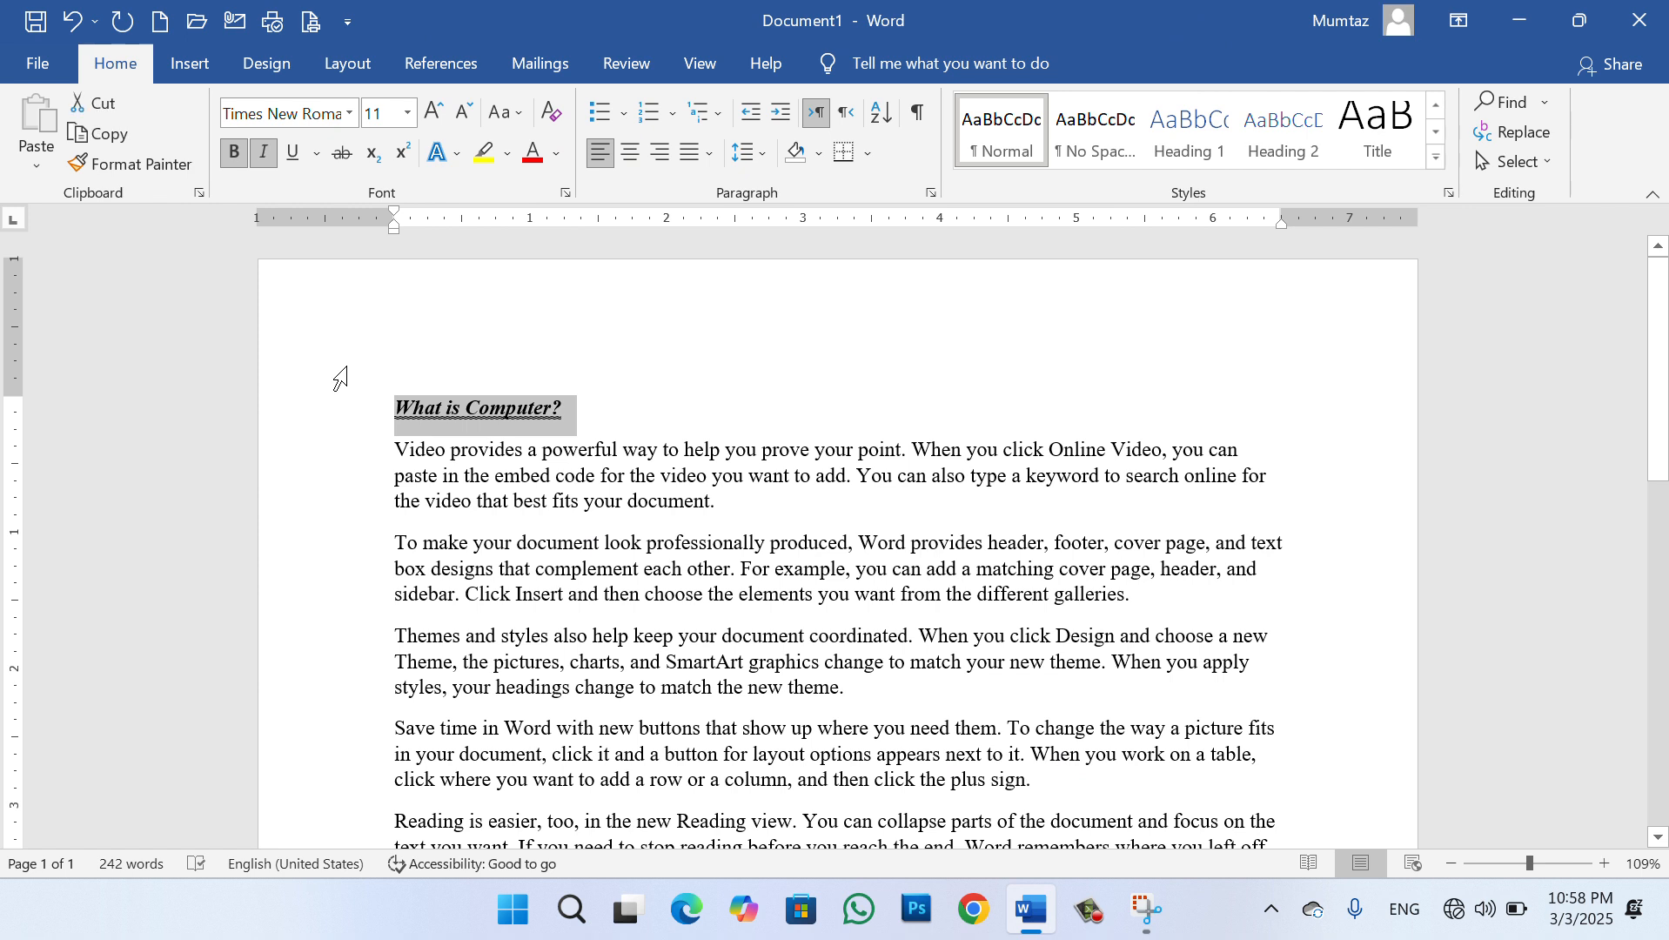
Change the underline color of the heading "What is Computer?" to the standard light green
click(315, 160)
mouse_move(419, 526)
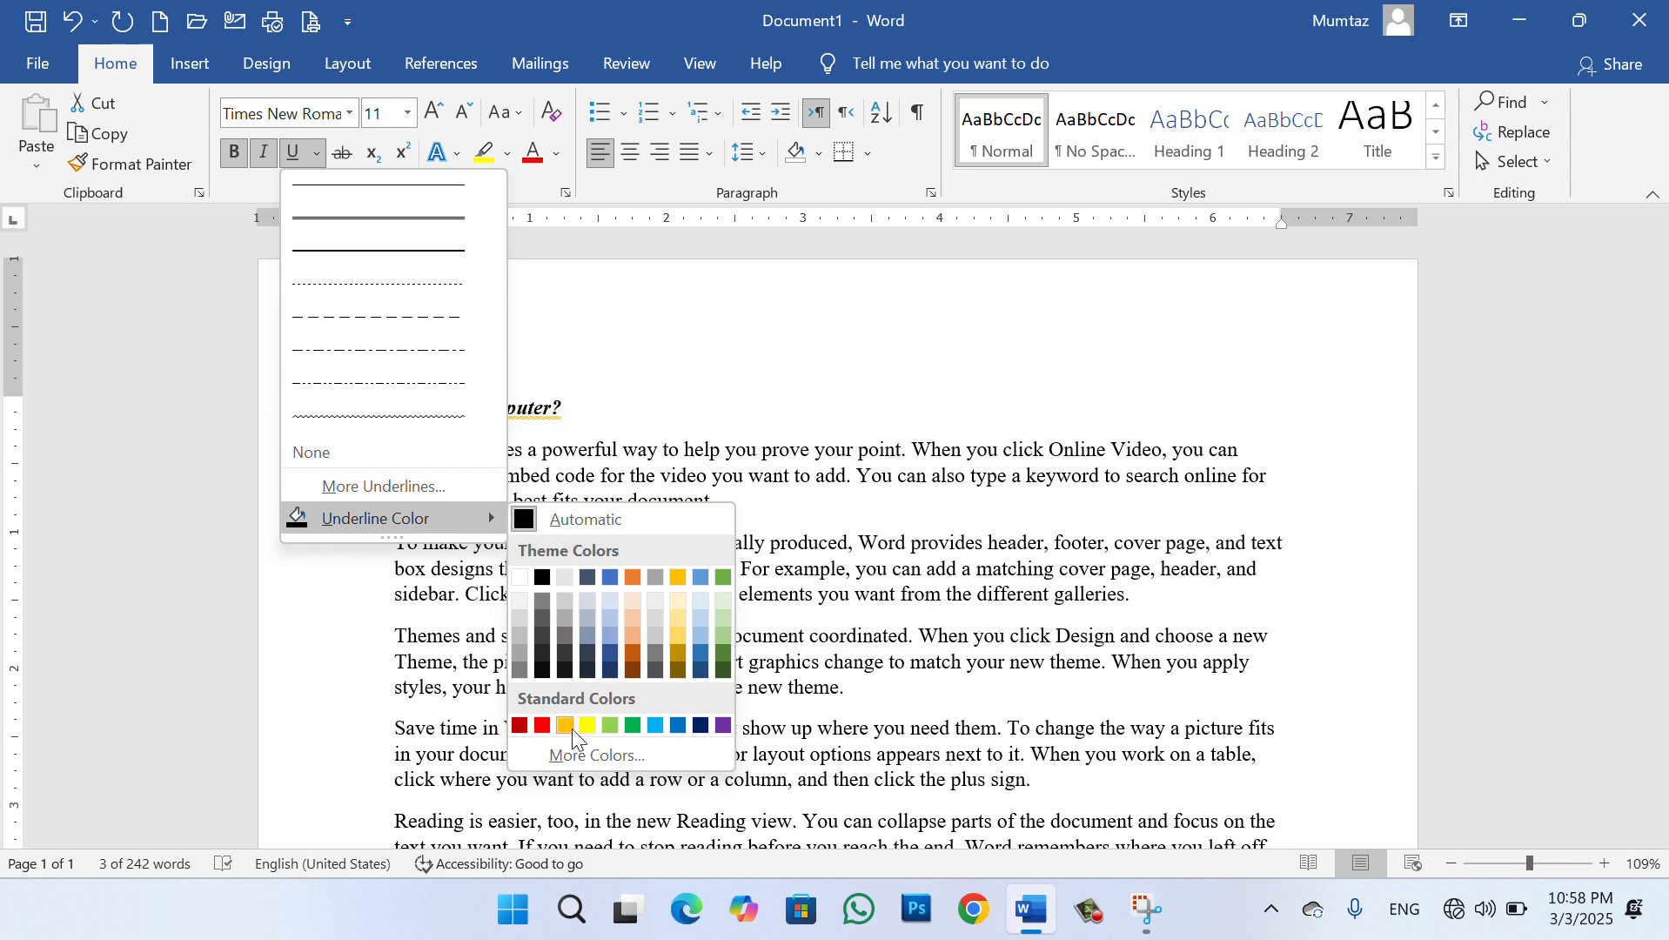
click(613, 732)
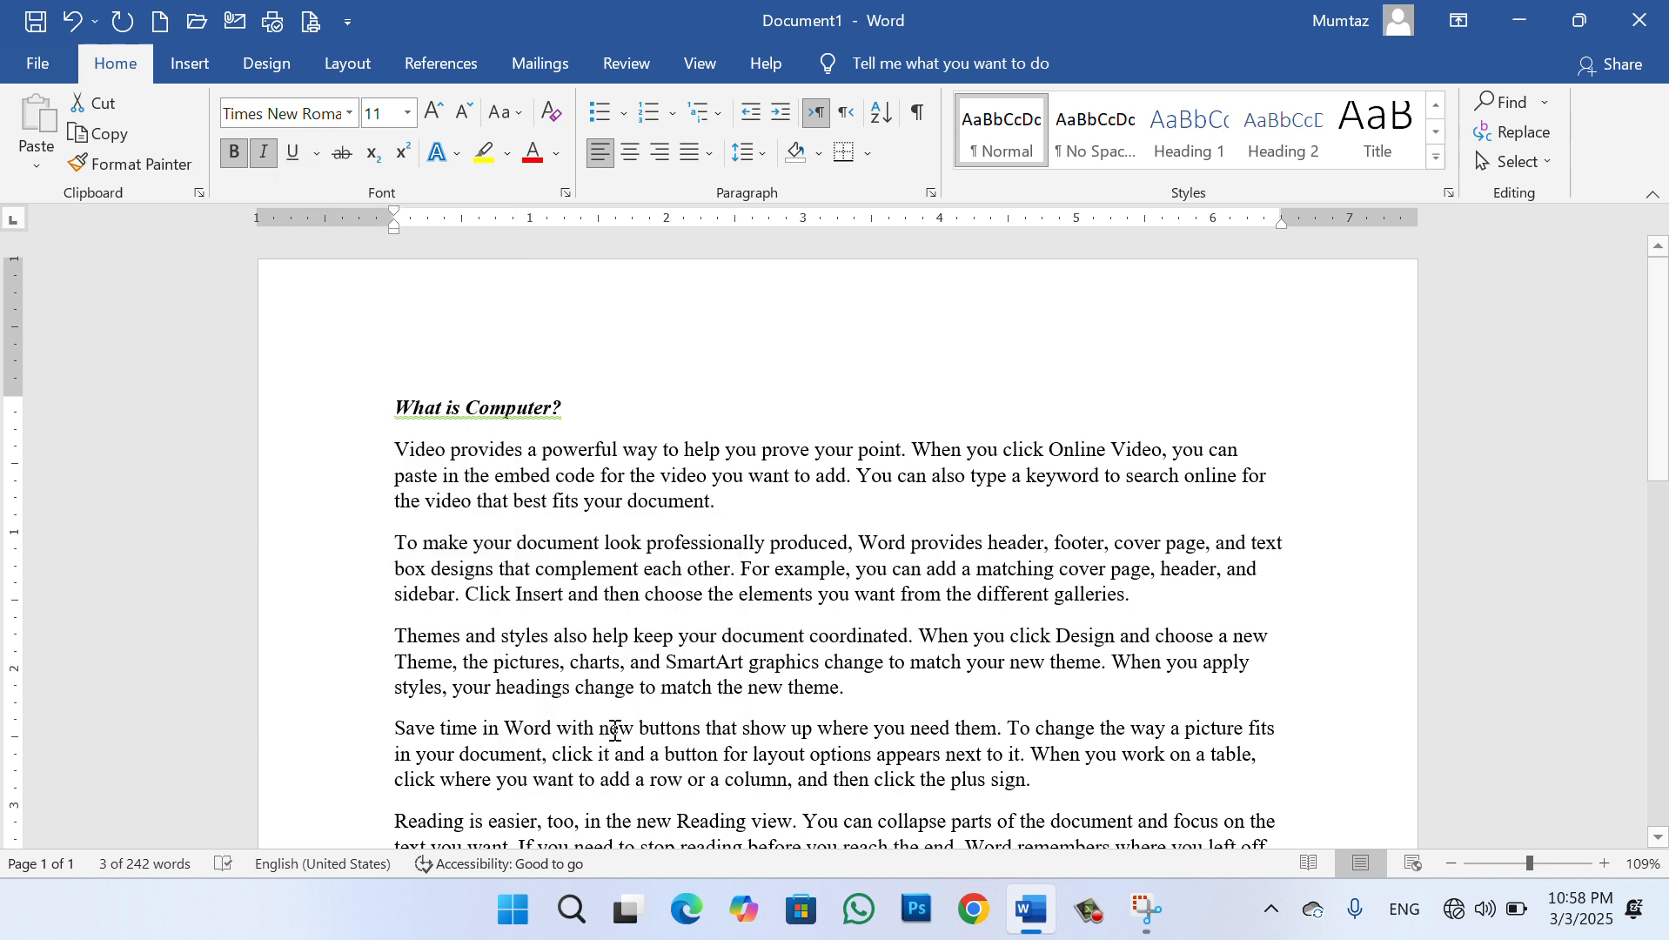
Remove the underline from the heading "What is Computer?" by setting its underline style to None
click(583, 430)
drag(574, 430, 383, 407)
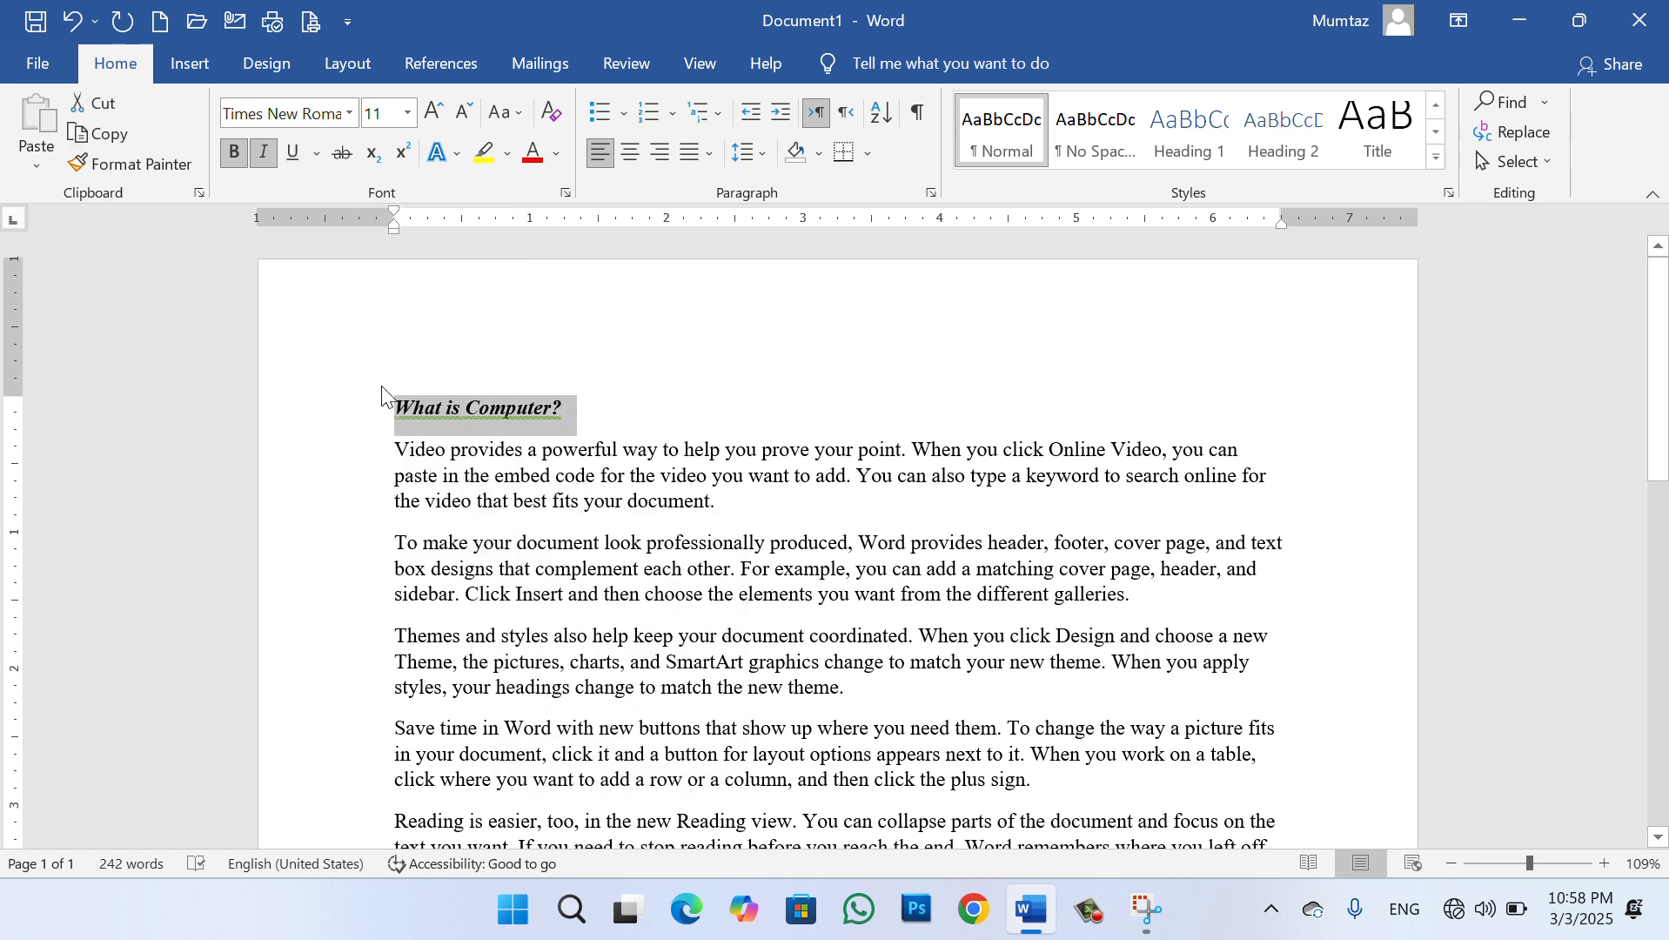
click(317, 153)
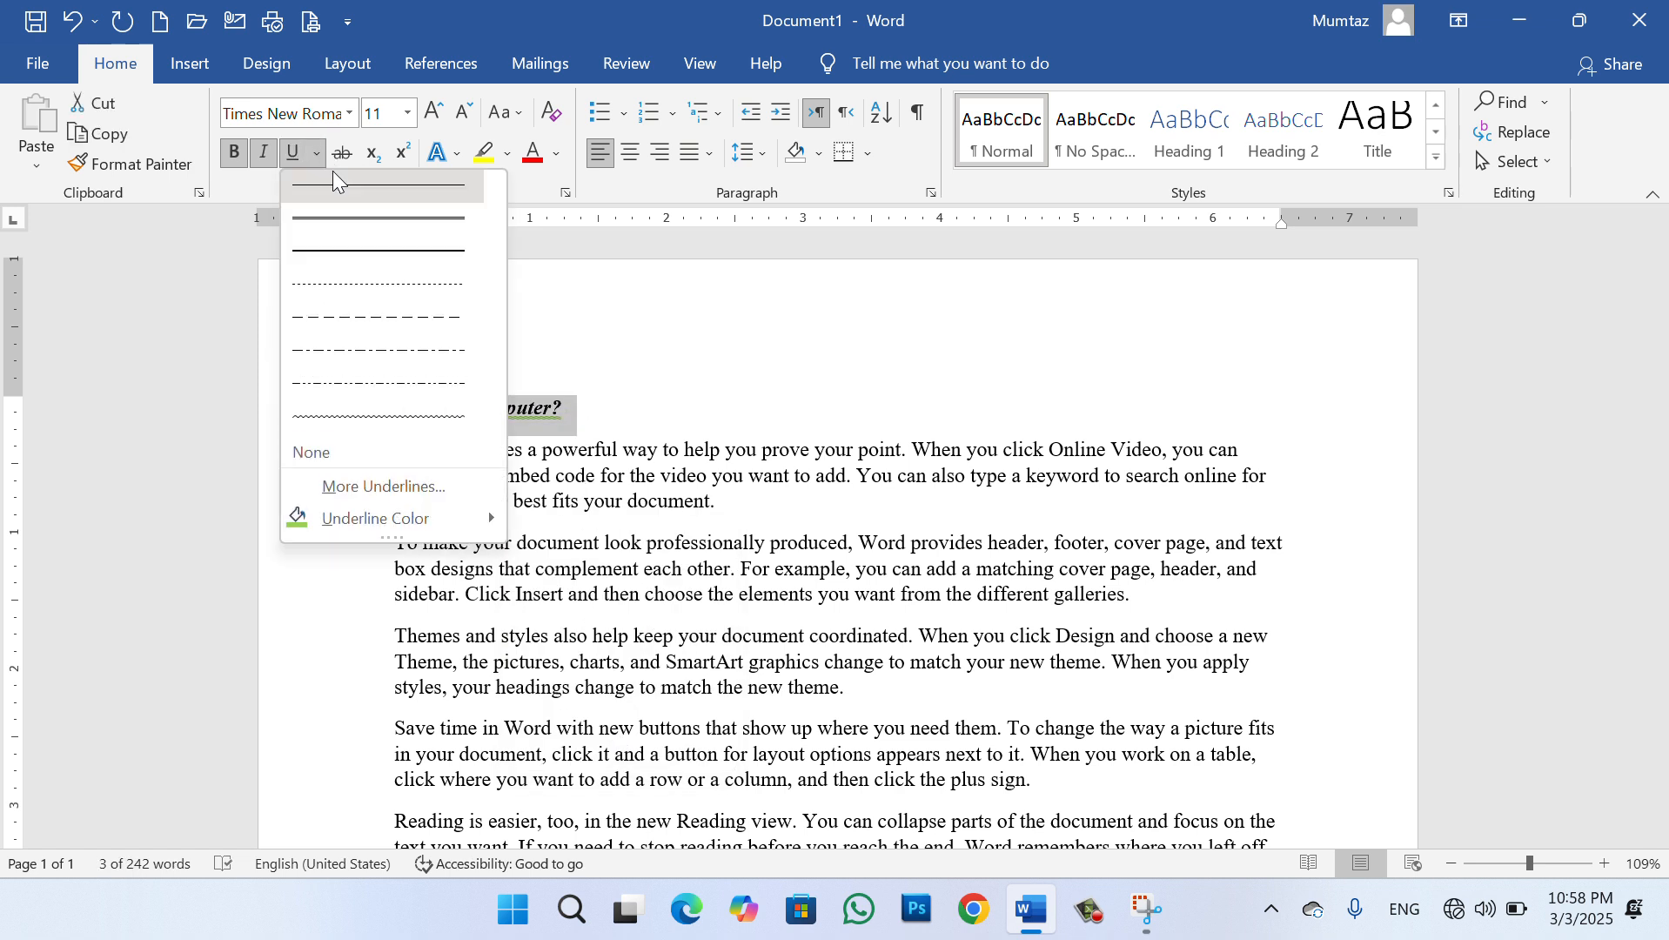
click(411, 456)
click(655, 427)
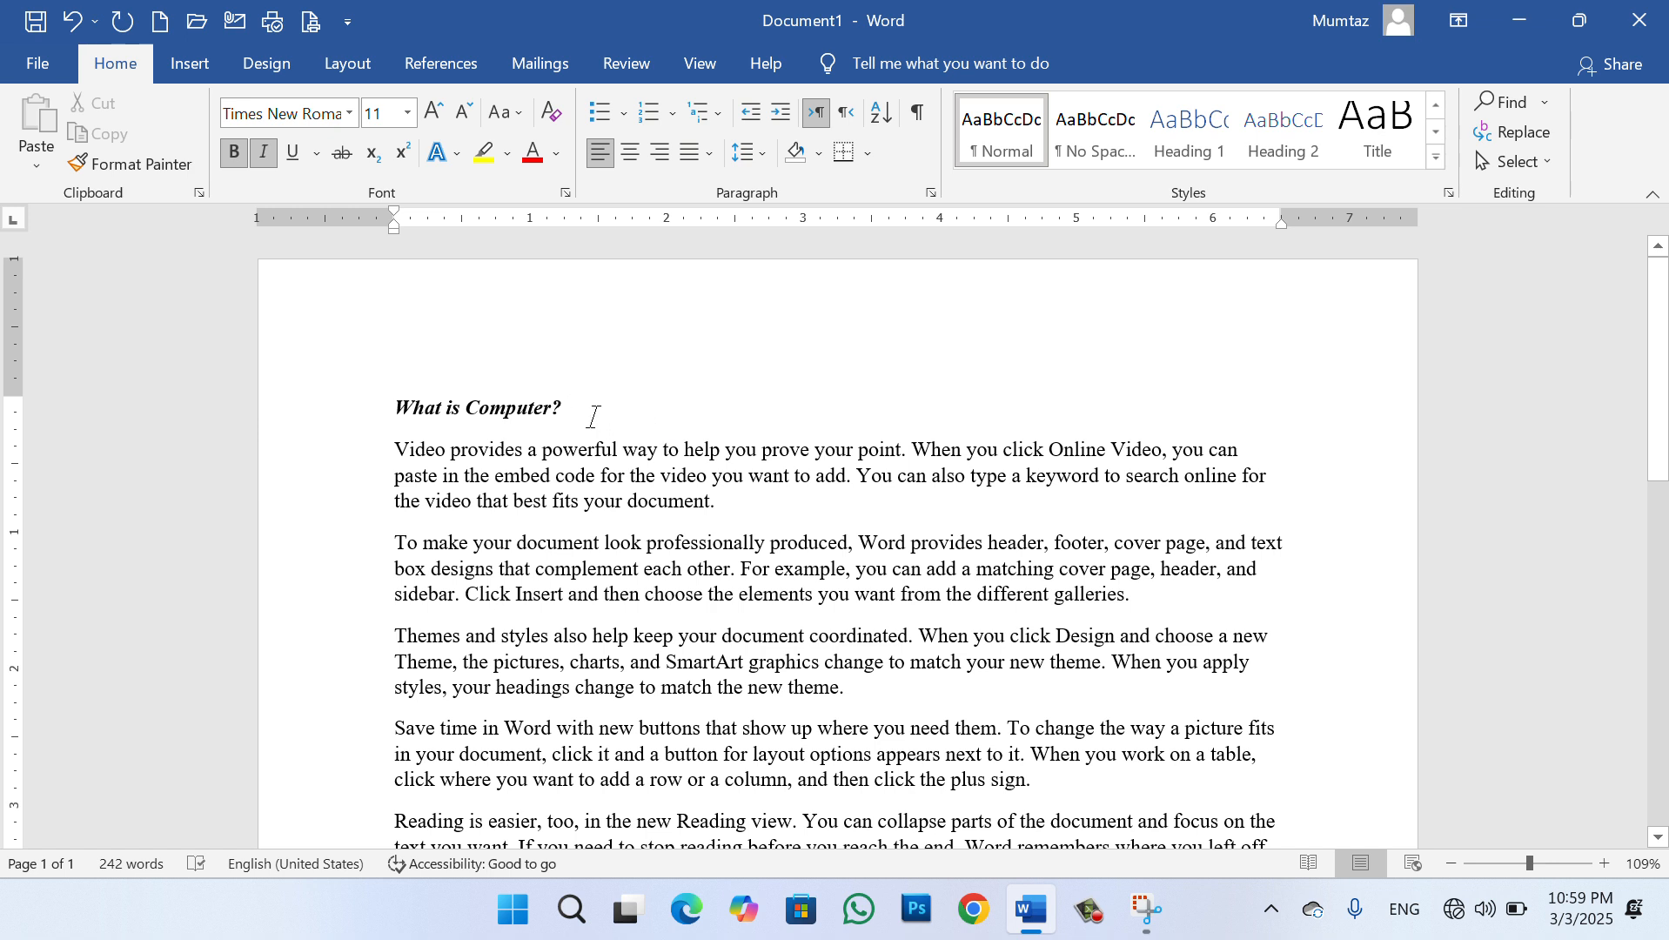
Apply strikethrough to the heading "What is Computer?" and remove it again
drag(559, 419, 367, 425)
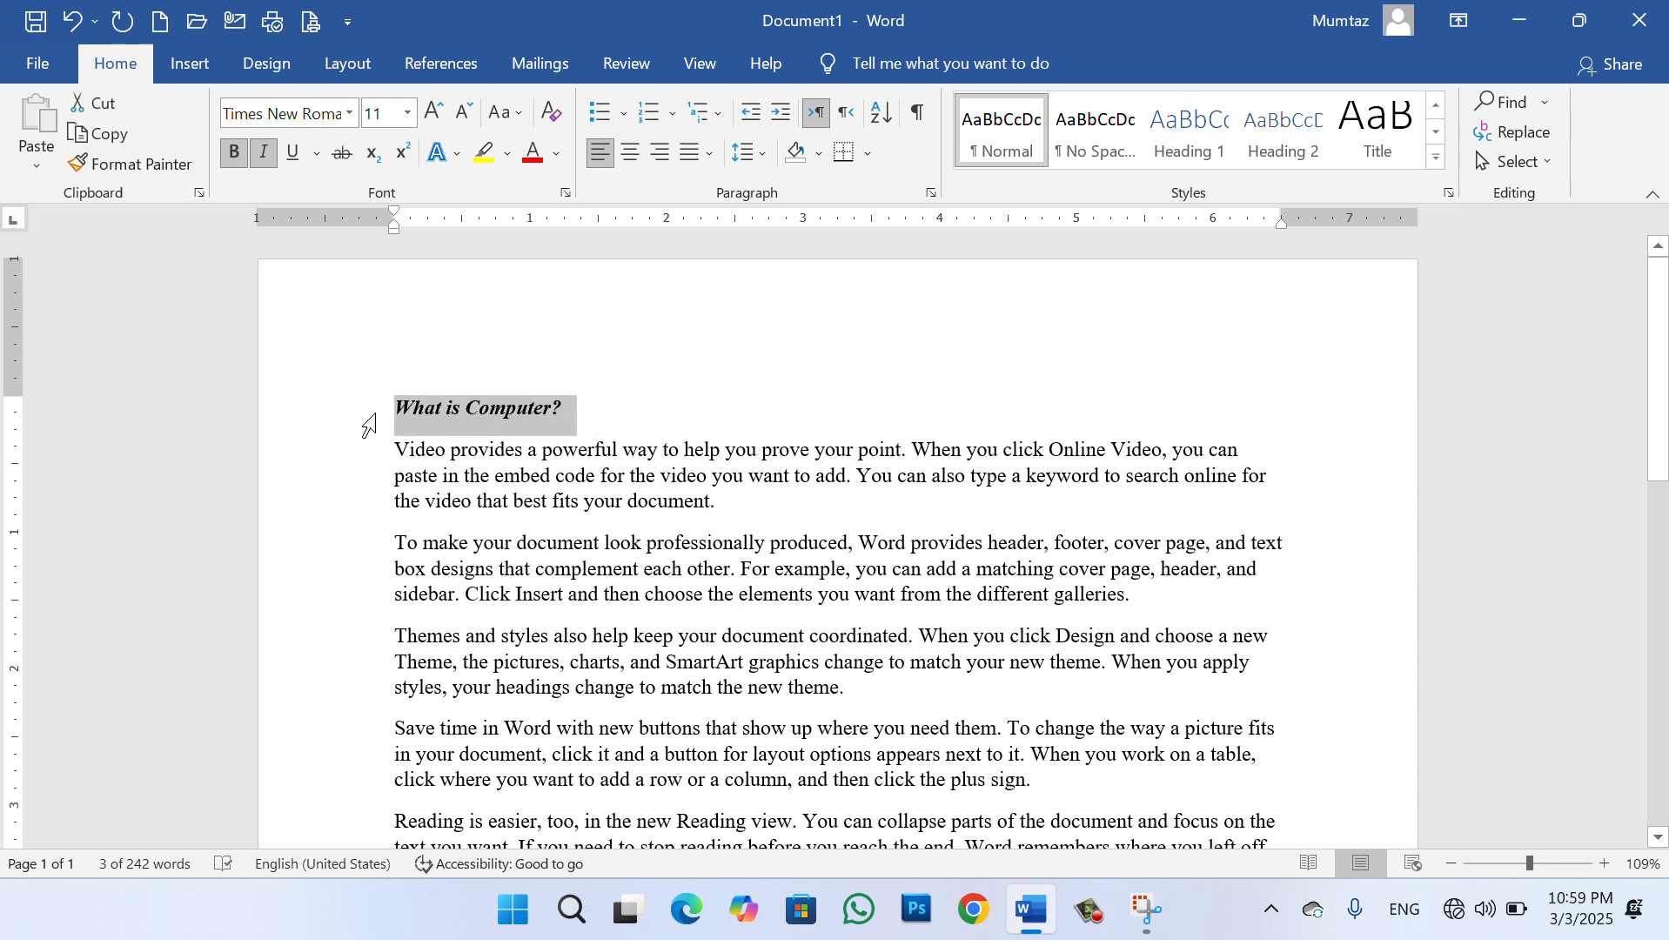
click(342, 160)
click(587, 375)
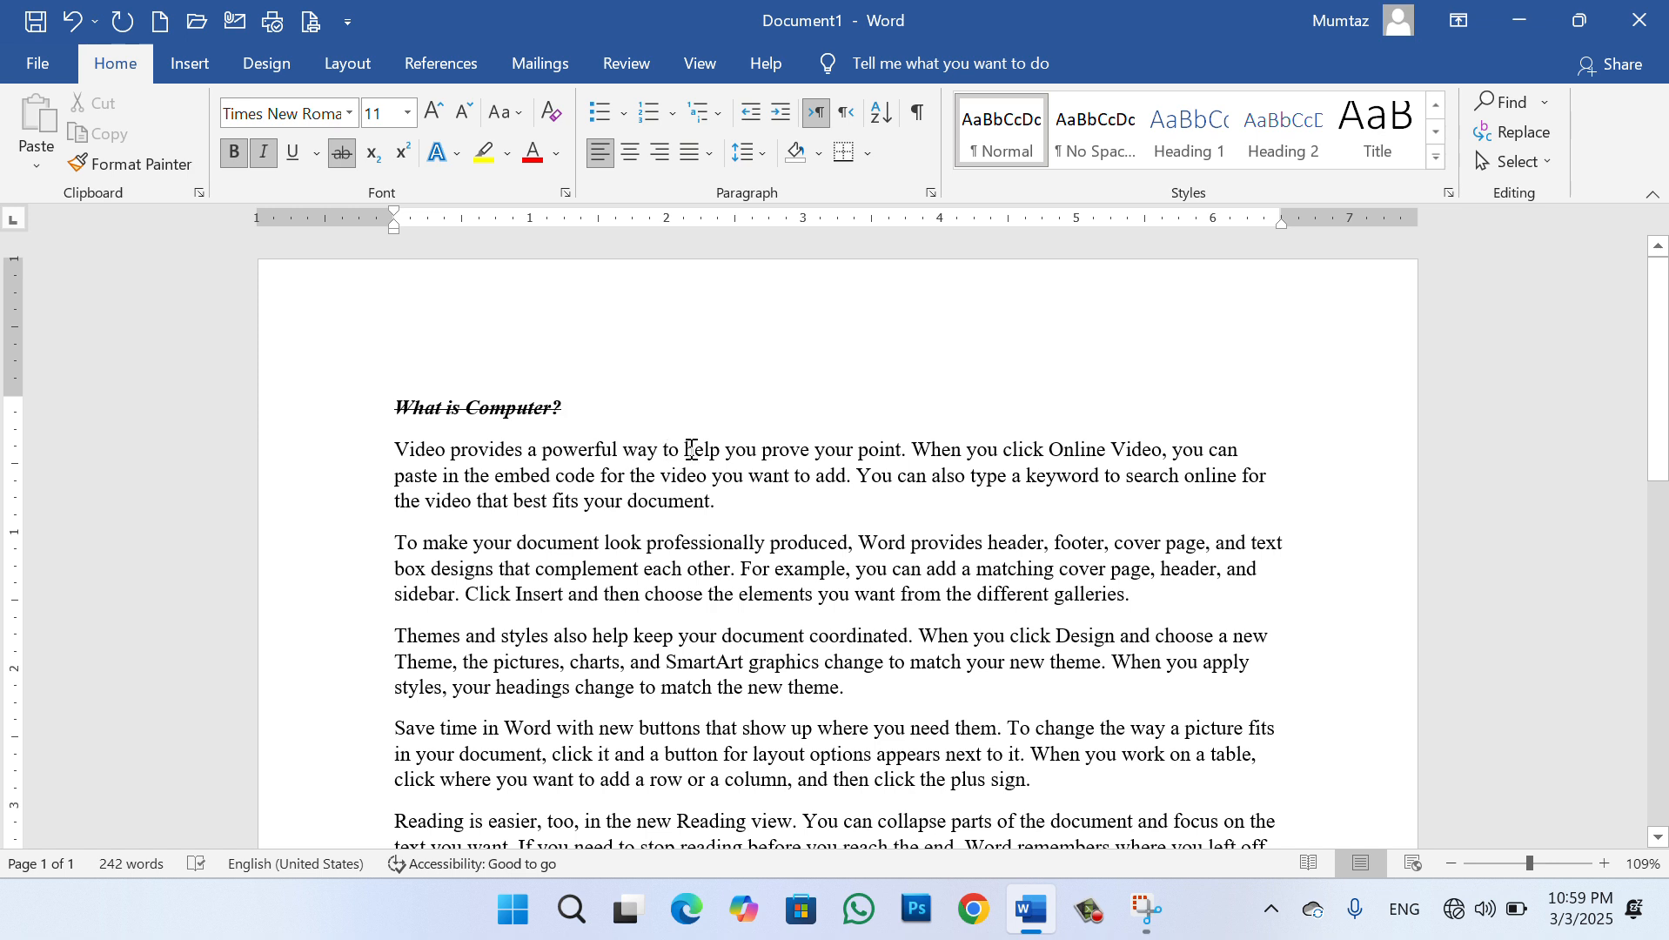
click(261, 408)
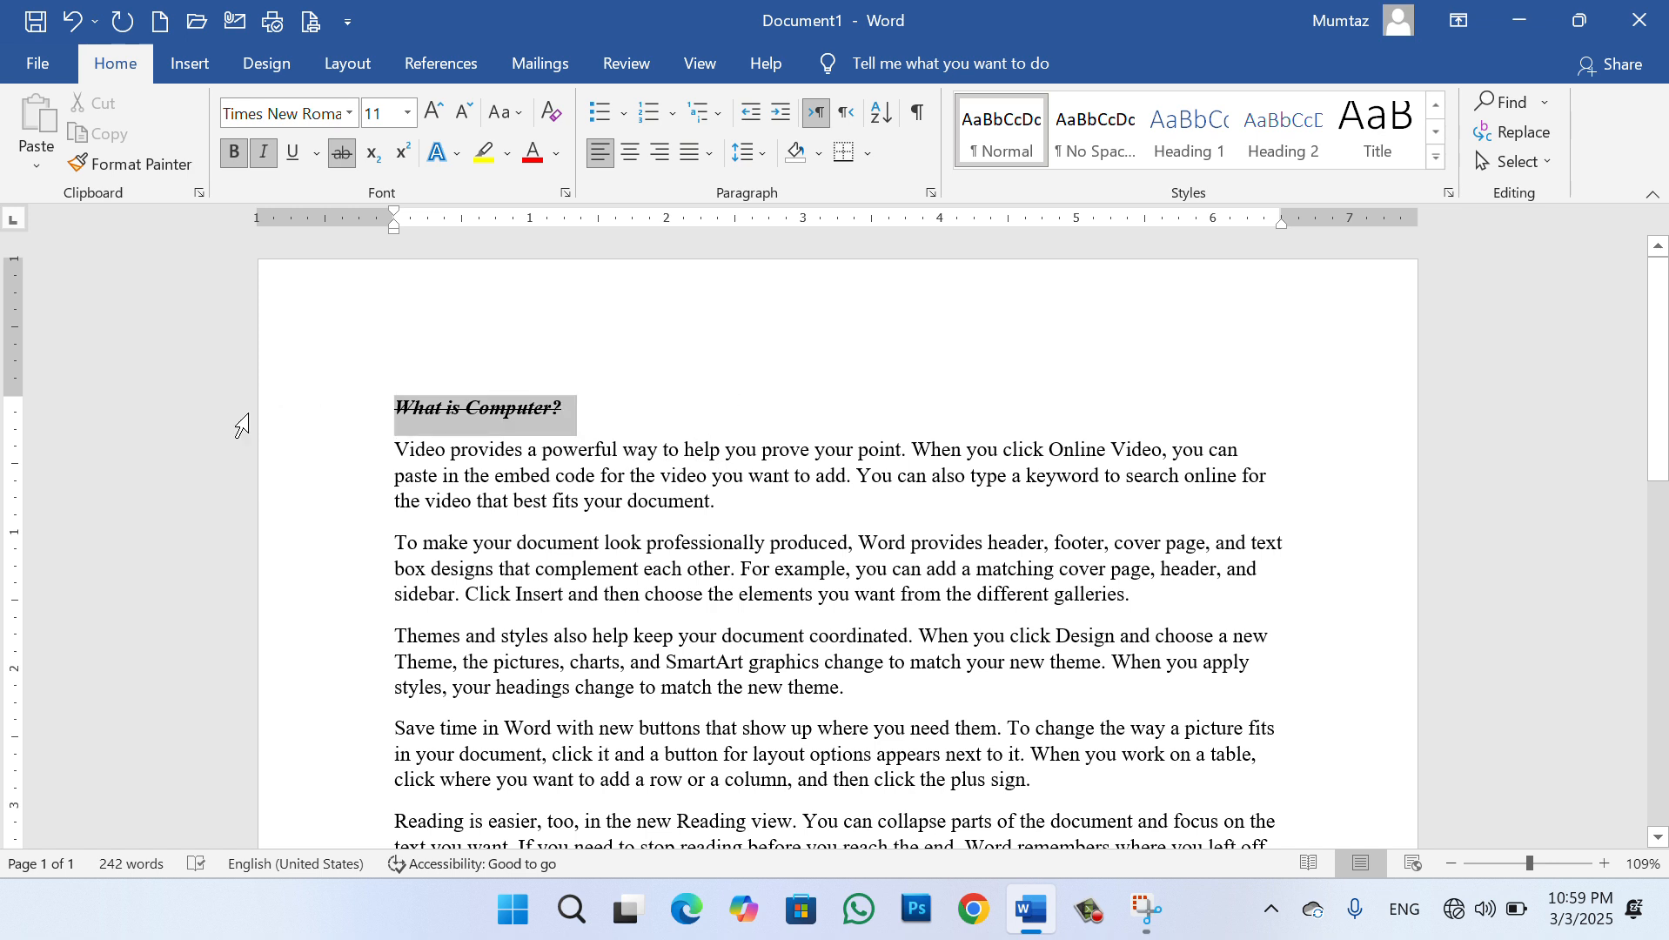
click(785, 388)
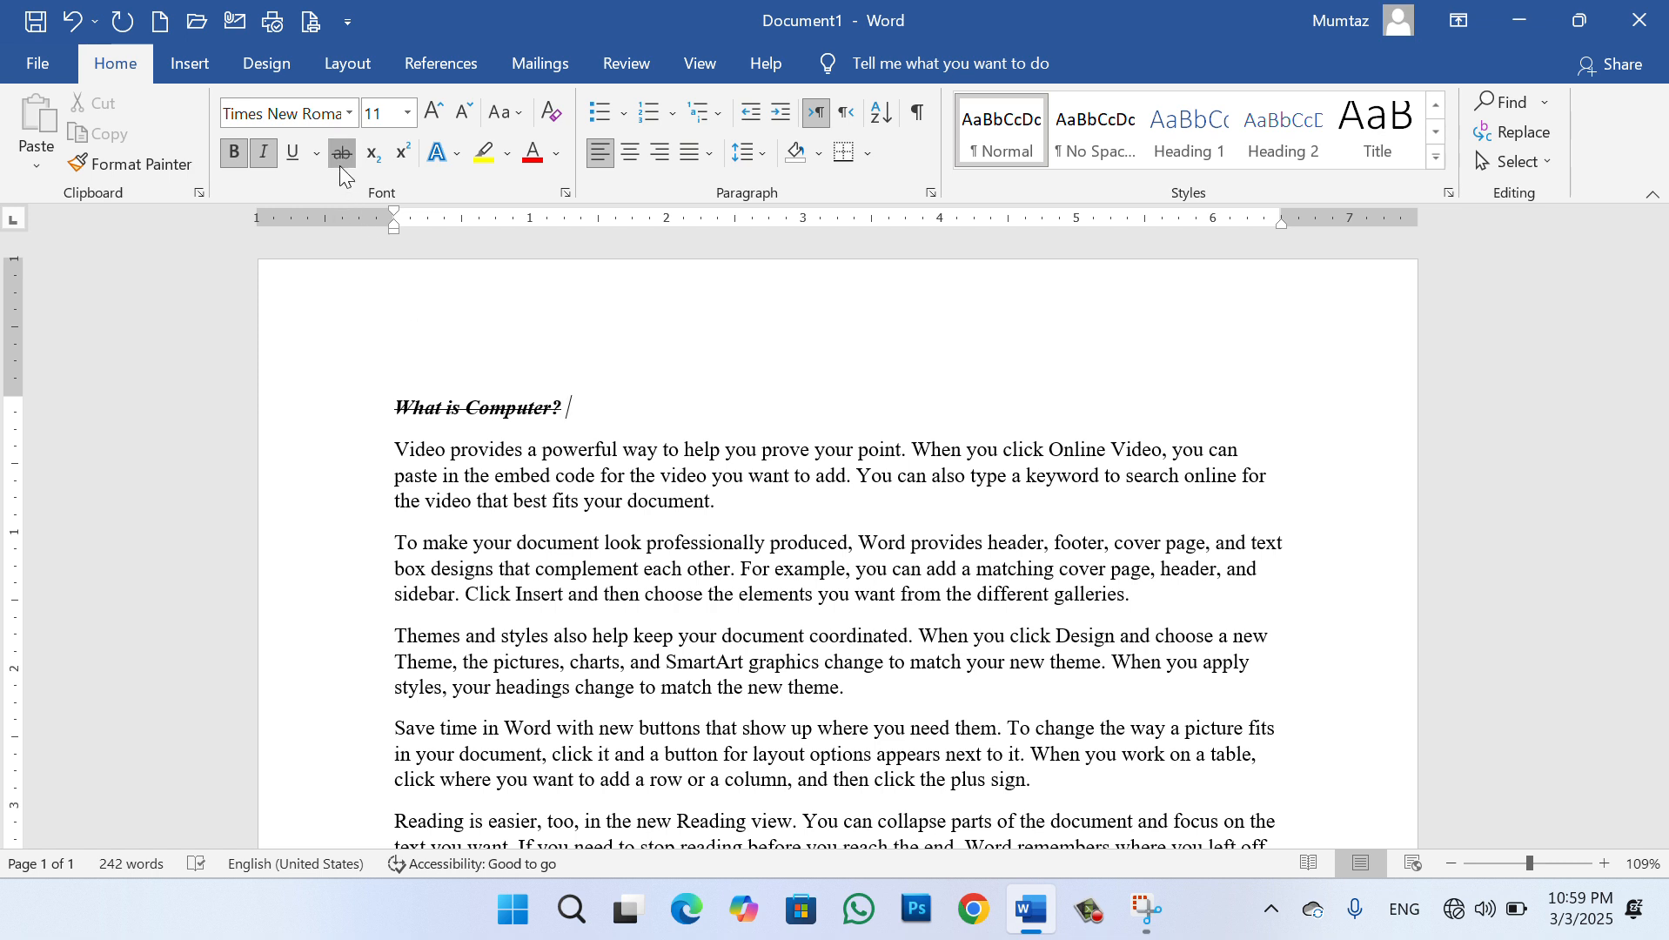
drag(573, 401, 335, 249)
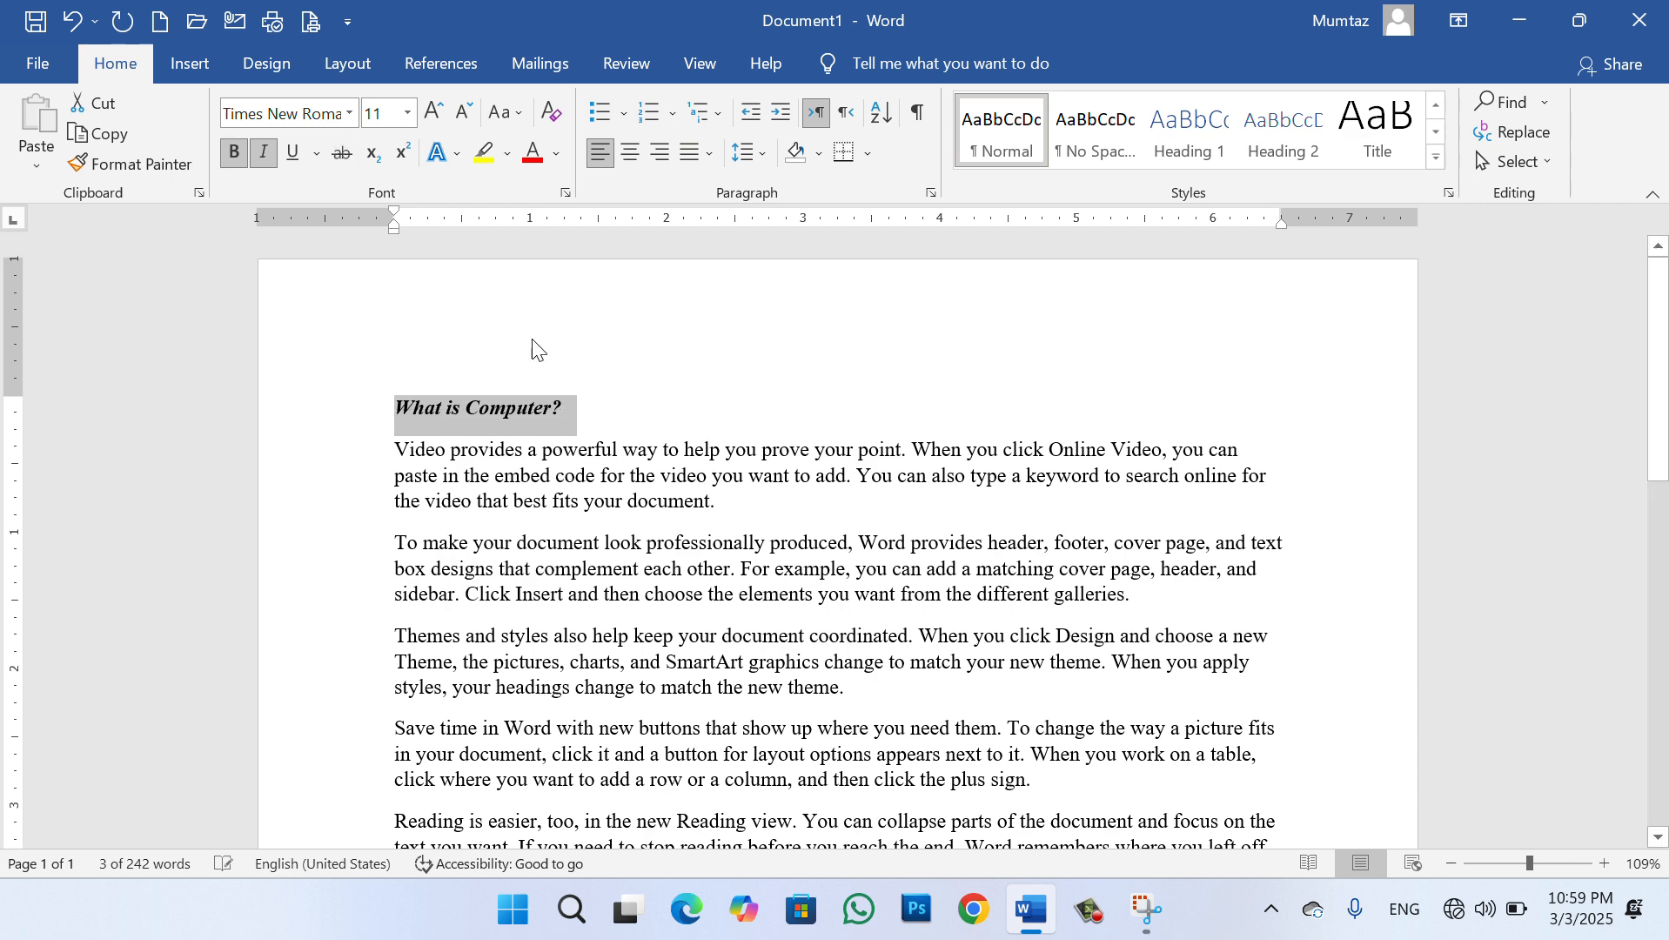
click(544, 383)
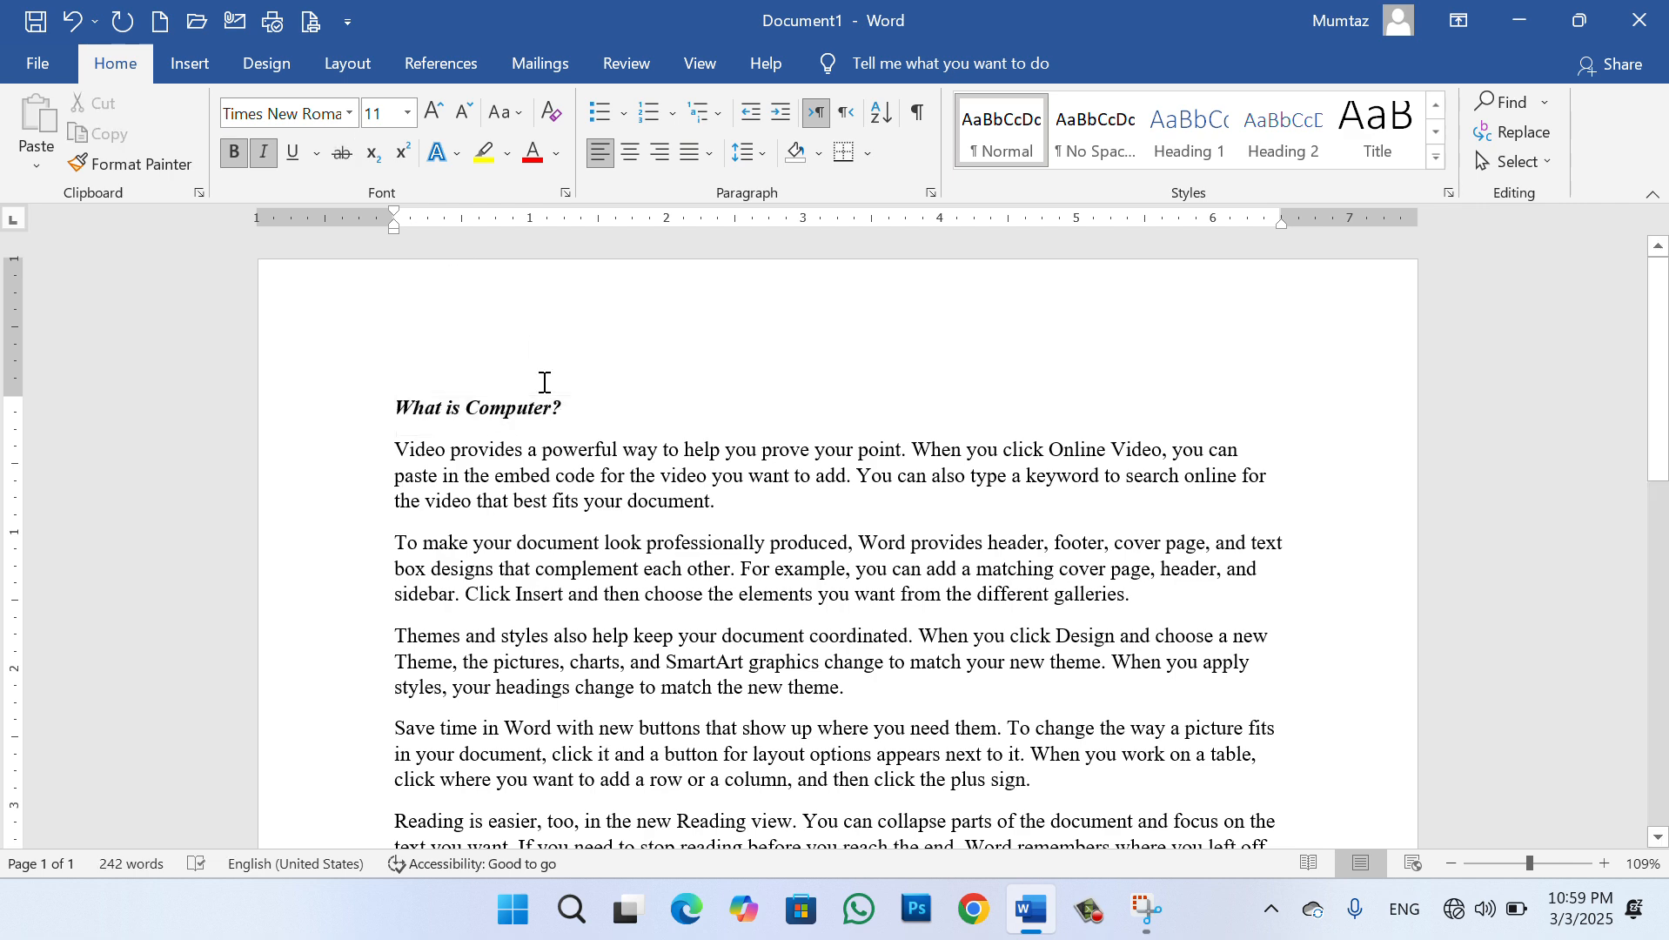
click(410, 121)
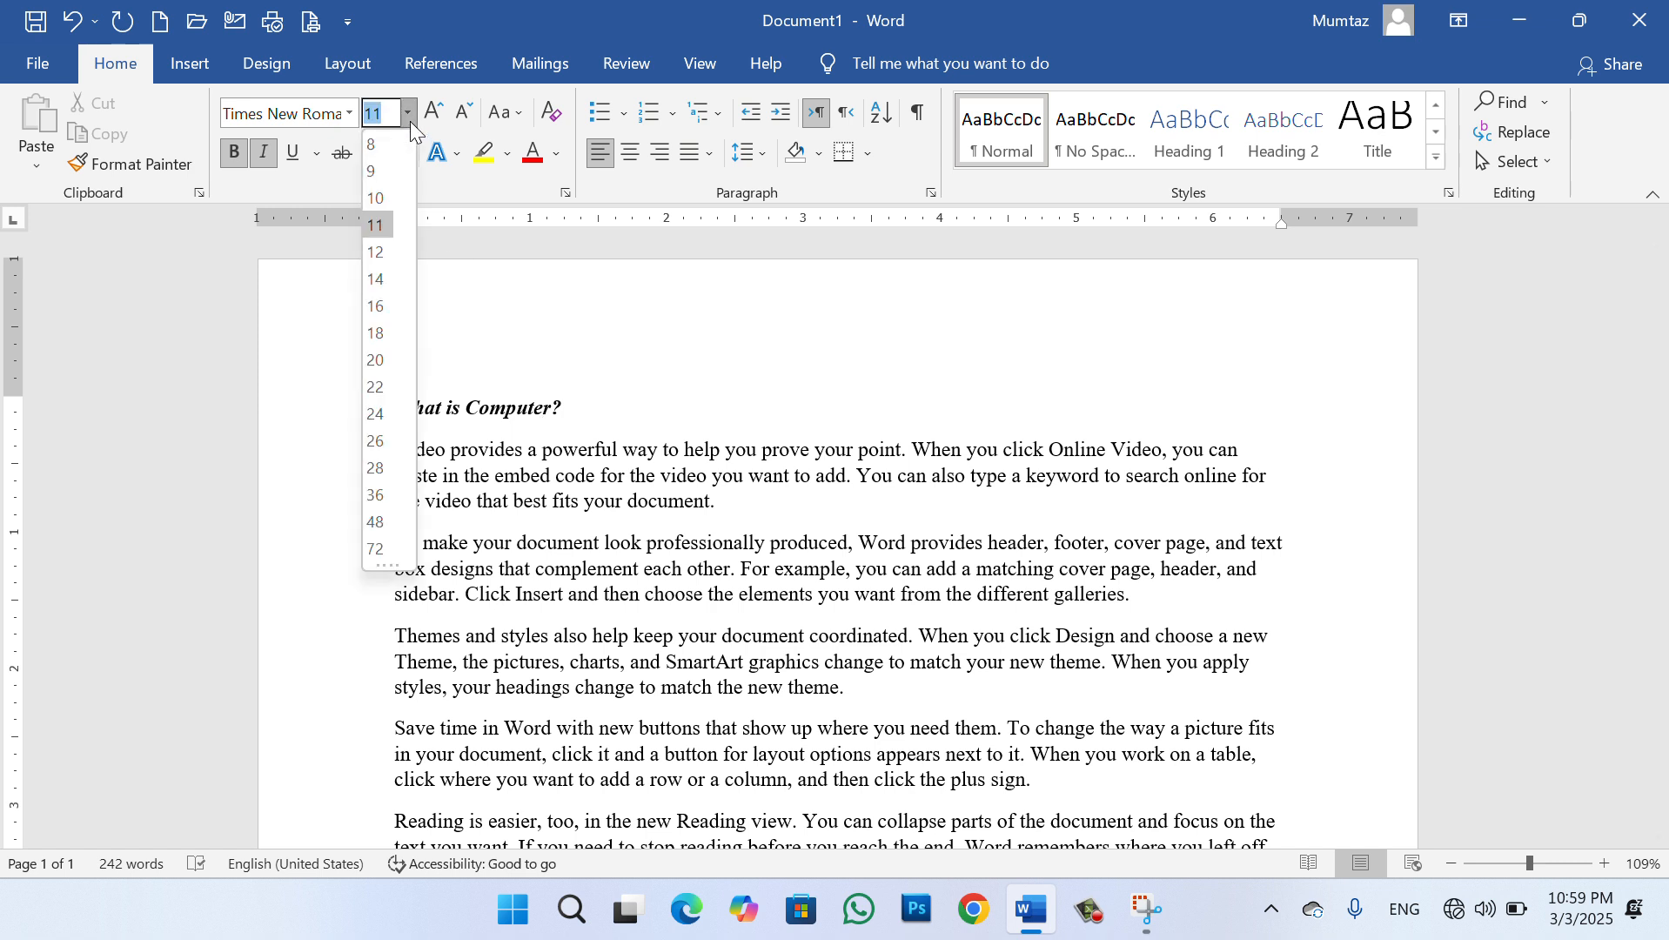
click(692, 46)
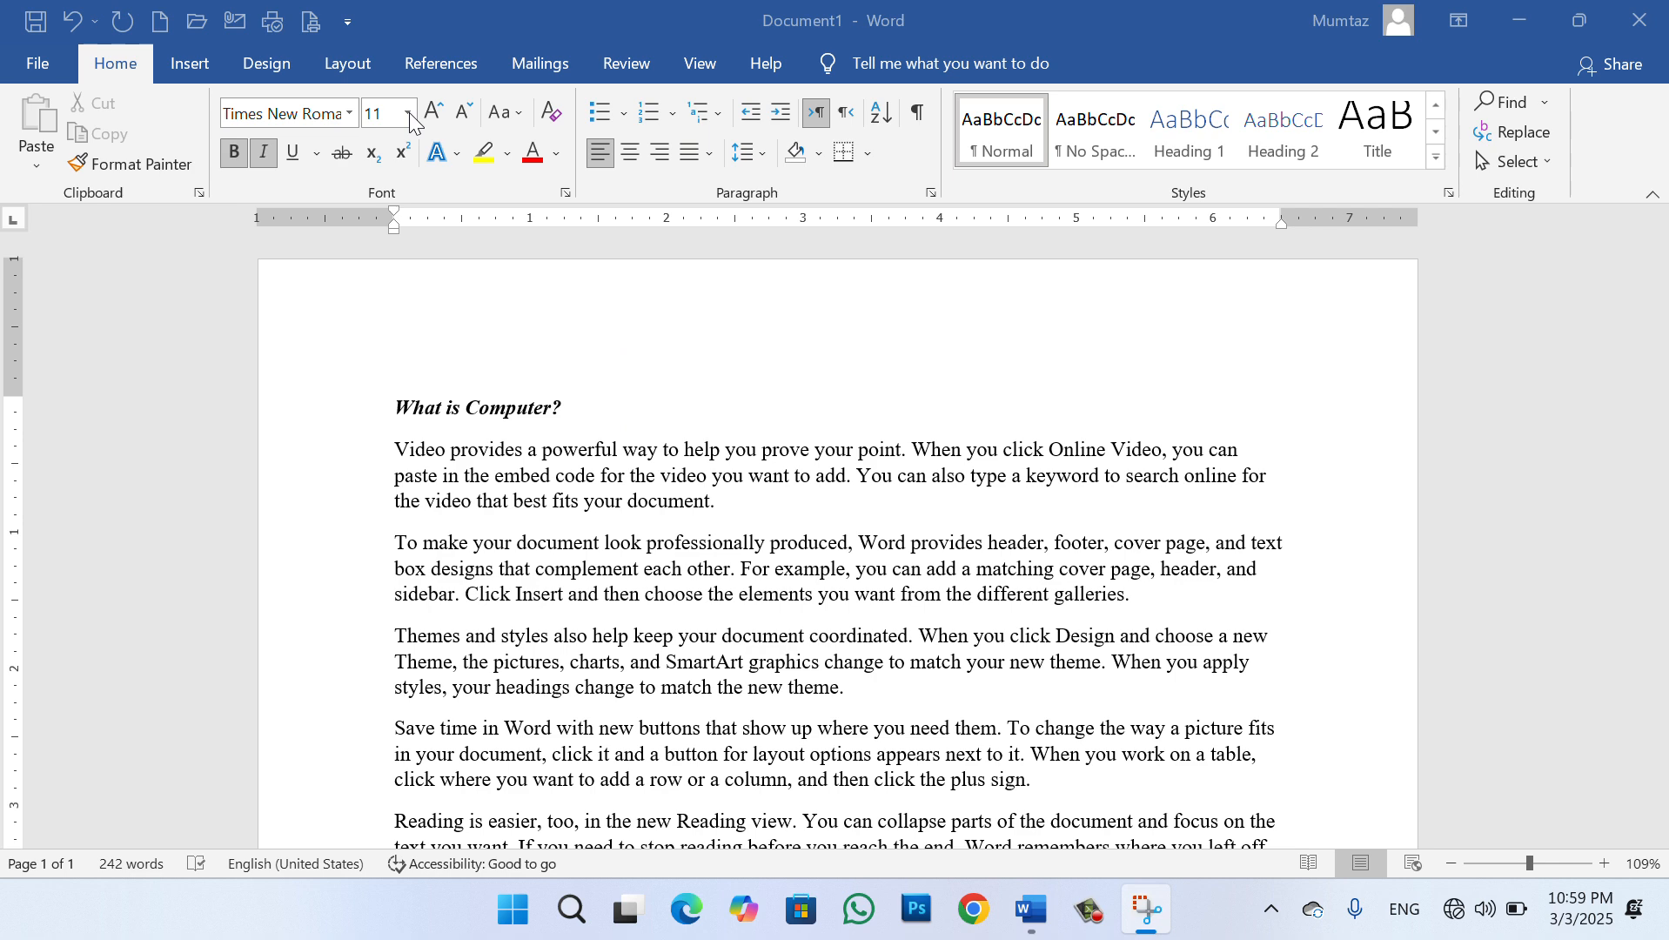
click(796, 566)
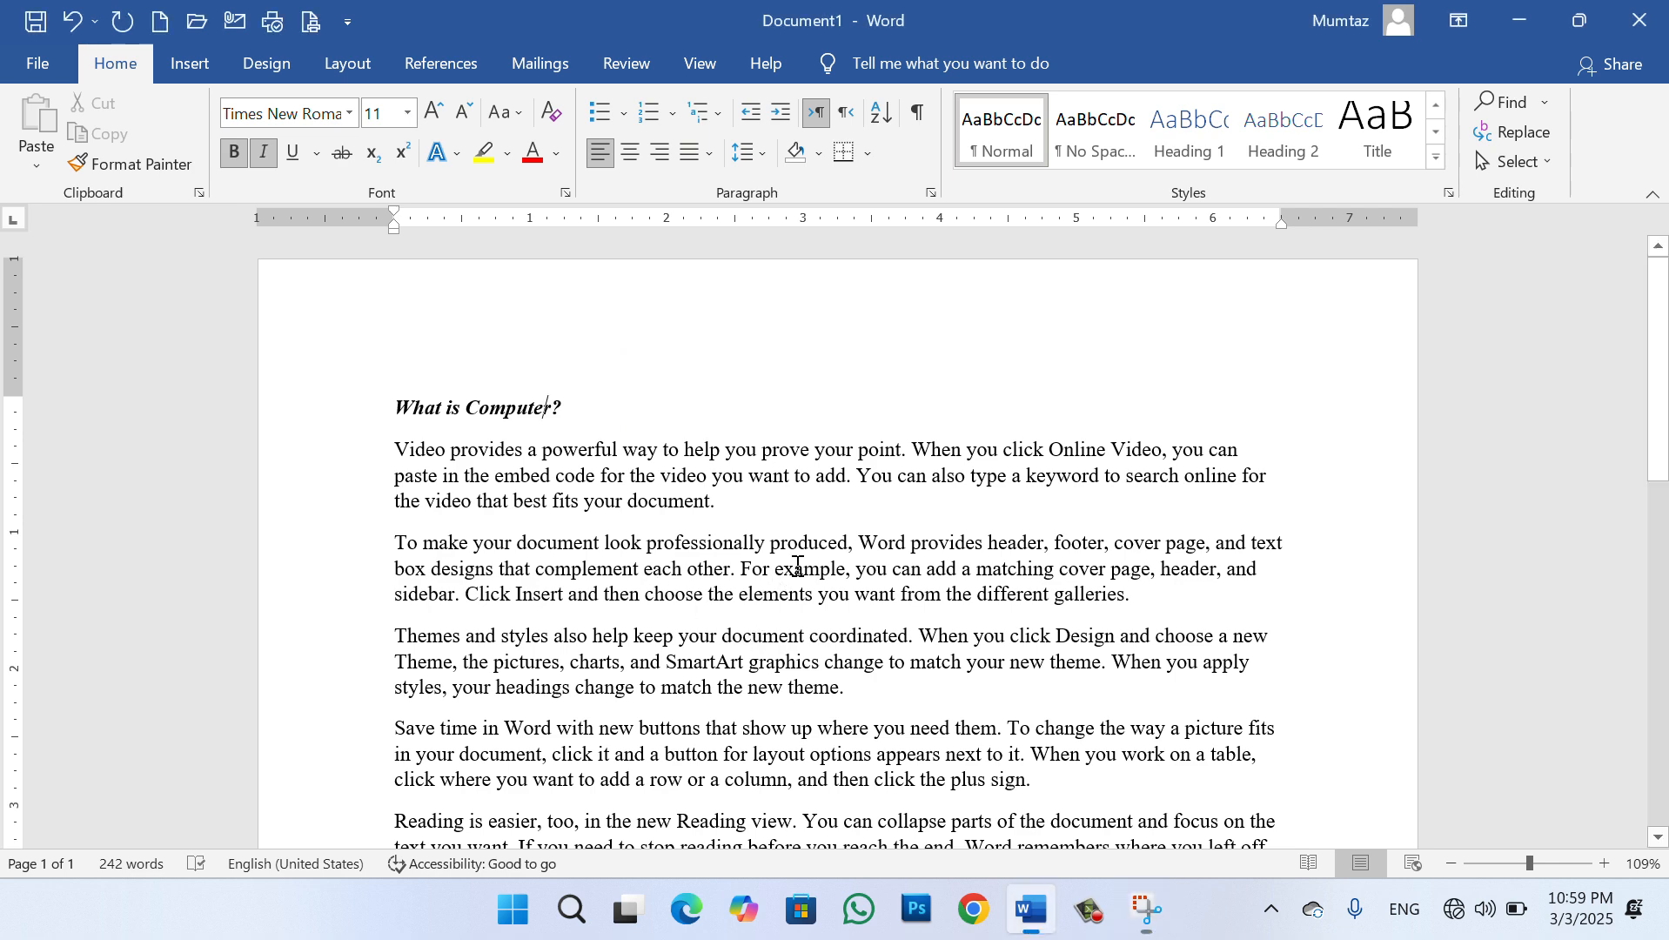
Set the font size of the heading "What is Computer?" to 16
click(575, 406)
drag(574, 407, 402, 415)
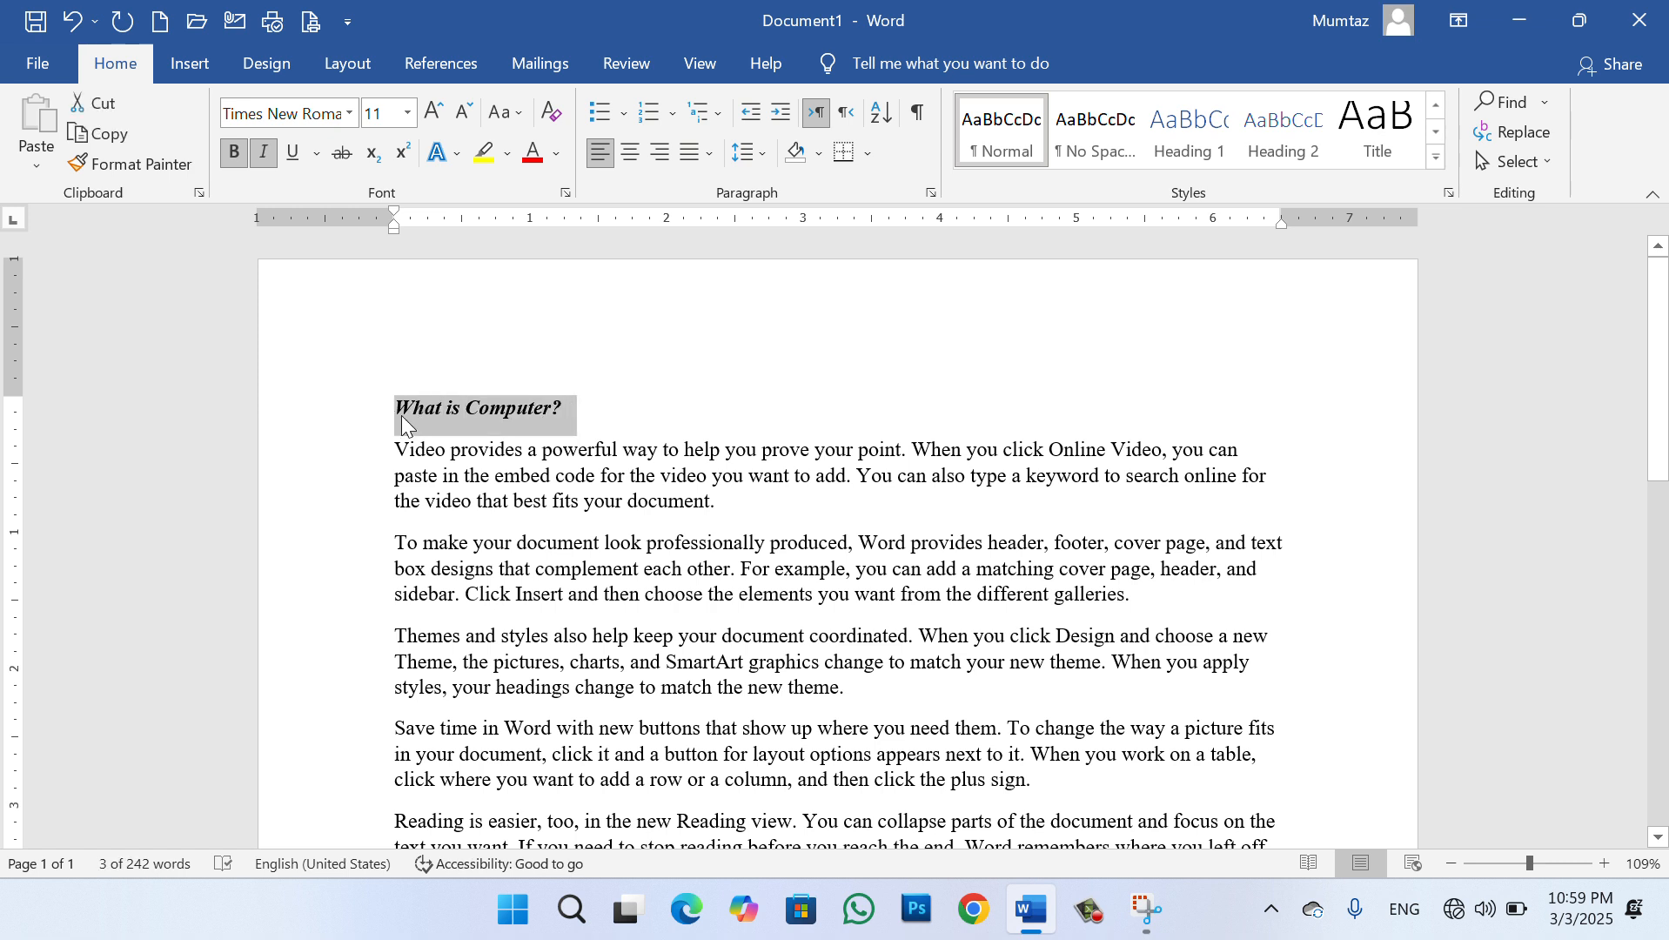
click(407, 113)
click(392, 318)
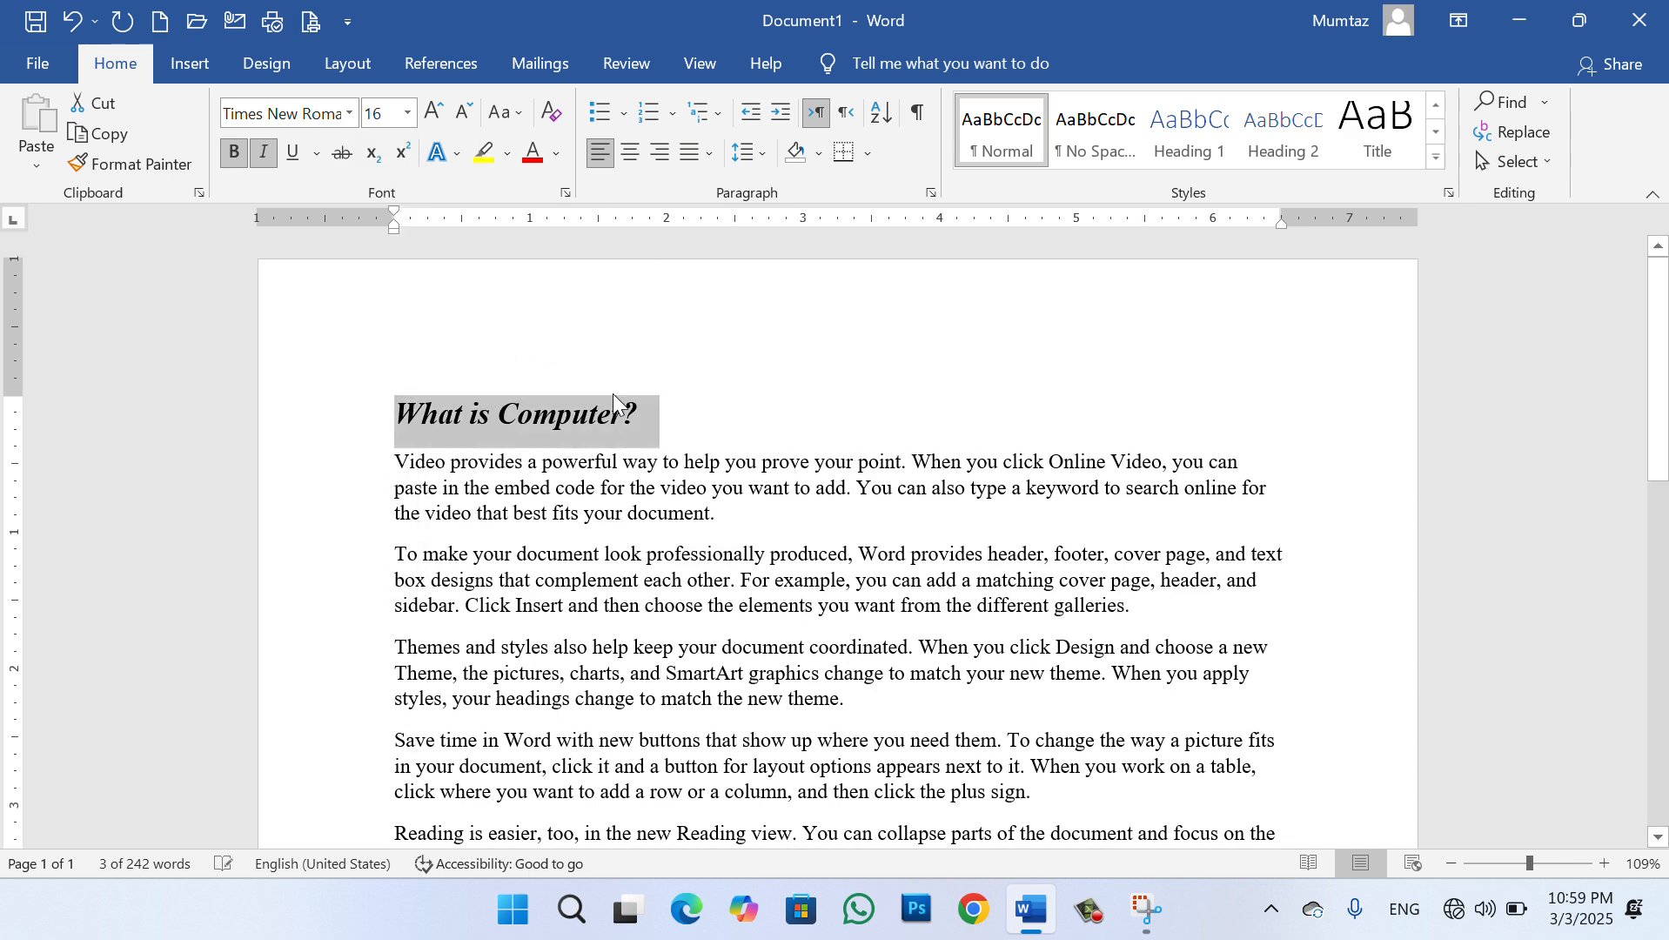
Set the font size of all body paragraphs below the heading to 14
click(722, 501)
drag(398, 462, 786, 290)
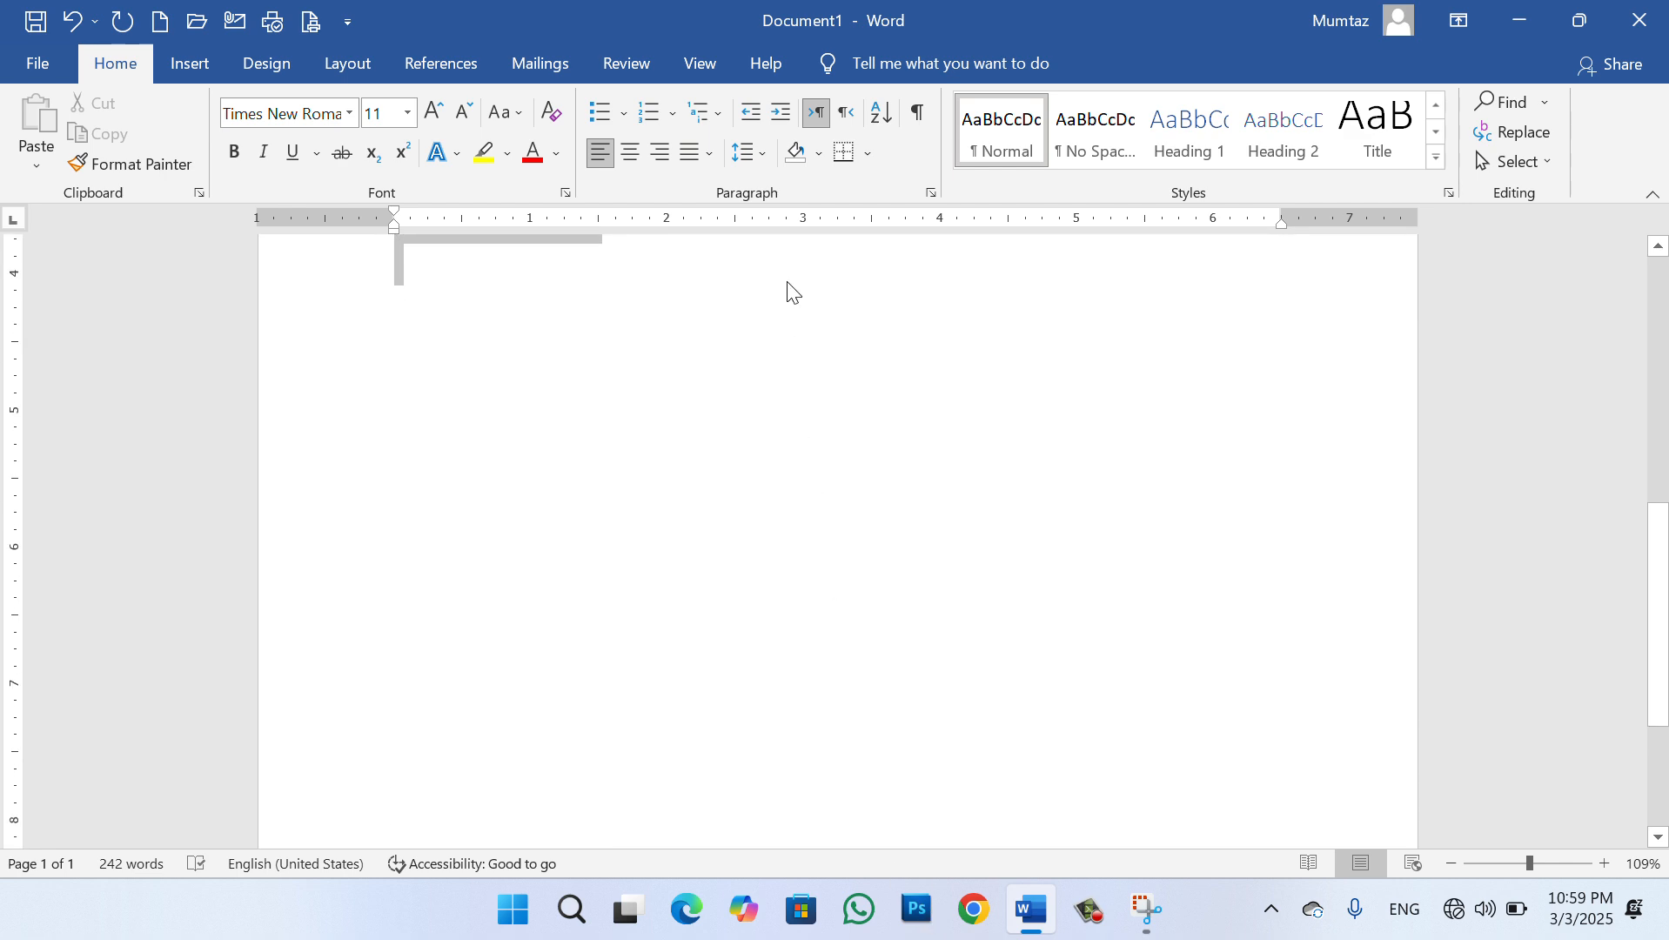
click(407, 114)
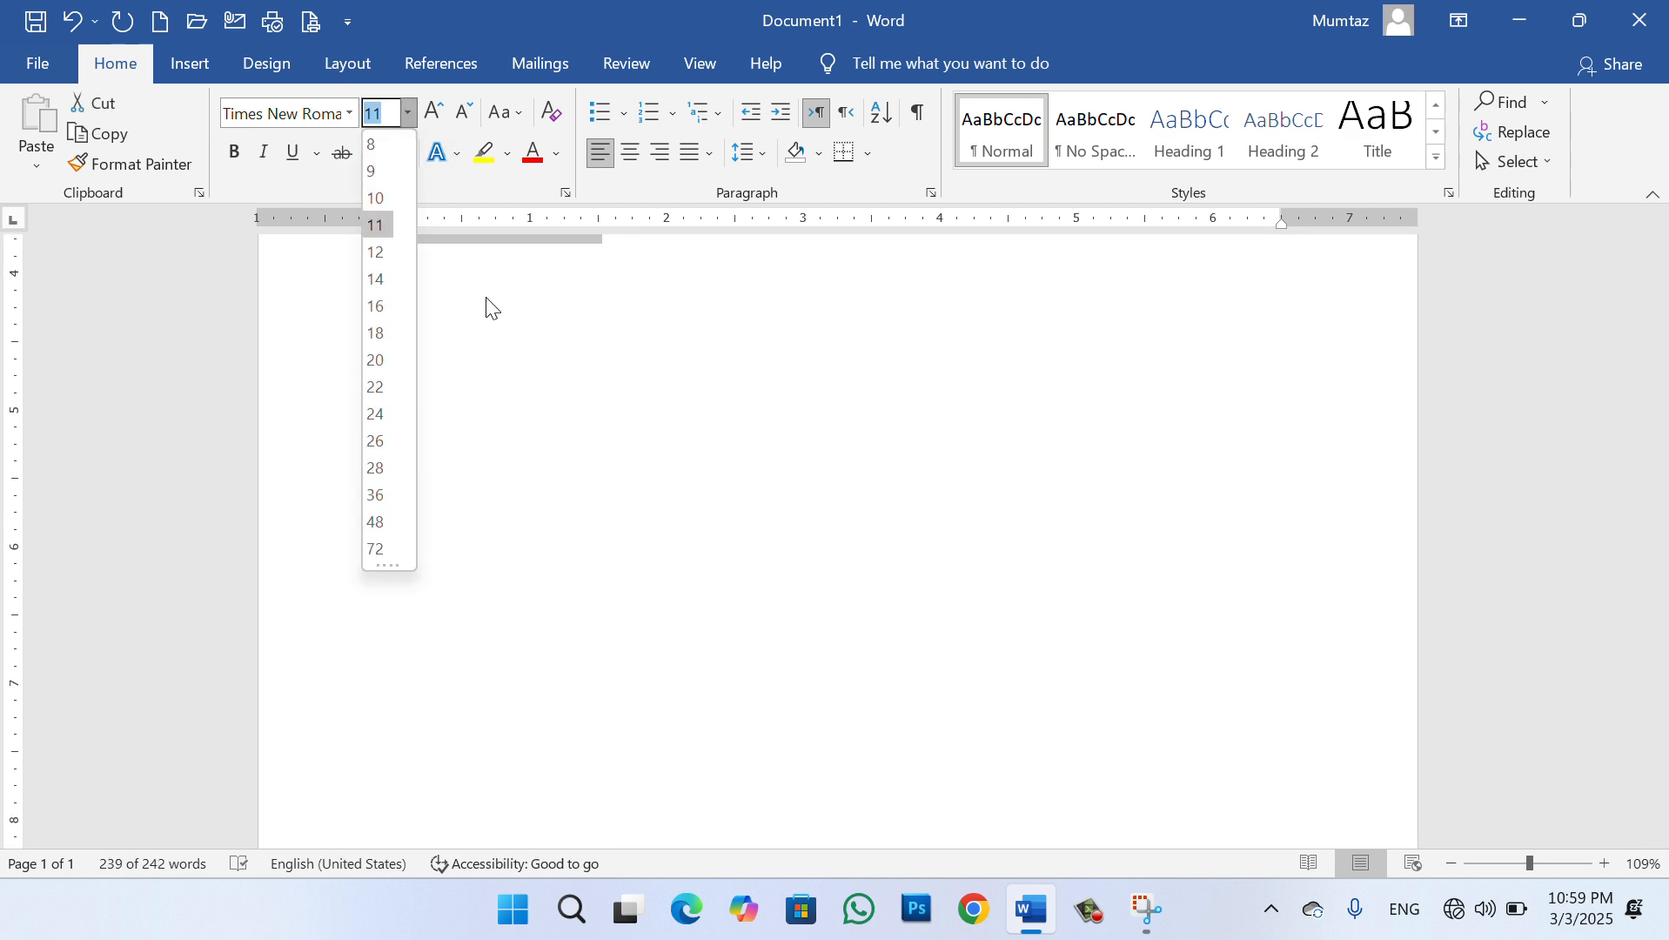
click(382, 261)
drag(1658, 635, 1656, 391)
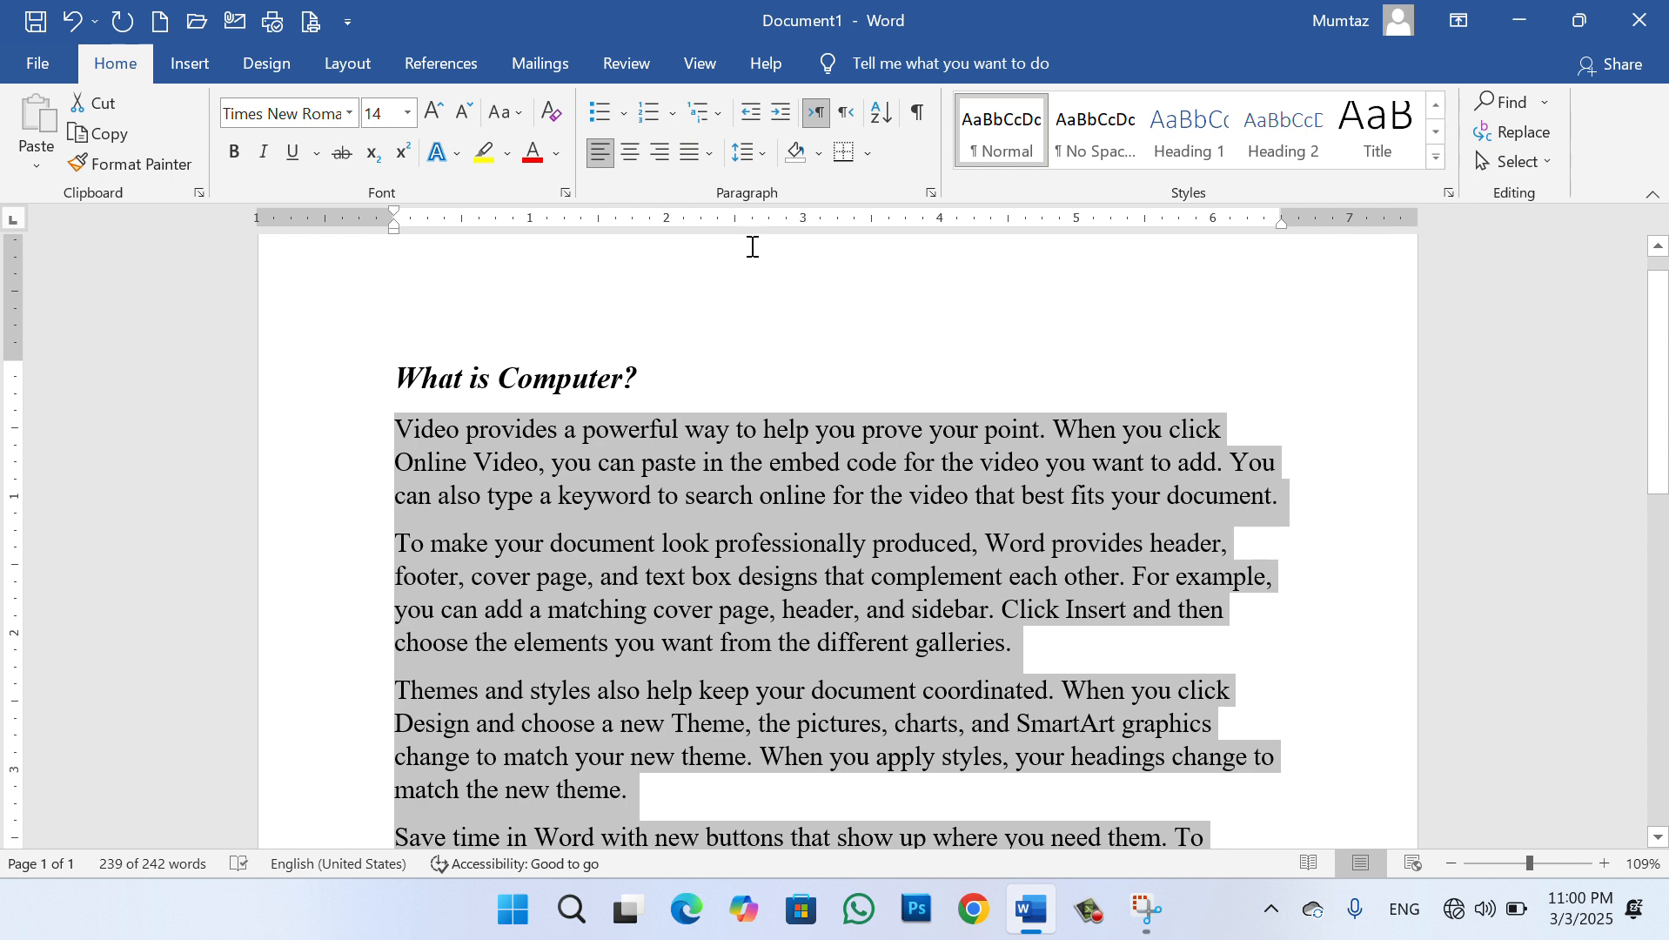
click(407, 114)
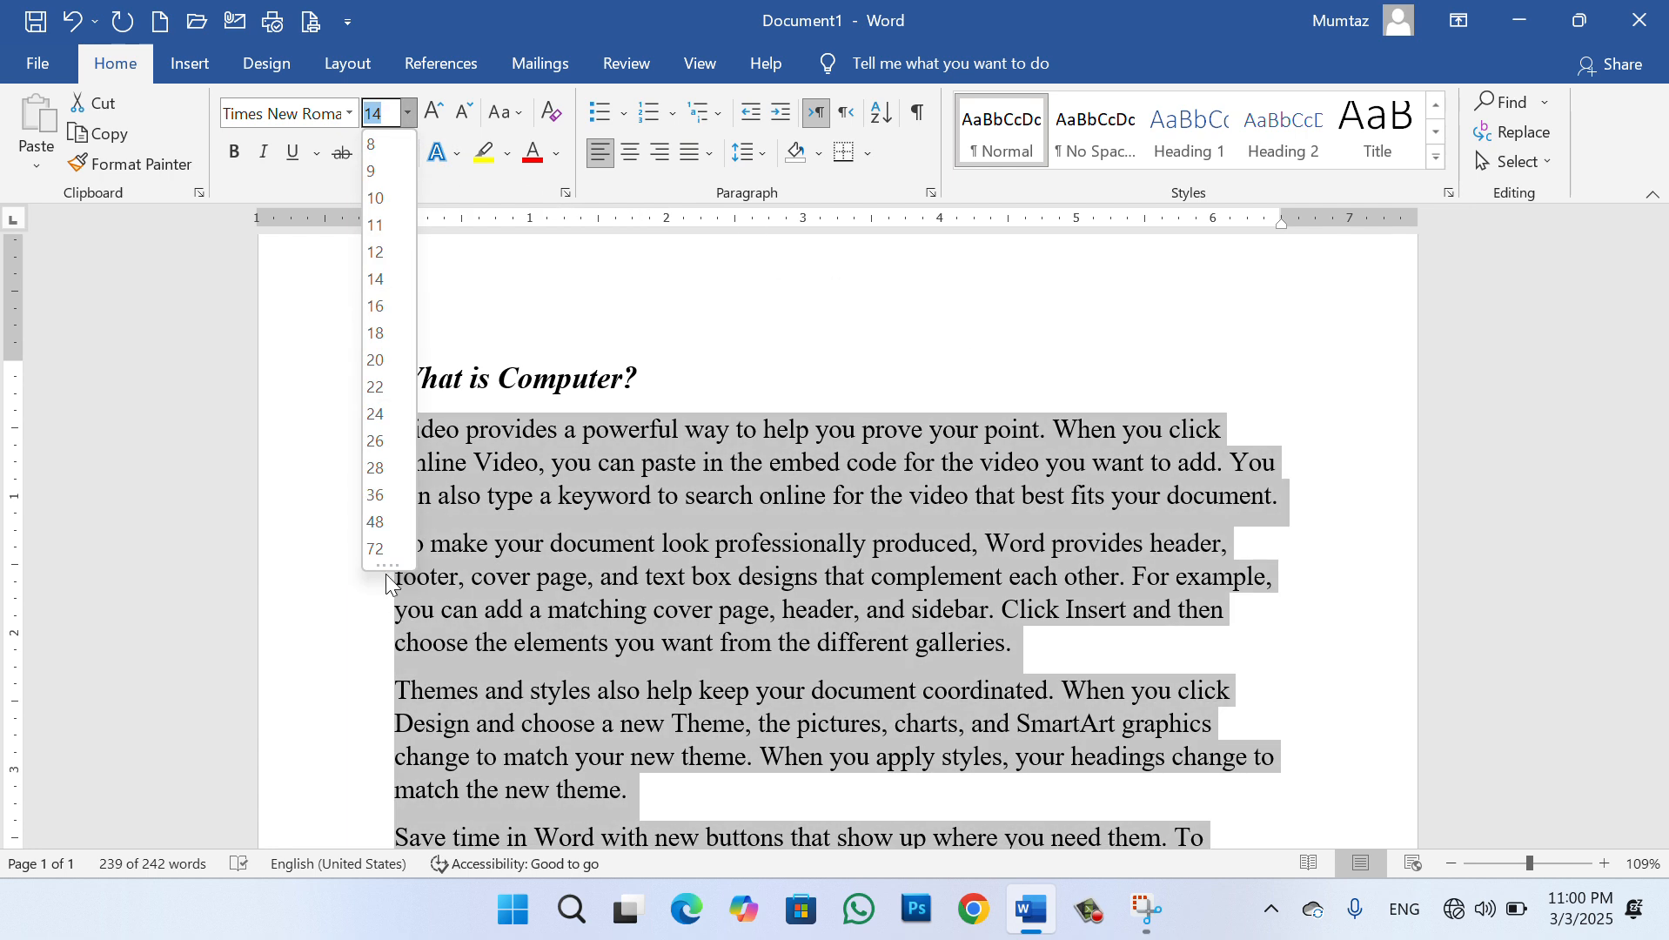
click(677, 524)
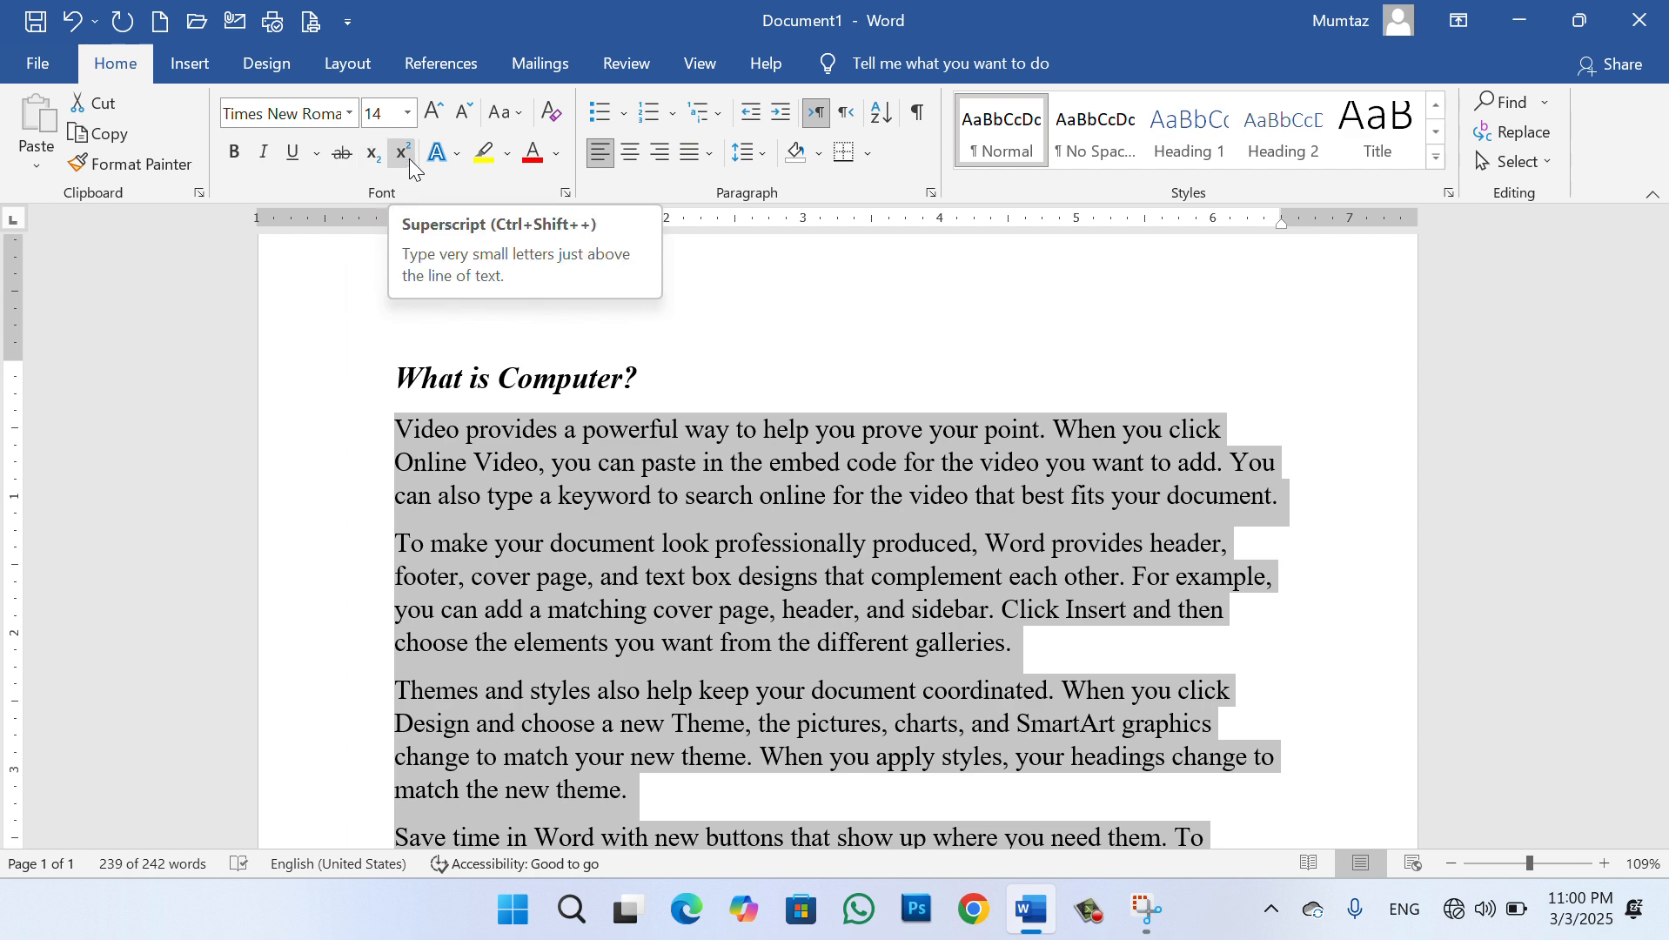
Enter the text "H2O" on the empty line at the end of the document
click(800, 495)
drag(1658, 392, 1658, 674)
click(493, 406)
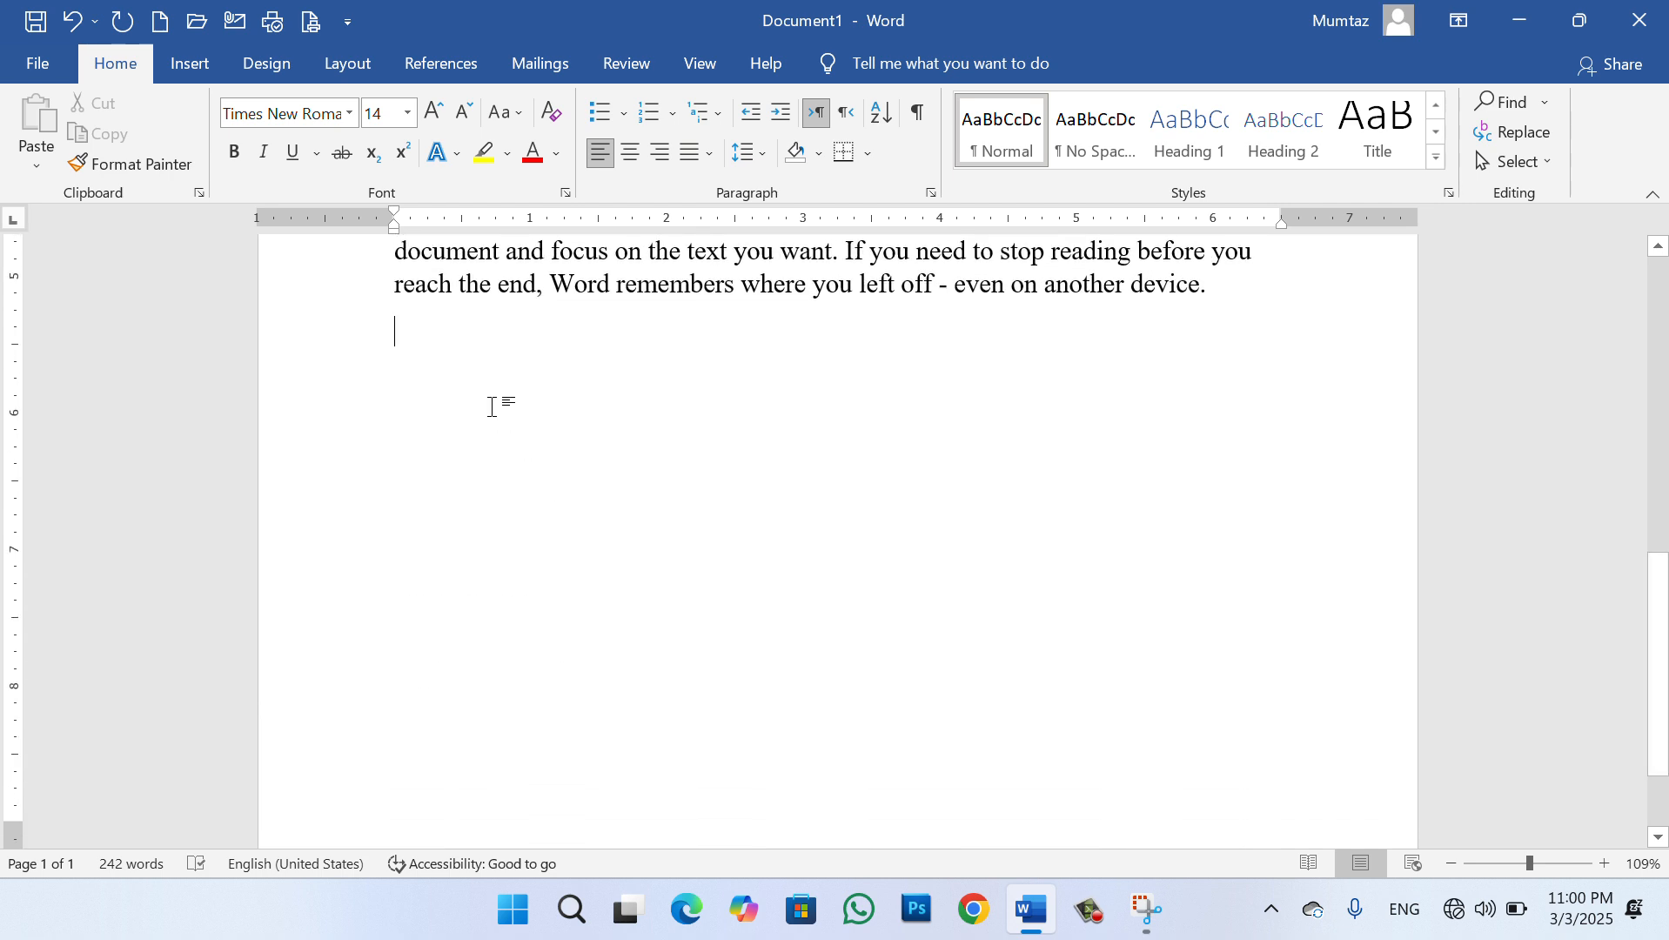
text(h)
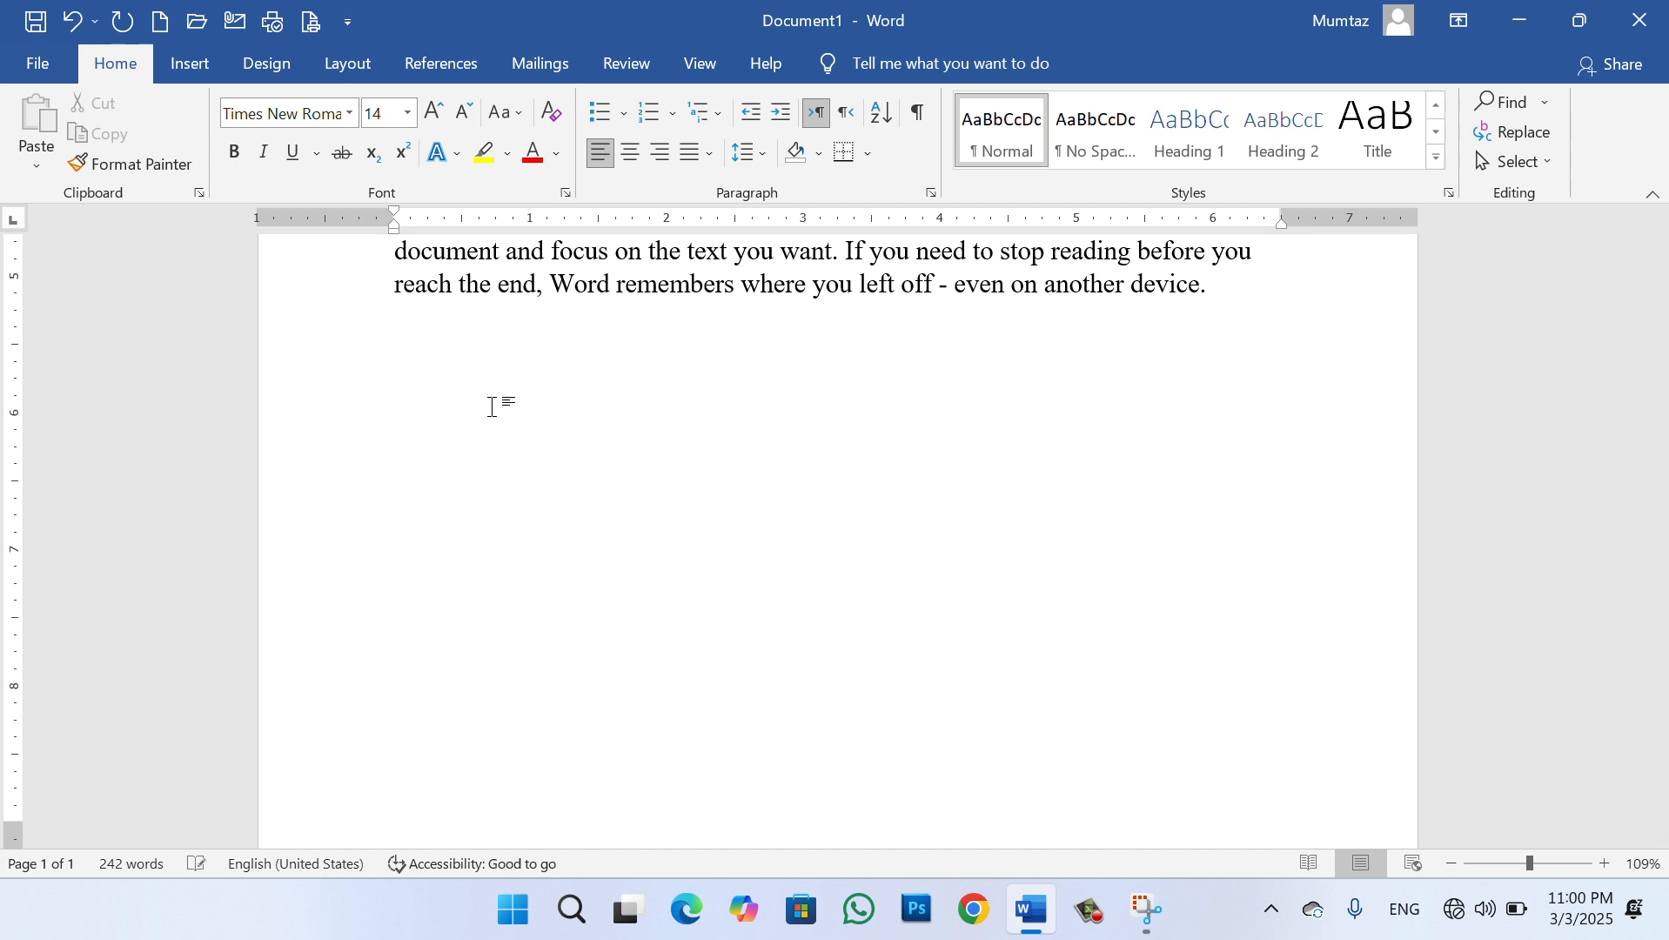
text(H2O)
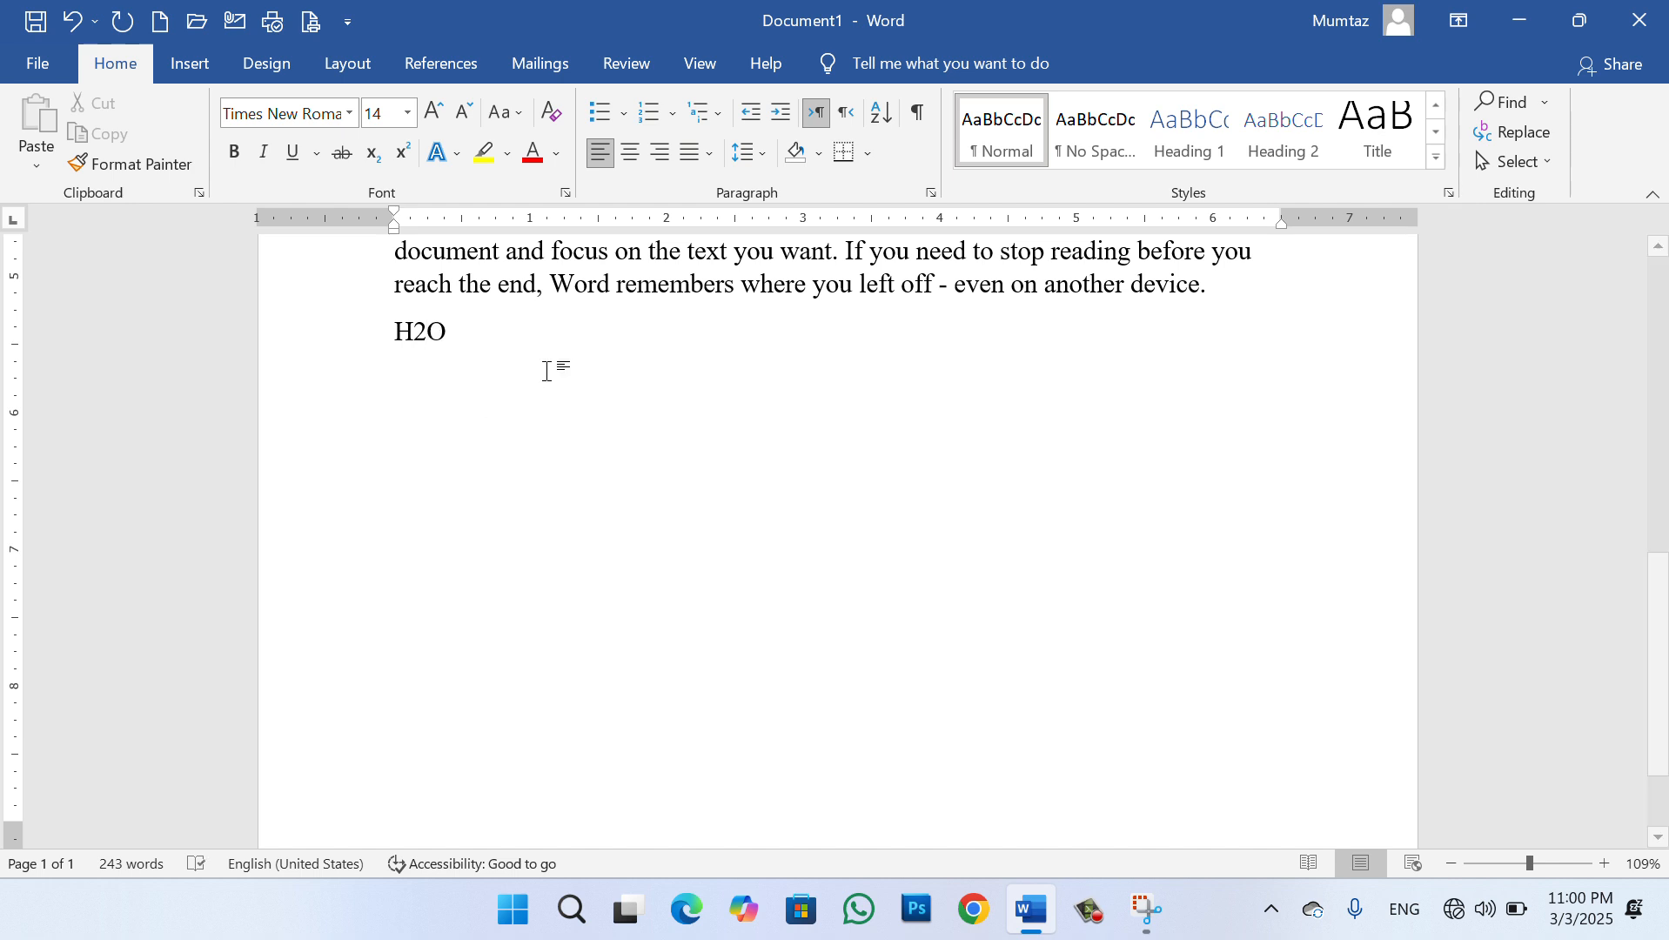
Format the 2 in "H2O" as superscript
click(417, 341)
drag(417, 341, 432, 335)
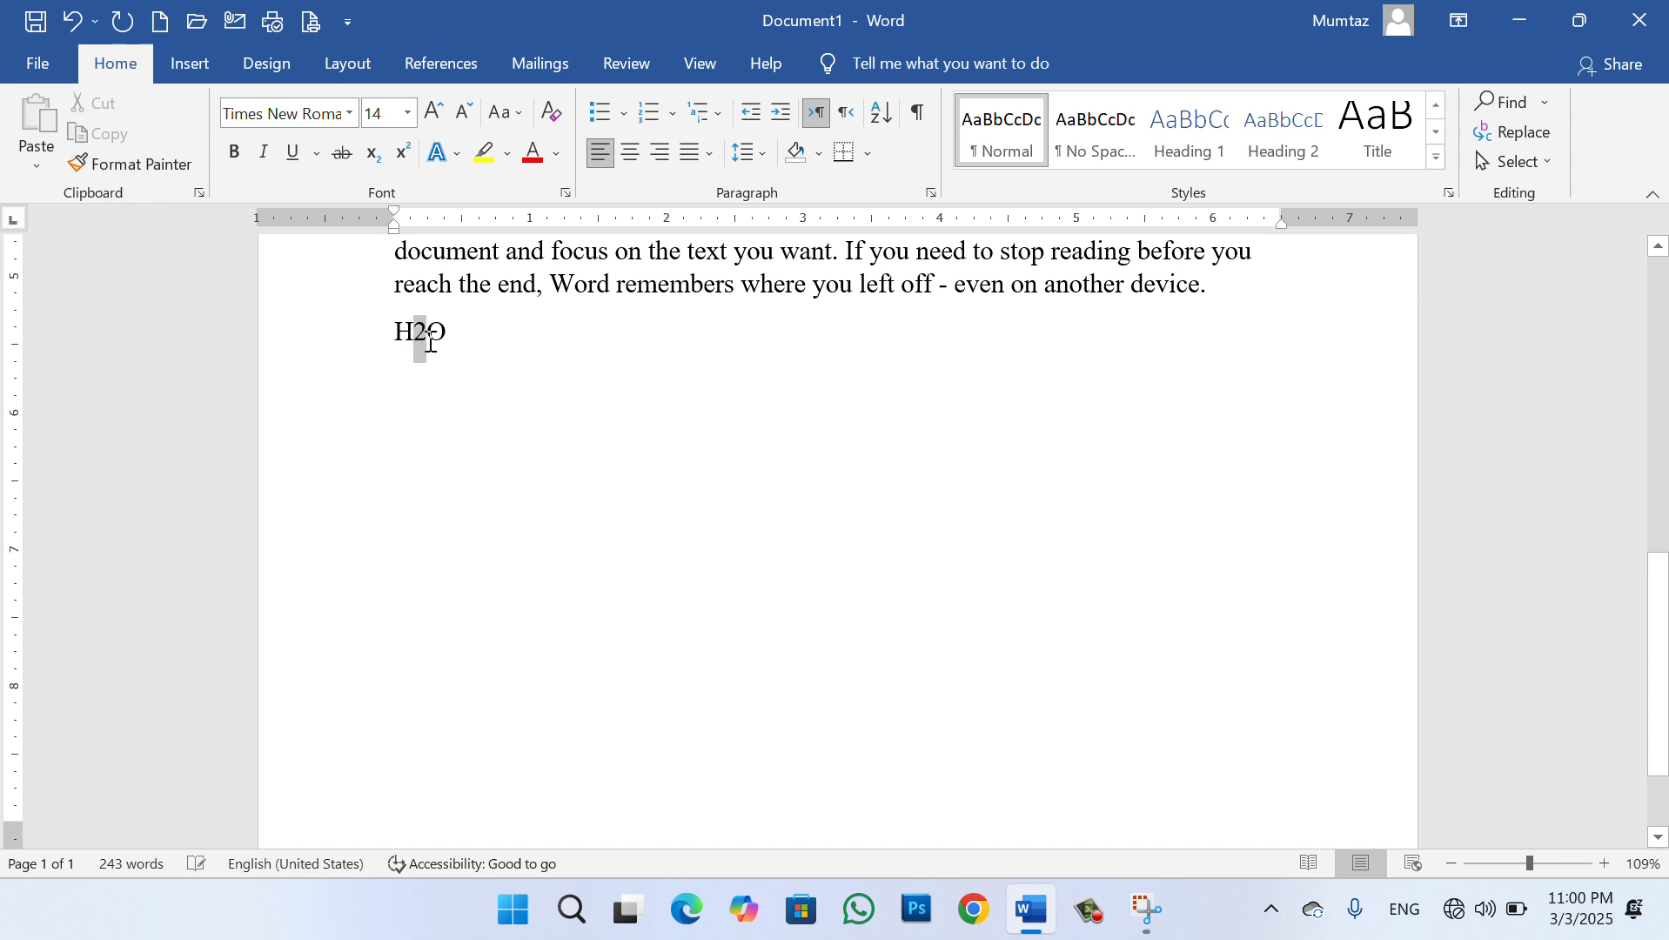
click(500, 362)
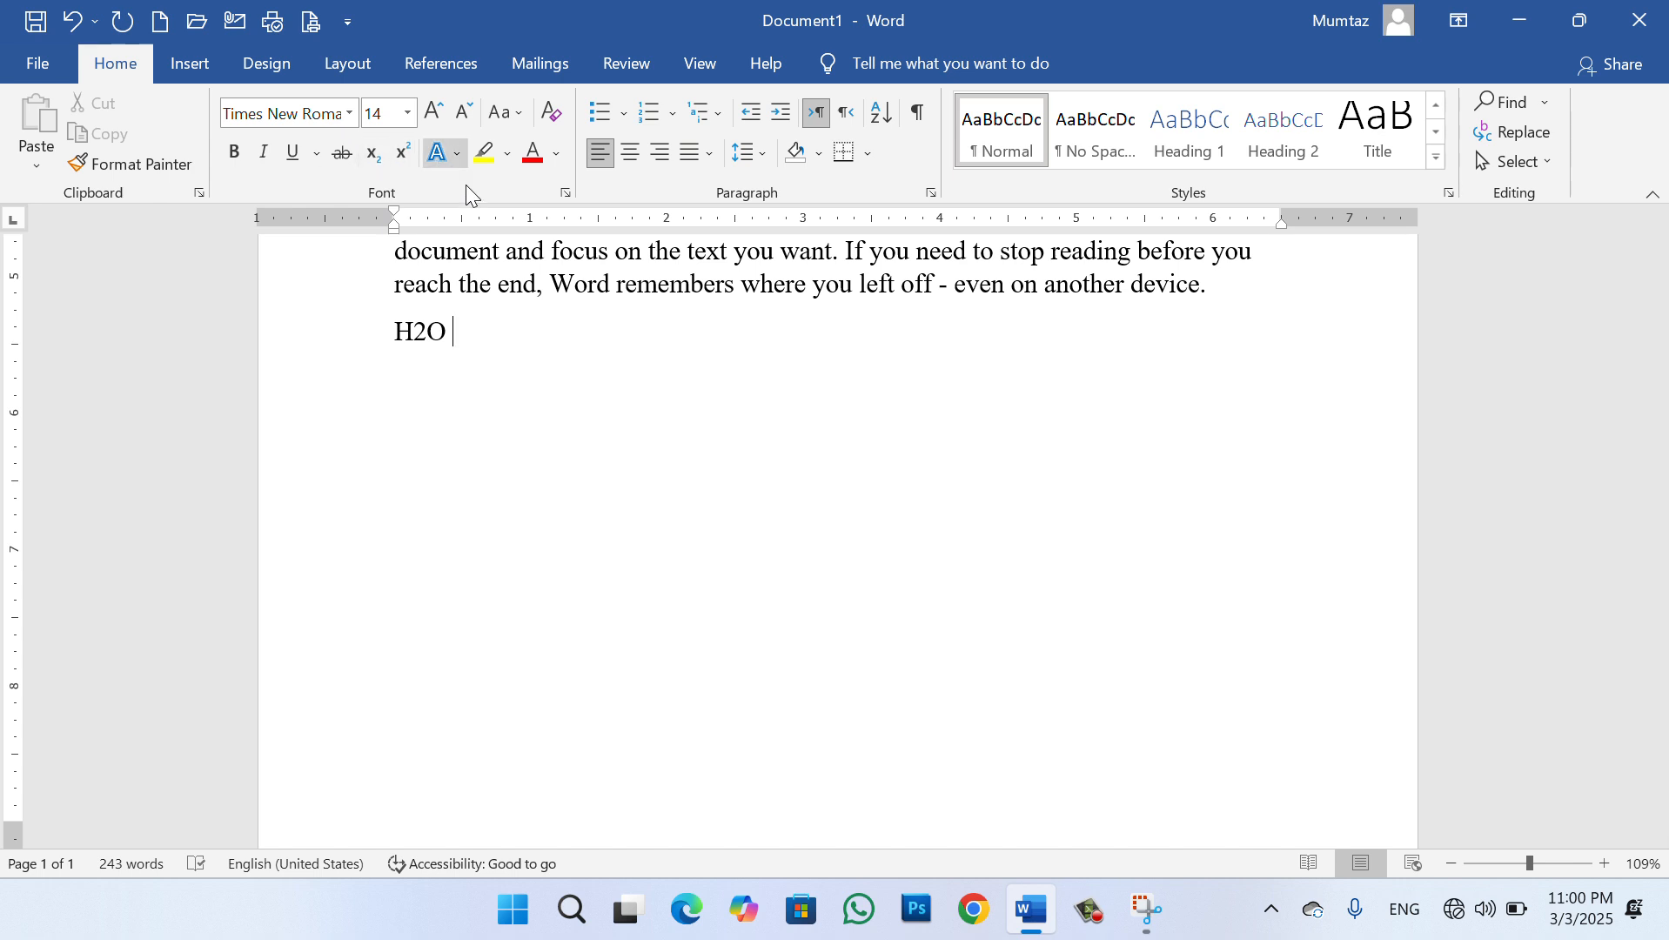
drag(411, 332, 424, 342)
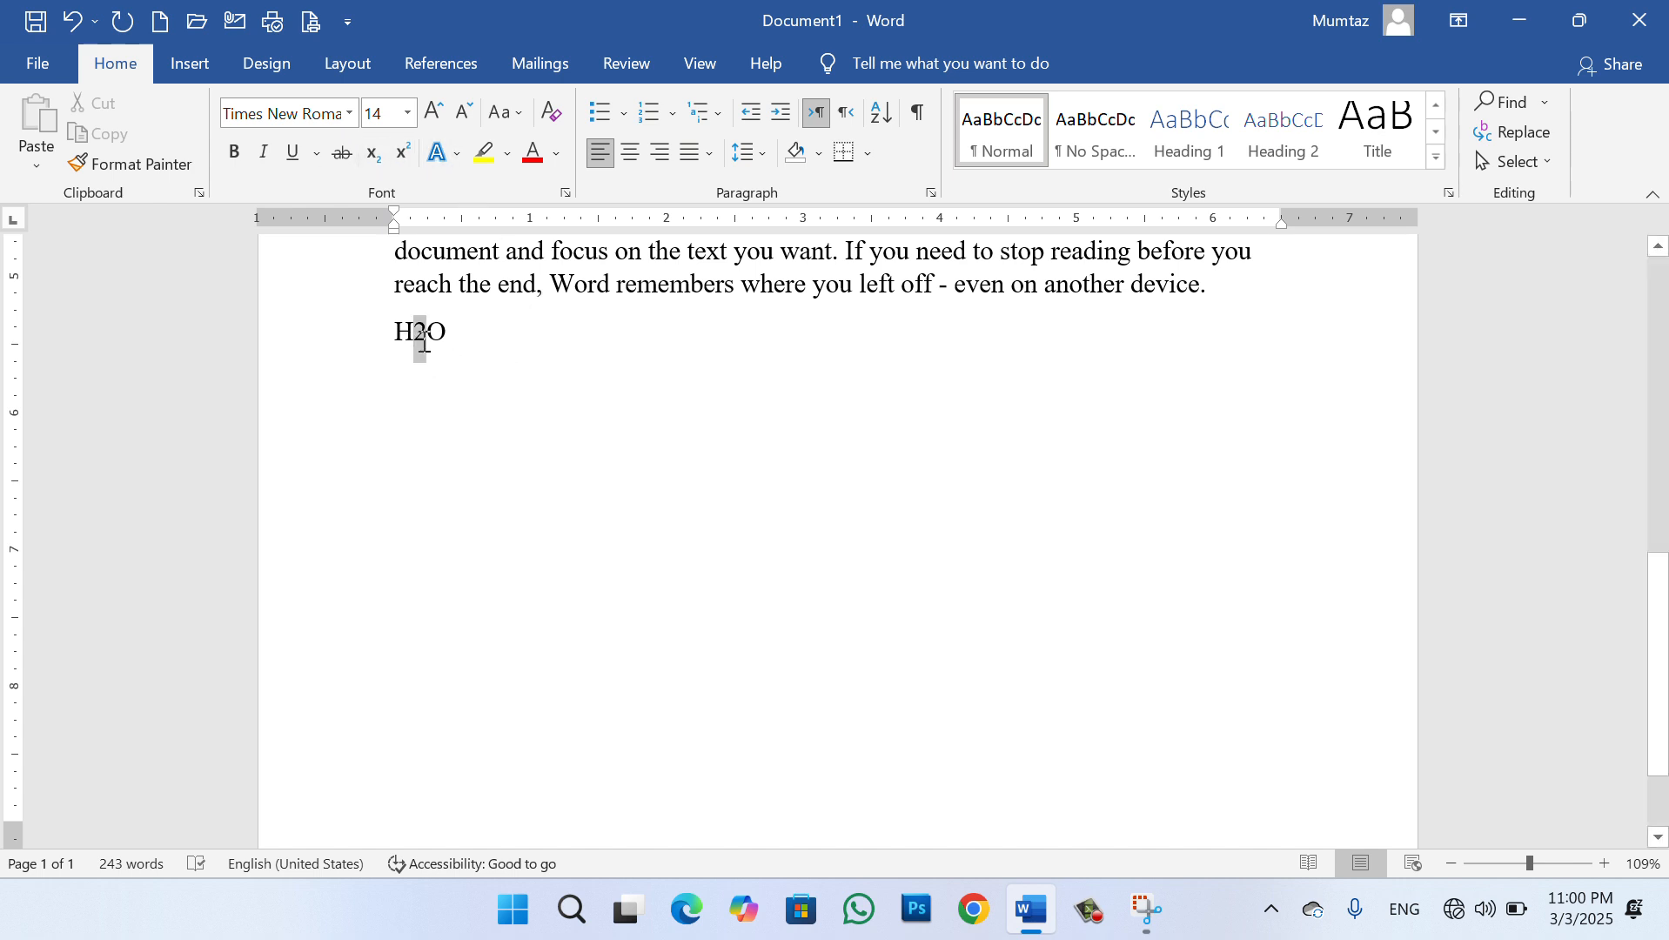
click(402, 155)
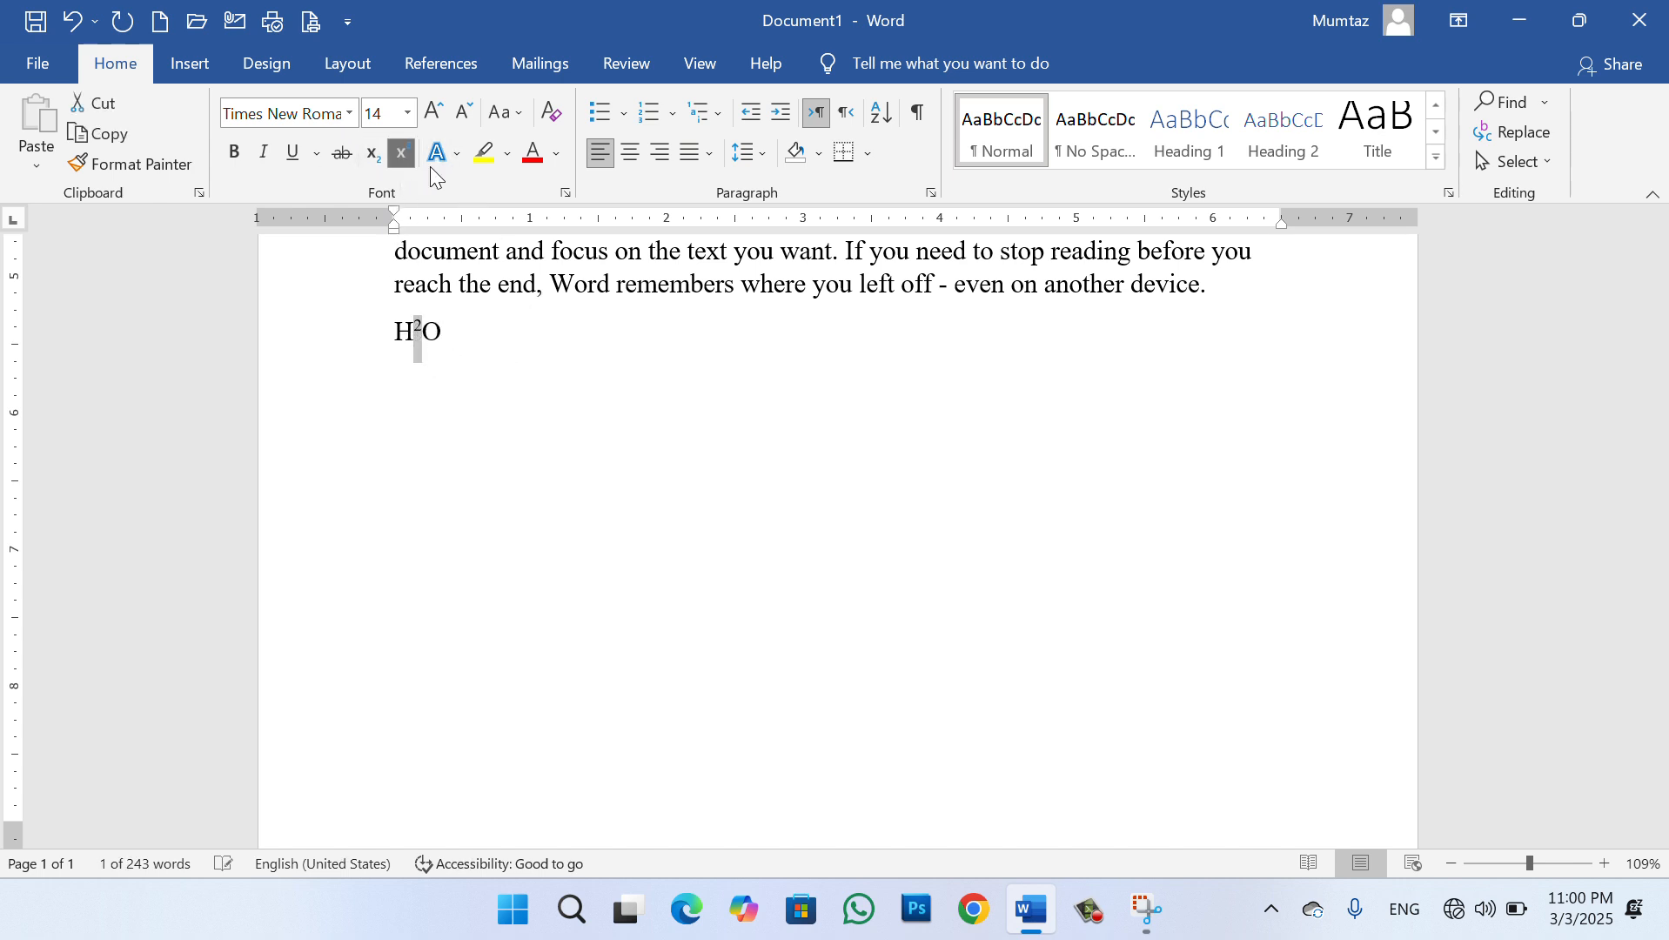
click(533, 381)
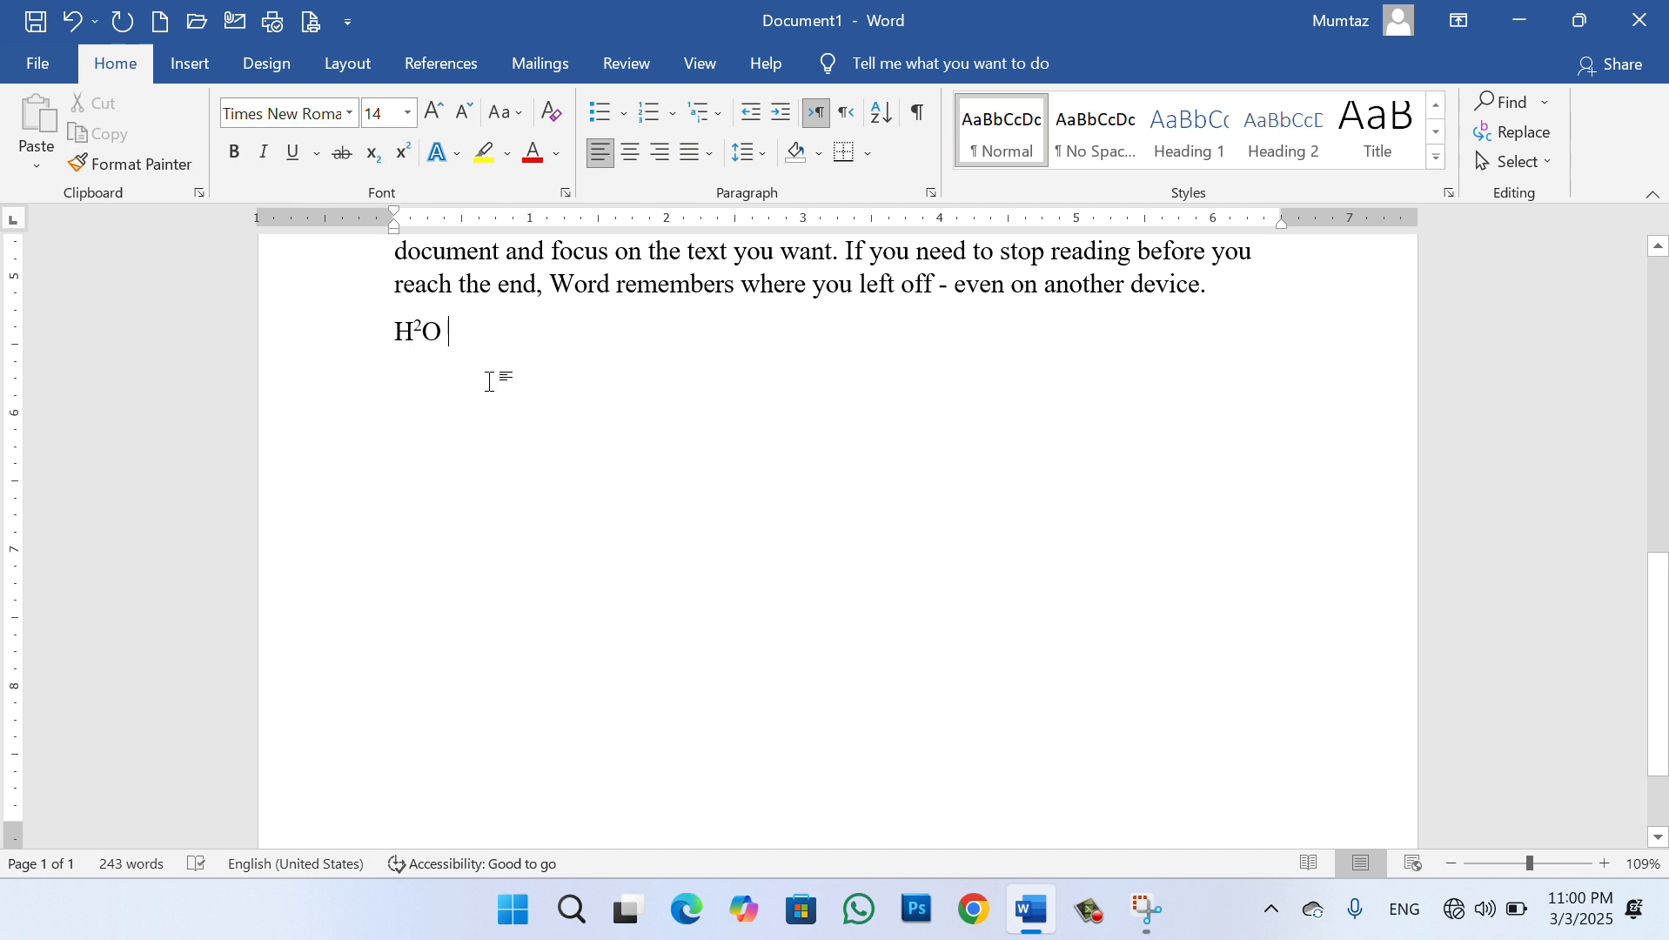
Change the 2 in "H2O" from superscript to subscript
drag(415, 330, 424, 335)
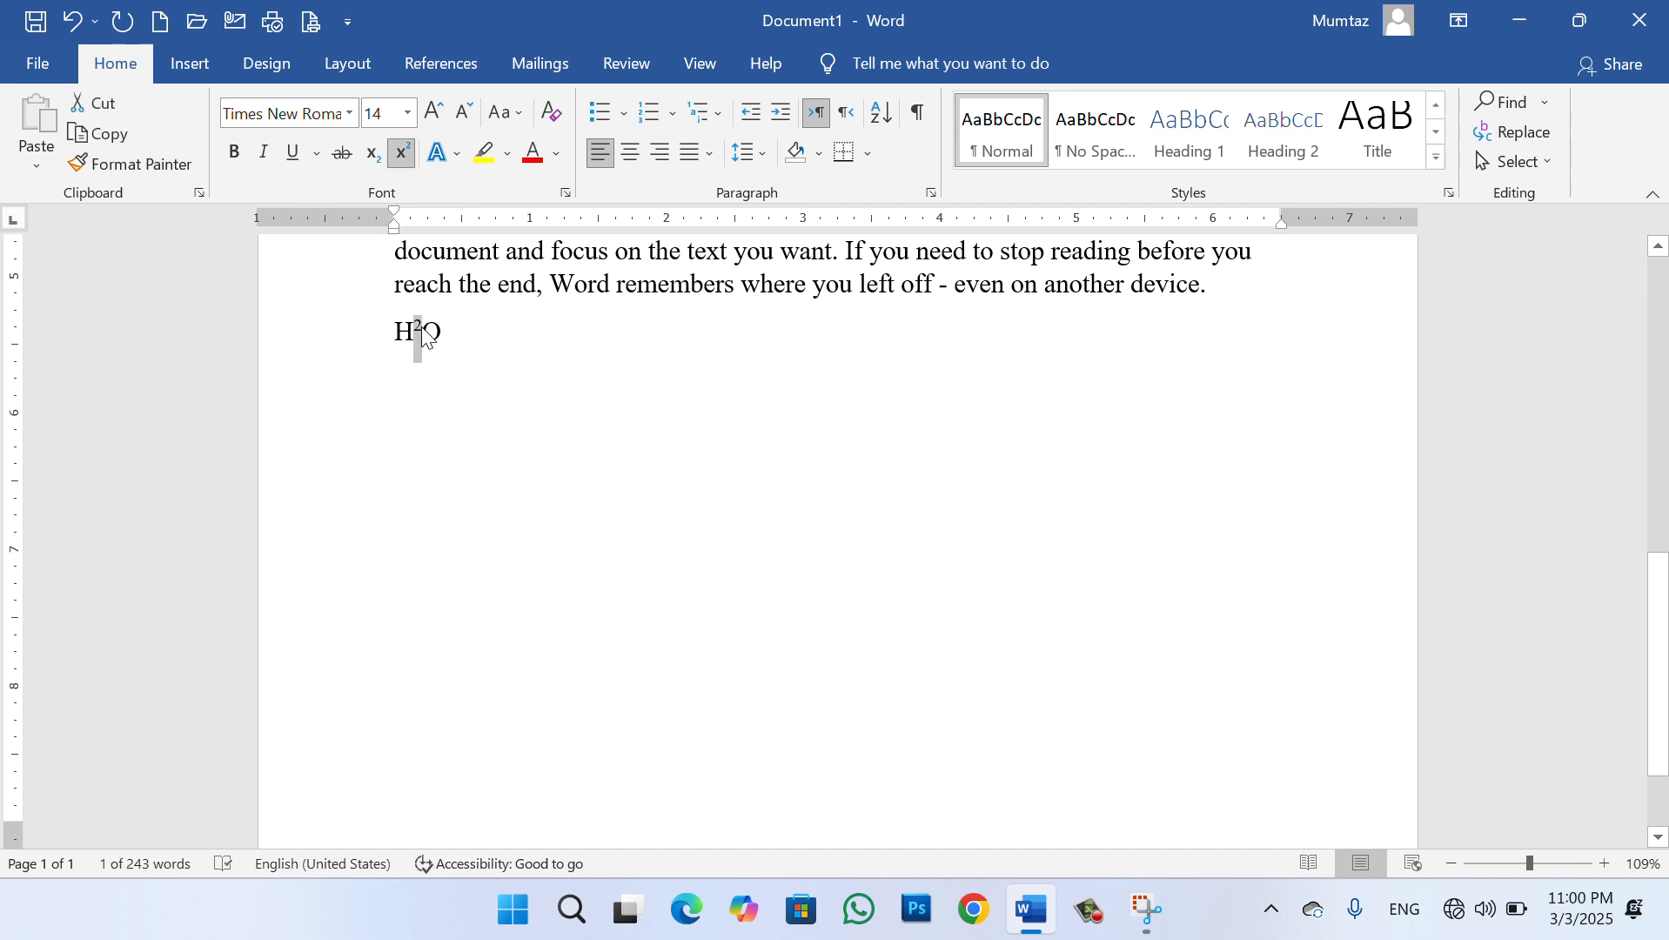
click(373, 153)
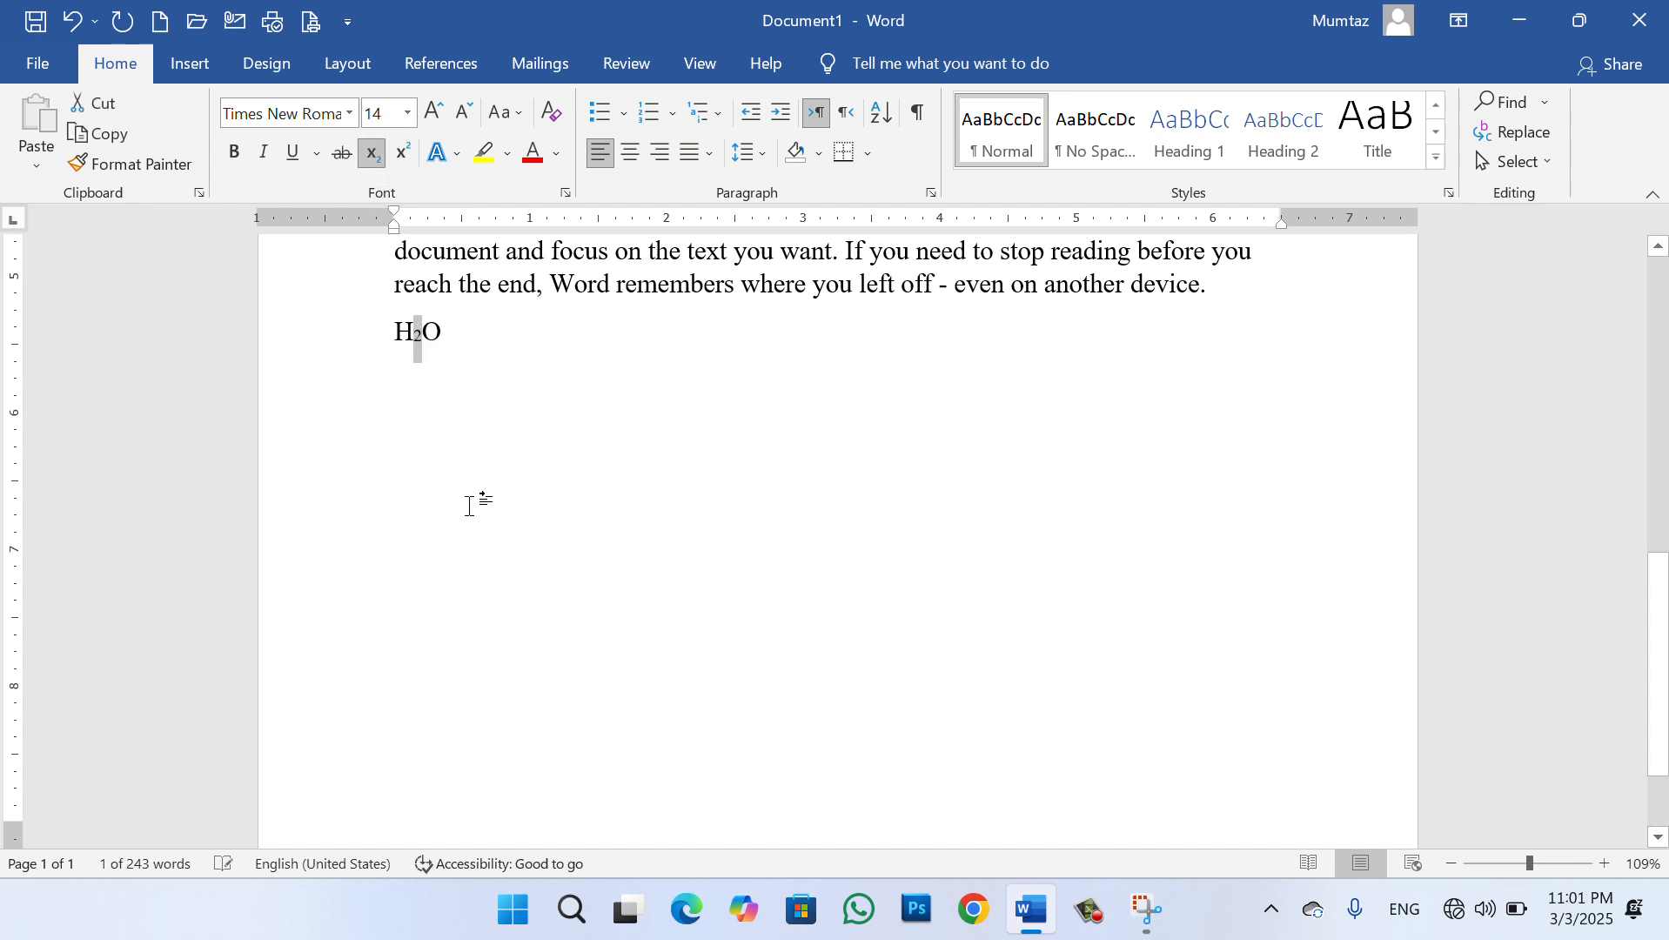
click(469, 500)
Switch the 2 in "H2O" from subscript back to superscript
drag(415, 335, 424, 338)
click(402, 153)
click(510, 399)
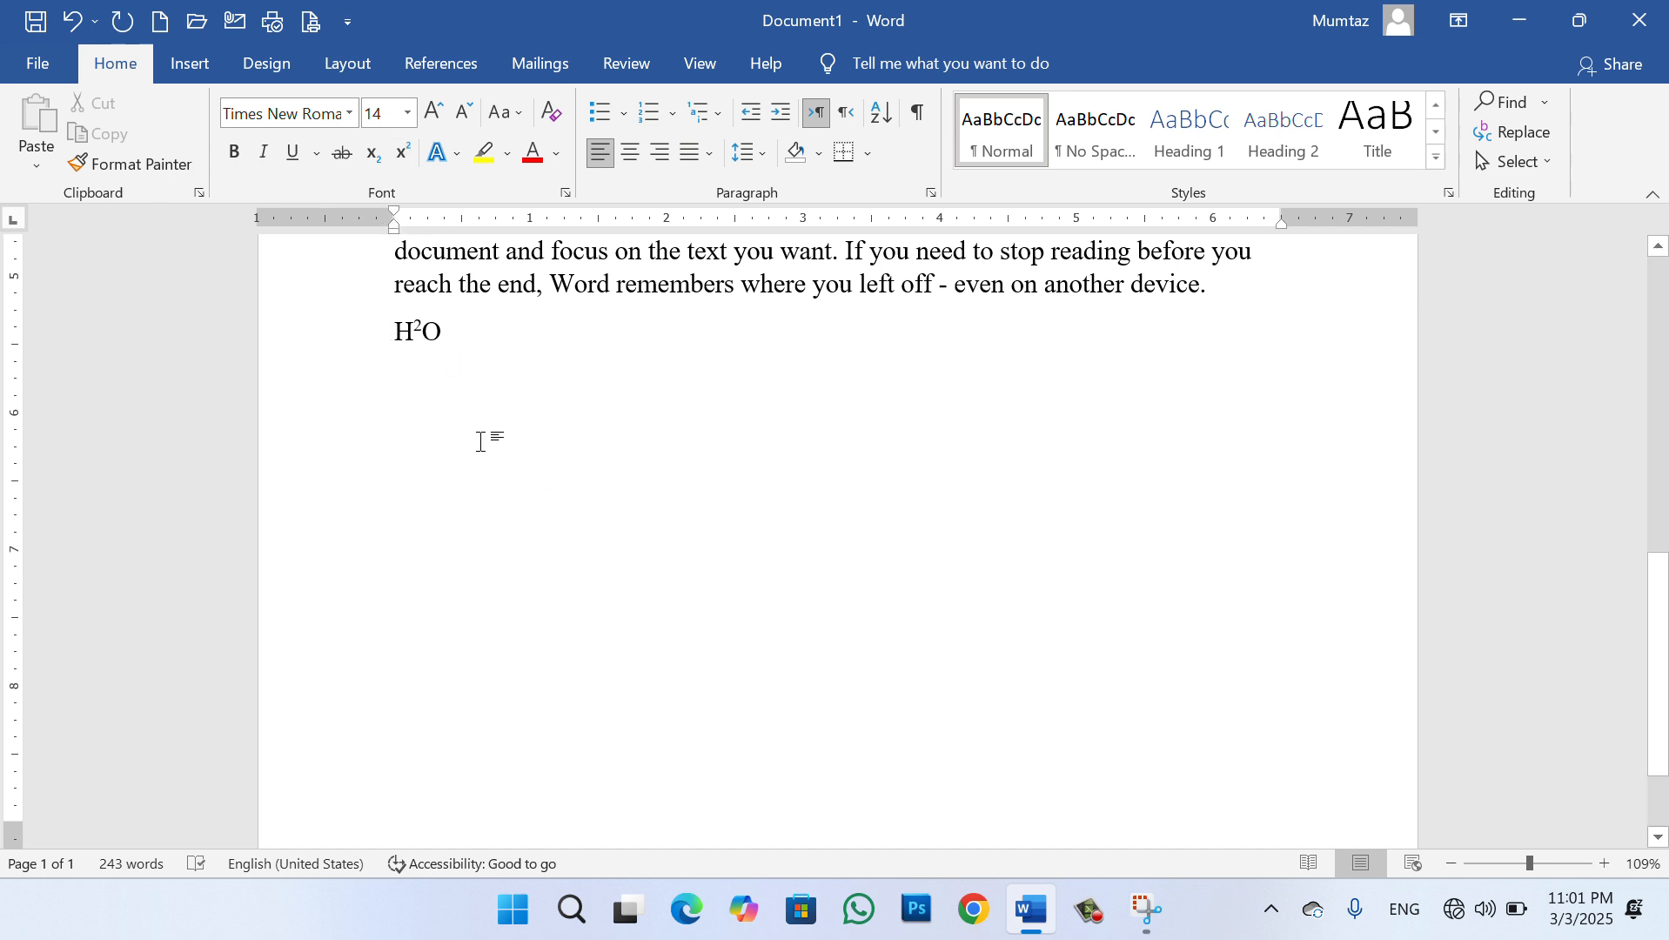
click(383, 158)
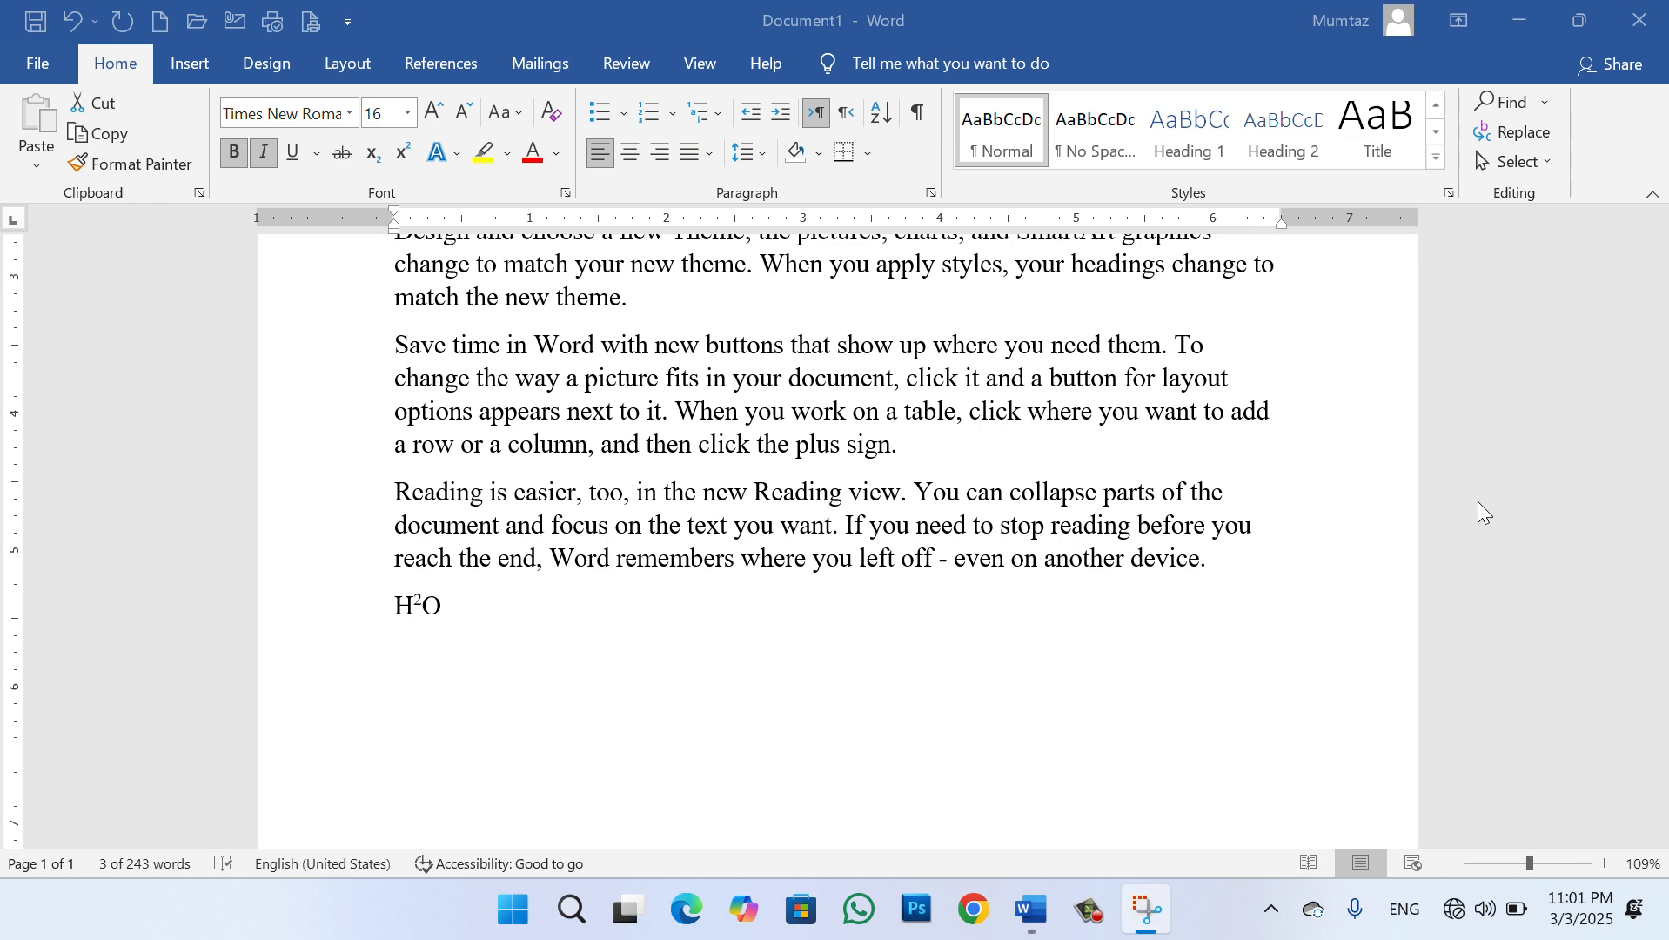
Increase the font size of the heading "What is Computer?" by one increment to 18
click(1530, 633)
drag(1660, 602, 1627, 392)
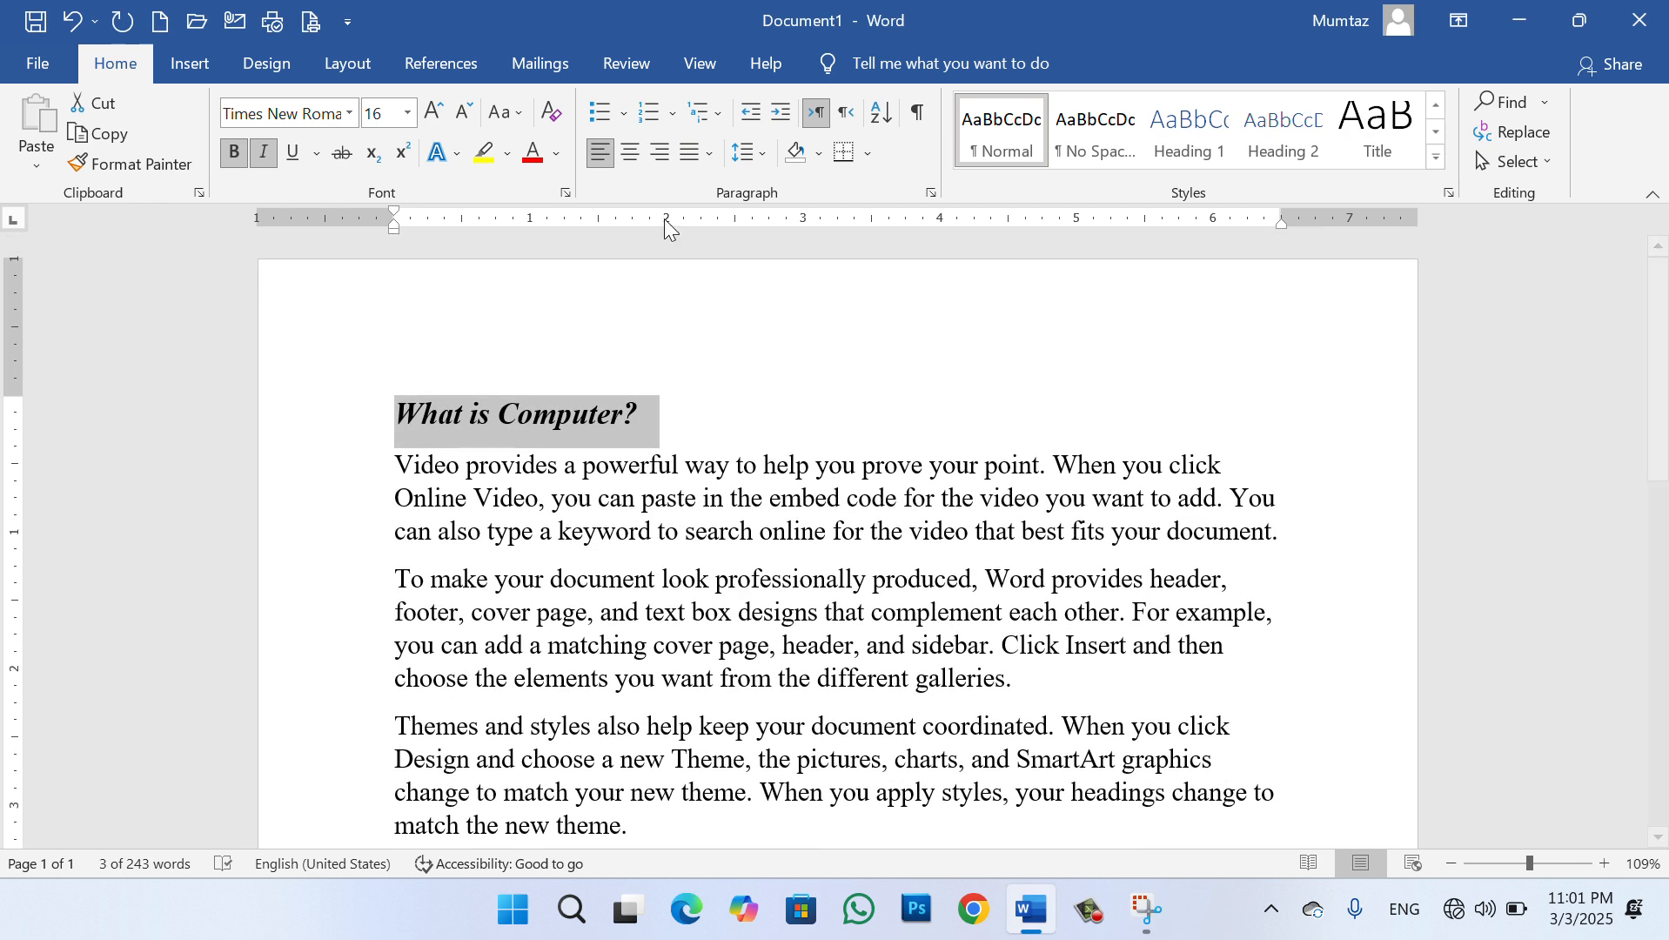
click(437, 118)
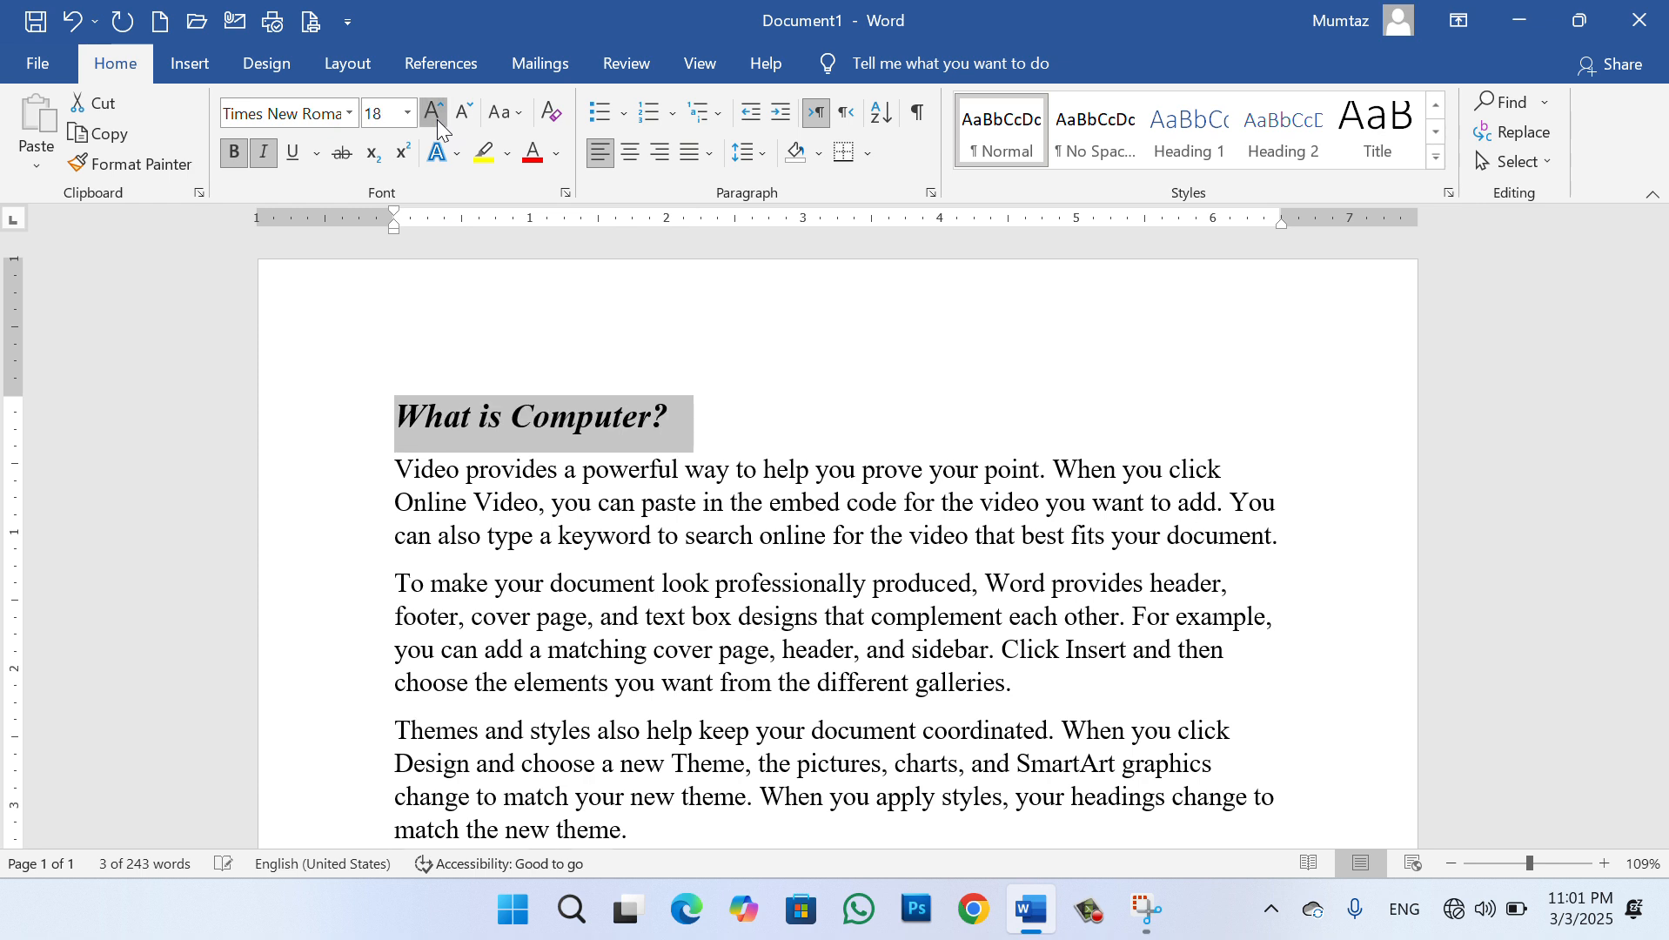
Step the font size of the heading "What is Computer?" up and down in increments, ending at 14
click(436, 118)
click(463, 119)
click(463, 118)
click(463, 119)
click(462, 118)
click(463, 118)
click(463, 118)
click(463, 119)
click(435, 115)
click(434, 115)
click(434, 115)
click(434, 115)
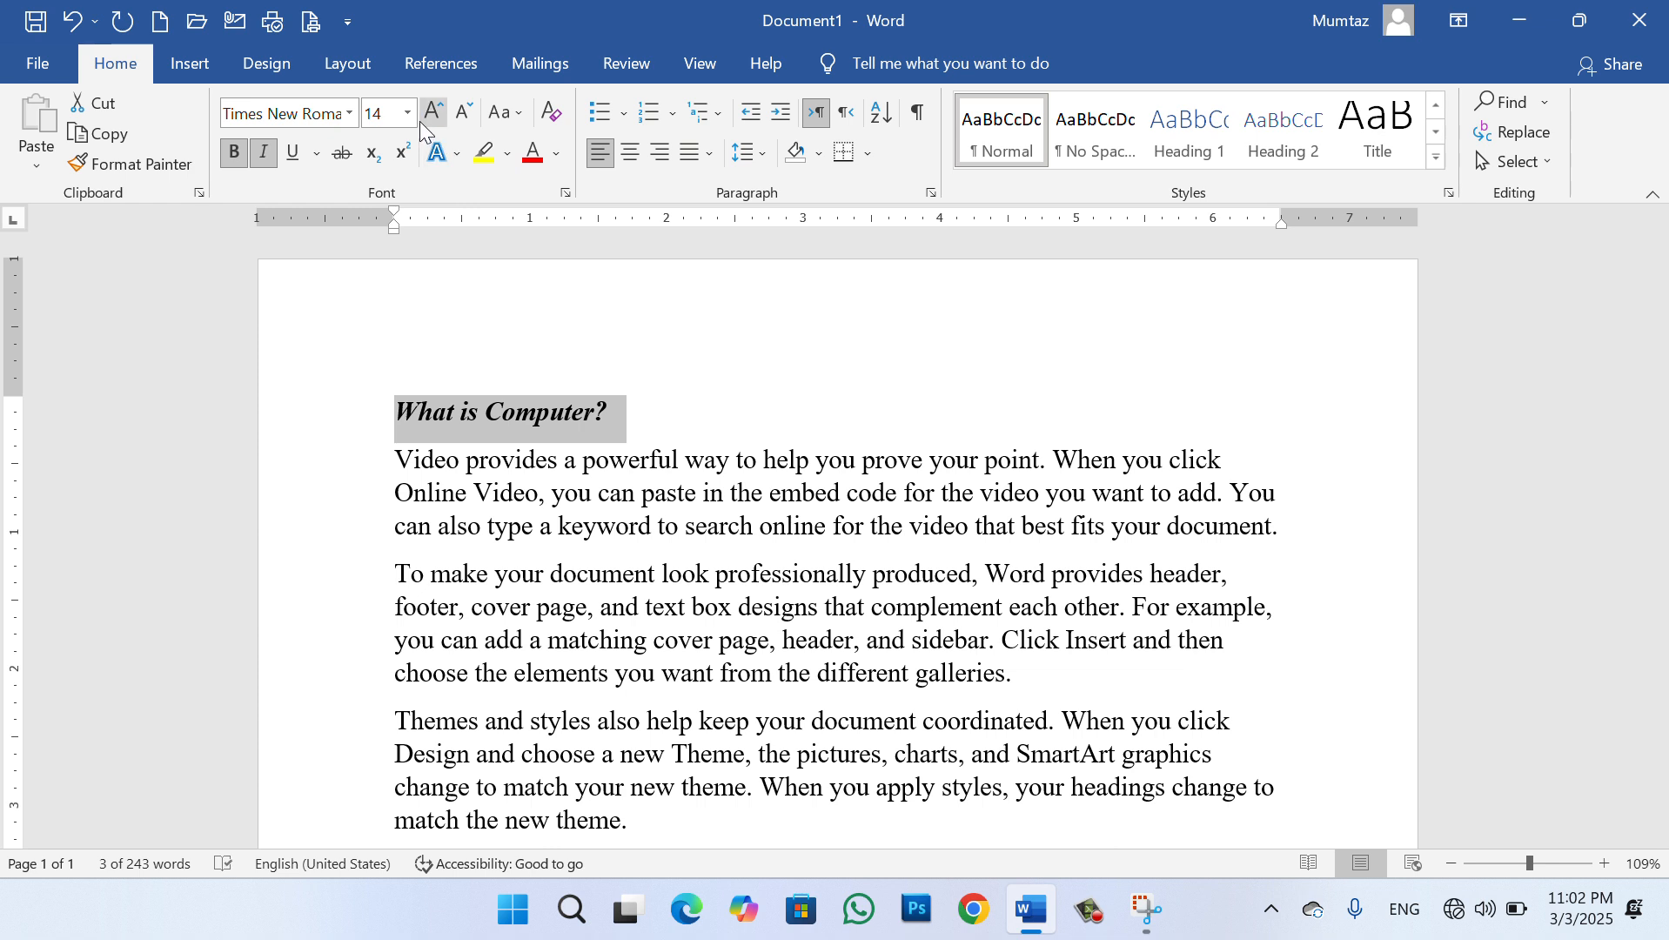
Increase the heading's font size in increments to 24
click(419, 121)
click(419, 121)
click(419, 121)
click(419, 121)
click(419, 121)
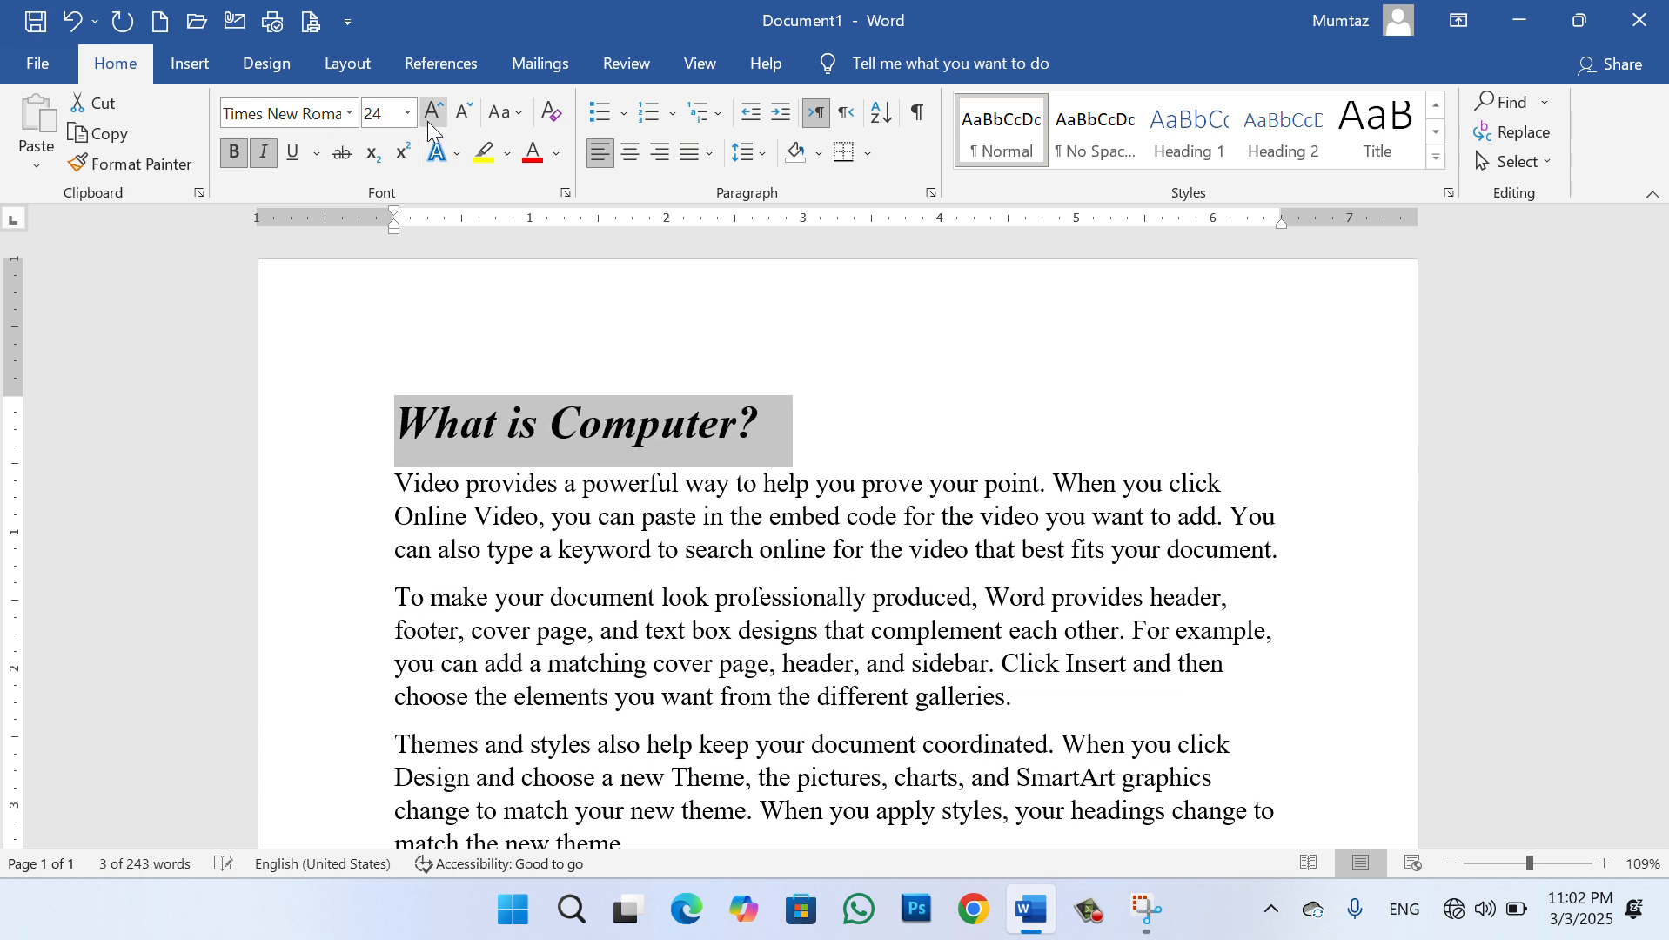
Alternate between decreasing and increasing the heading's font size, then reduce it to 16
click(473, 124)
click(470, 123)
click(440, 118)
click(457, 117)
click(441, 116)
click(458, 116)
click(432, 113)
click(461, 116)
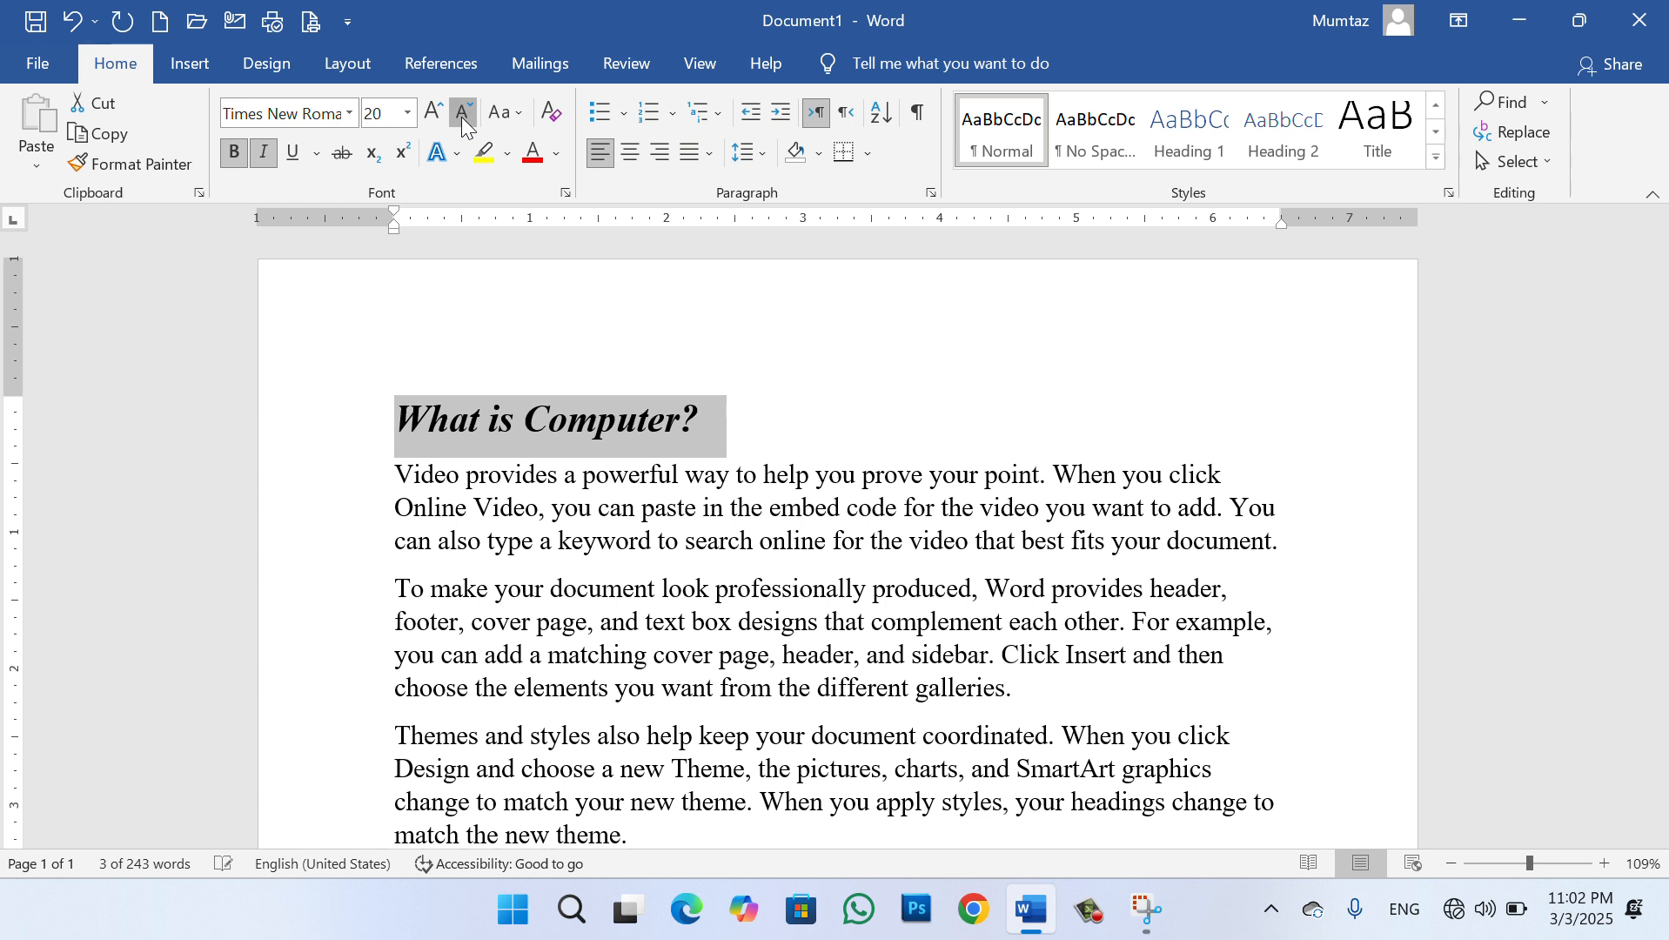
click(462, 116)
click(461, 116)
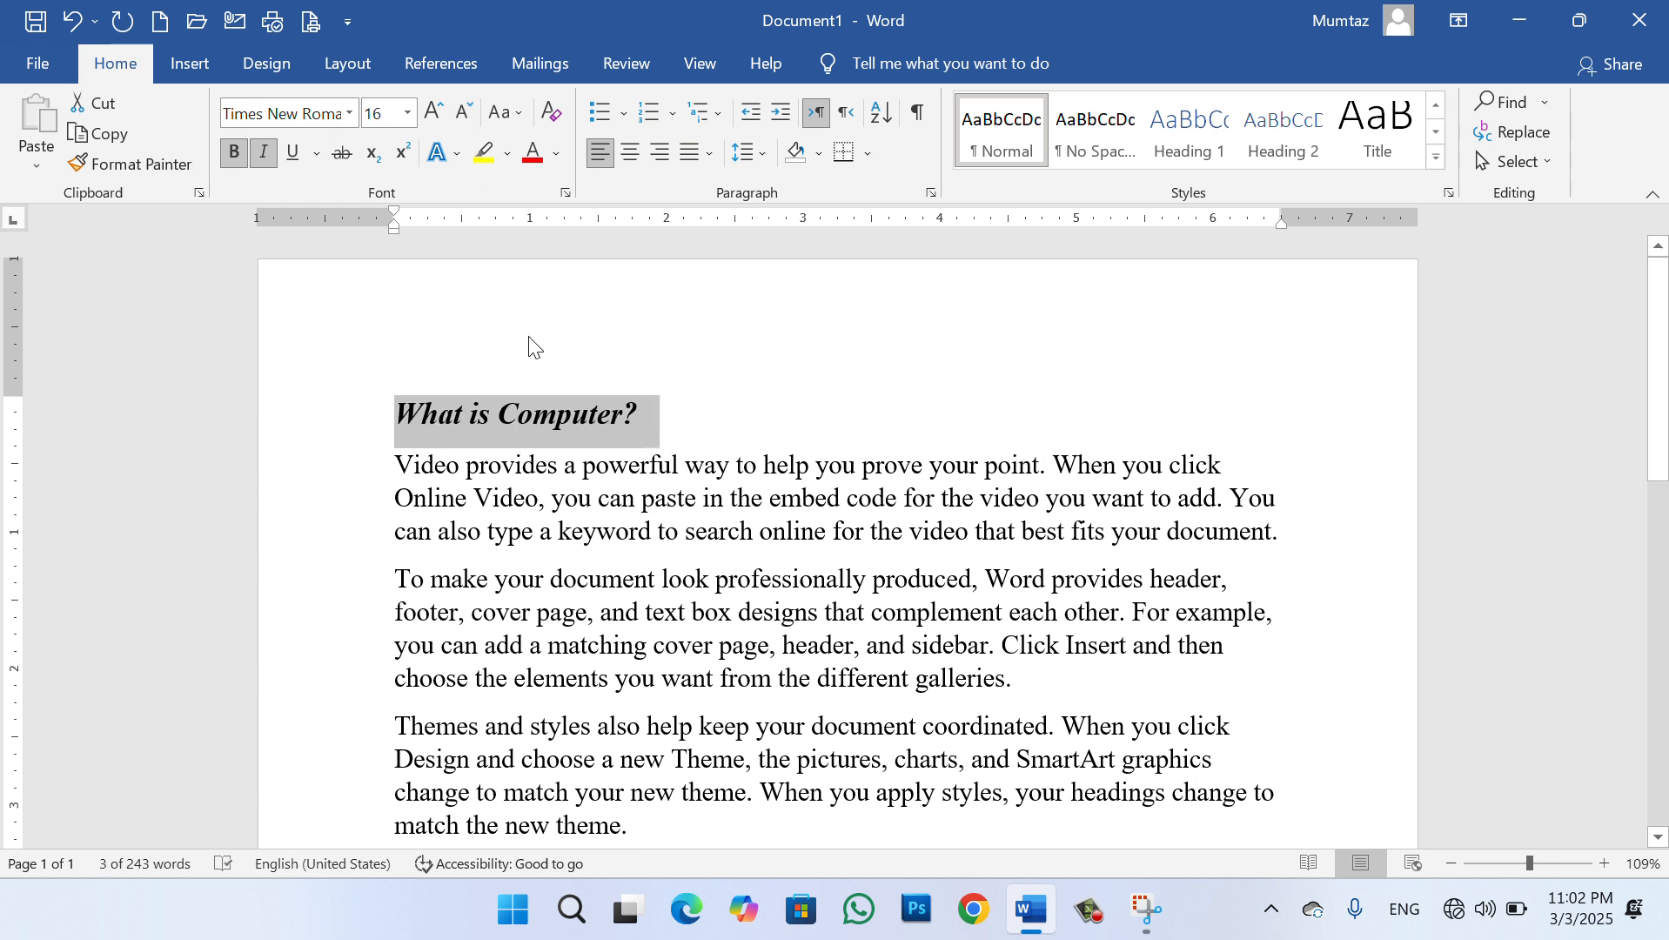
Enlarge the selected heading one point at a time until its font size is 24
key(ctrl+bracketright)
key(ctrl+bracketright)
key(ctrl+bracketright)
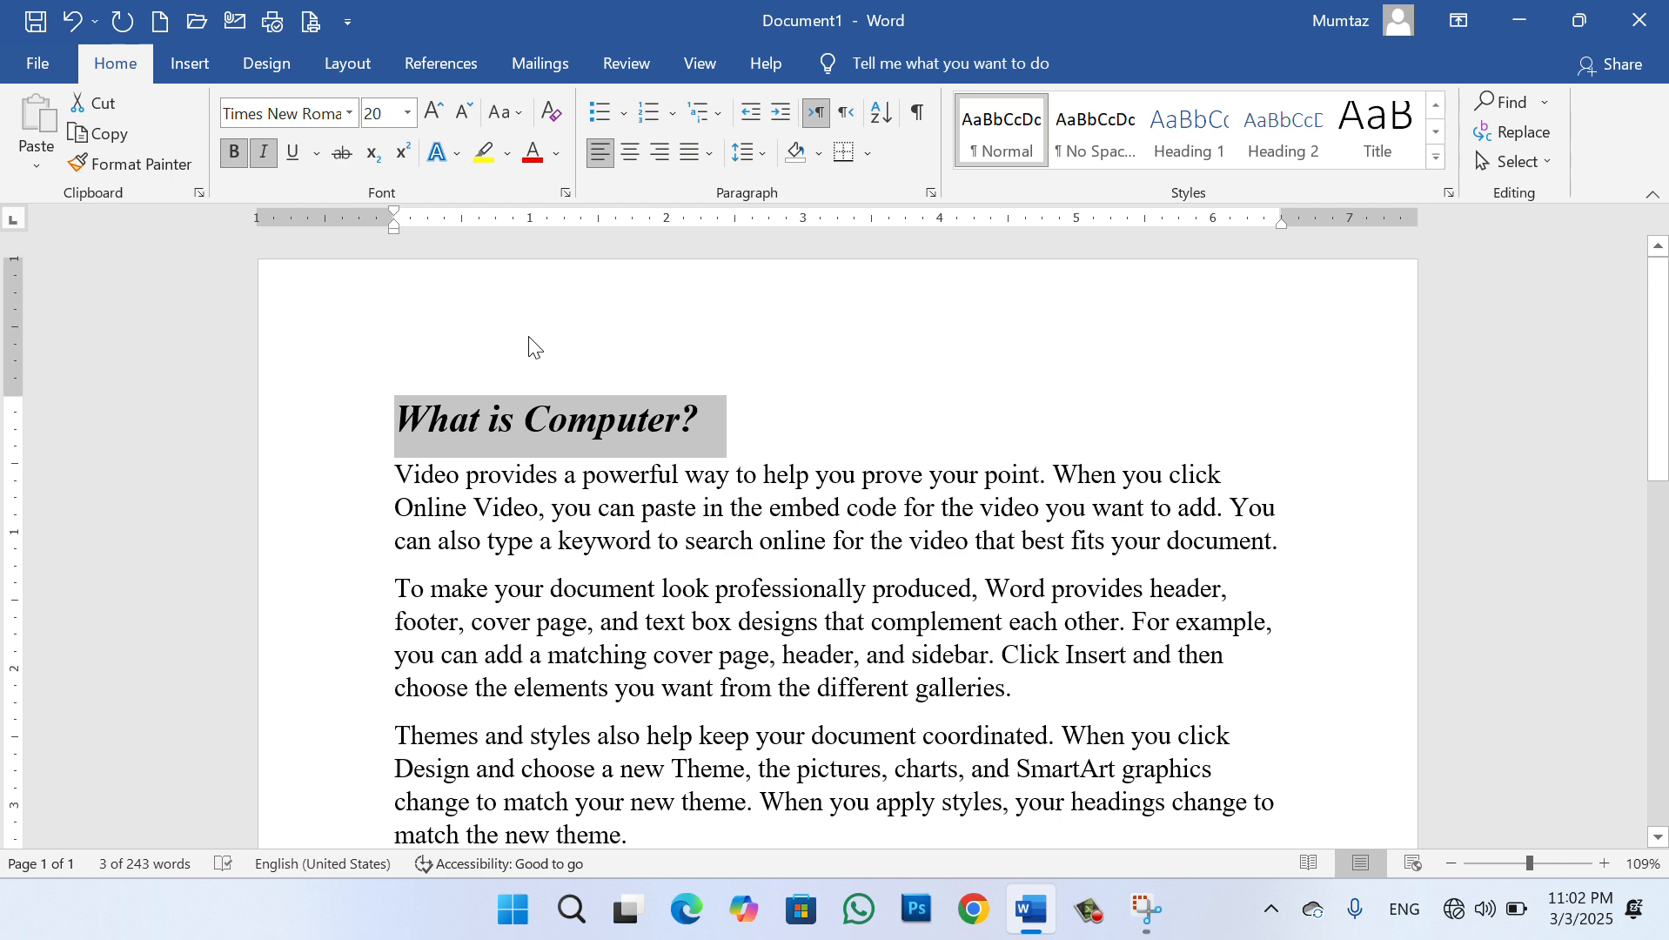
key(ctrl+bracketright)
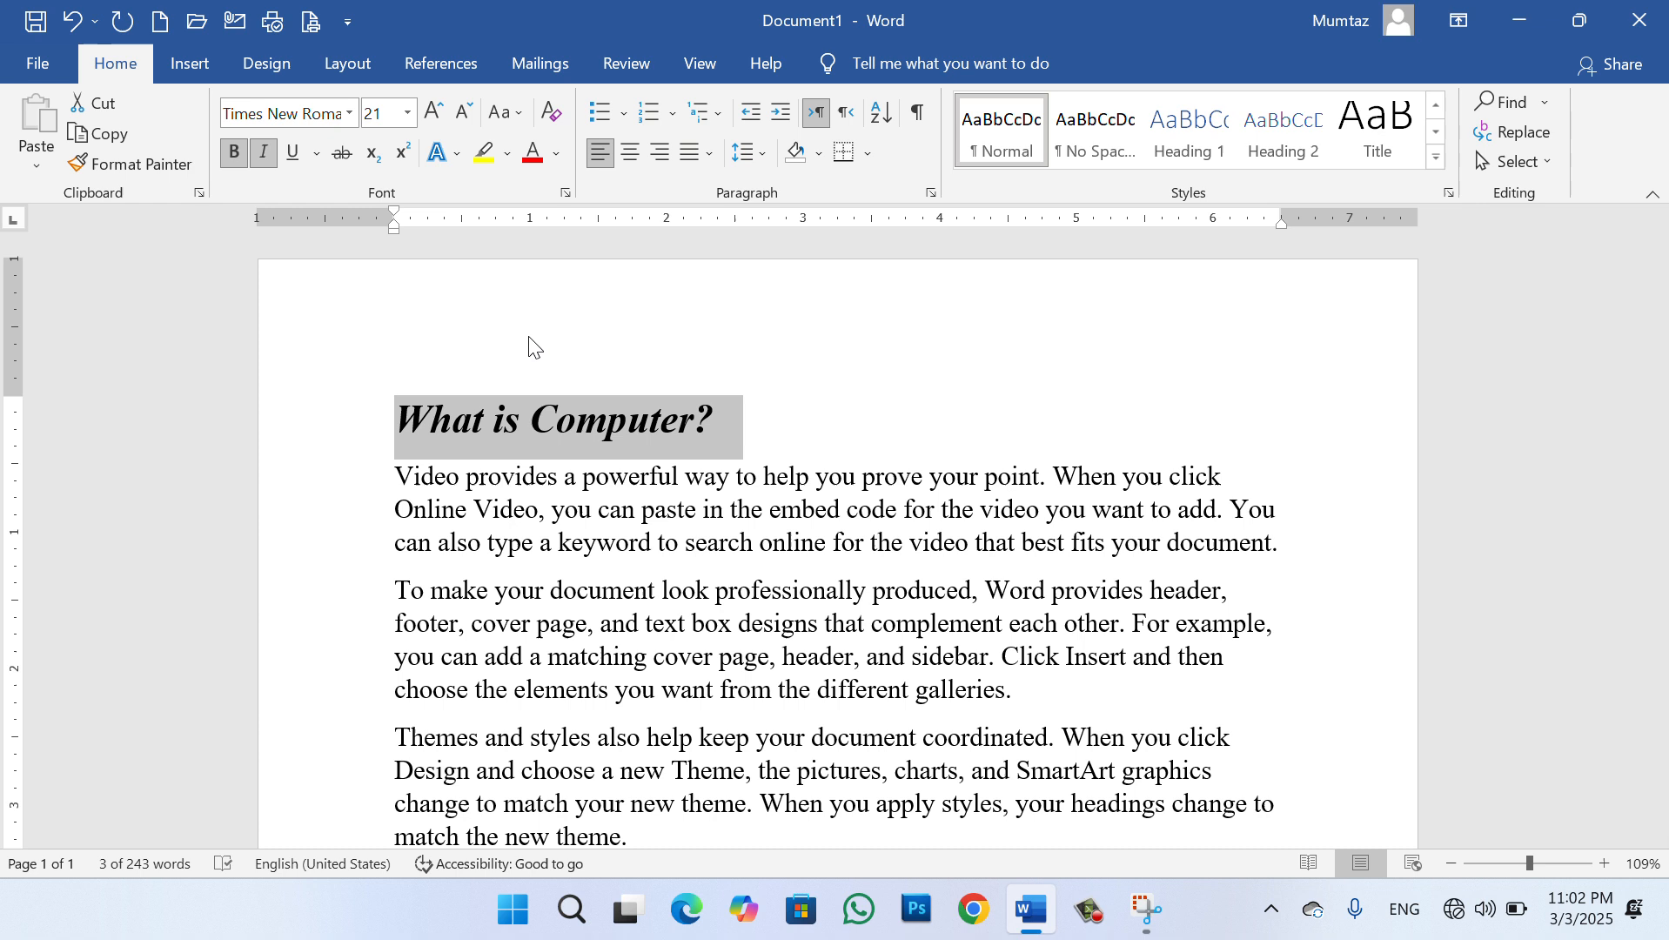
key(ctrl+bracketright)
key(ctrl+bracketright)
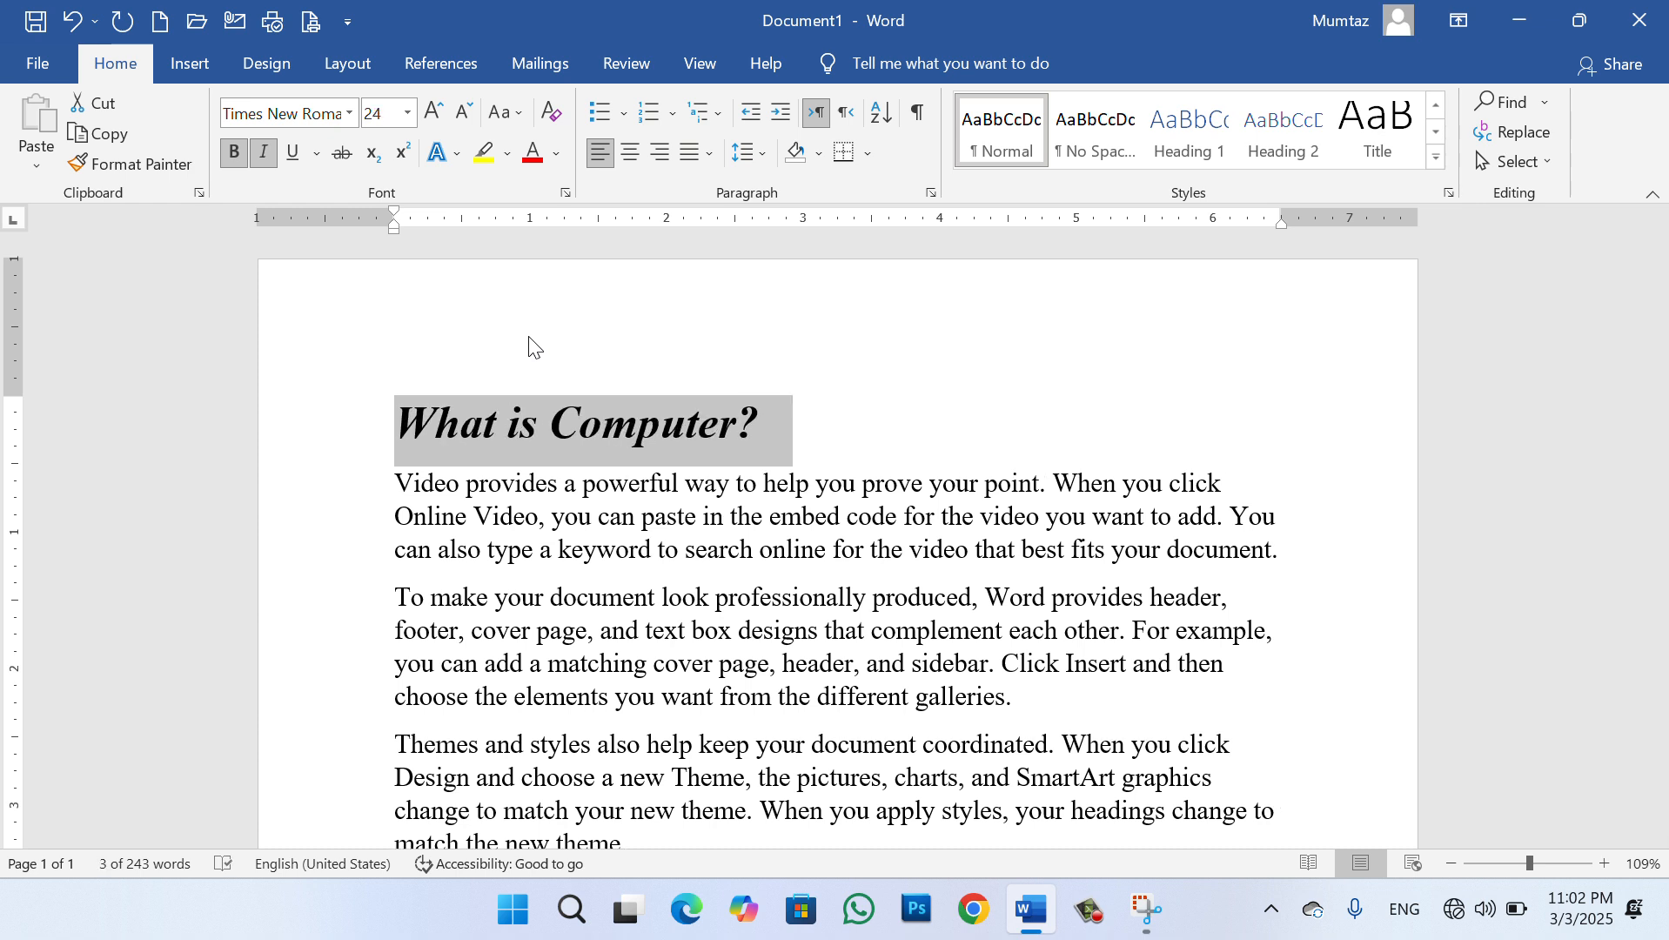
Shrink the selected heading one point at a time until its font size is 13
key(ctrl+bracketleft)
key(ctrl+bracketleft)
key(ctrl+bracketleft)
key(ctrl+bracketleft)
key(ctrl+bracketleft)
key(ctrl+bracketleft)
key(ctrl+bracketleft)
key(ctrl+bracketleft)
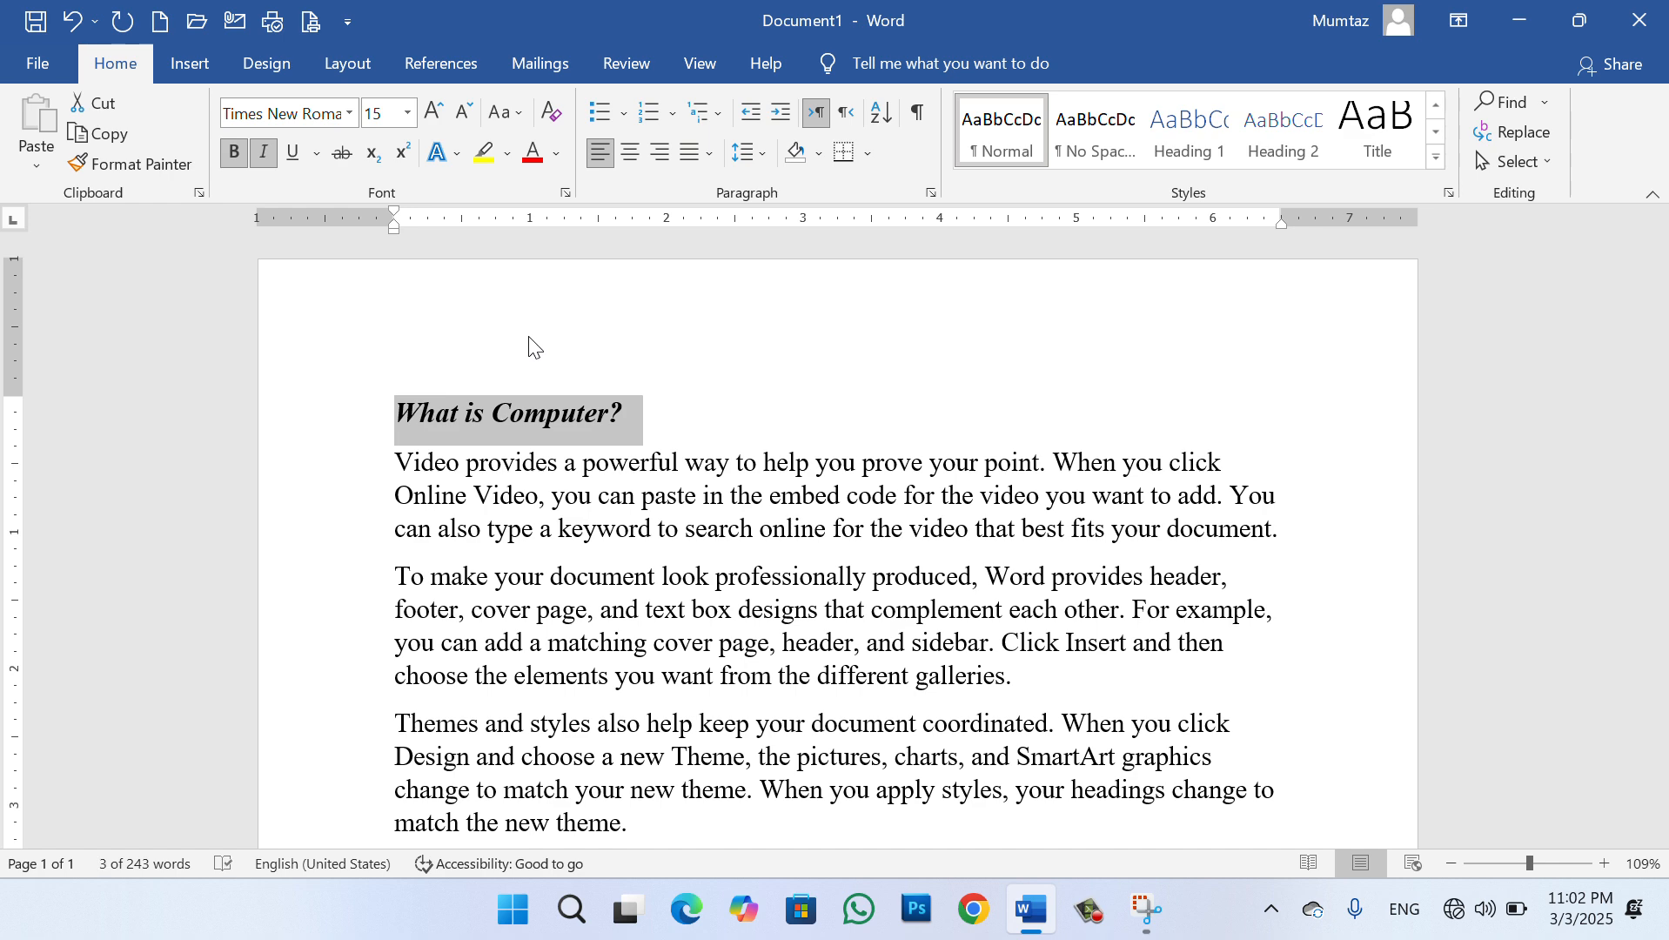
key(ctrl+bracketleft)
key(ctrl+bracketleft)
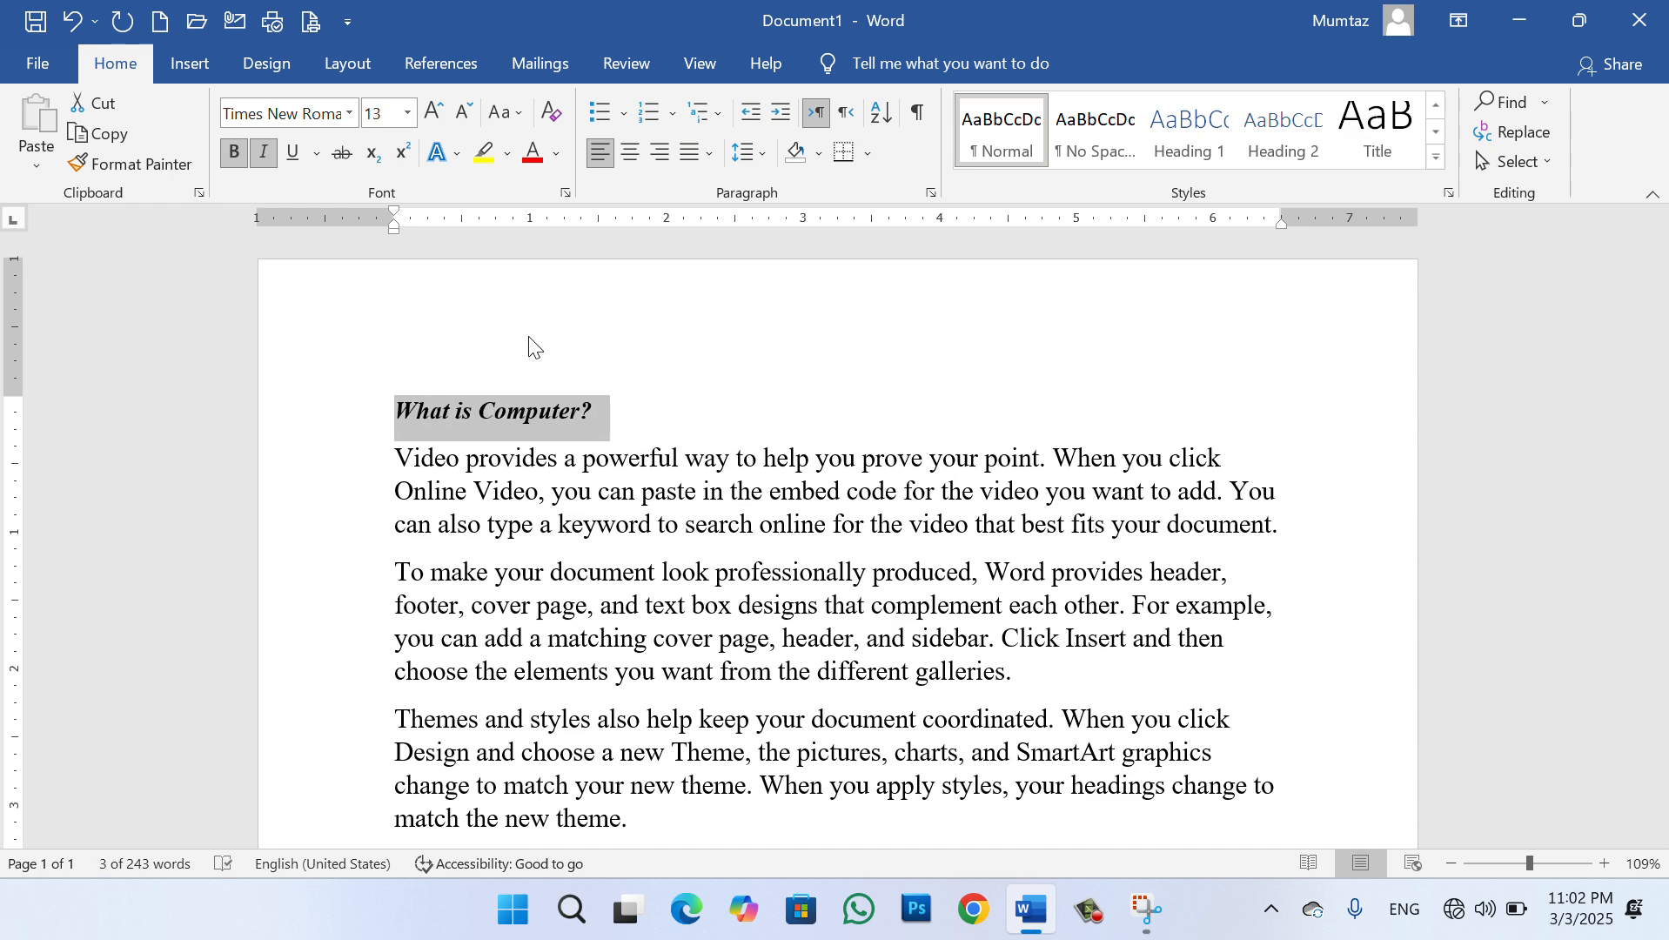
Raise the heading's font size one point at a time to 17
key(ctrl+bracketright)
key(ctrl+bracketright)
key(ctrl+bracketright)
key(ctrl+bracketright)
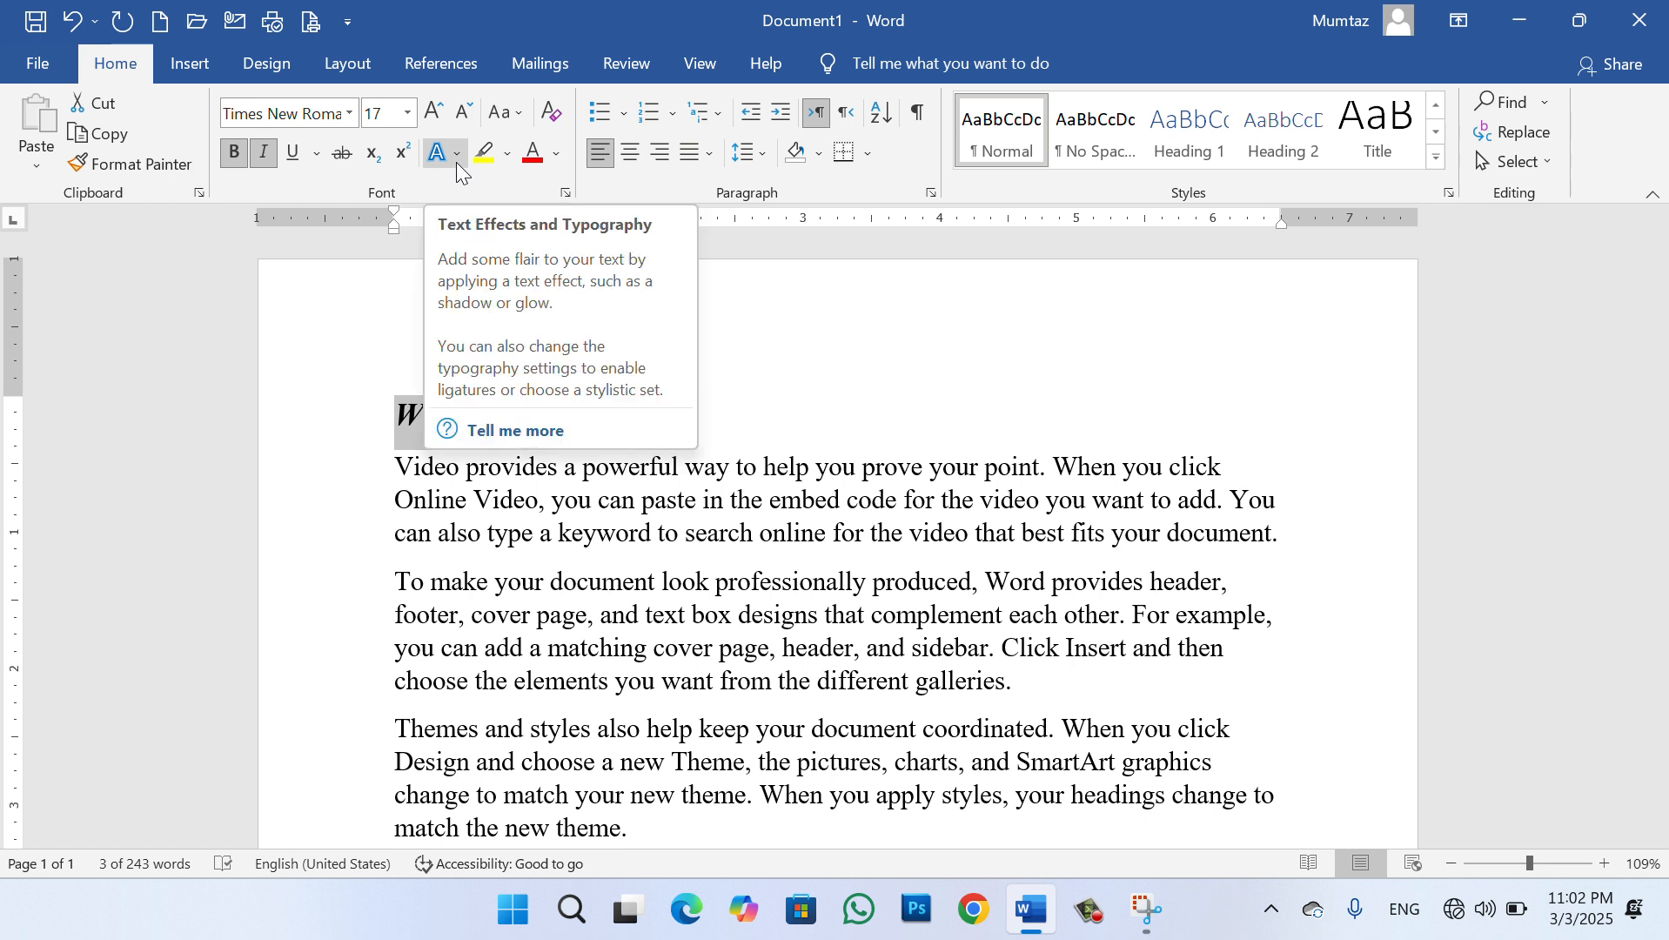
Apply the black text effect preset with a blue hard shadow to the heading "What is Computer?"
click(717, 397)
drag(668, 415, 434, 418)
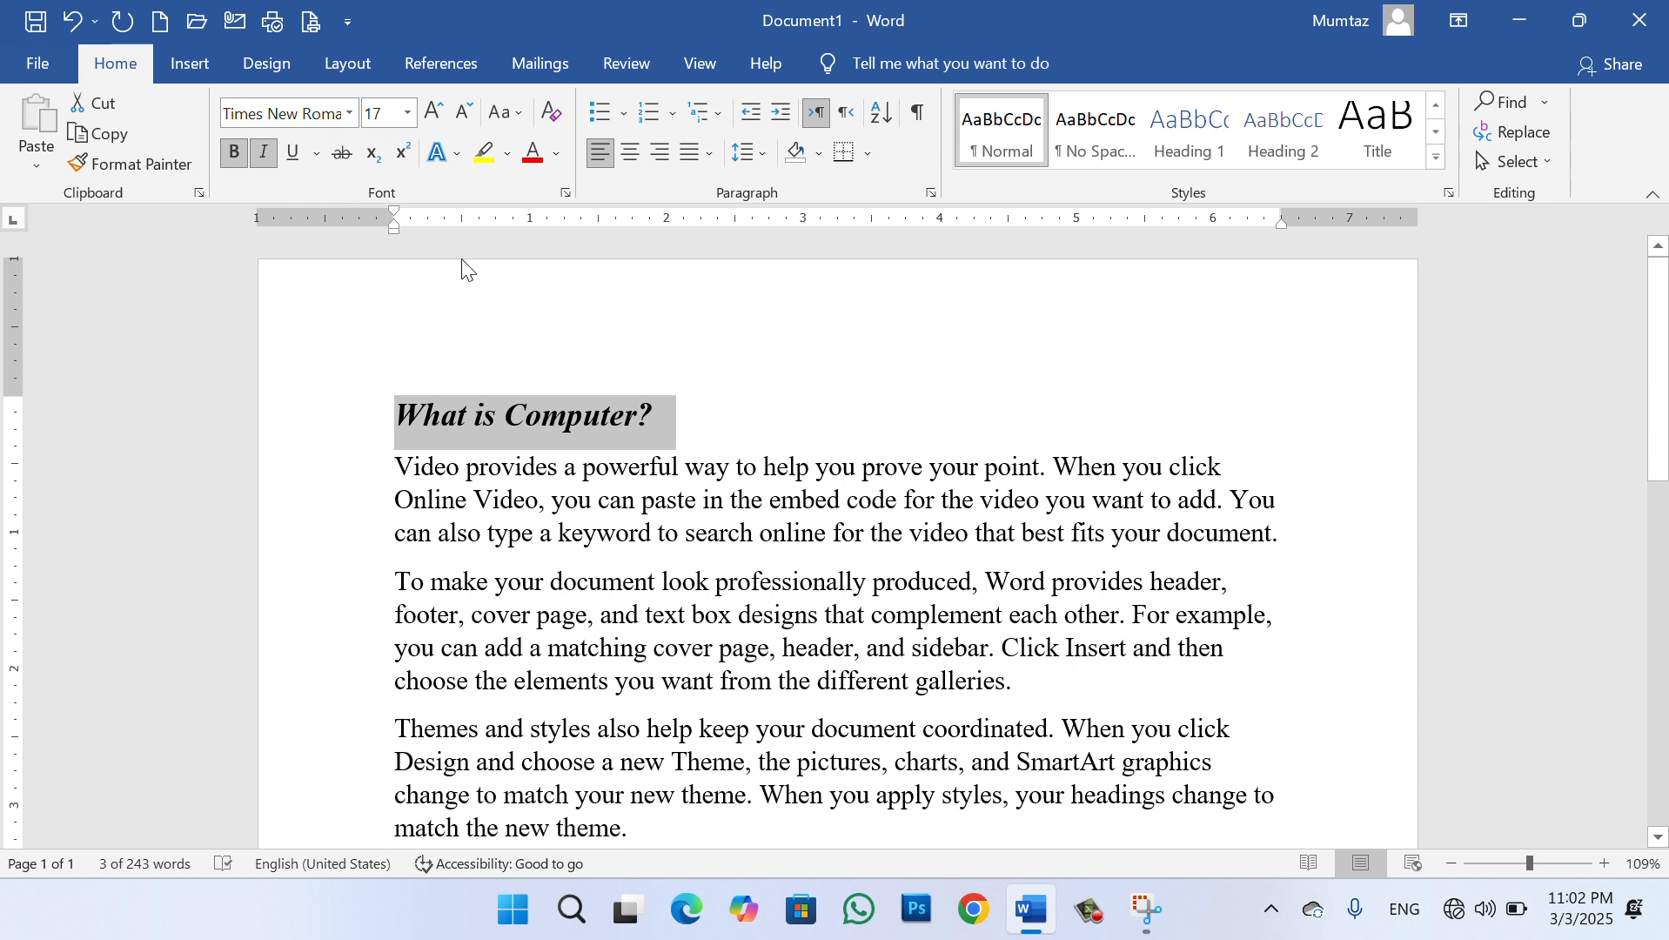
click(461, 165)
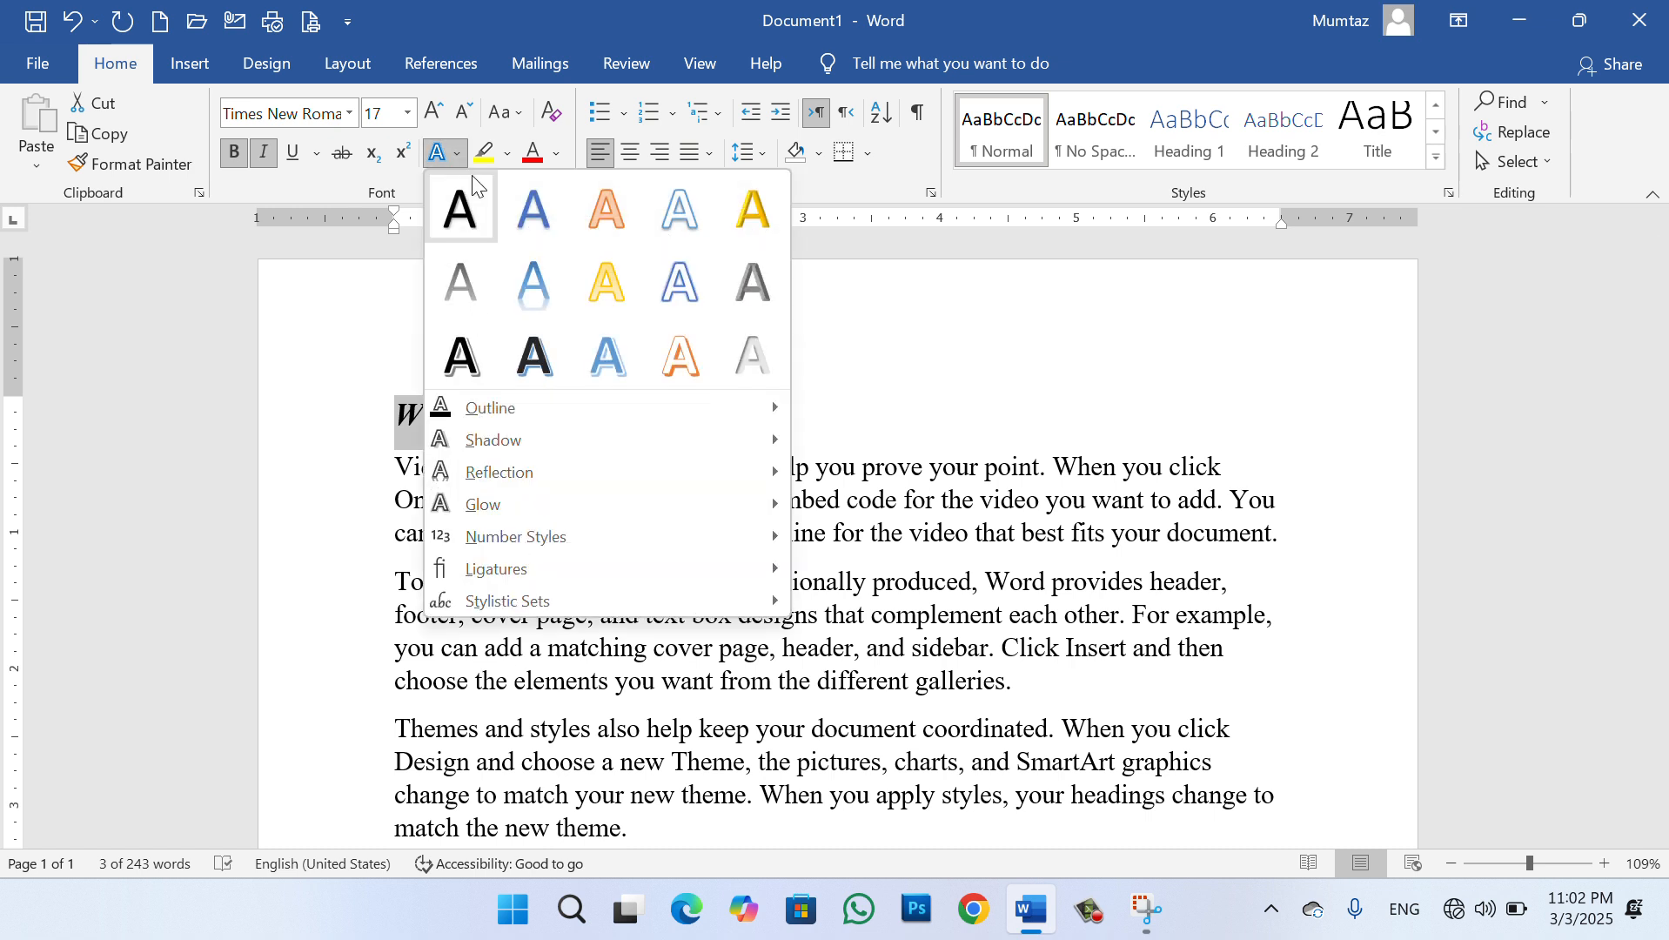
click(540, 357)
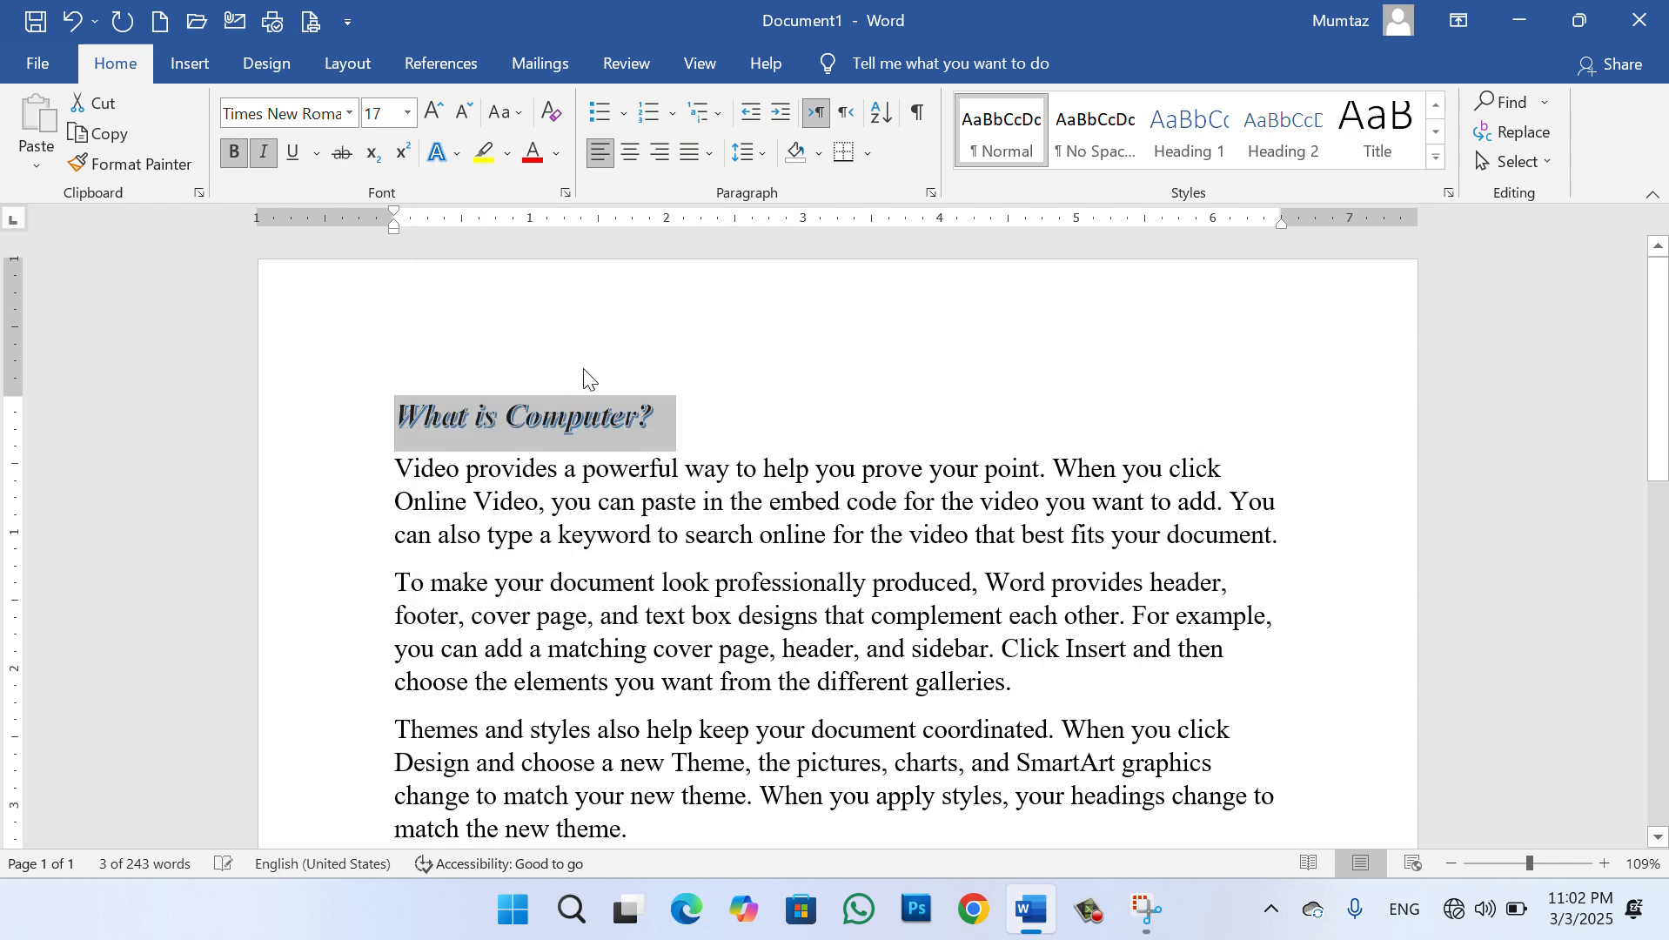
Shift the heading "What is Computer?" toward the right of its line by adding space before it
click(664, 414)
drag(674, 413, 444, 427)
click(457, 154)
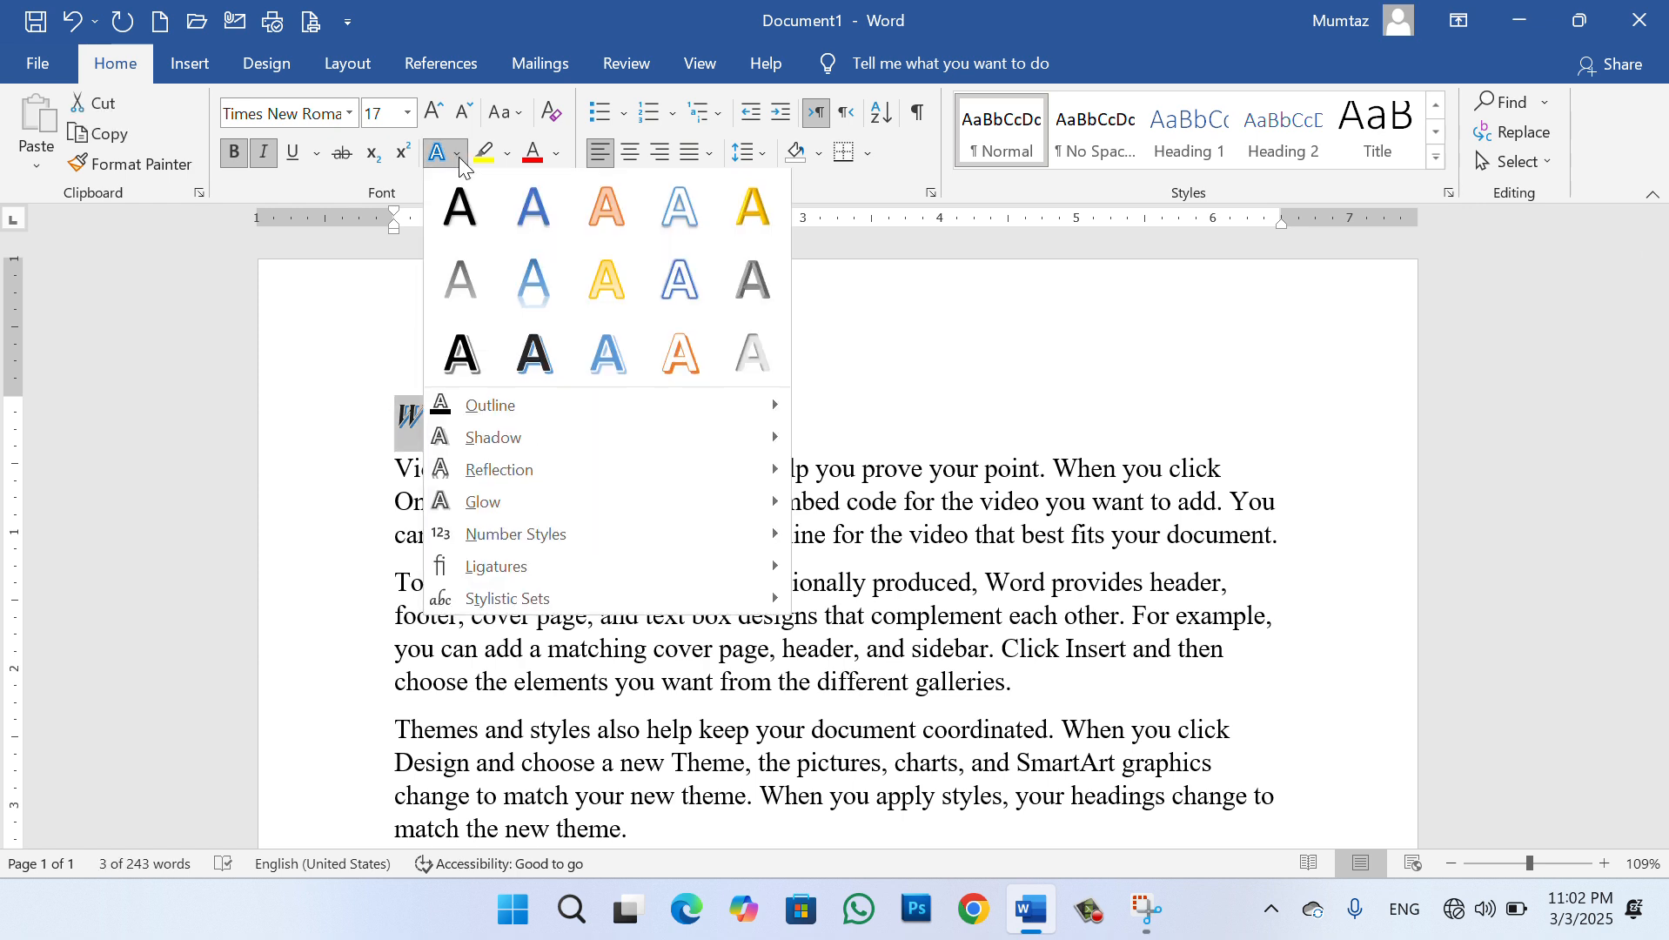
key(Escape)
key(Left)
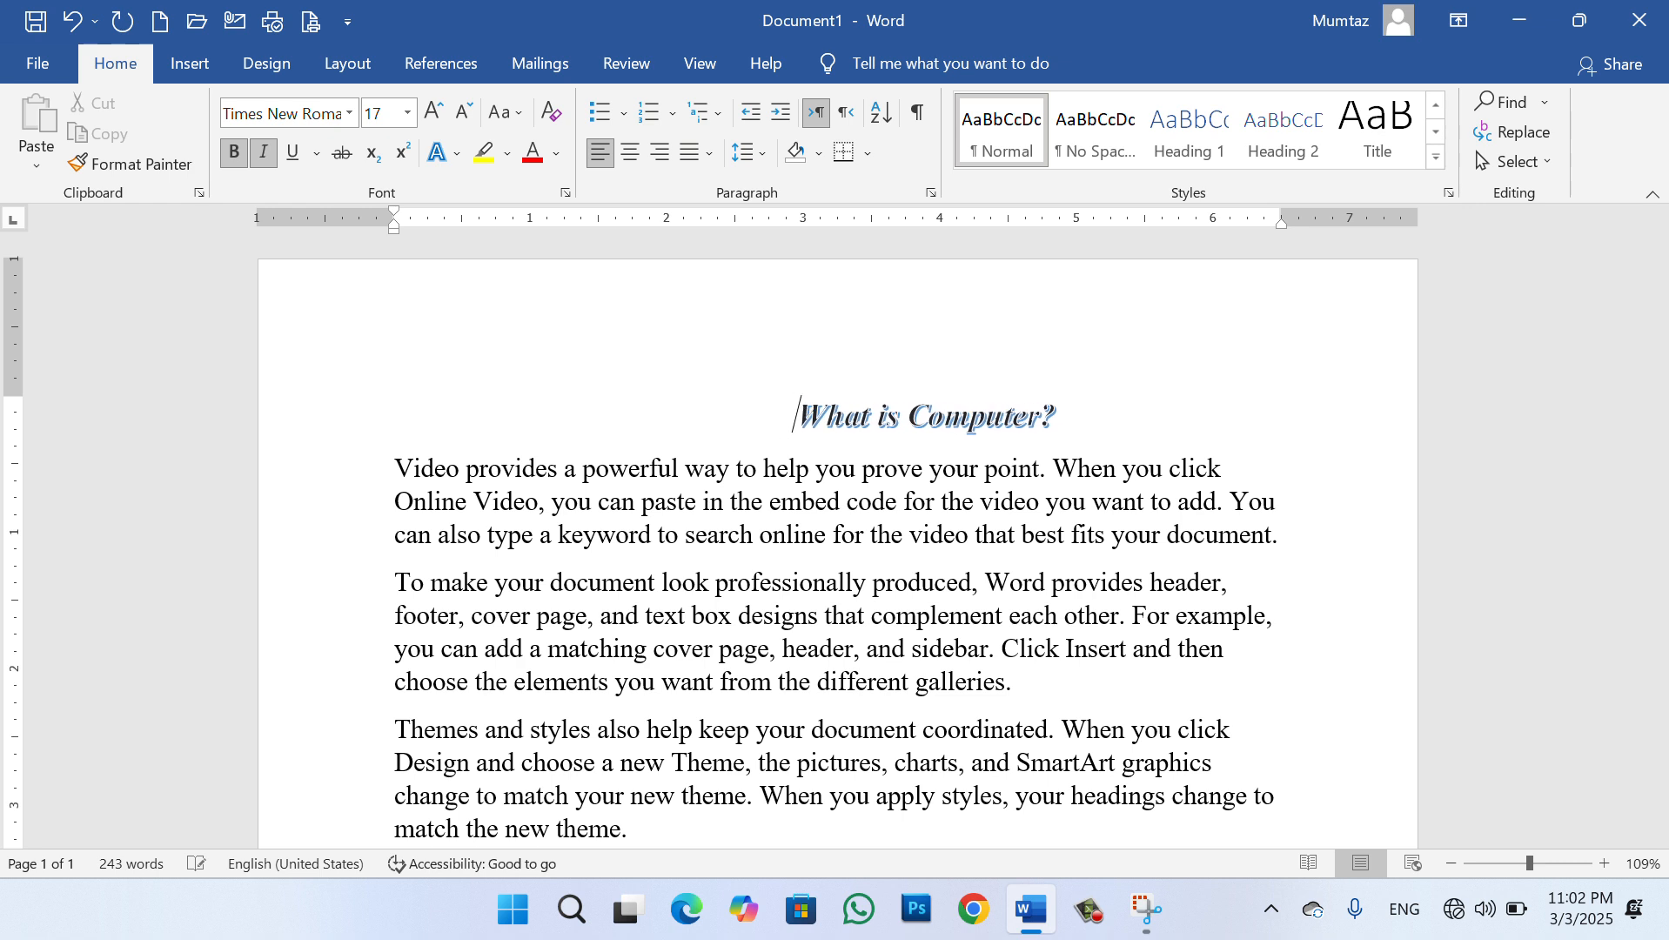
Apply the black text effect preset with a white outline and black hard shadow to the whole heading
click(443, 154)
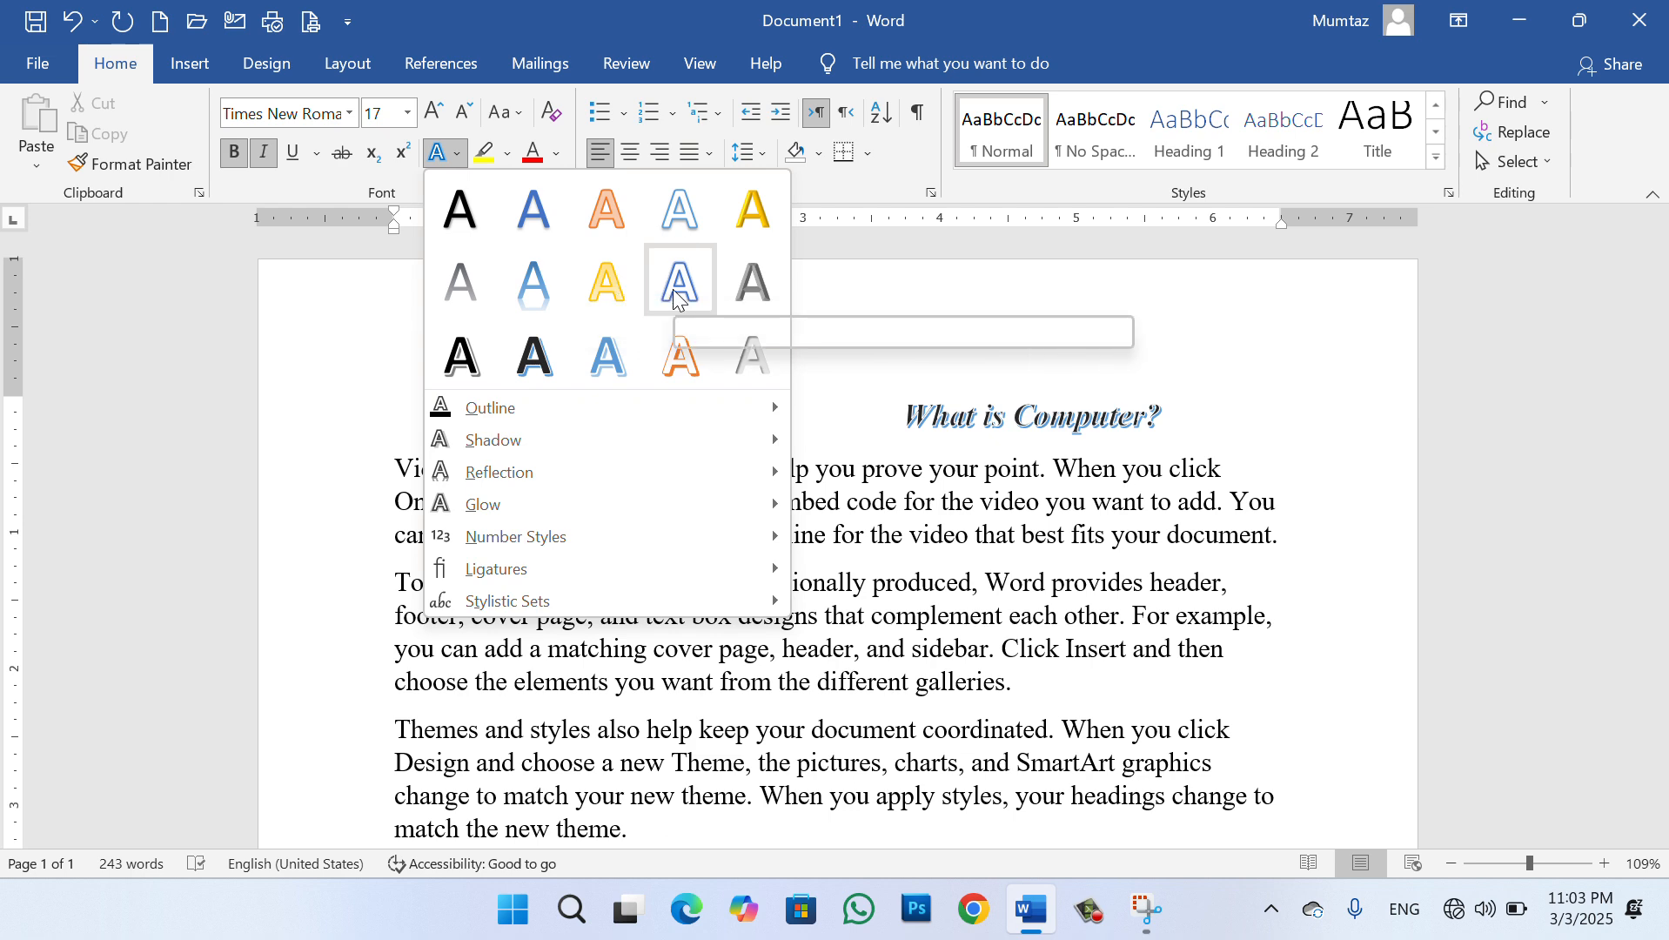
click(608, 354)
drag(1041, 402, 749, 404)
click(1130, 405)
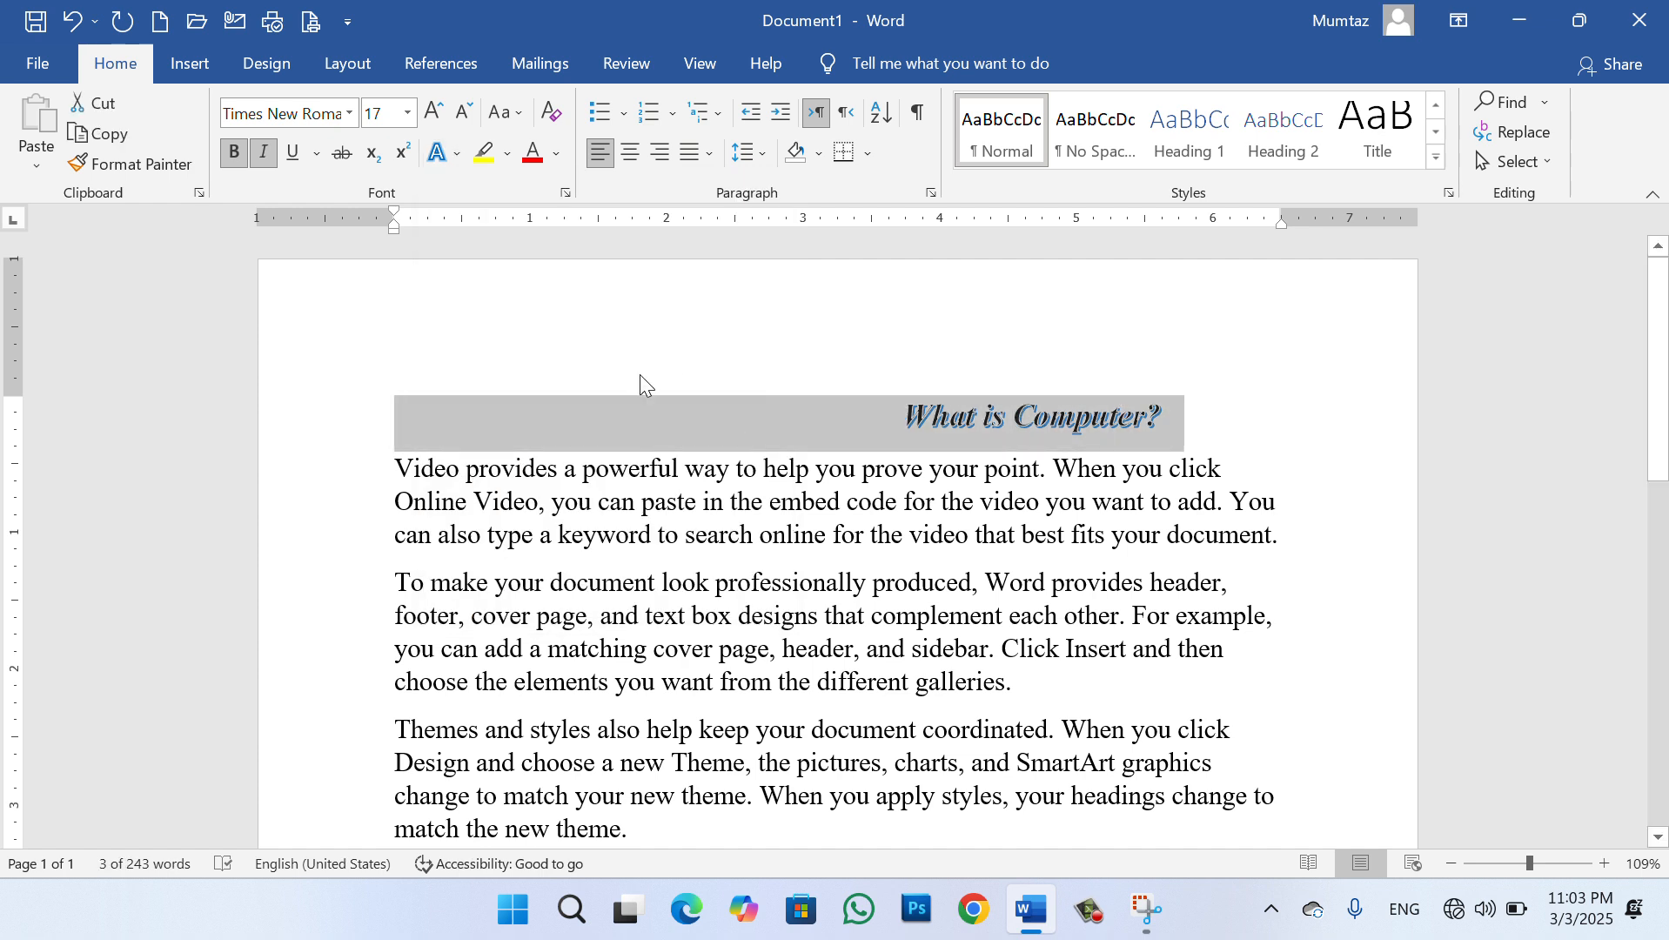
click(456, 154)
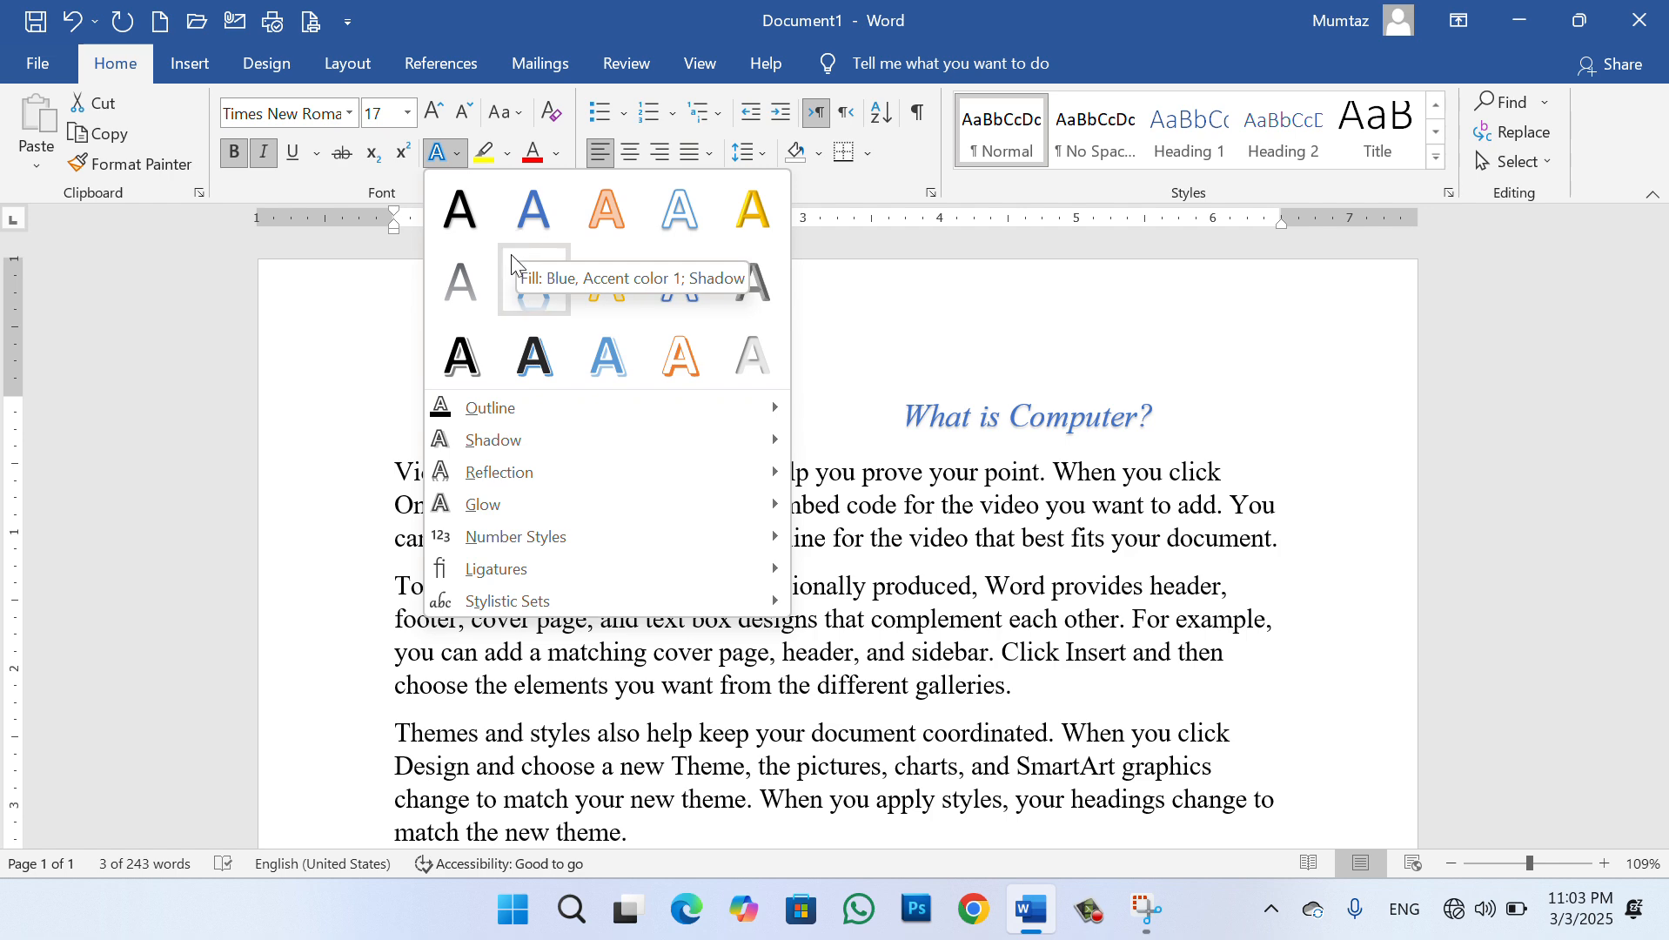
click(477, 357)
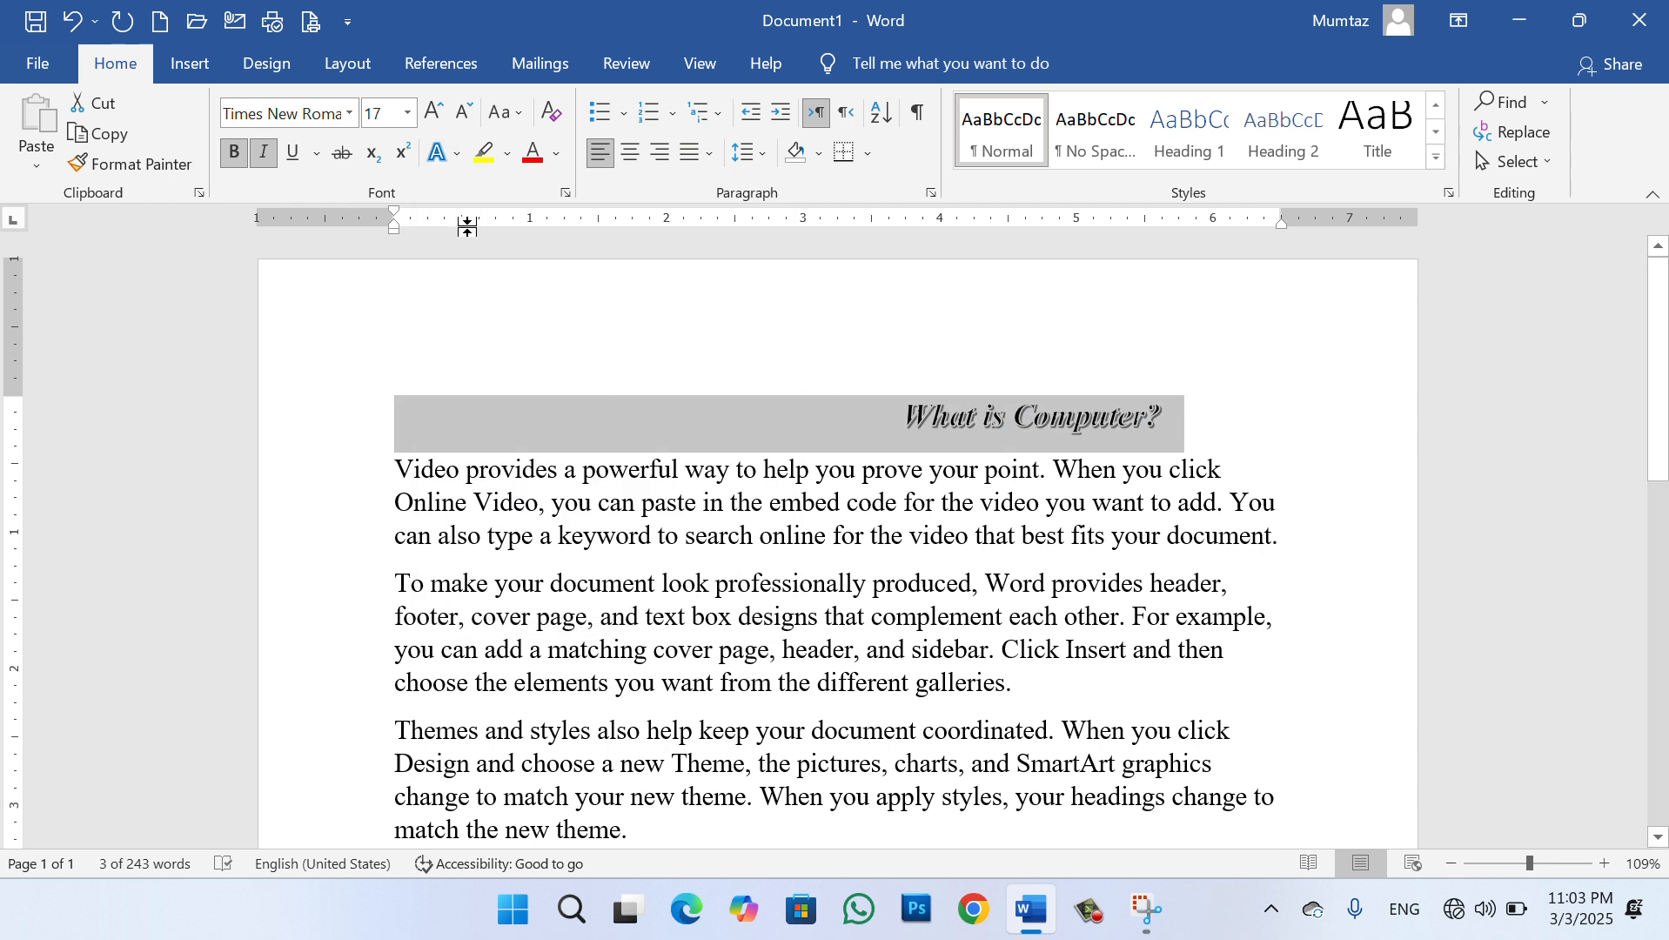
Change the text outline colour of the heading to black from the theme colours
click(449, 153)
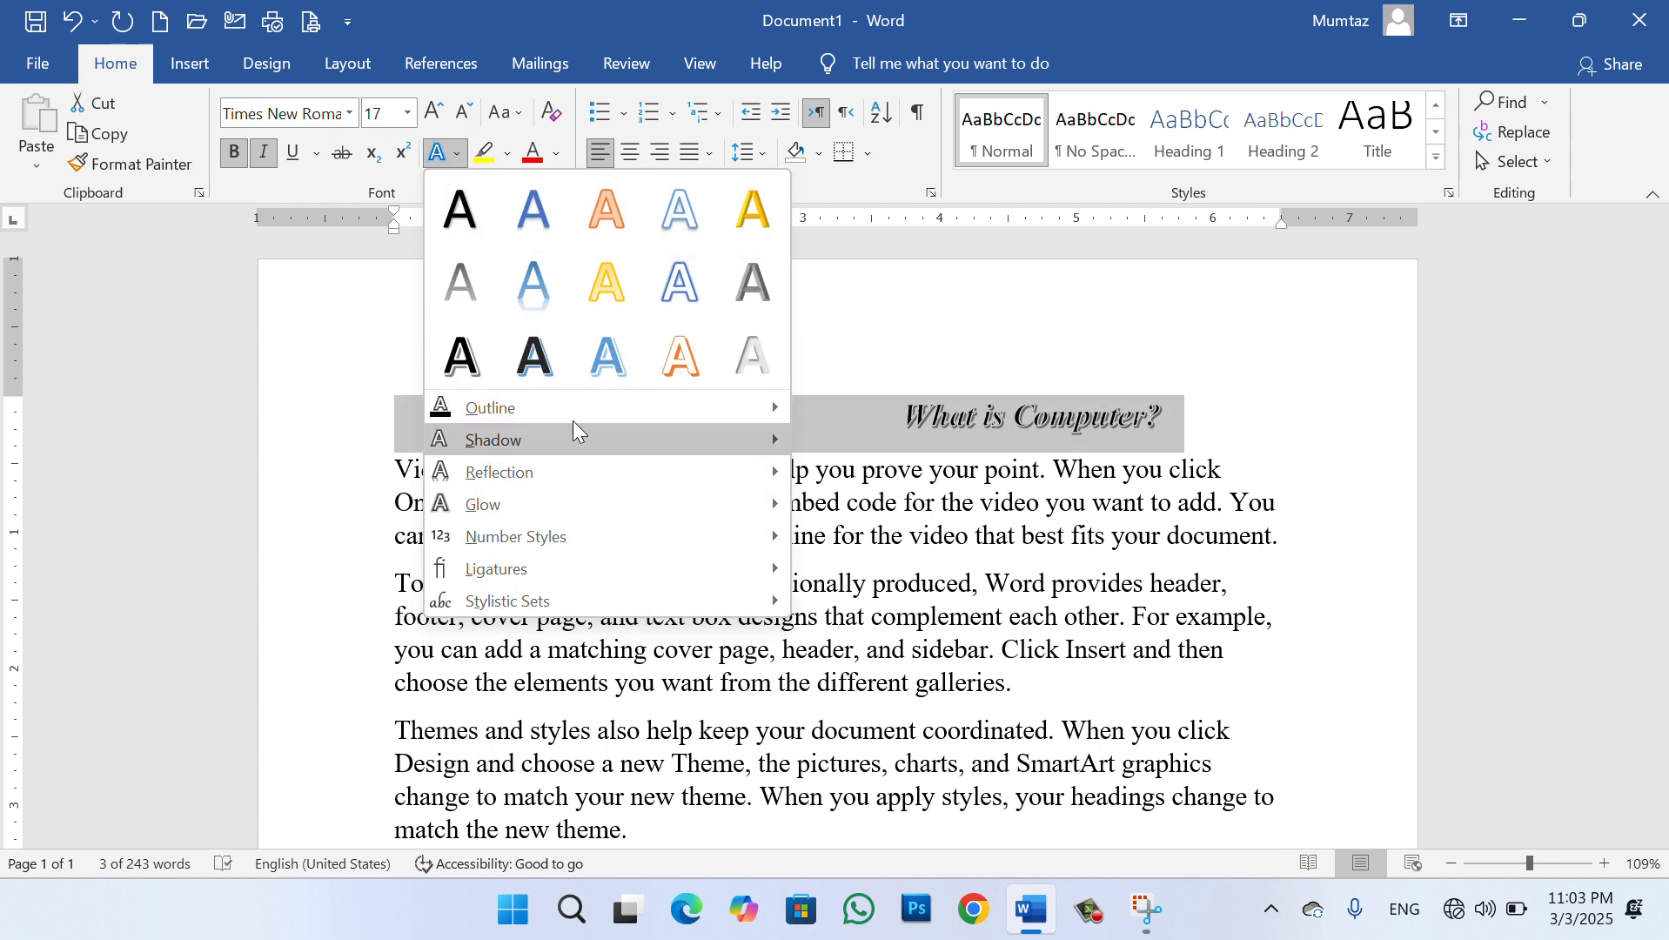
mouse_move(659, 409)
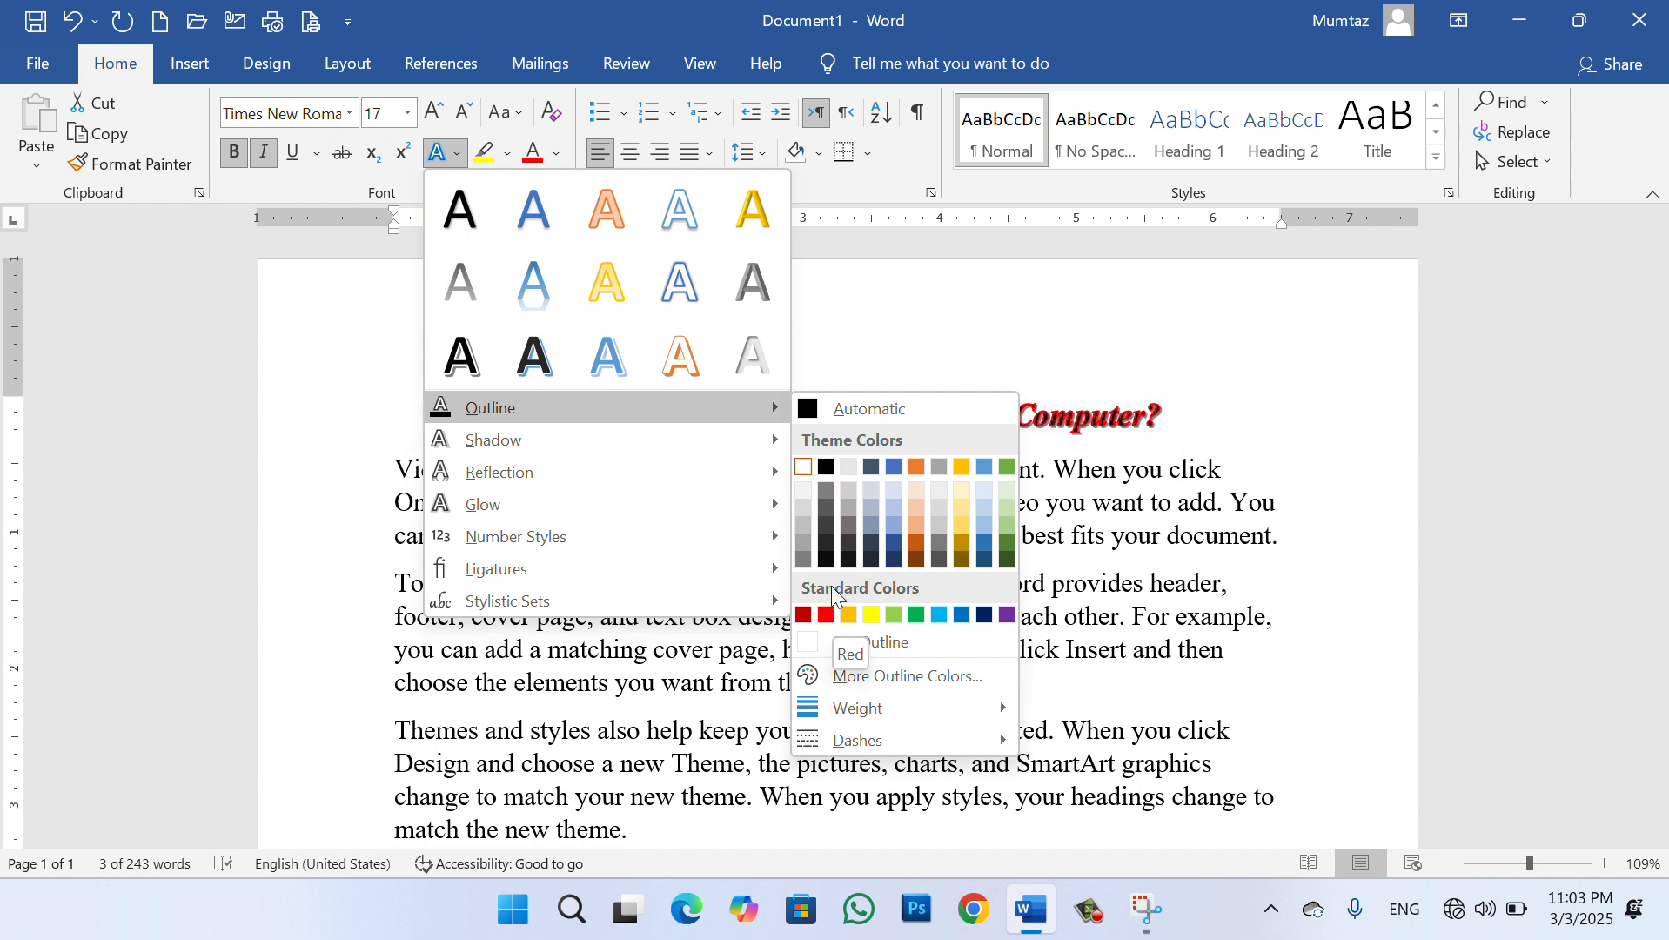
click(826, 466)
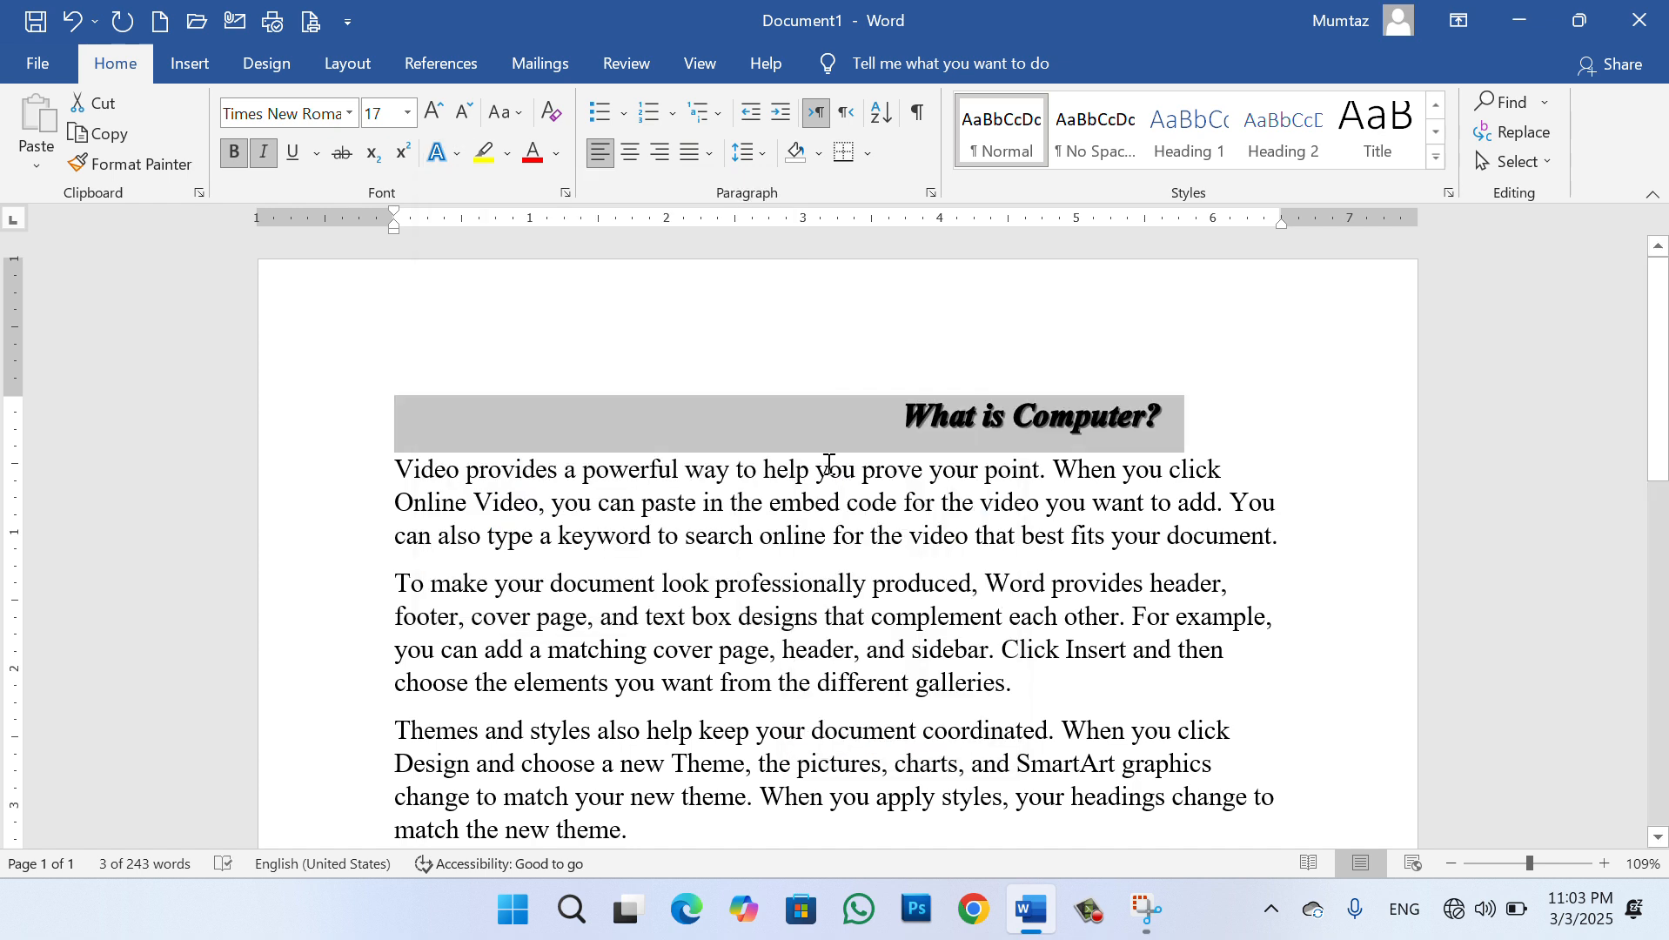
Apply the top inner shadow preset to the heading text
click(456, 153)
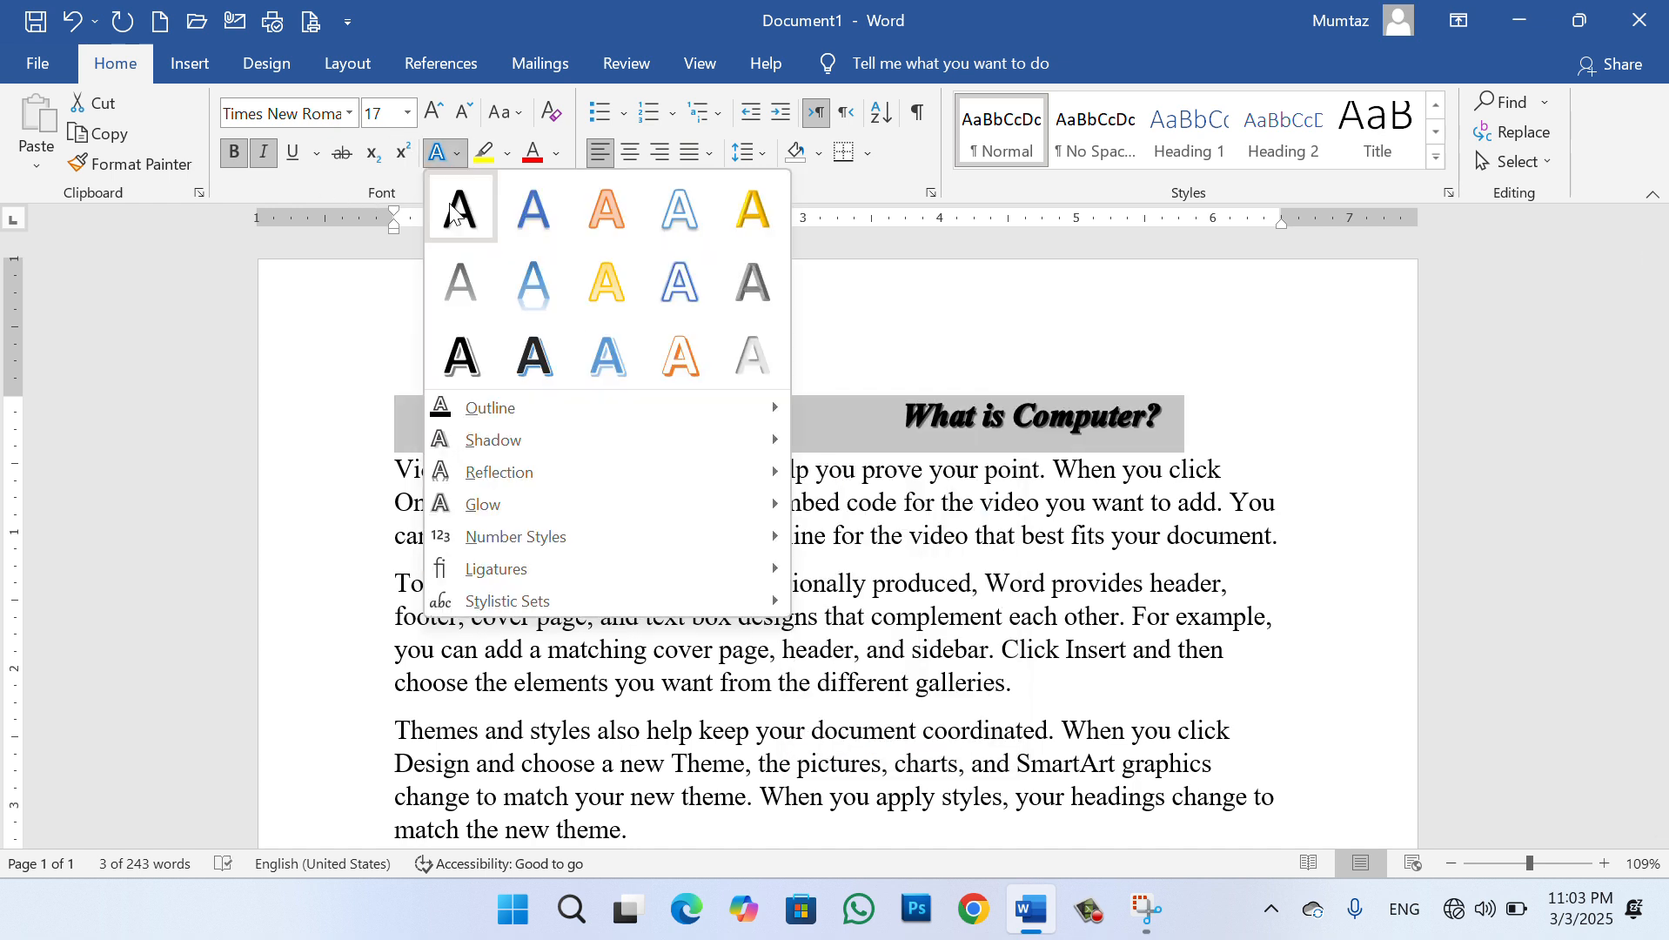
mouse_move(486, 440)
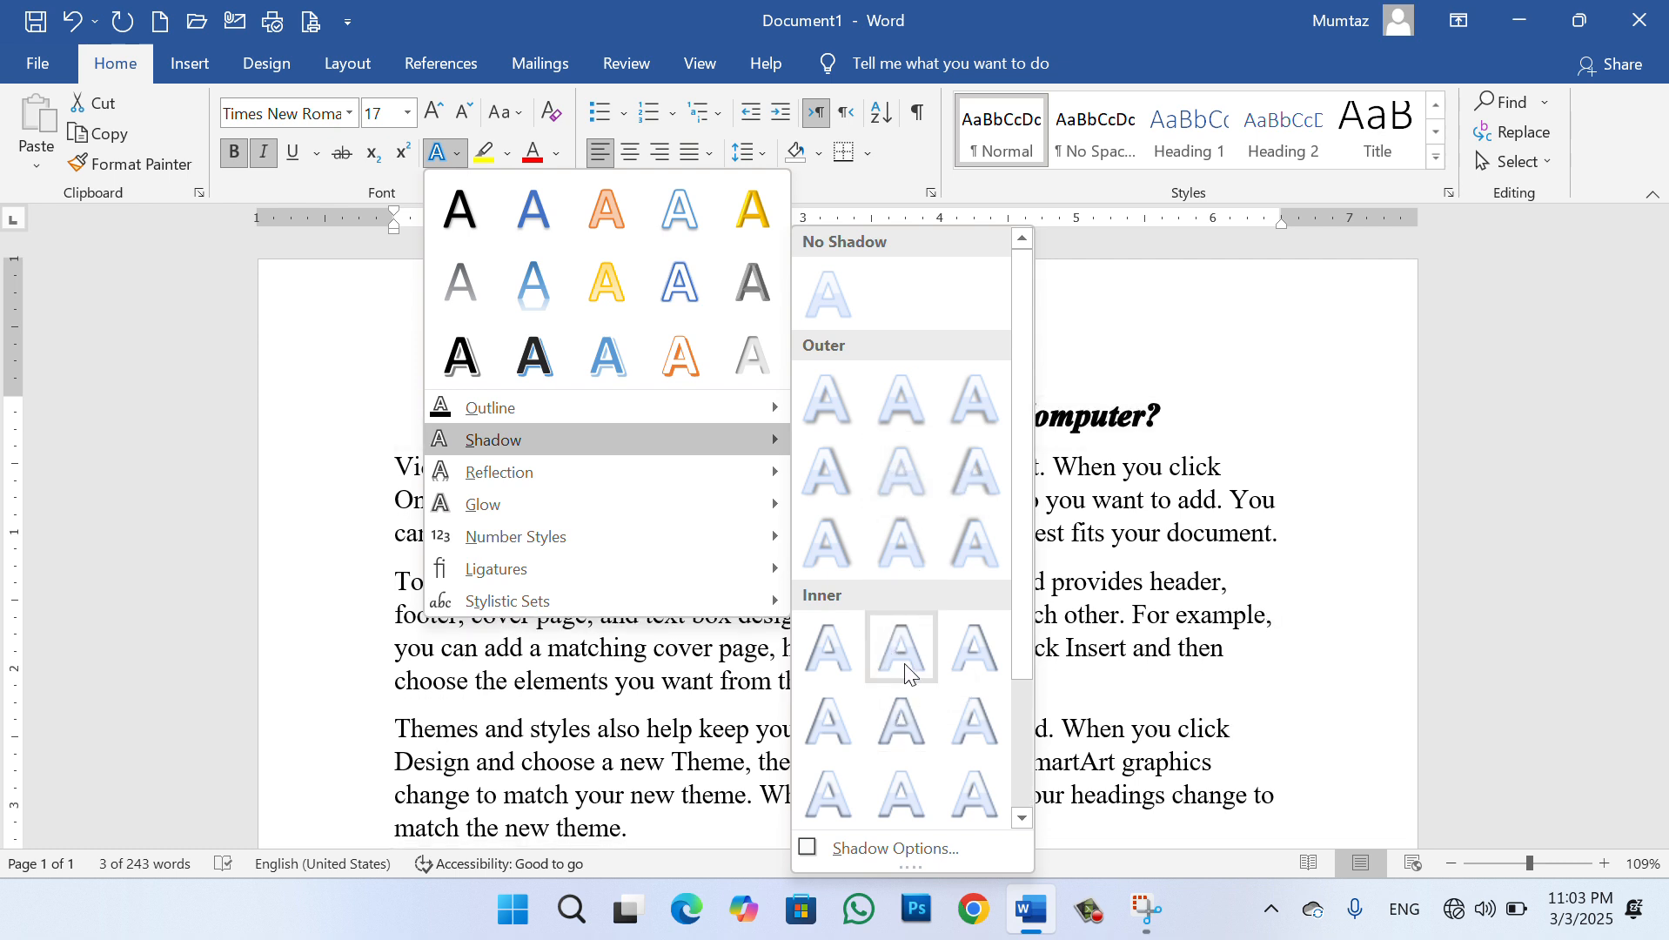
key(Escape)
key(Escape)
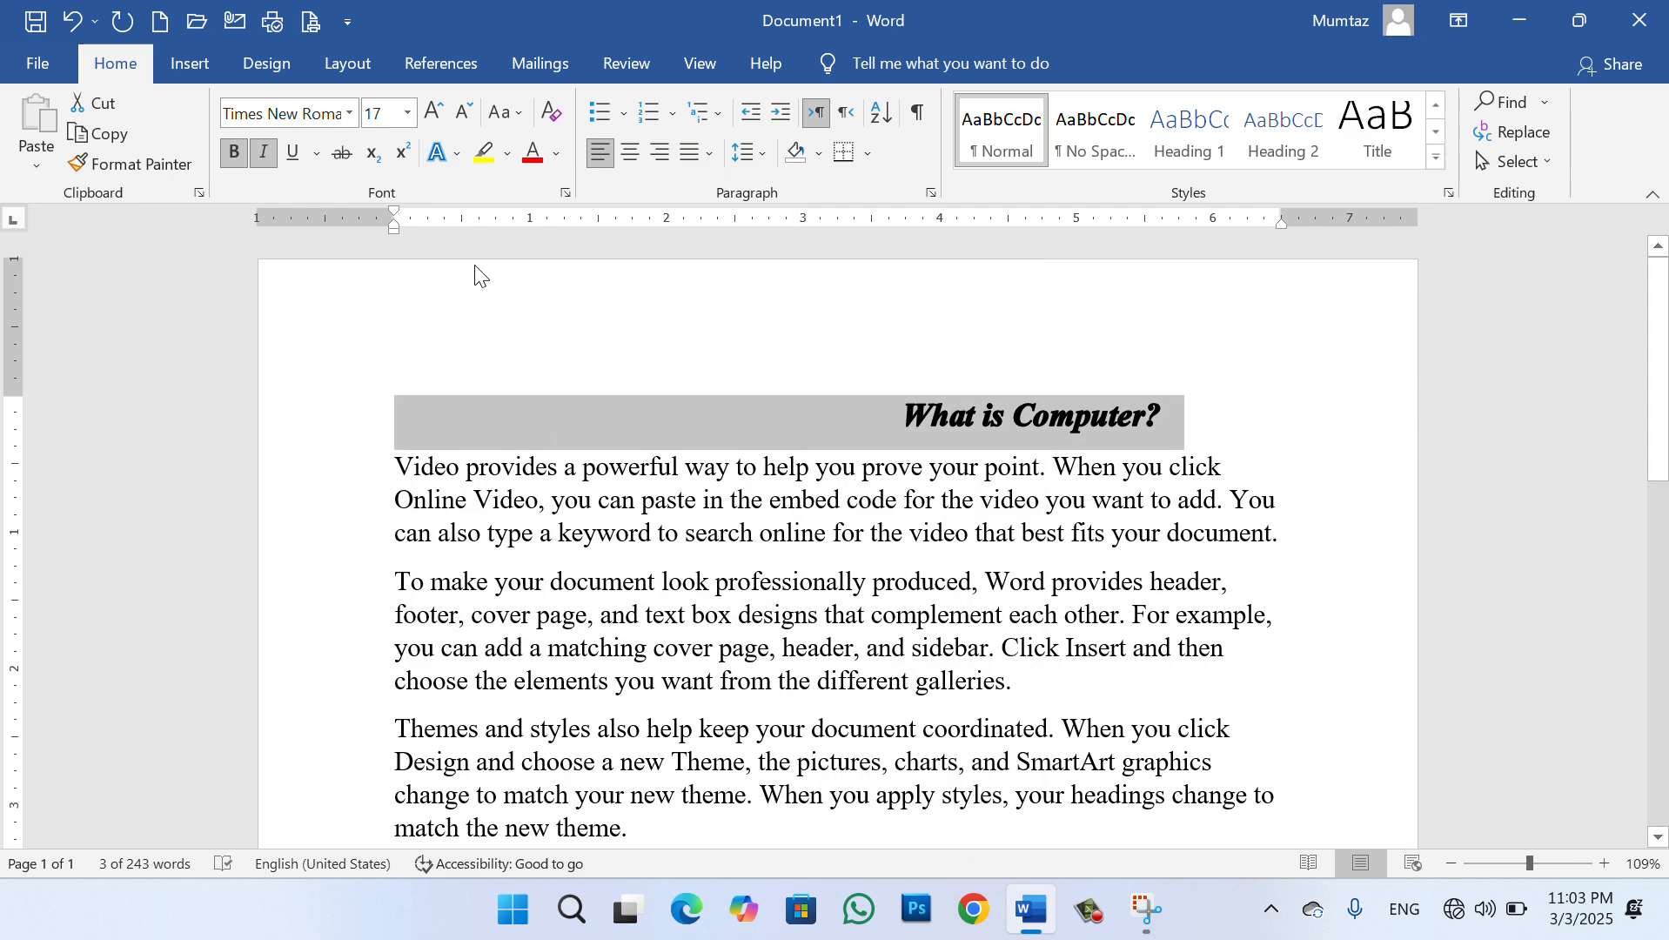
In the heading's shadow options, set transparency to 100%, blur to 100 pt, angle to 63° and distance to 132 pt
click(442, 153)
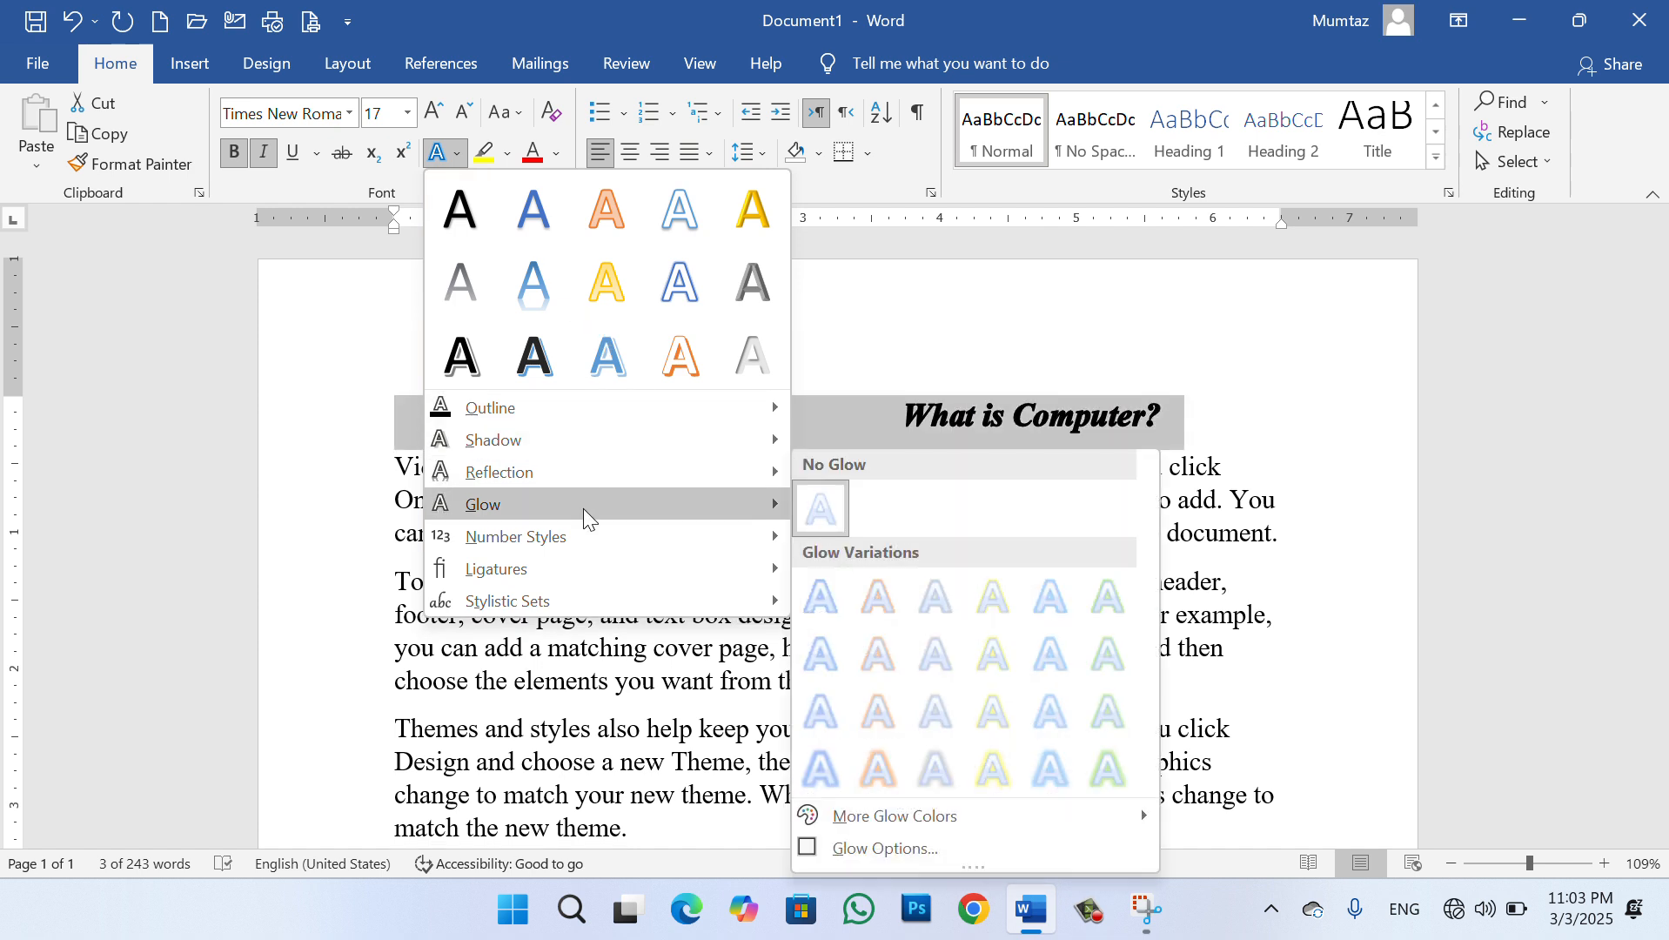
mouse_move(668, 558)
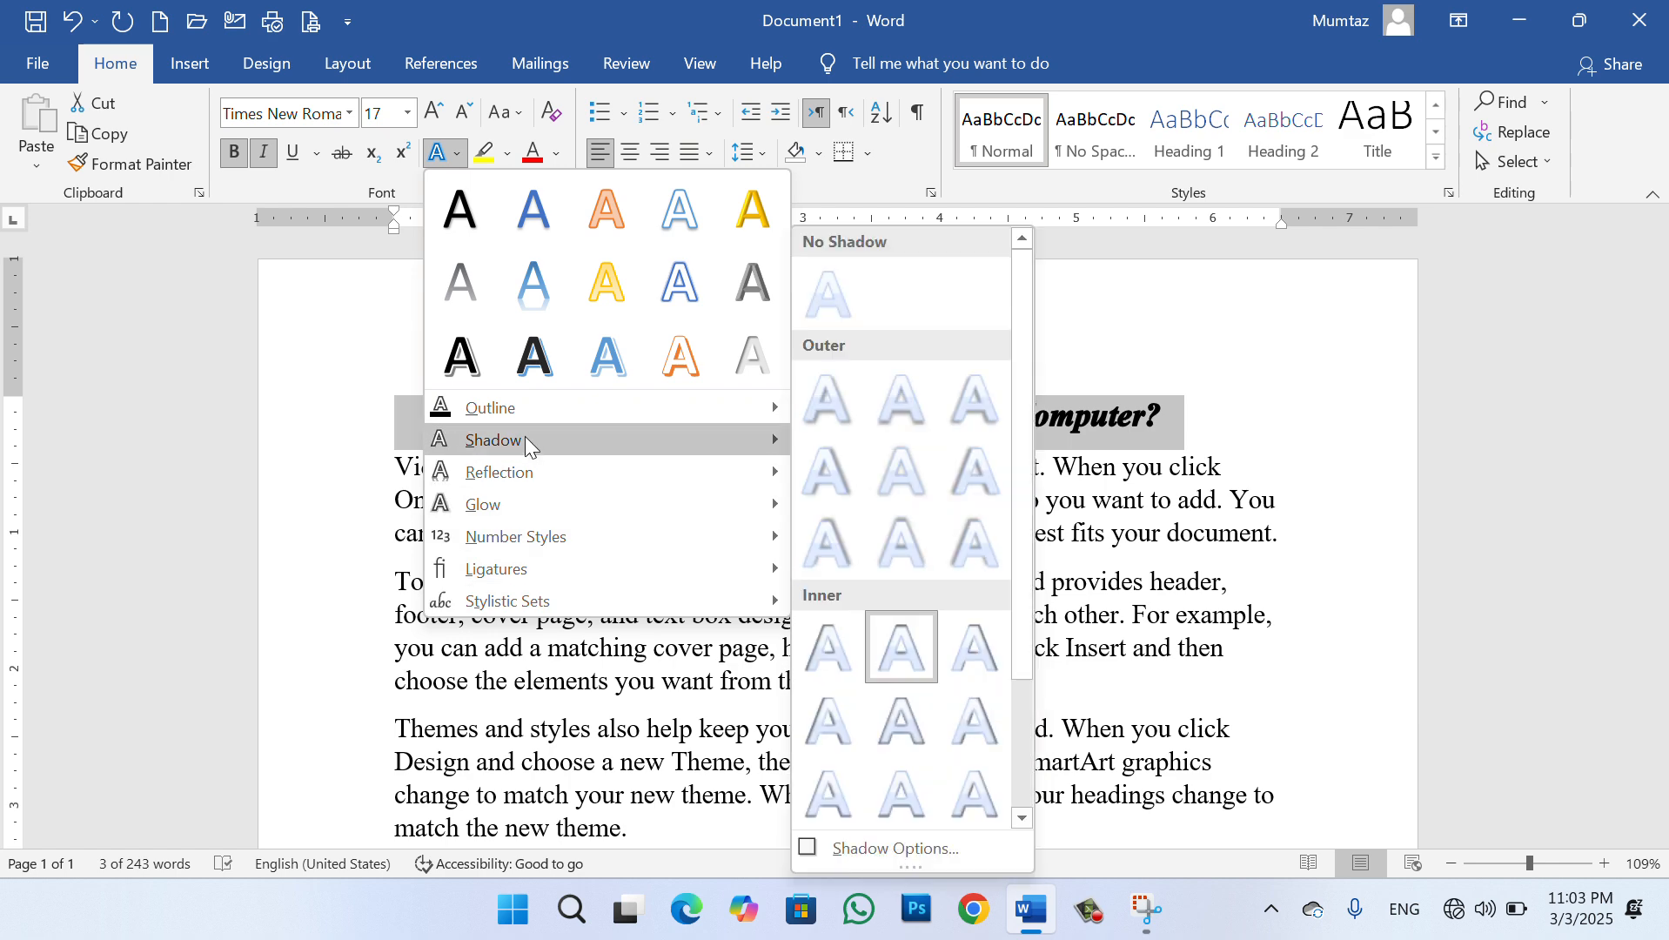
click(848, 852)
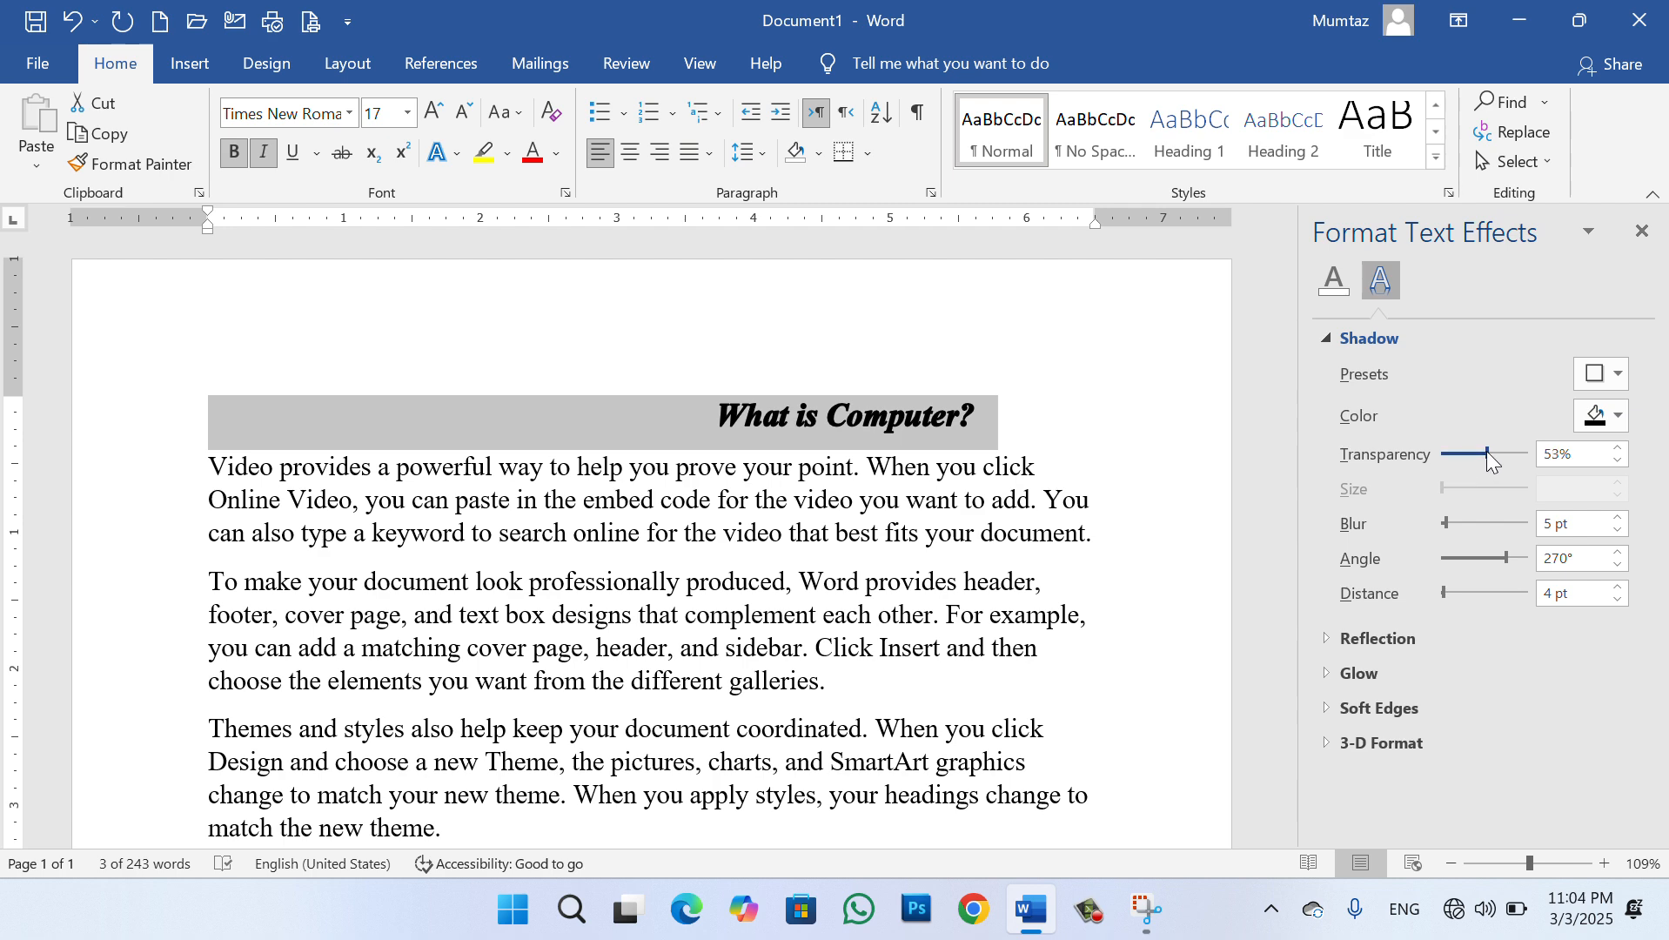
drag(1499, 451, 1531, 437)
drag(1452, 524, 1507, 524)
drag(1505, 562, 1460, 567)
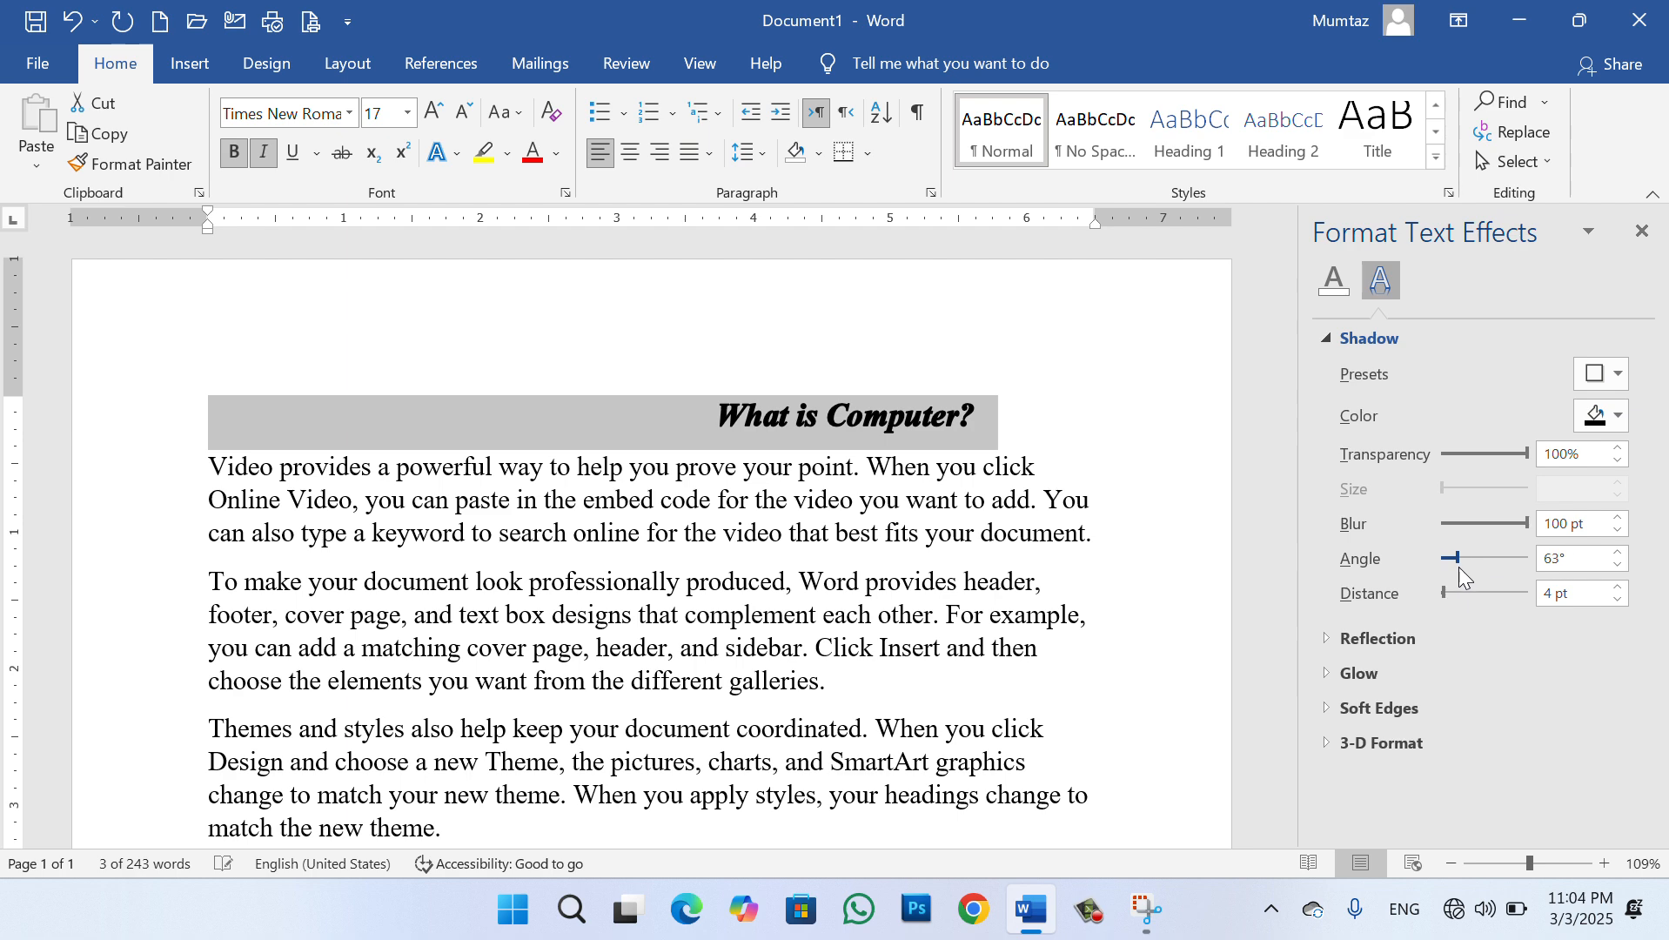
click(1502, 598)
drag(1447, 595, 1498, 594)
Change the heading's shadow colour to red and close the text effects formatting pane
click(1609, 425)
click(1475, 623)
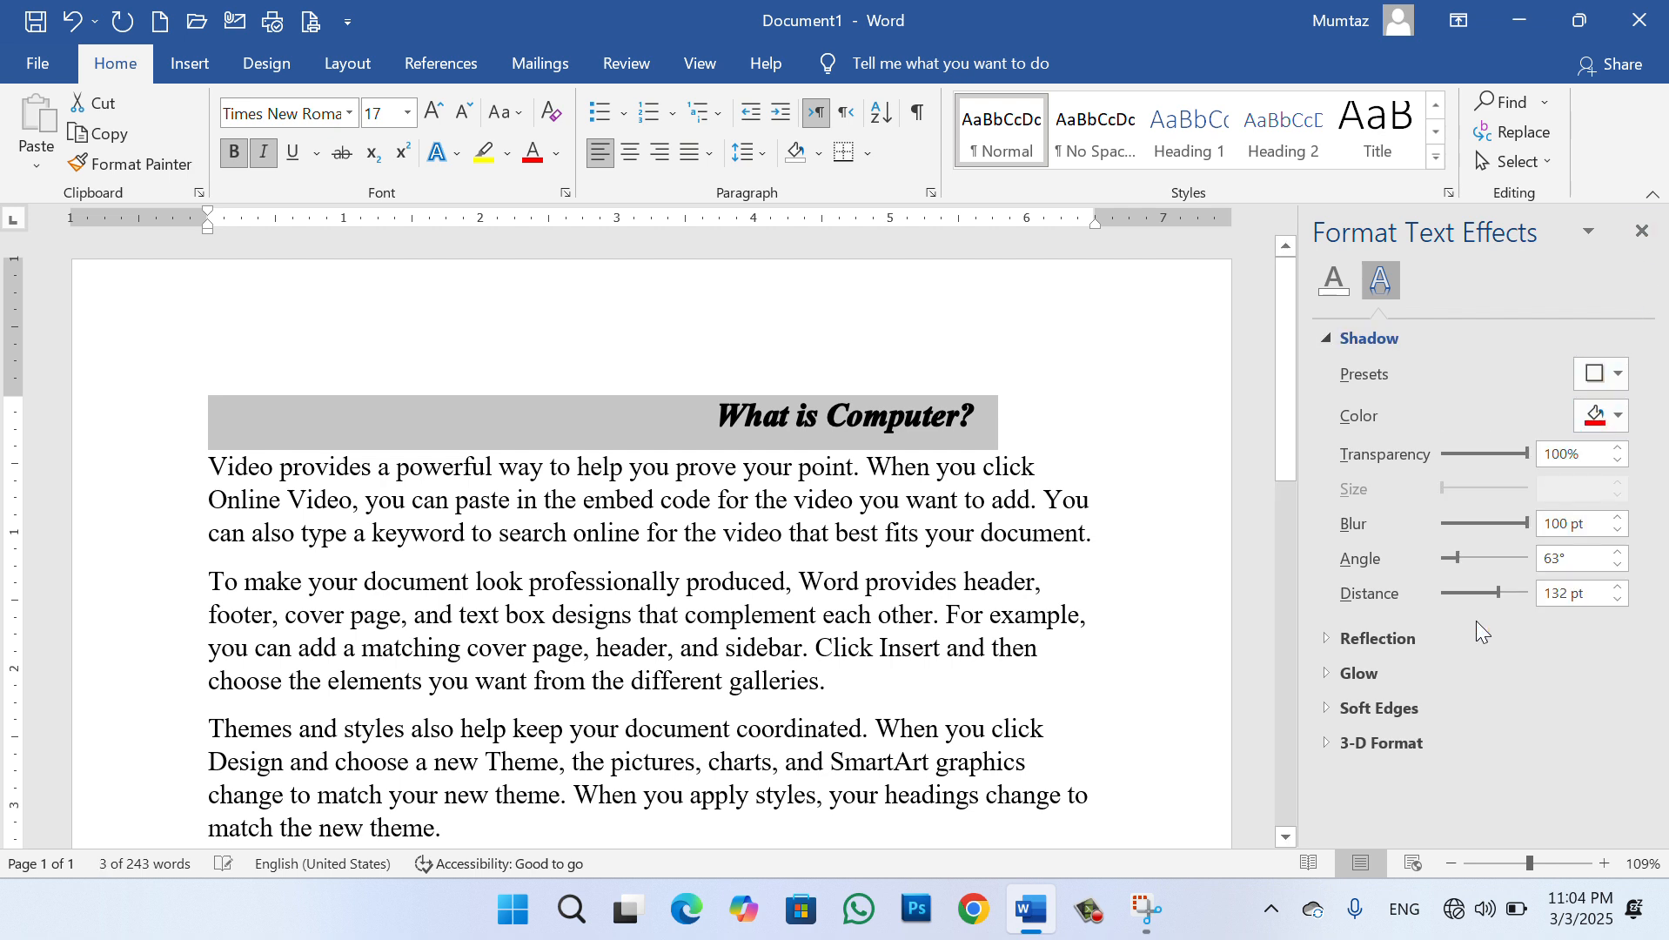
click(1642, 231)
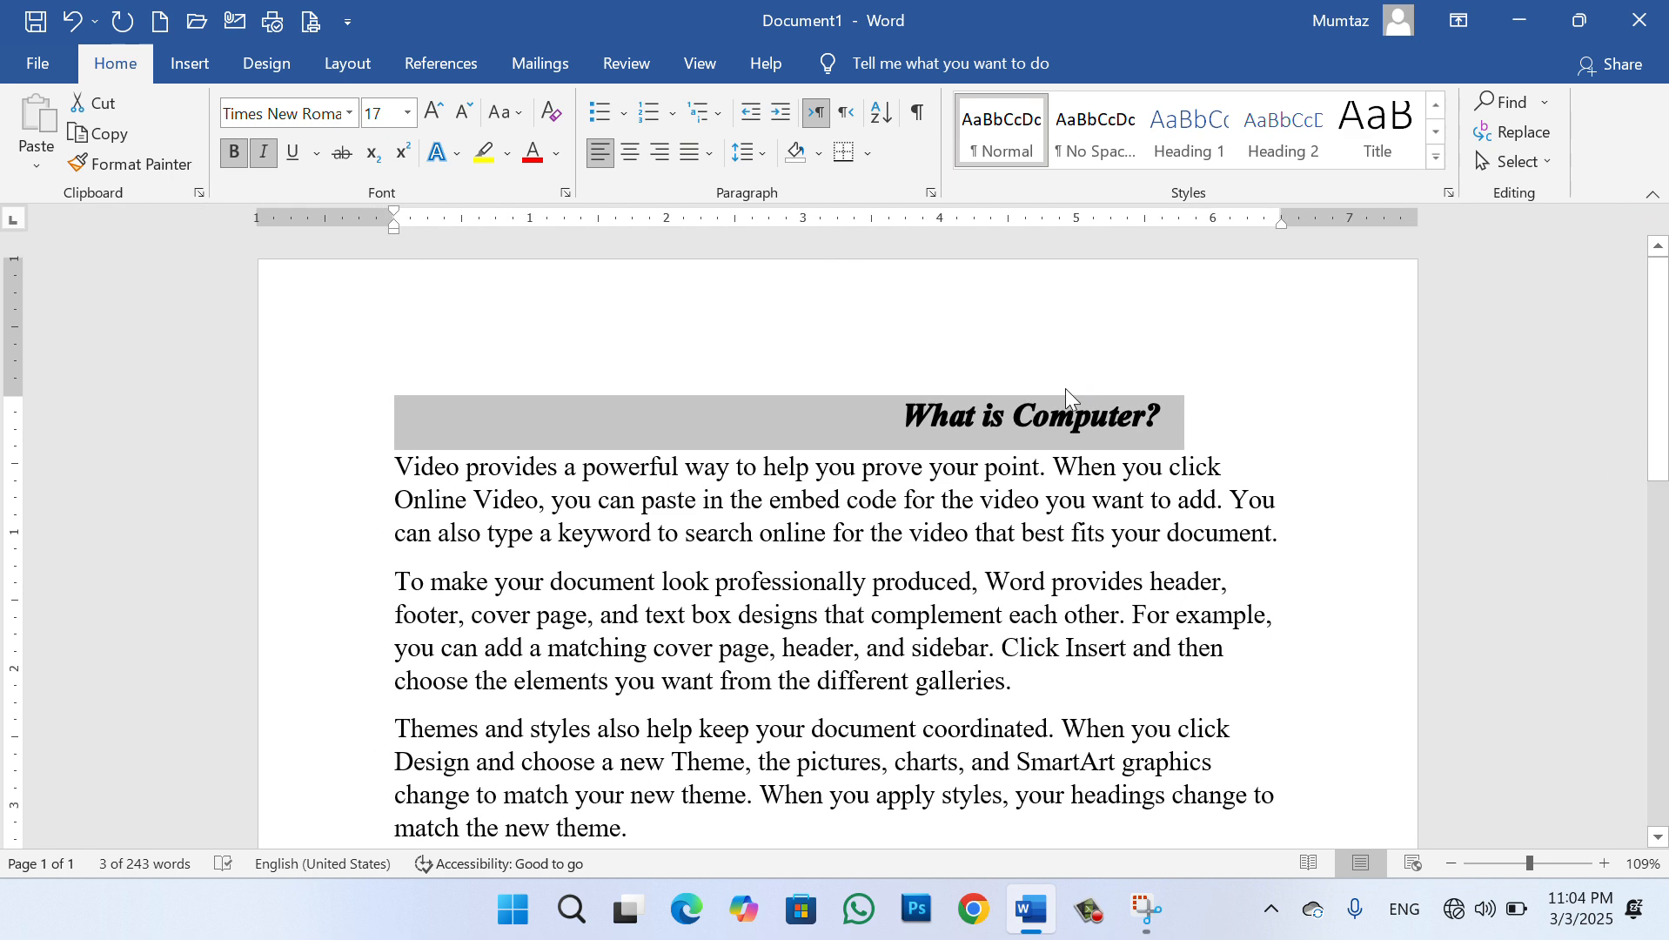
Return the heading to the left margin by removing its leading space, trying centre alignment and settling on left alignment
click(1049, 415)
triple_click(971, 415)
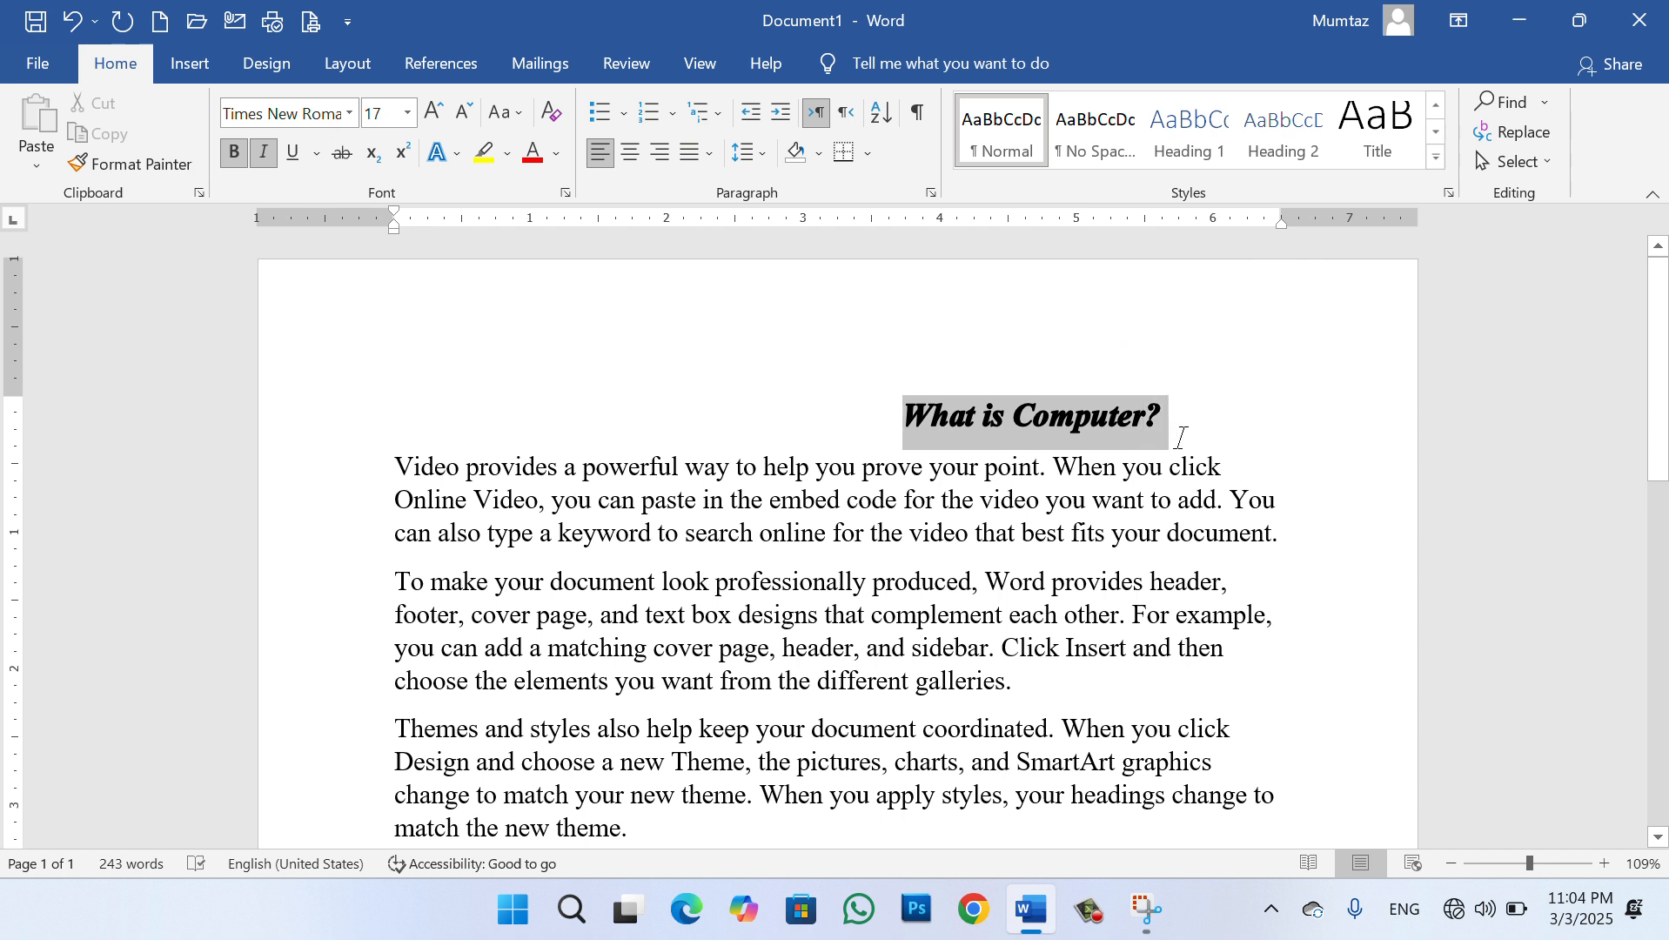
click(631, 153)
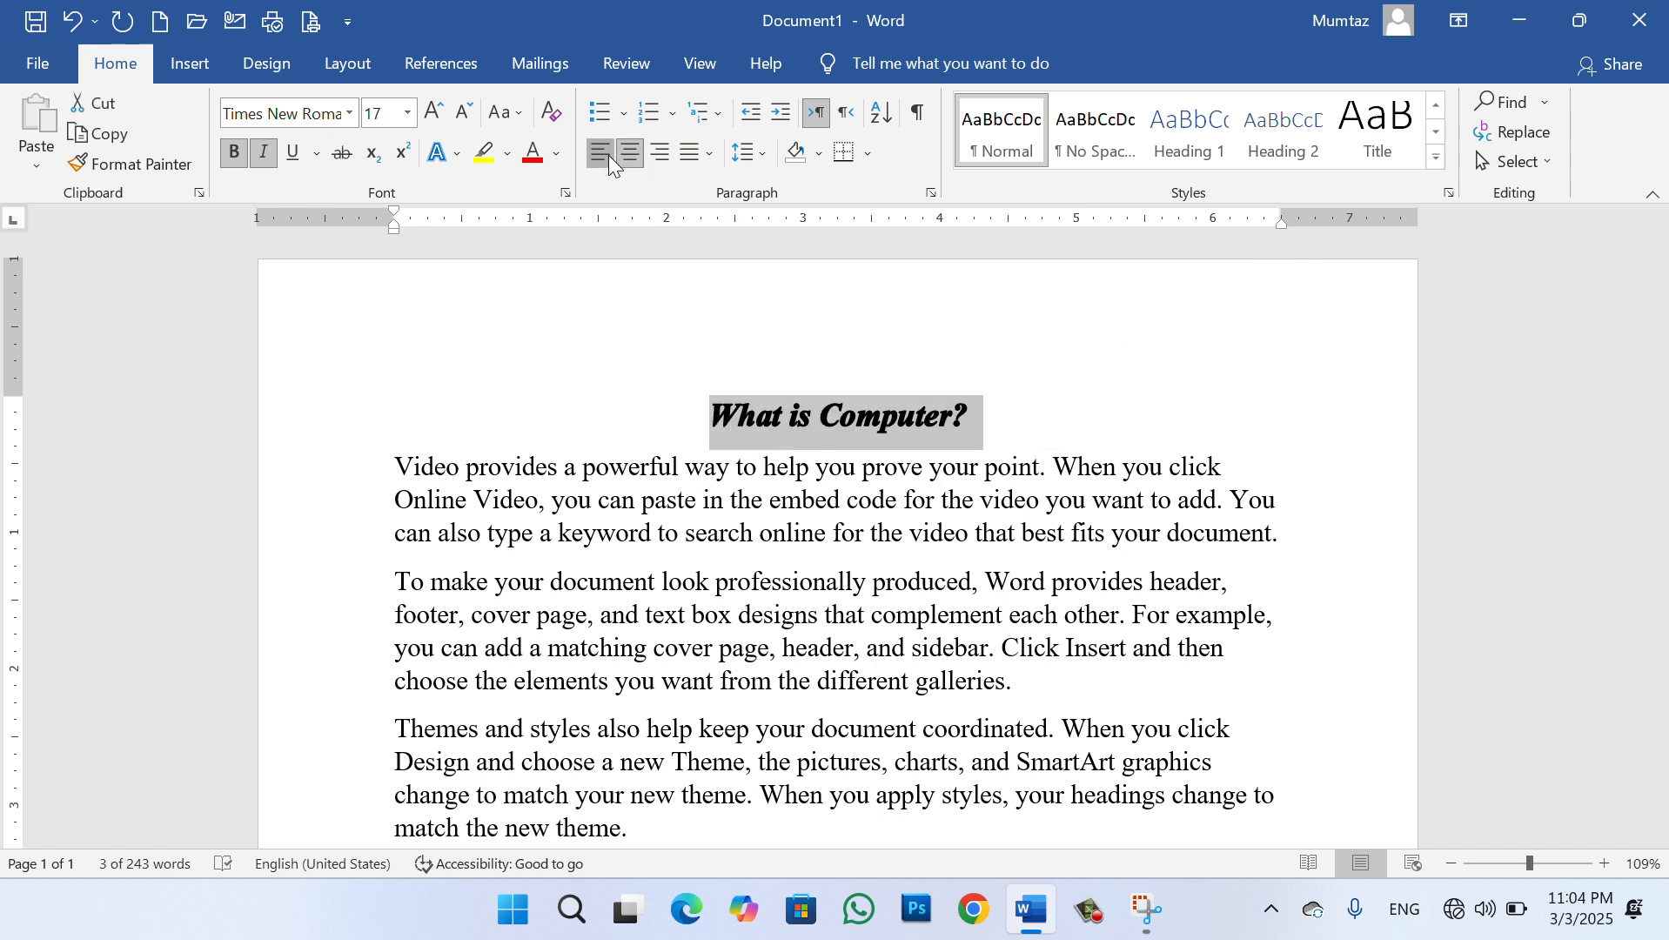
click(600, 153)
Apply the centred outer shadow preset to the "What is Computer?" heading
click(674, 384)
drag(664, 416, 369, 432)
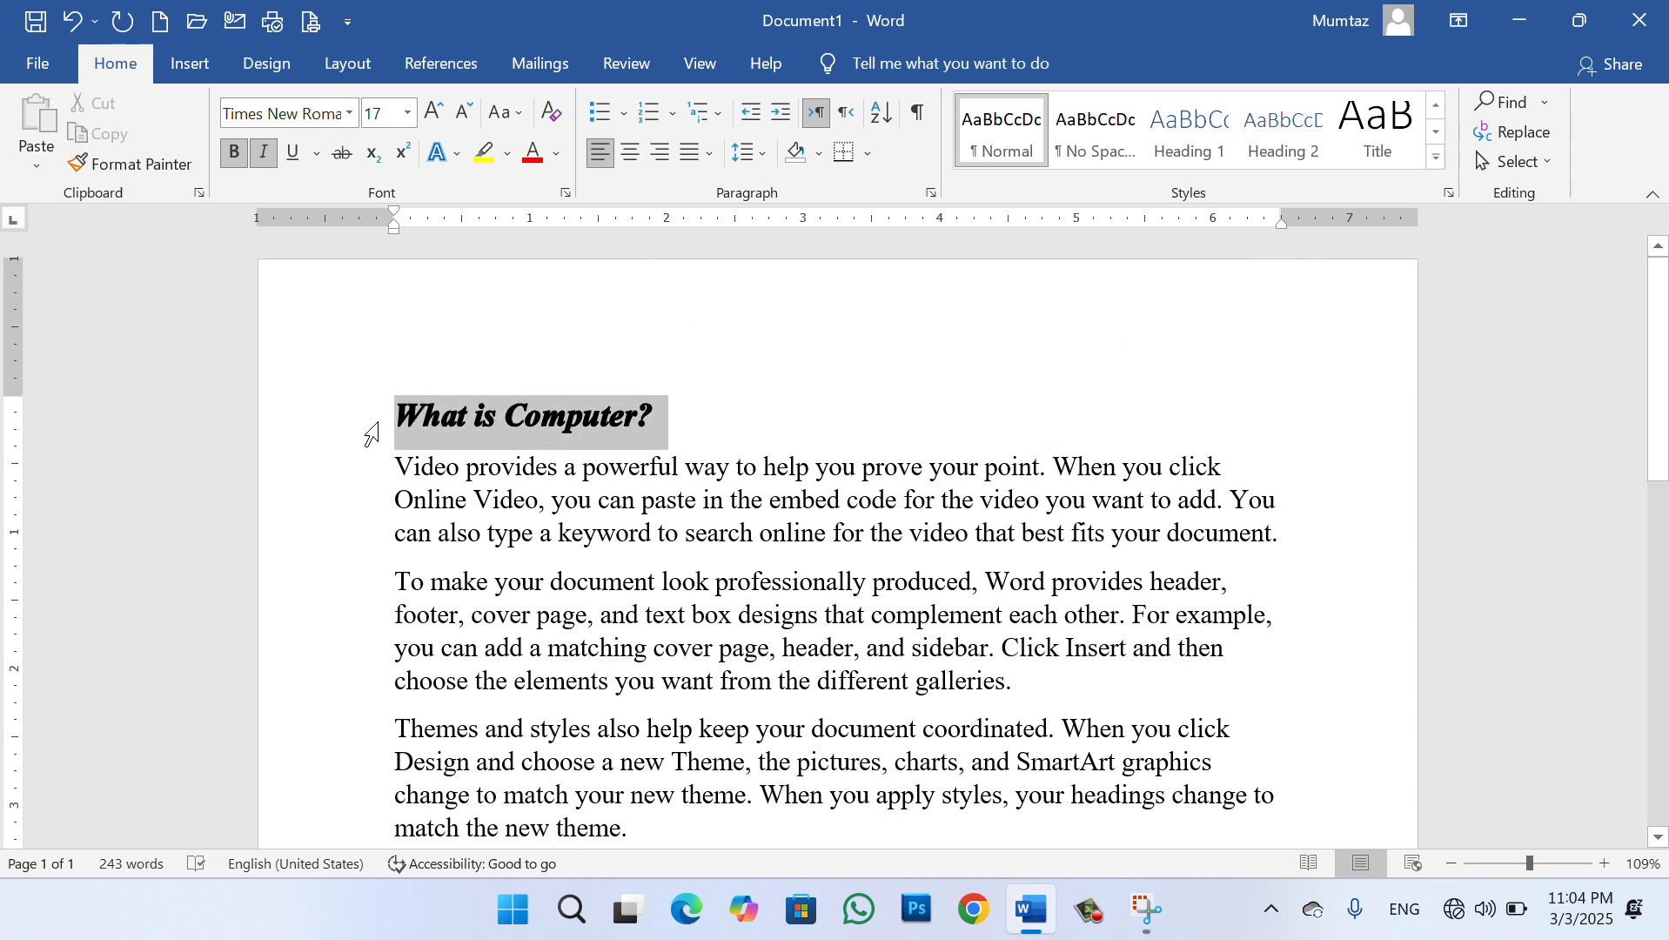
click(444, 154)
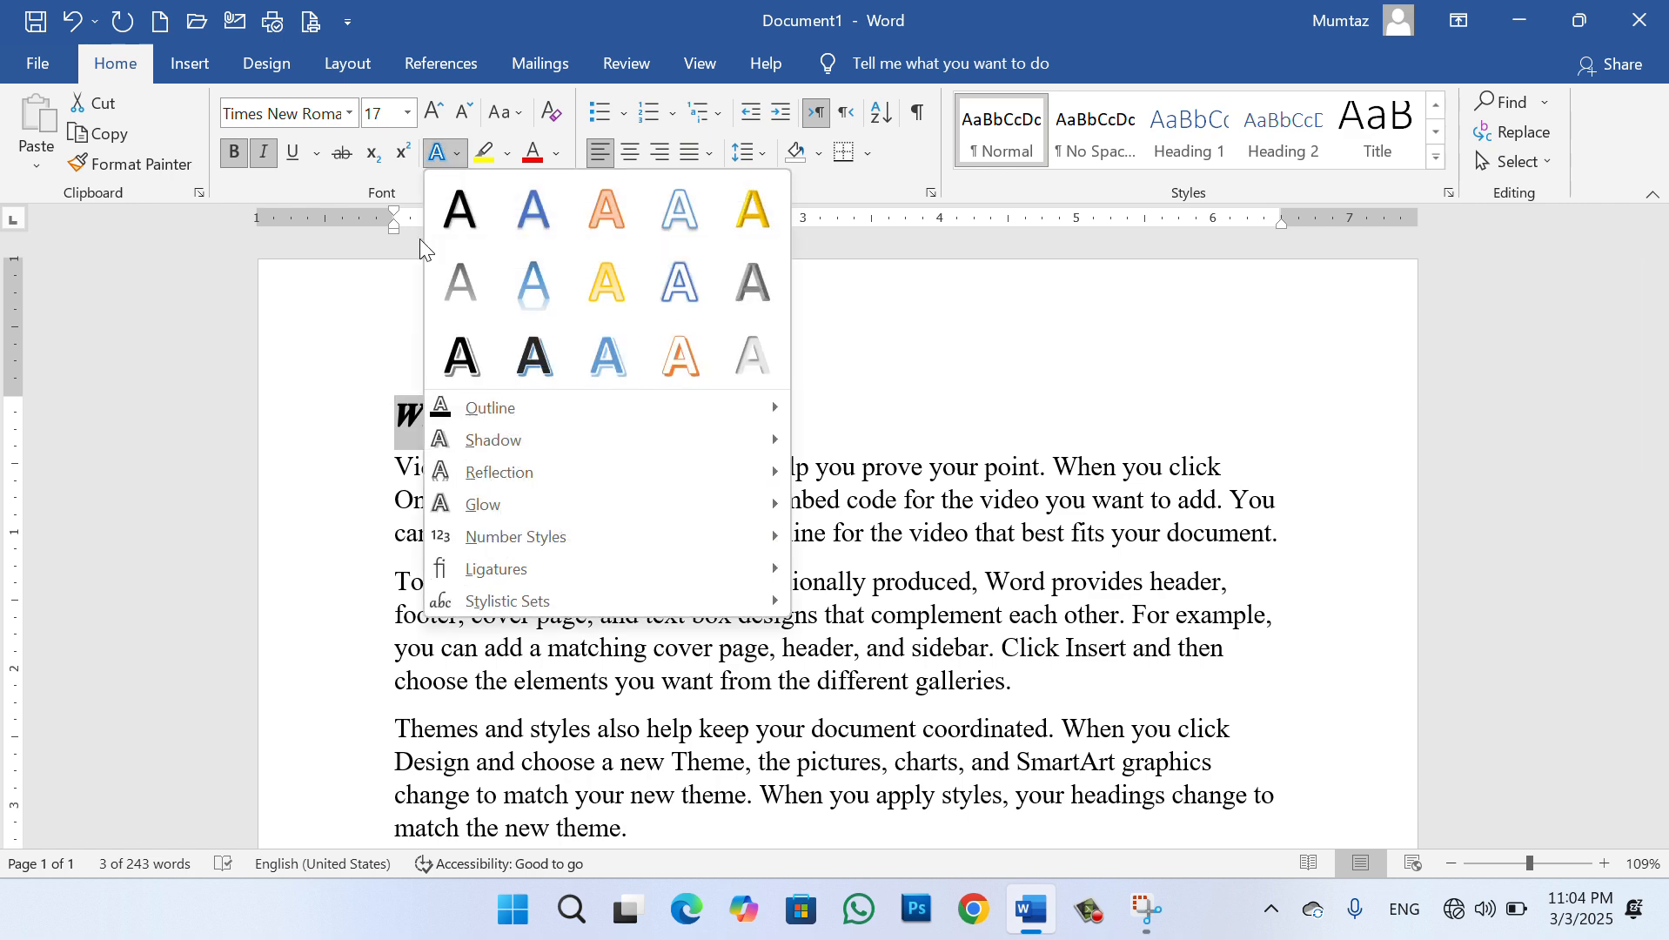
mouse_move(607, 442)
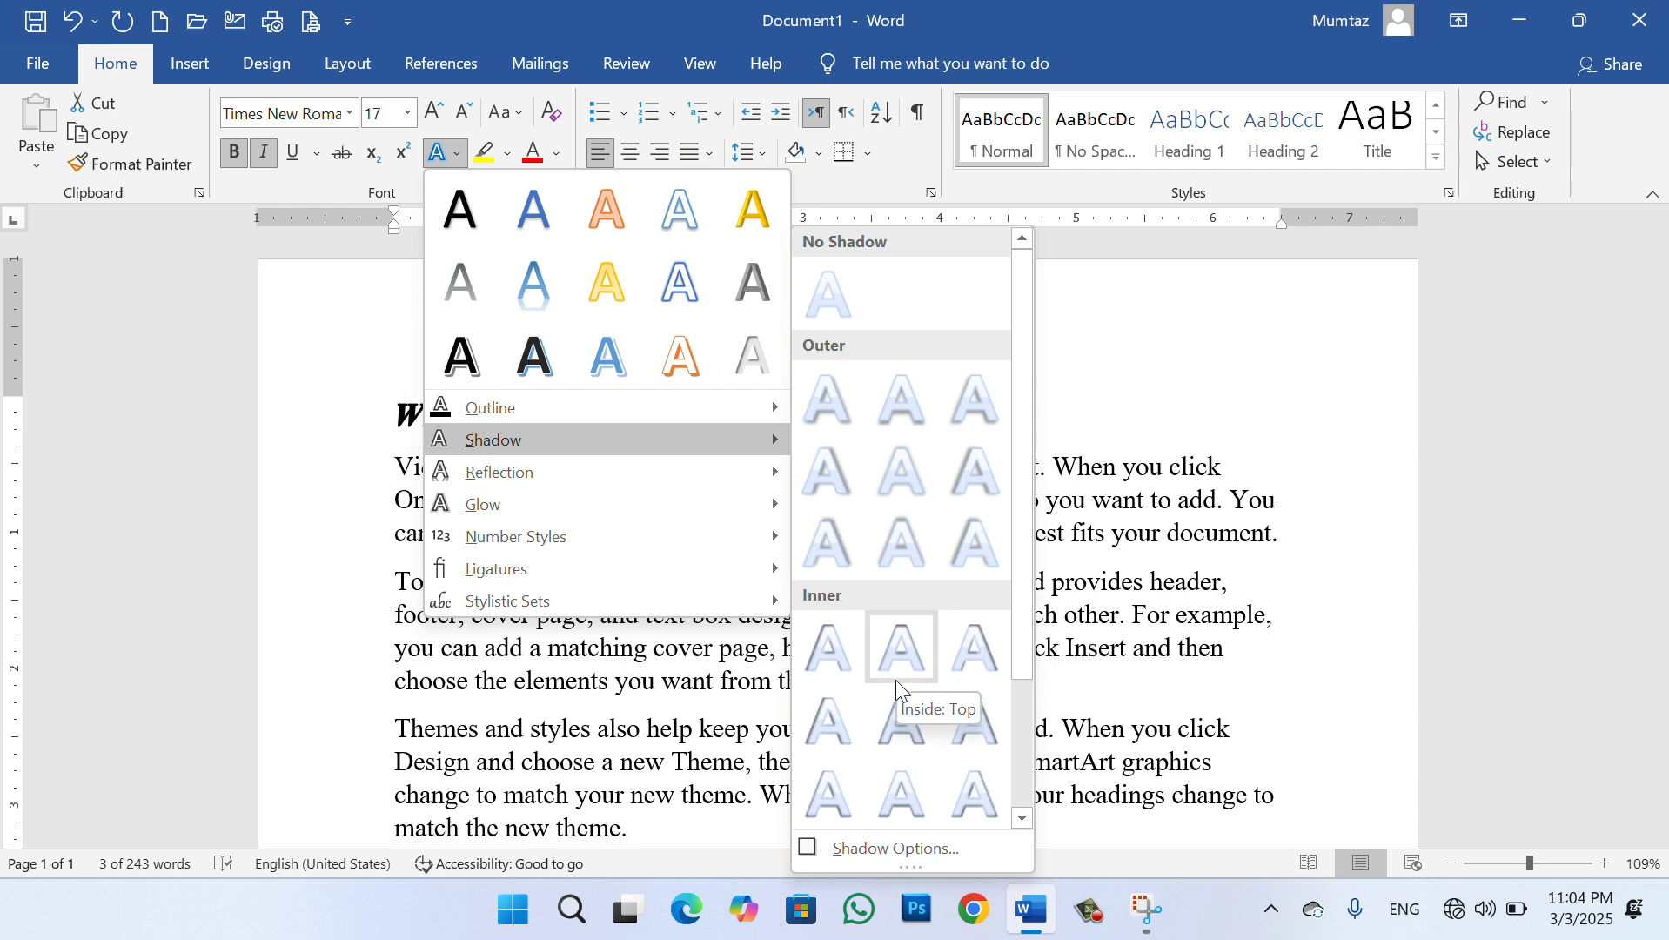
click(893, 458)
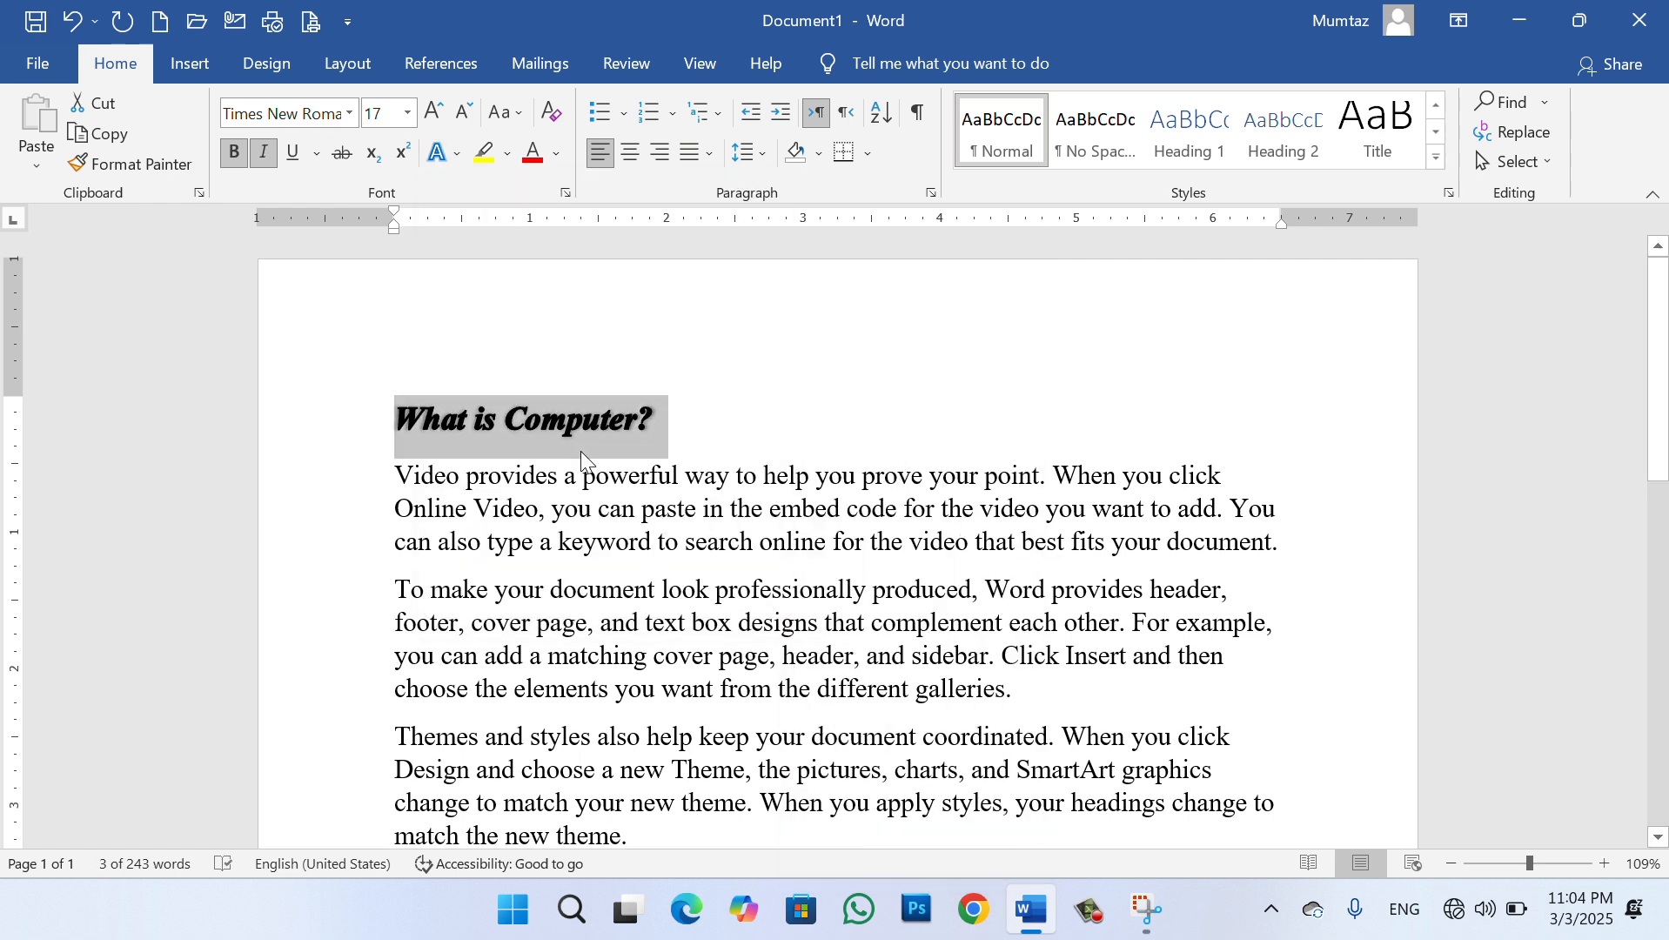
click(580, 451)
In the heading's shadow options, set transparency to 58%, size to 98%, blur to 9 pt and angle to 20°
drag(678, 419, 393, 420)
click(463, 158)
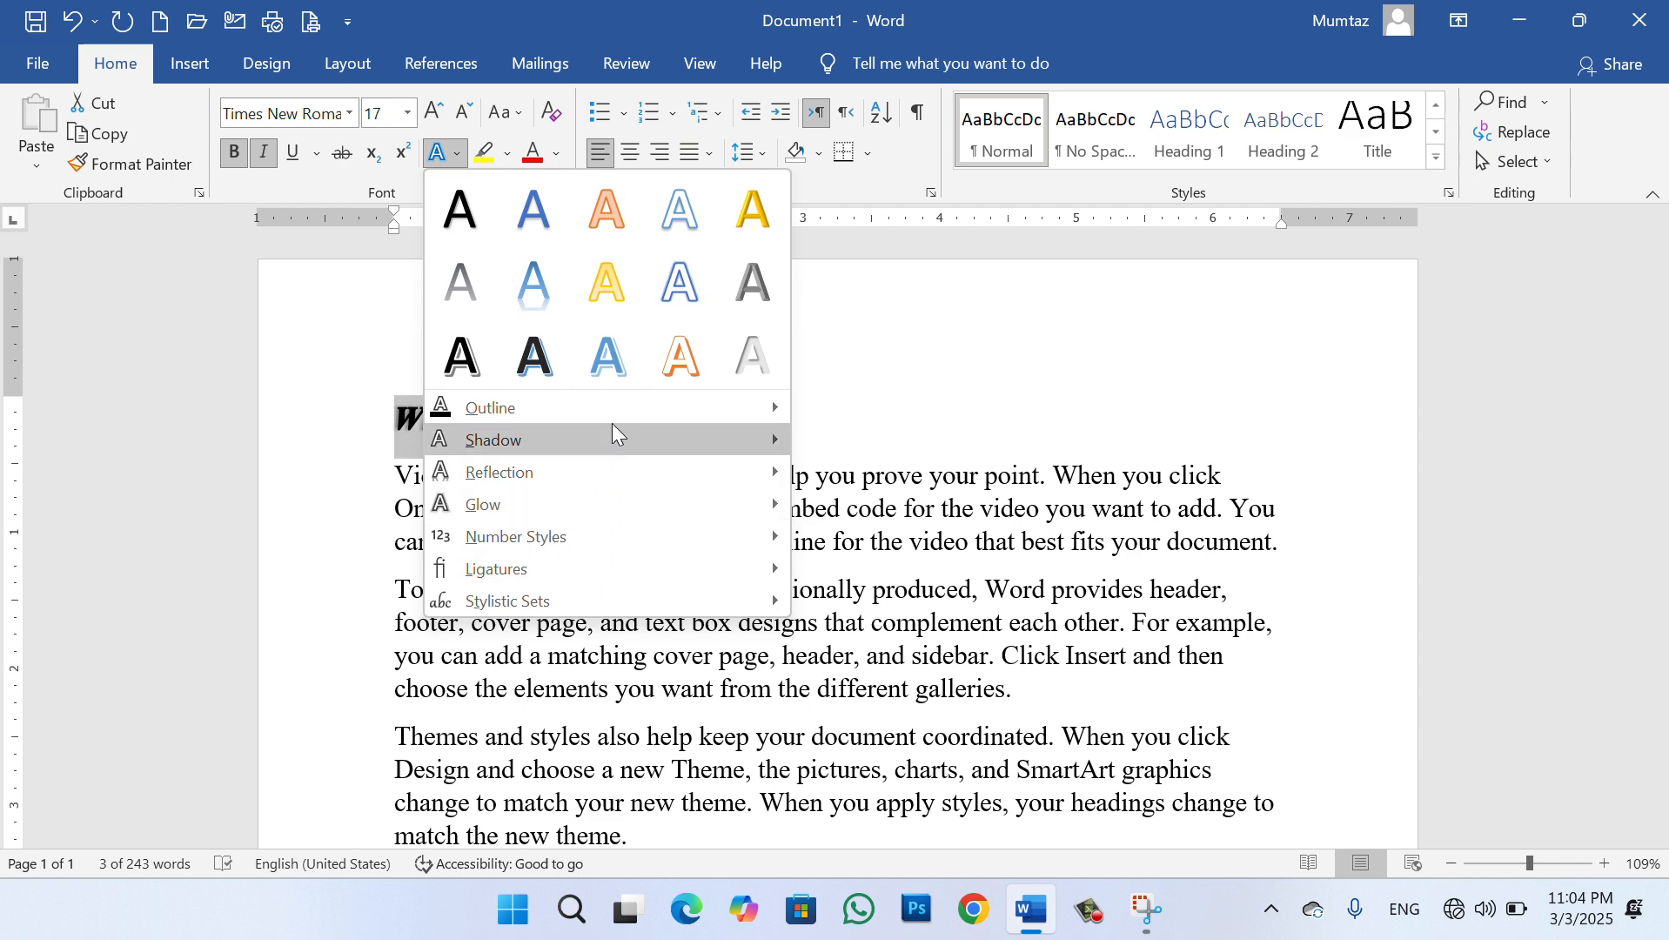
mouse_move(639, 433)
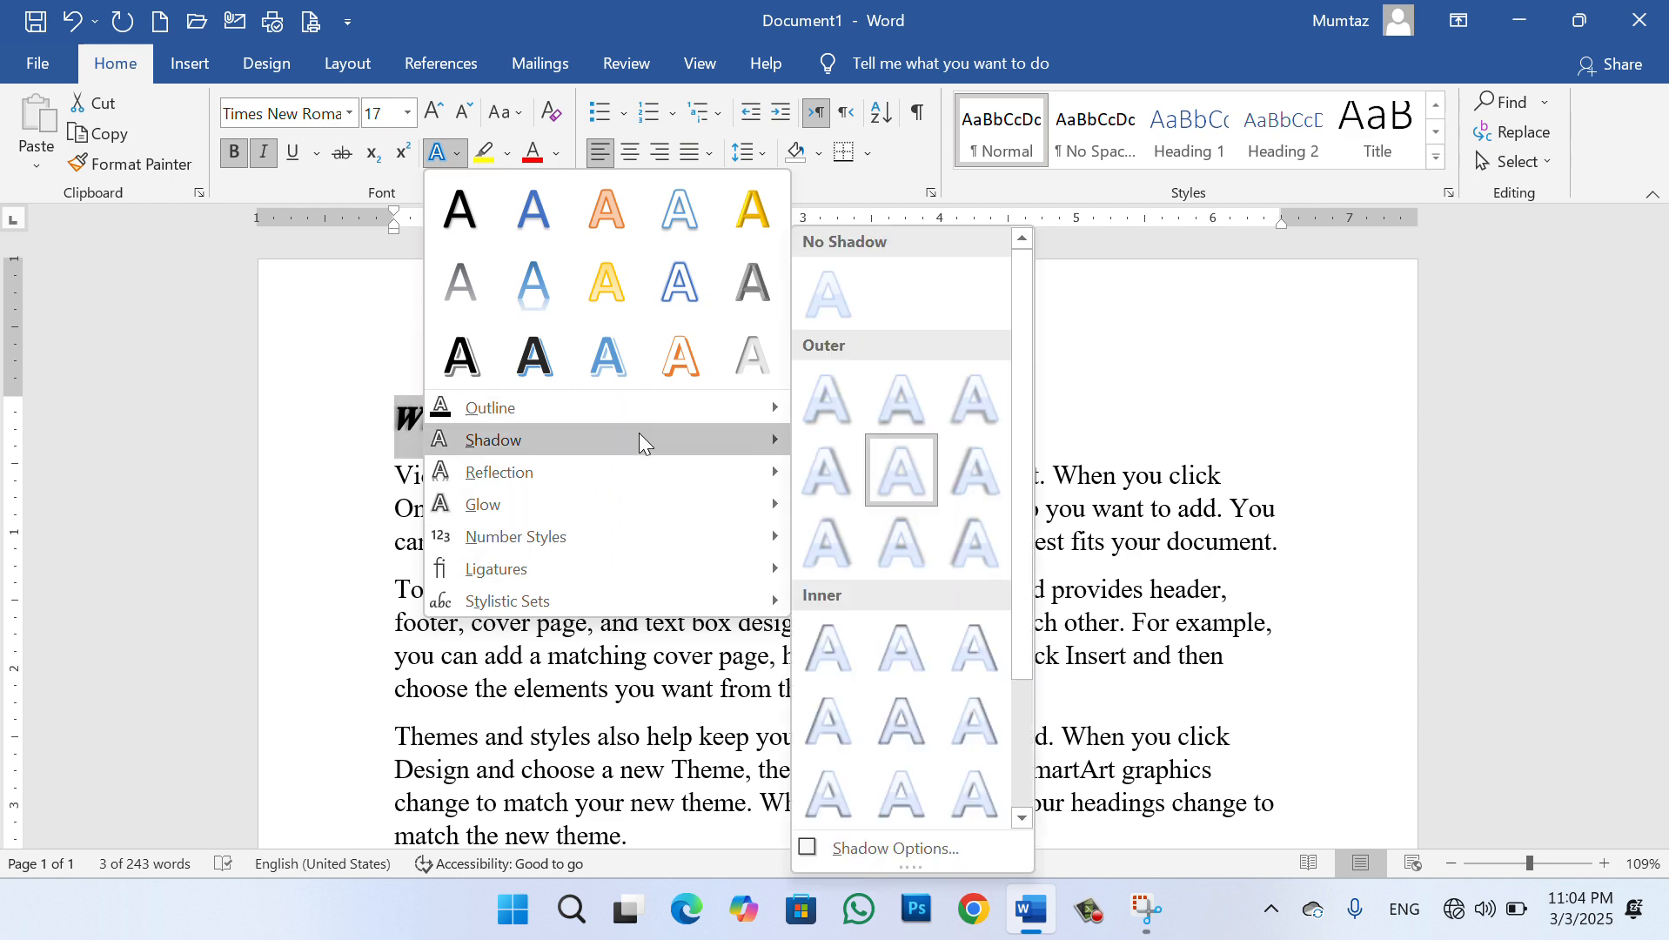
click(866, 850)
drag(1491, 457, 1462, 494)
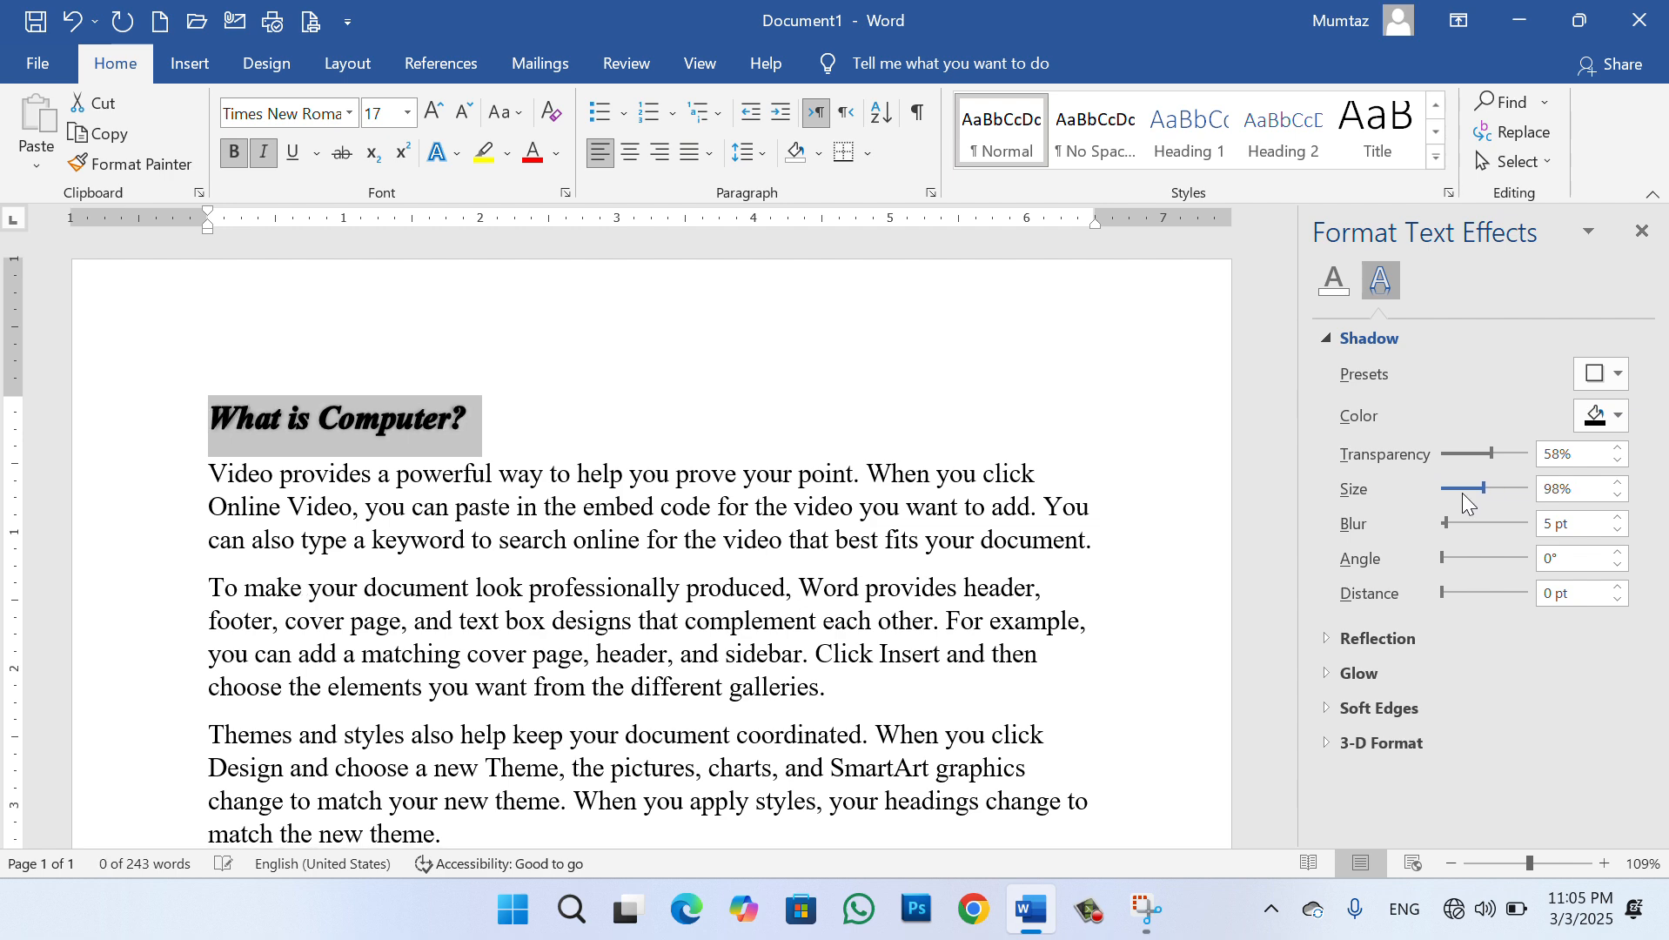
click(1471, 520)
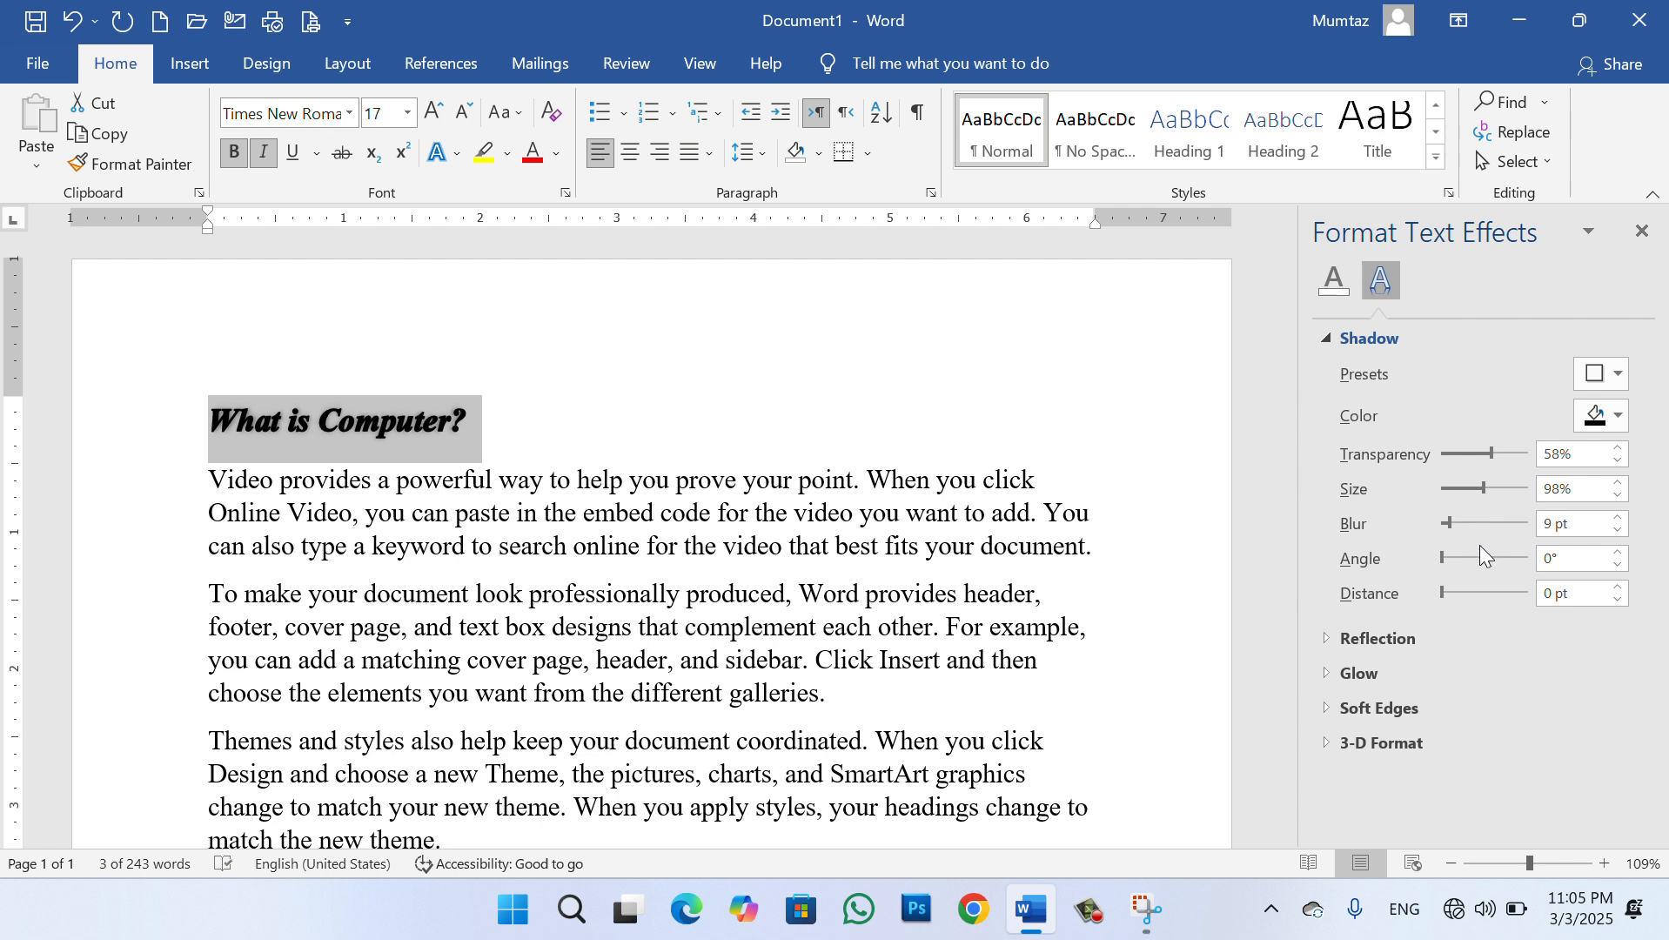
click(1479, 557)
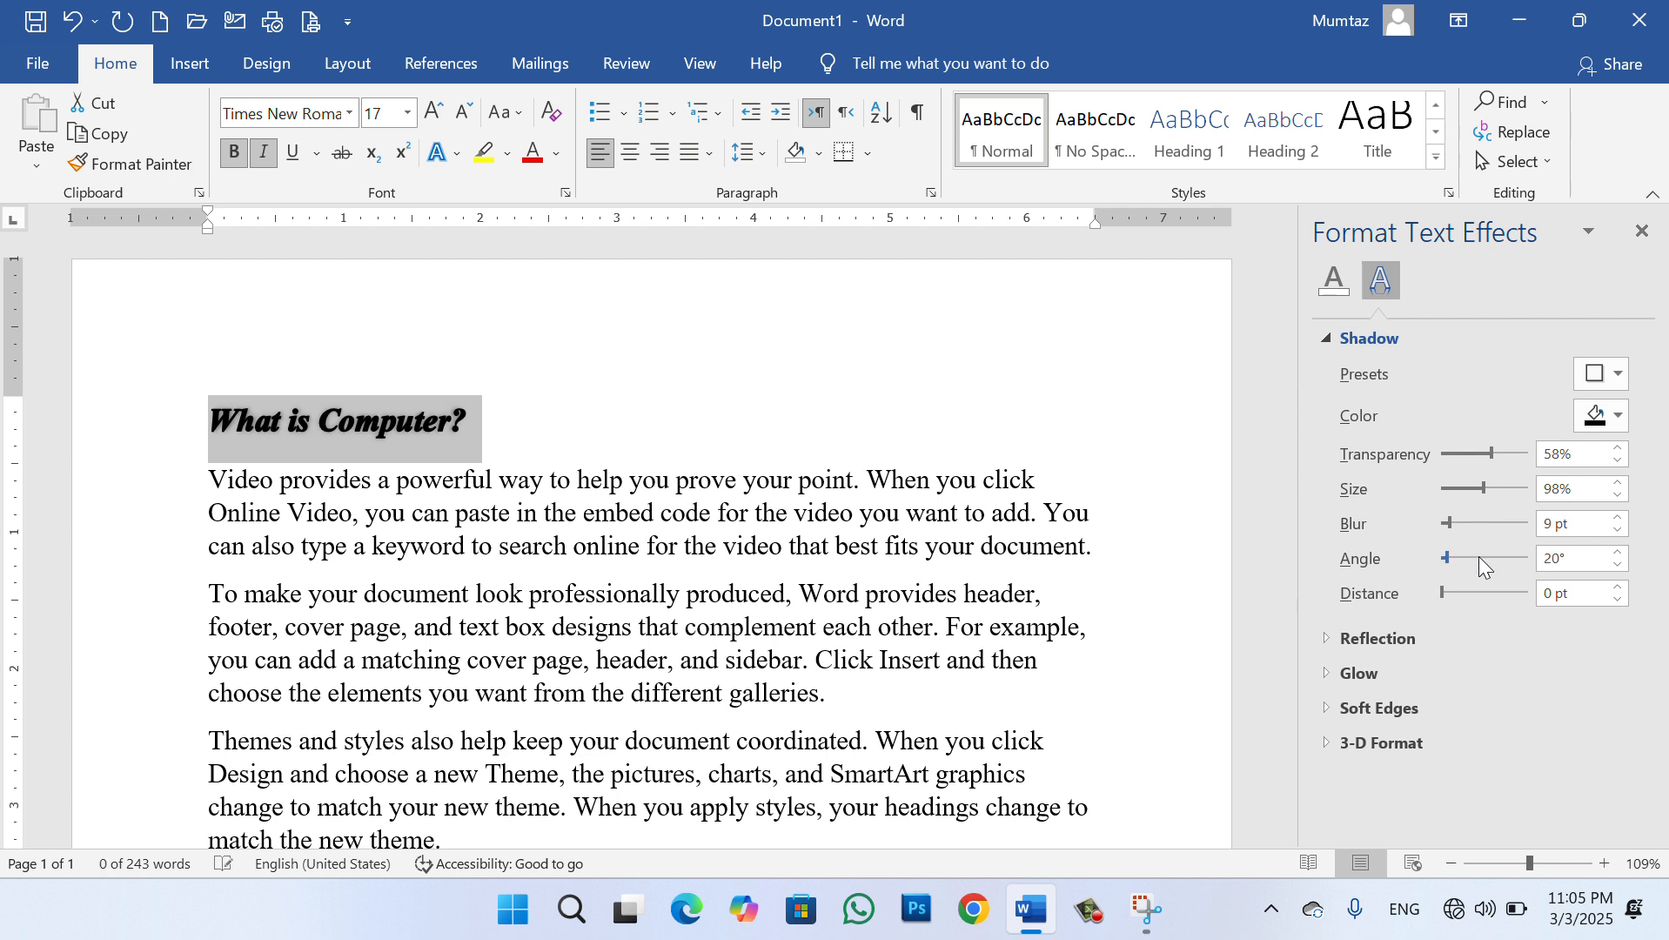
Set the heading's shadow colour to red and distance to 2 pt, and close the text effects formatting pane
click(1618, 419)
click(1476, 620)
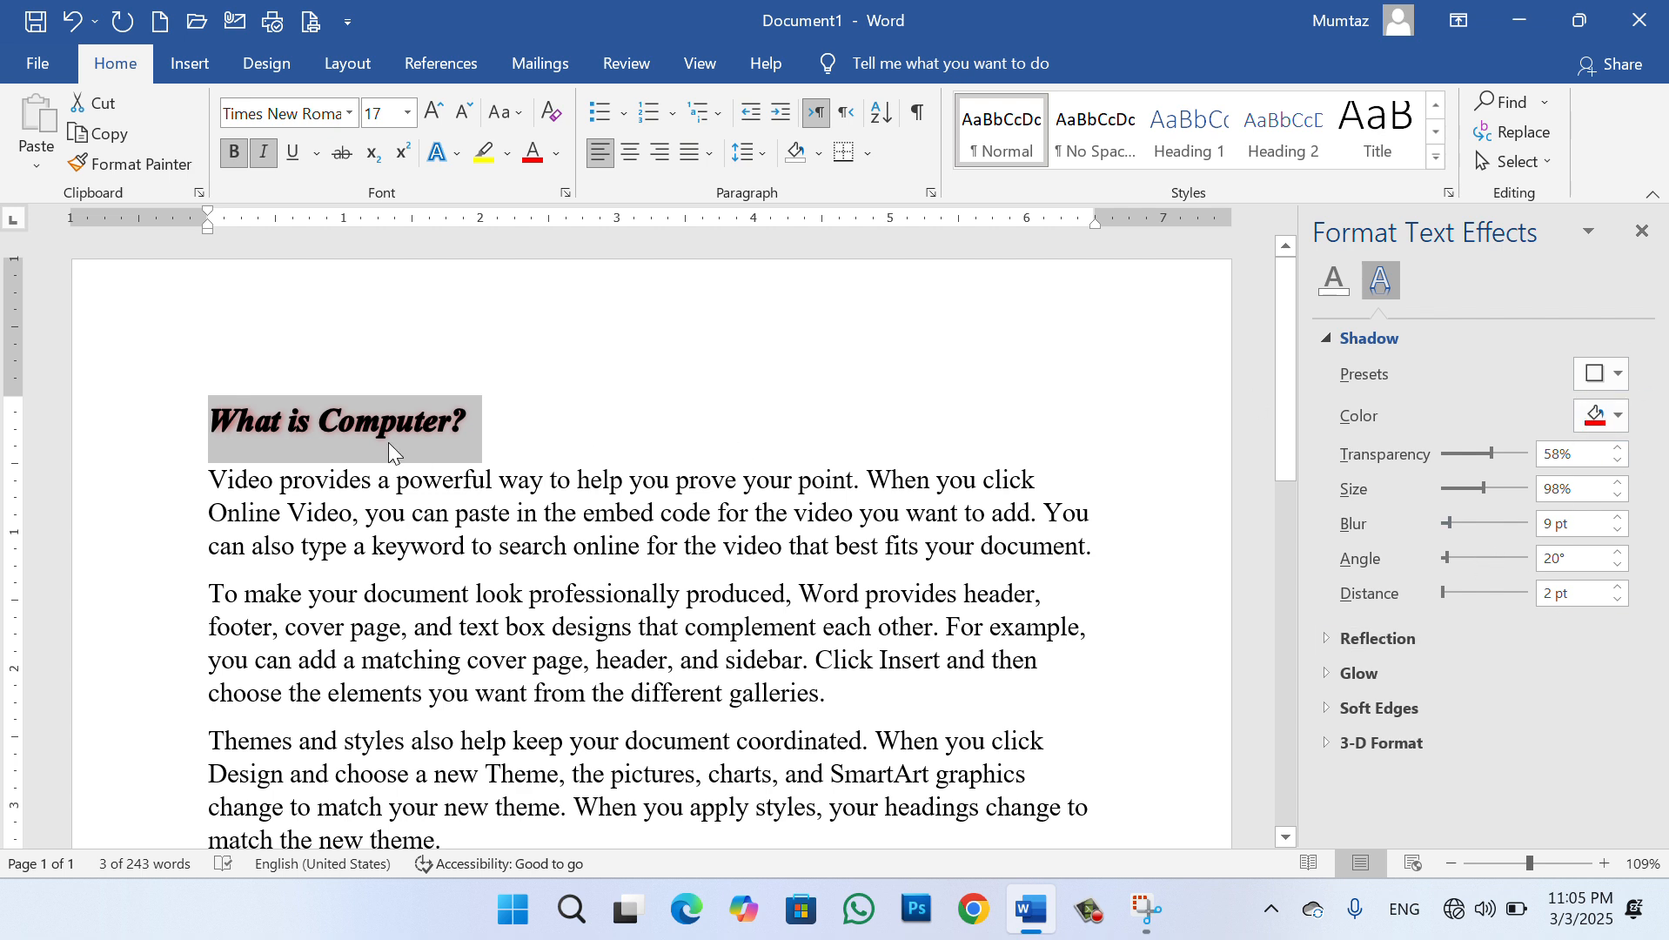
click(1641, 230)
click(580, 445)
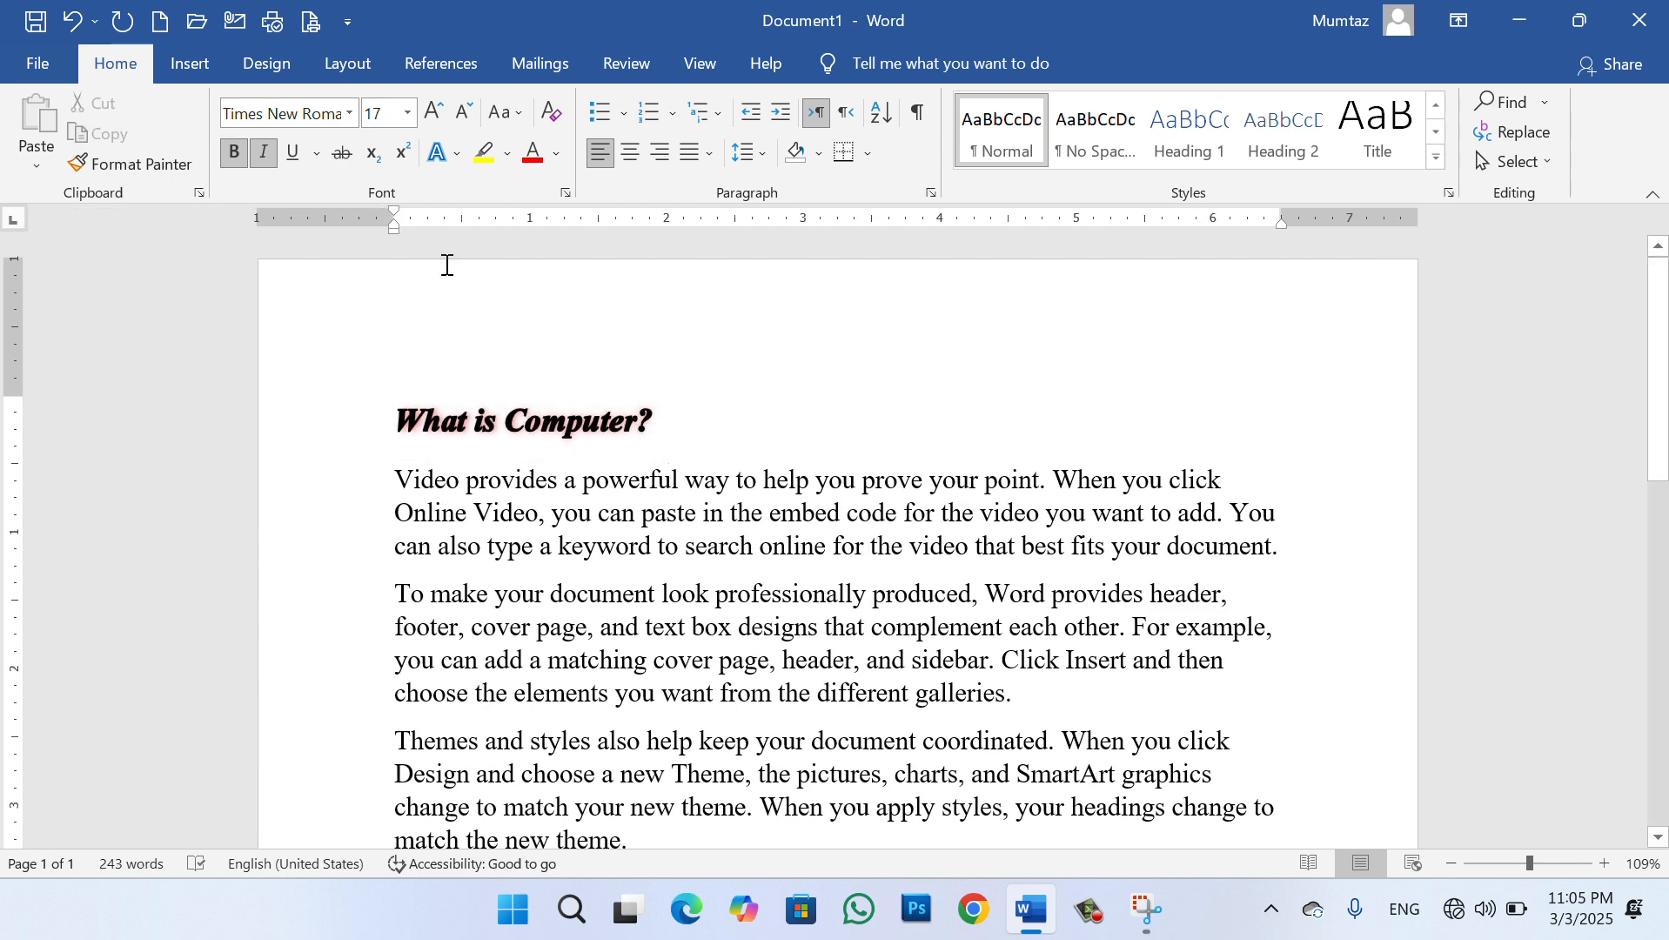
click(457, 155)
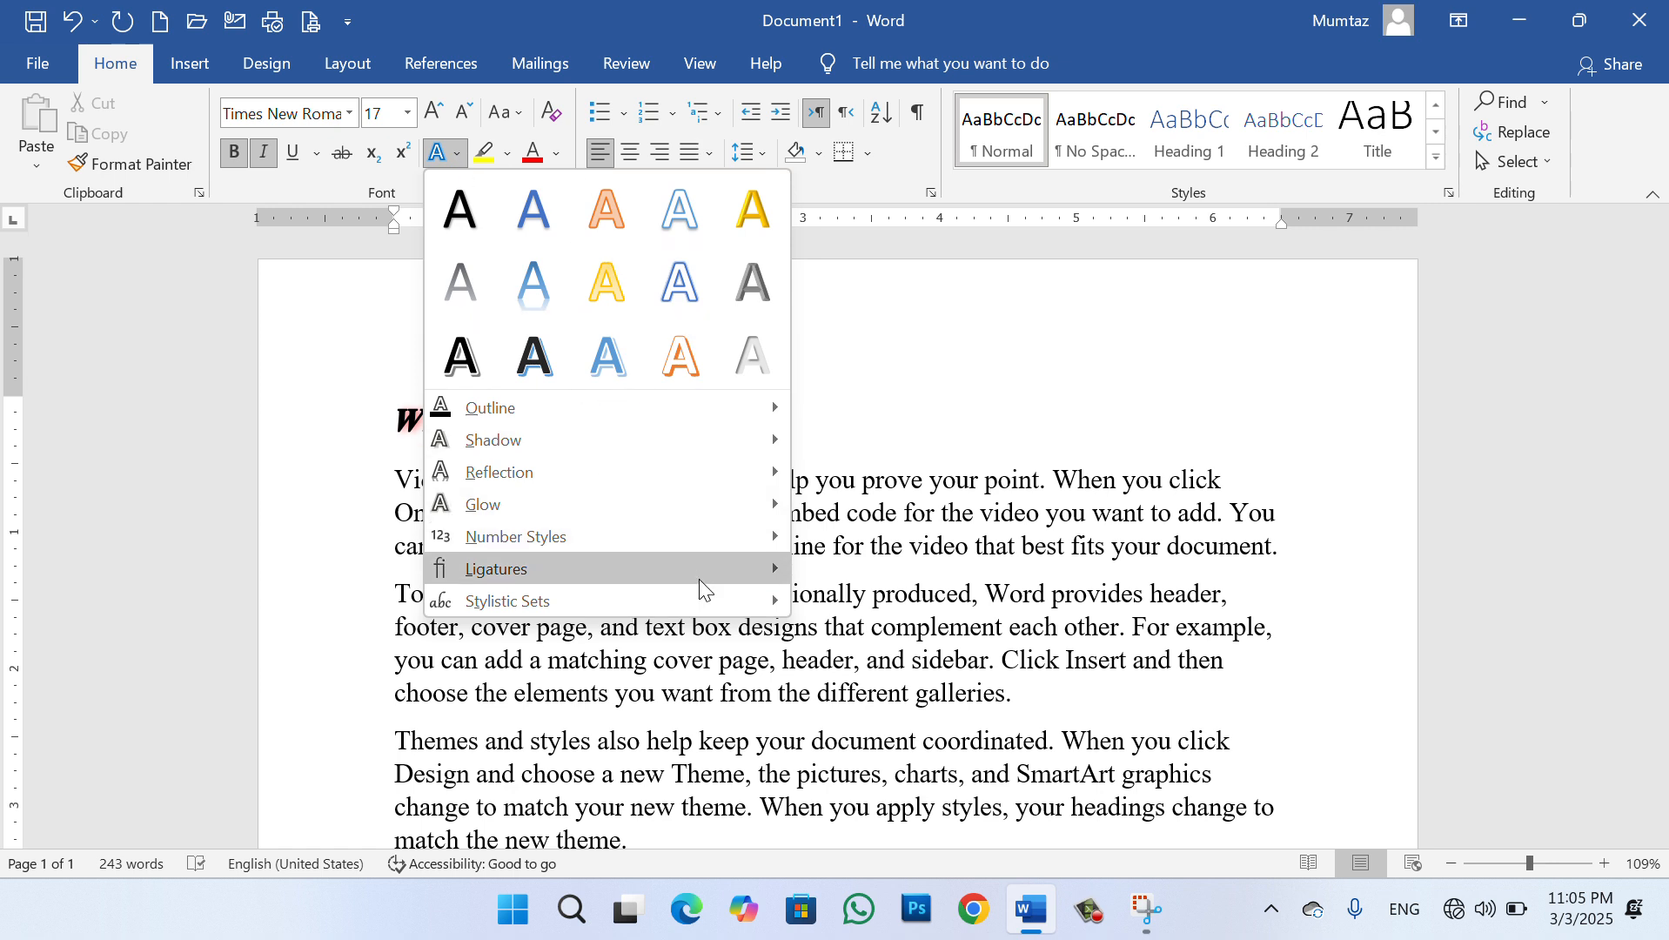
click(861, 416)
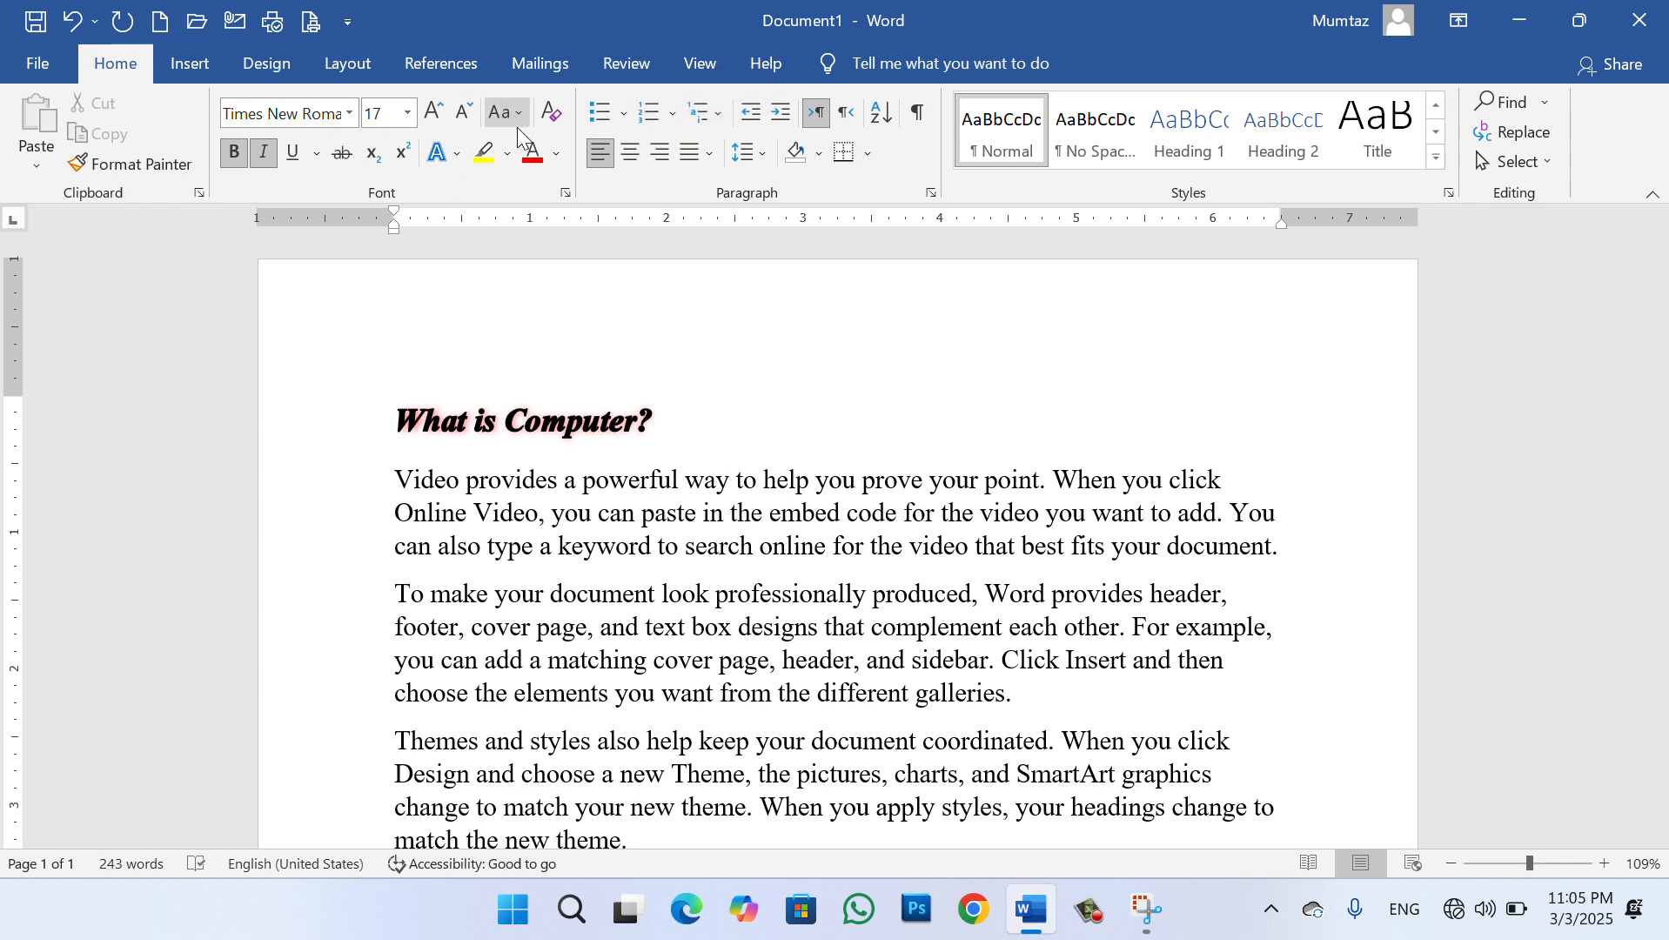
click(678, 47)
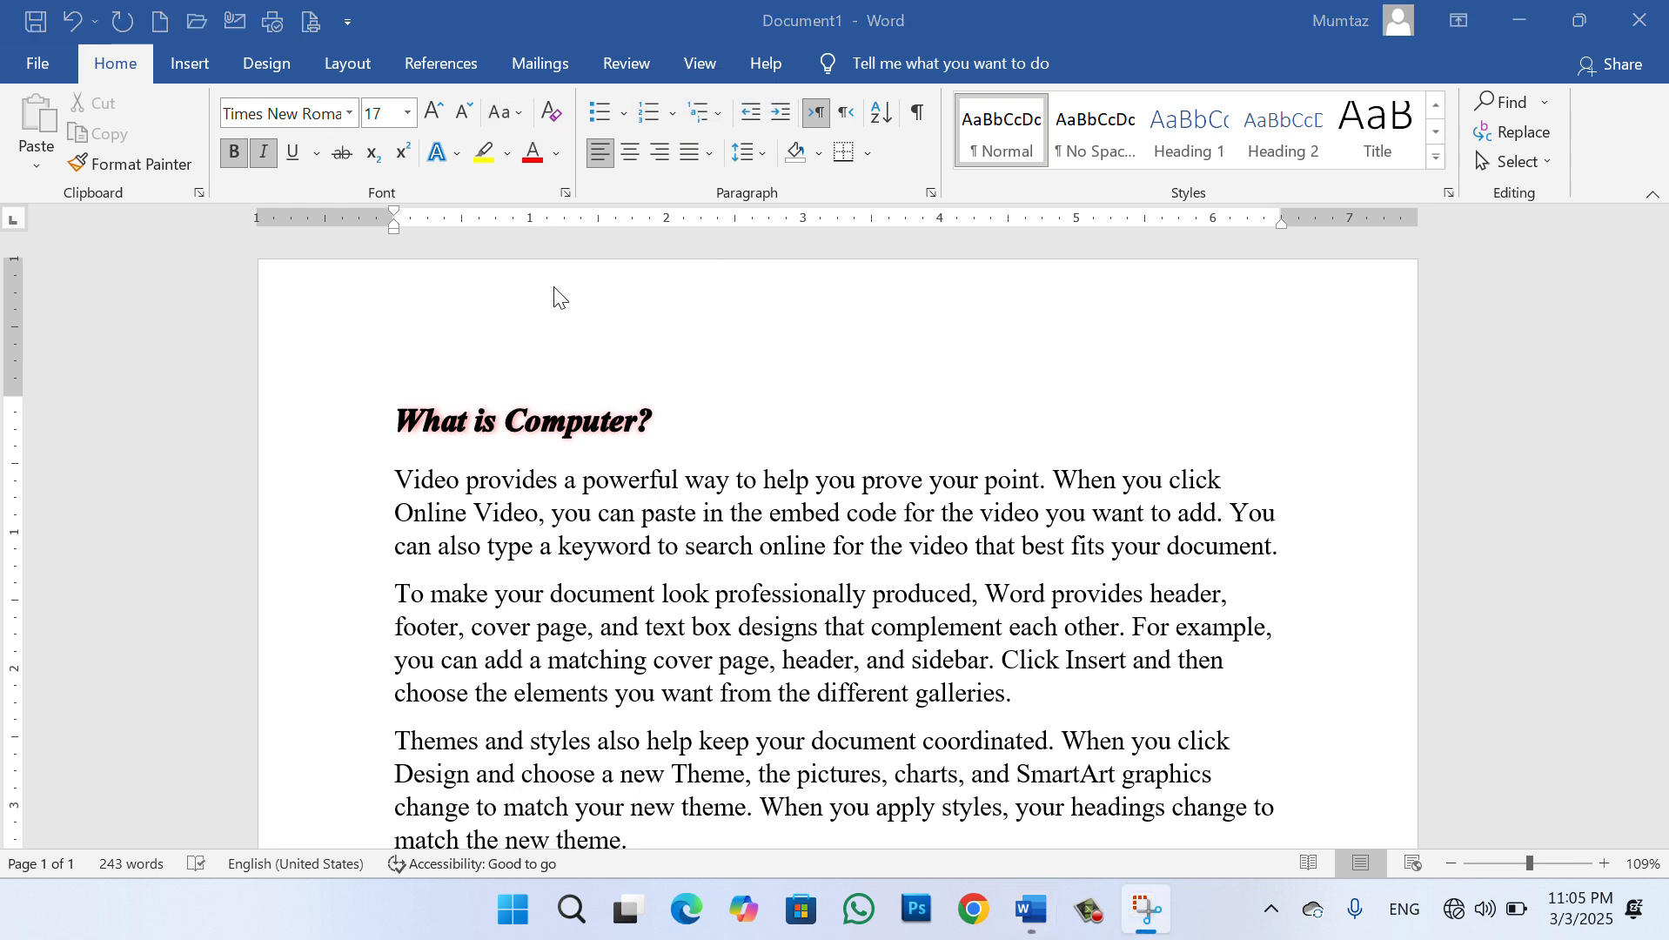
click(504, 161)
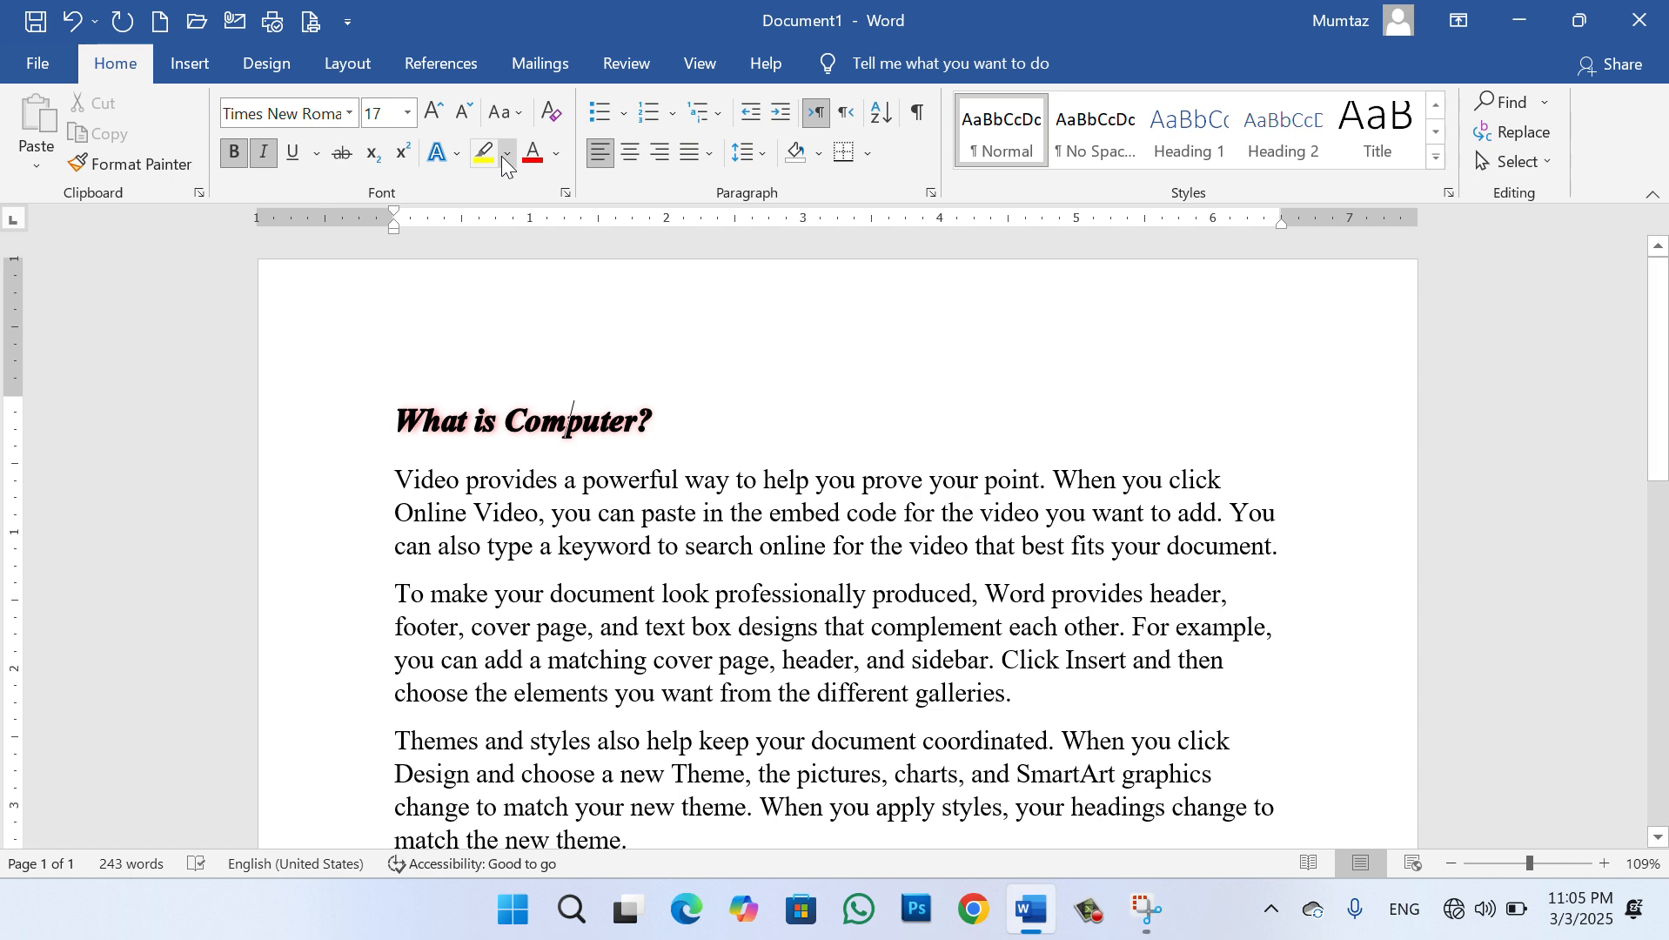
click(749, 510)
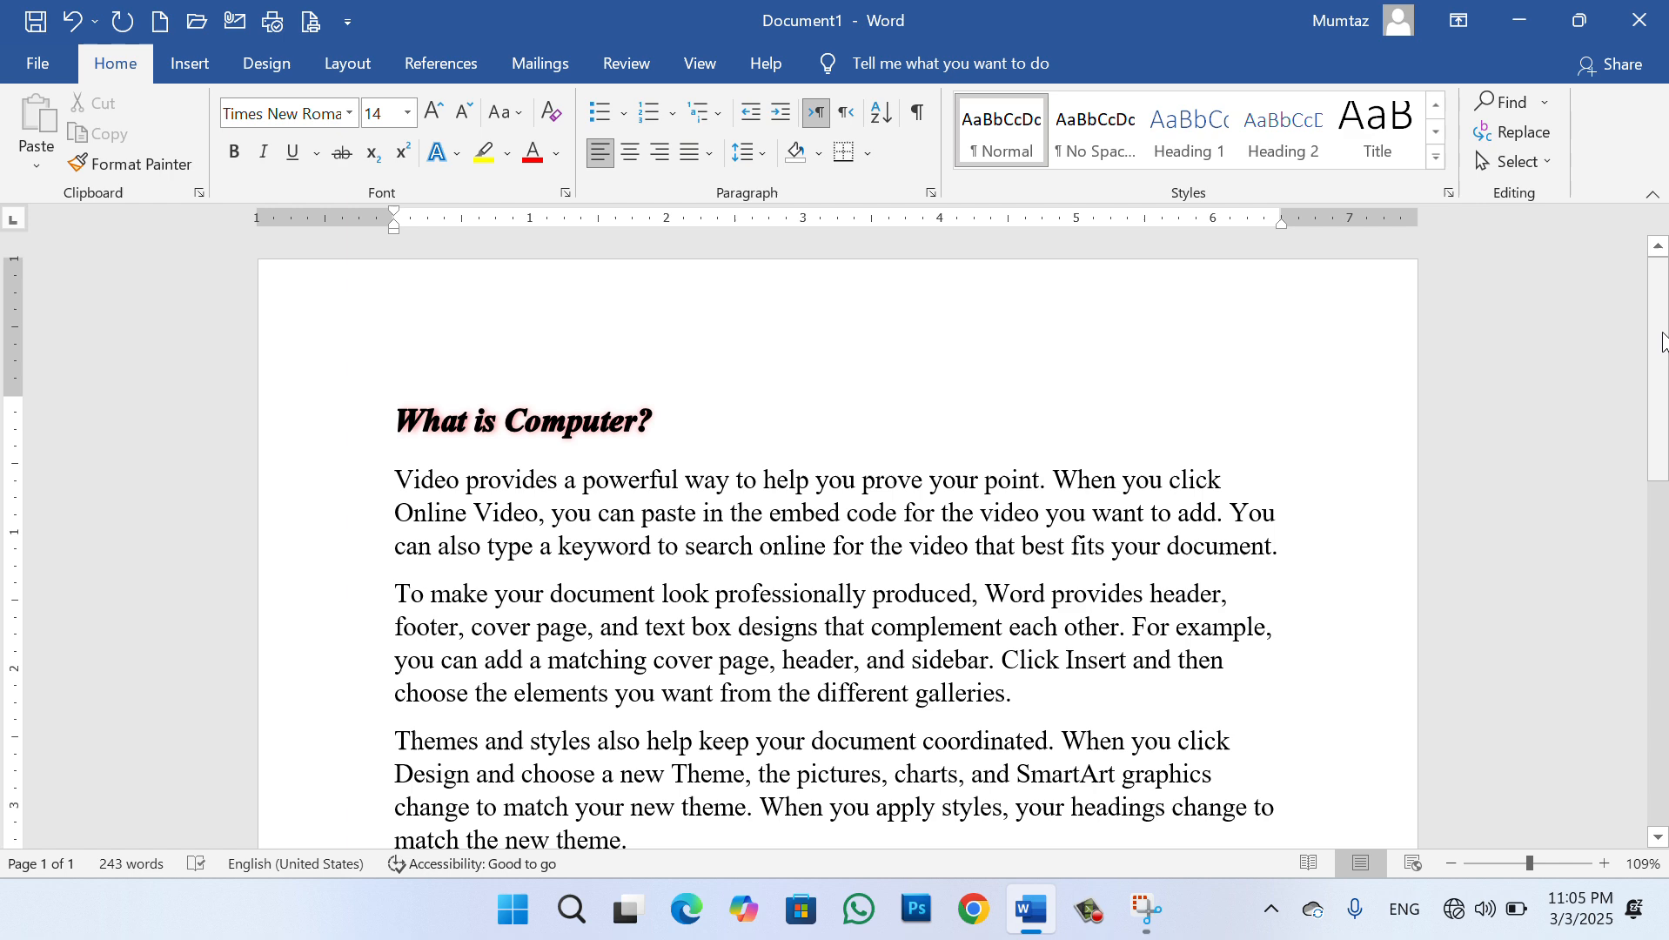
Highlight the second body paragraph, "To make your document look professionally produced", in yellow
drag(1663, 341, 1663, 390)
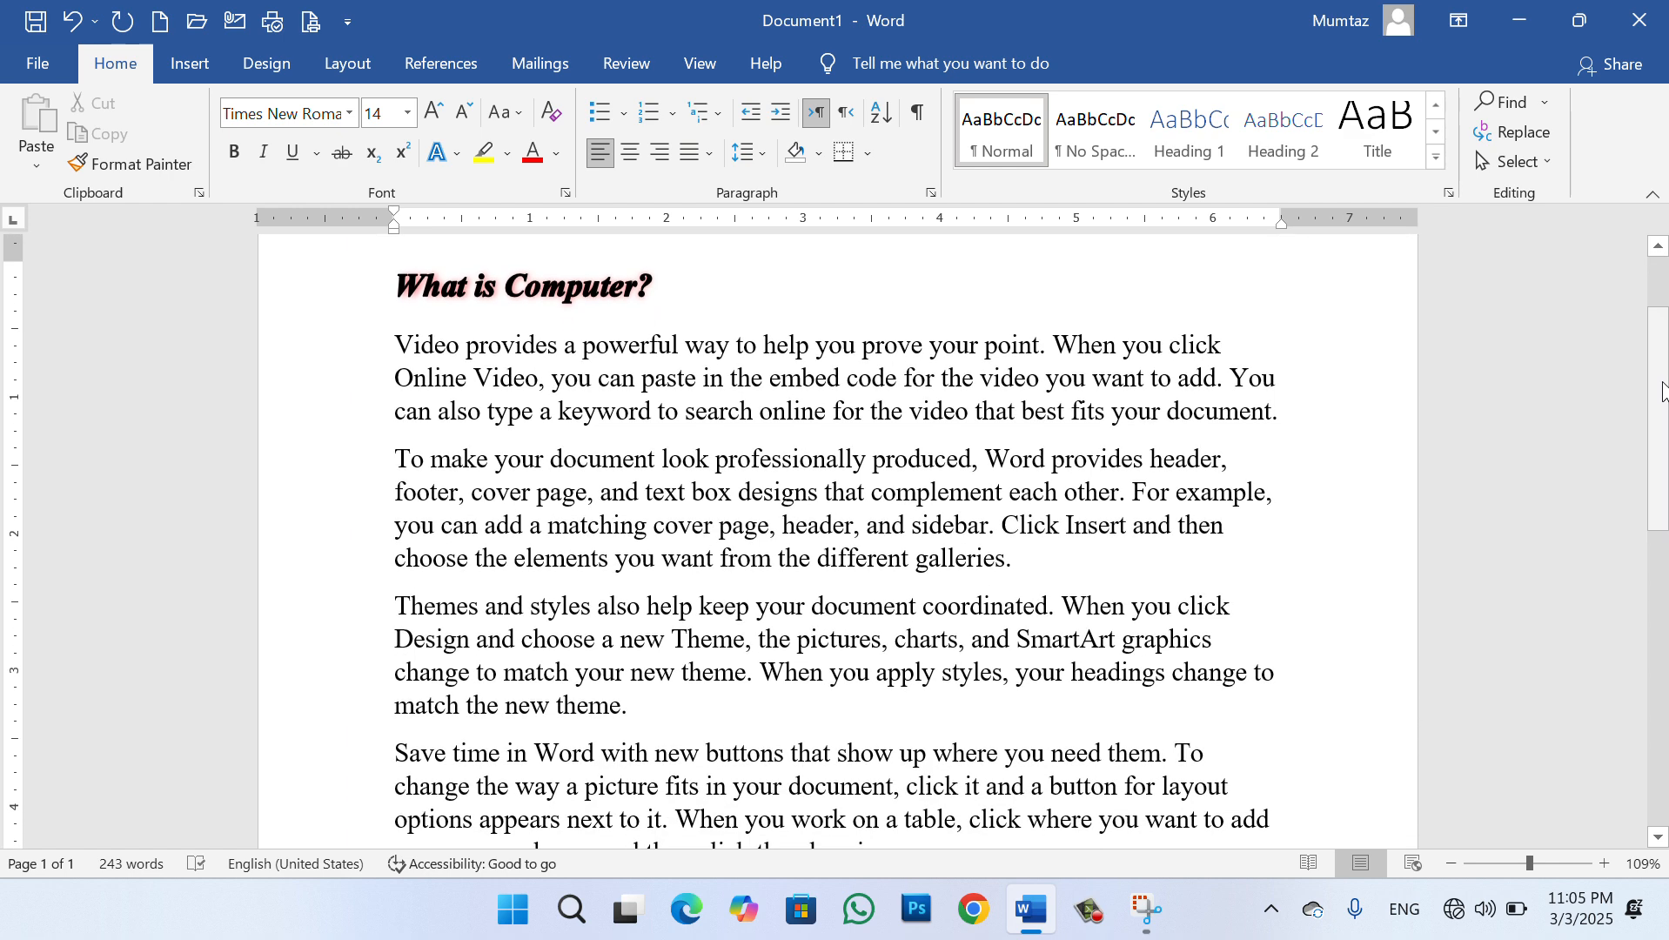
click(502, 162)
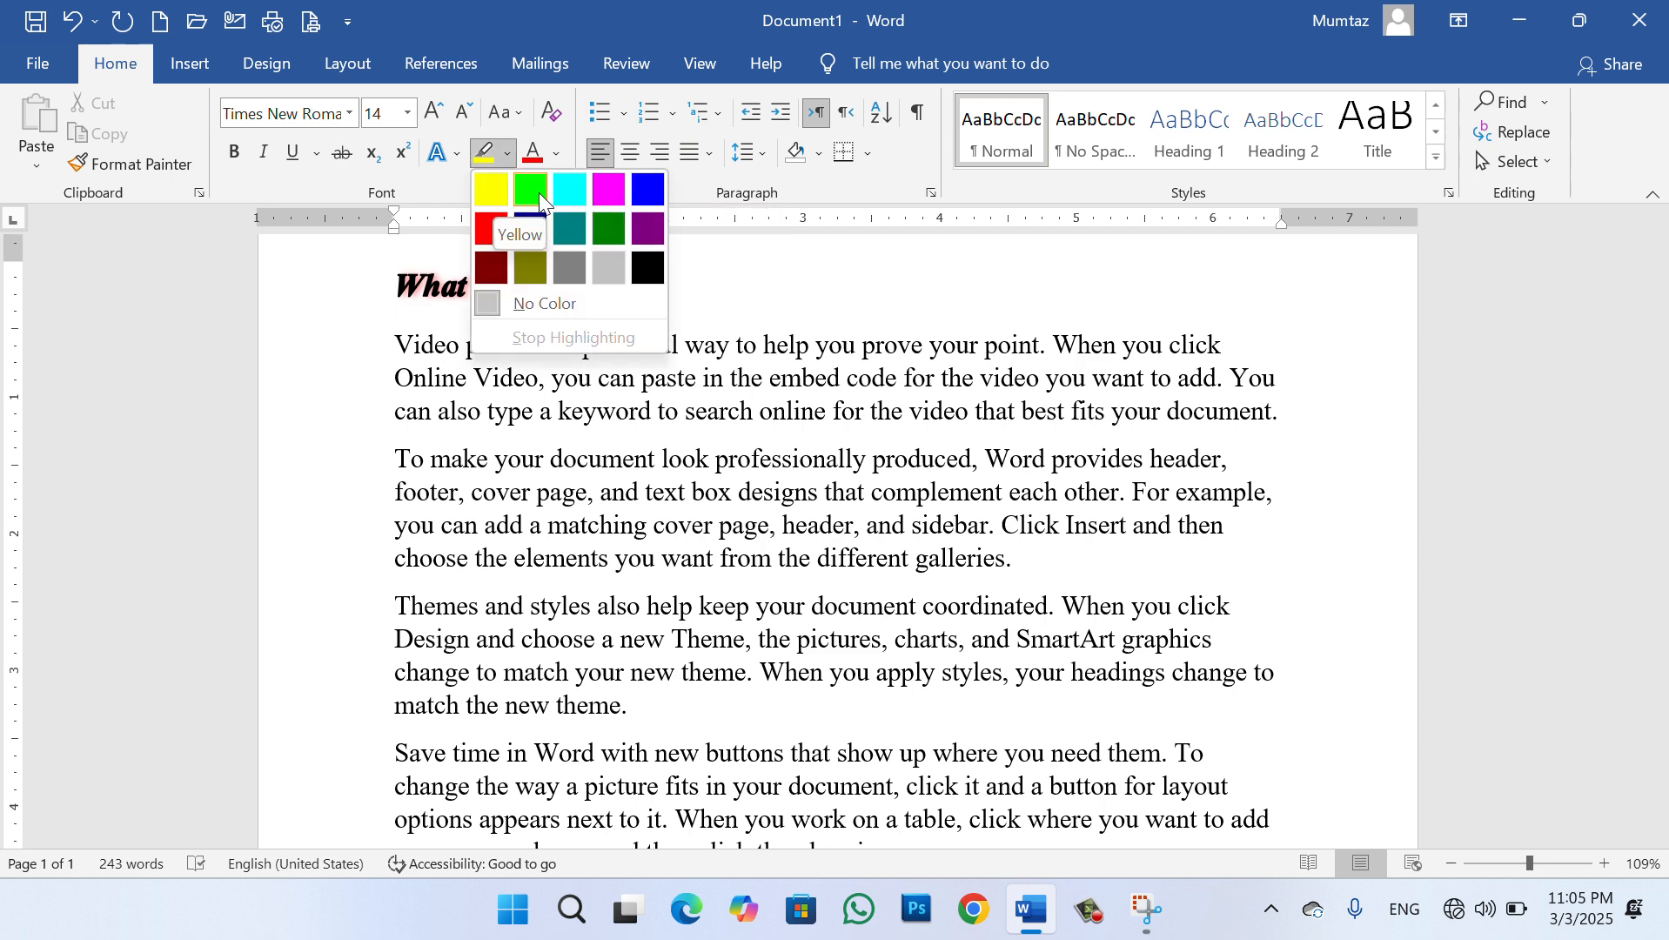
click(500, 190)
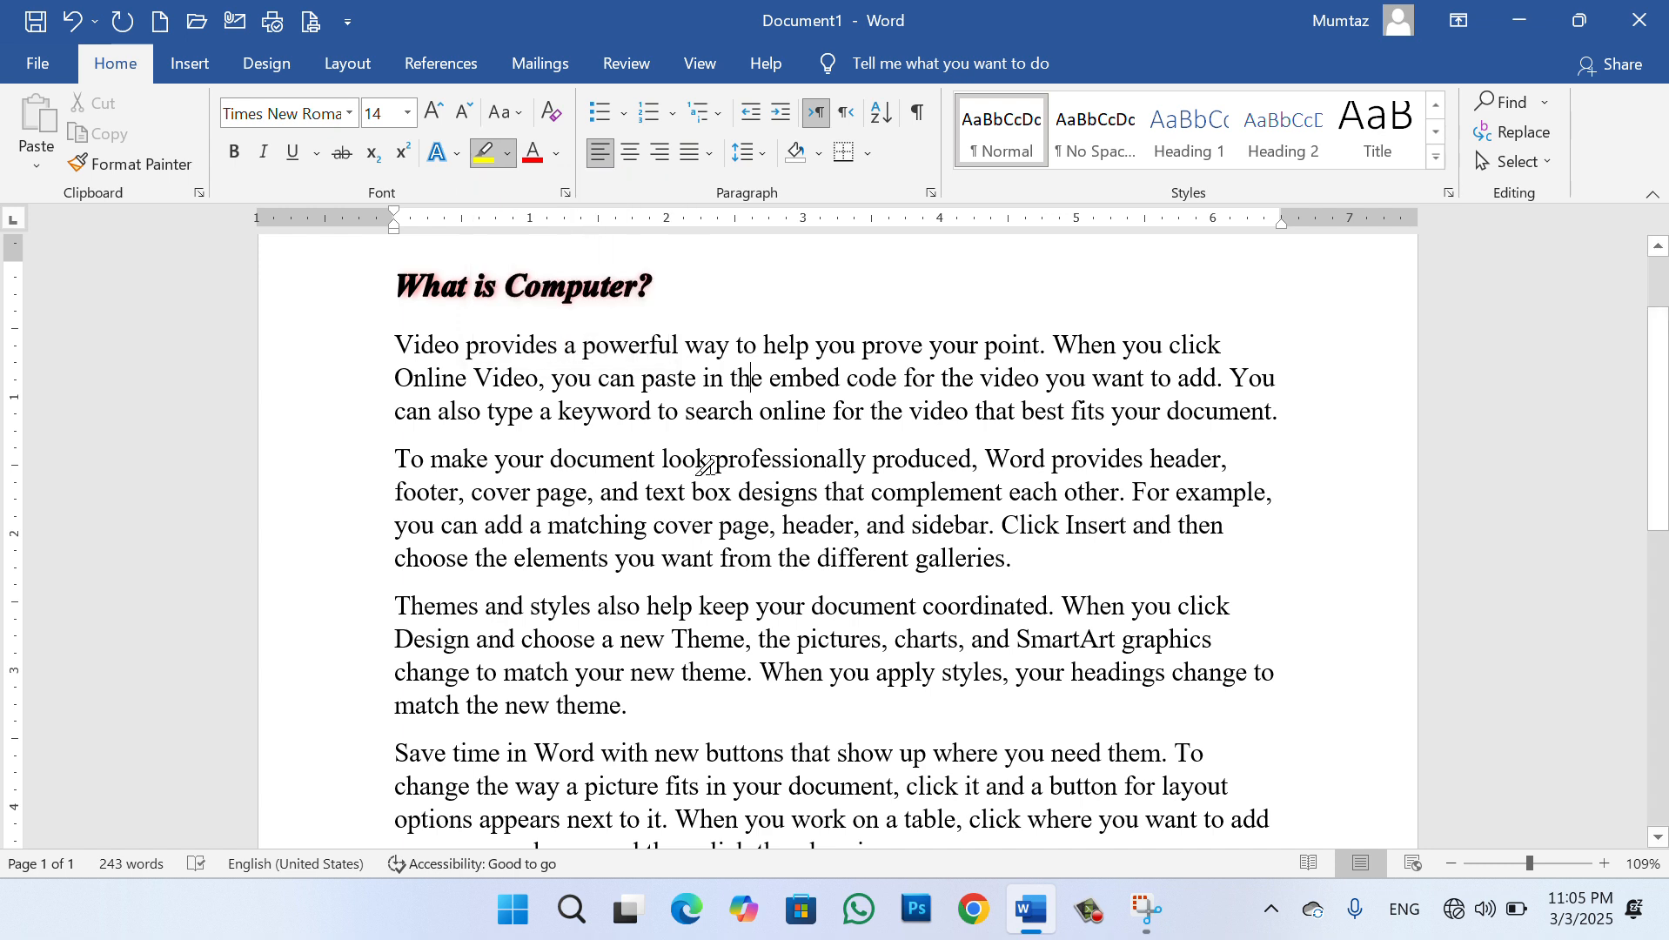
mouse_move(1018, 561)
mouse_down()
mouse_move(425, 484)
mouse_move(395, 459)
mouse_up()
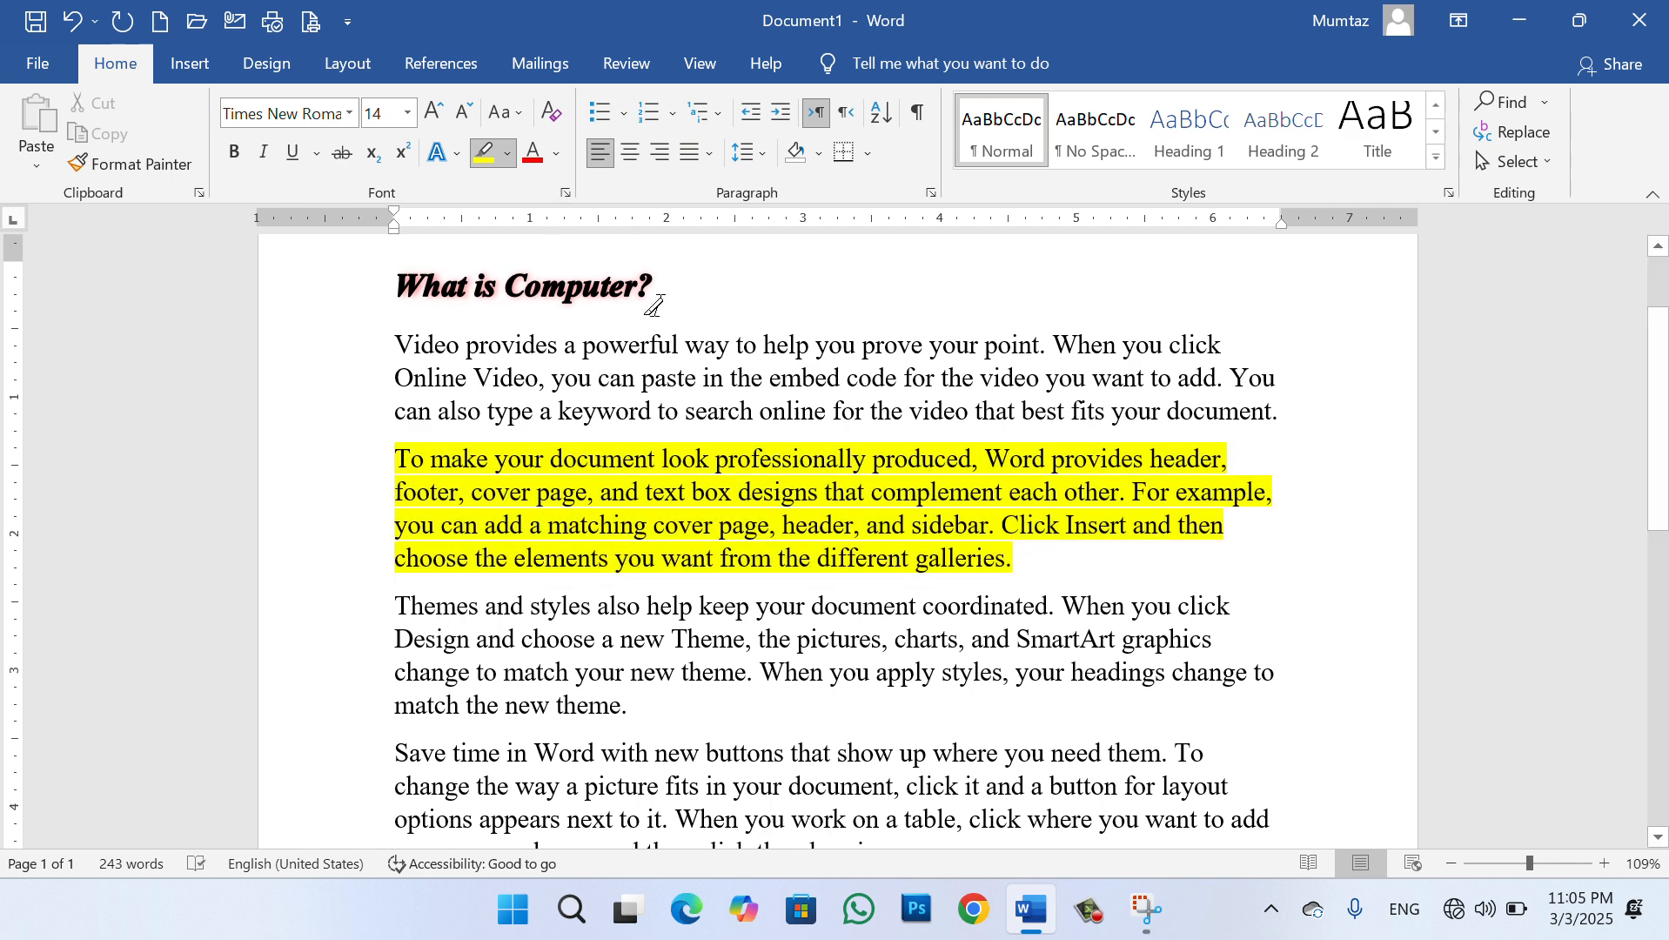
Change the second body paragraph's highlight colour to bright green
click(509, 157)
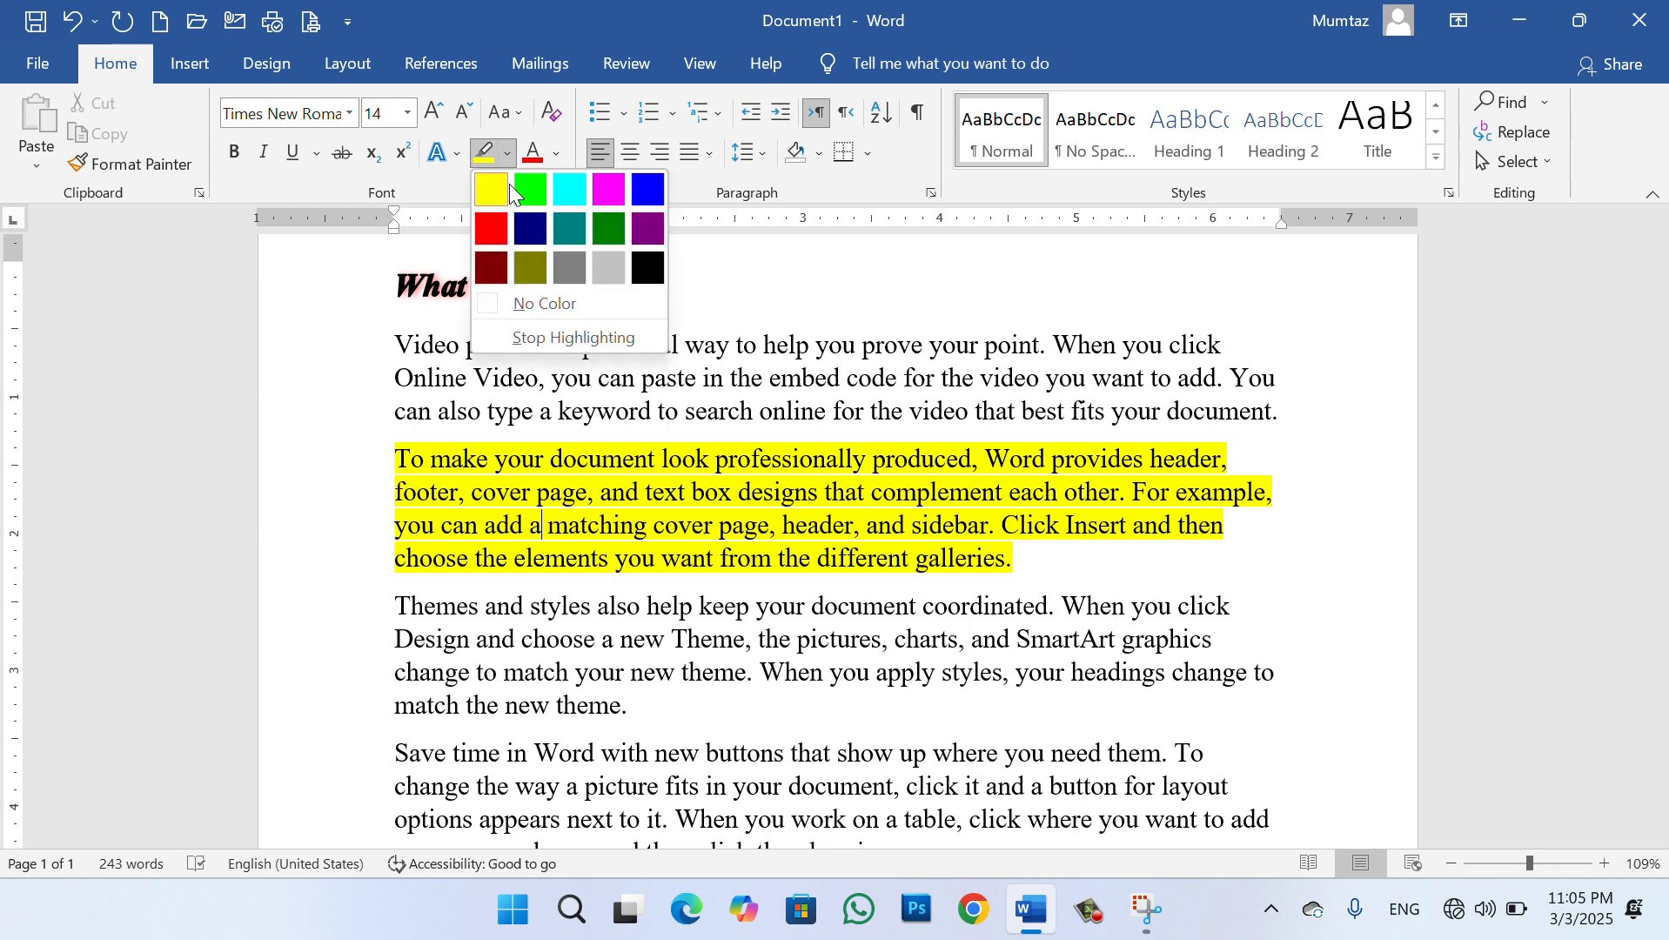
click(531, 195)
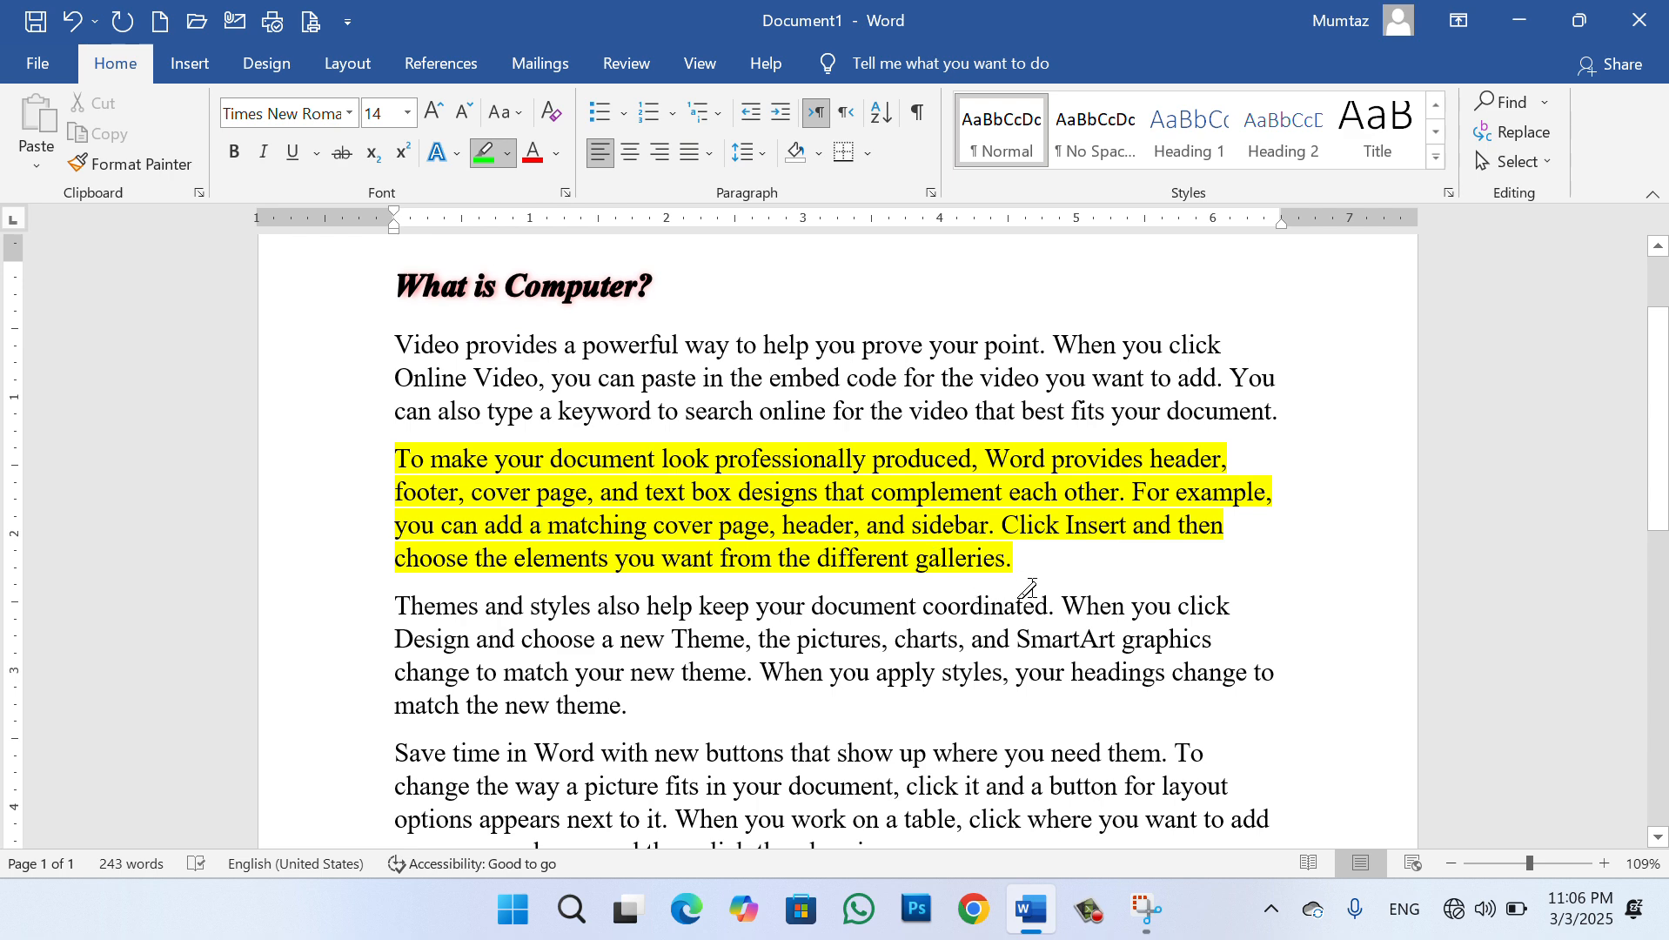
mouse_move(1016, 564)
mouse_down()
mouse_move(396, 524)
mouse_move(386, 461)
mouse_up()
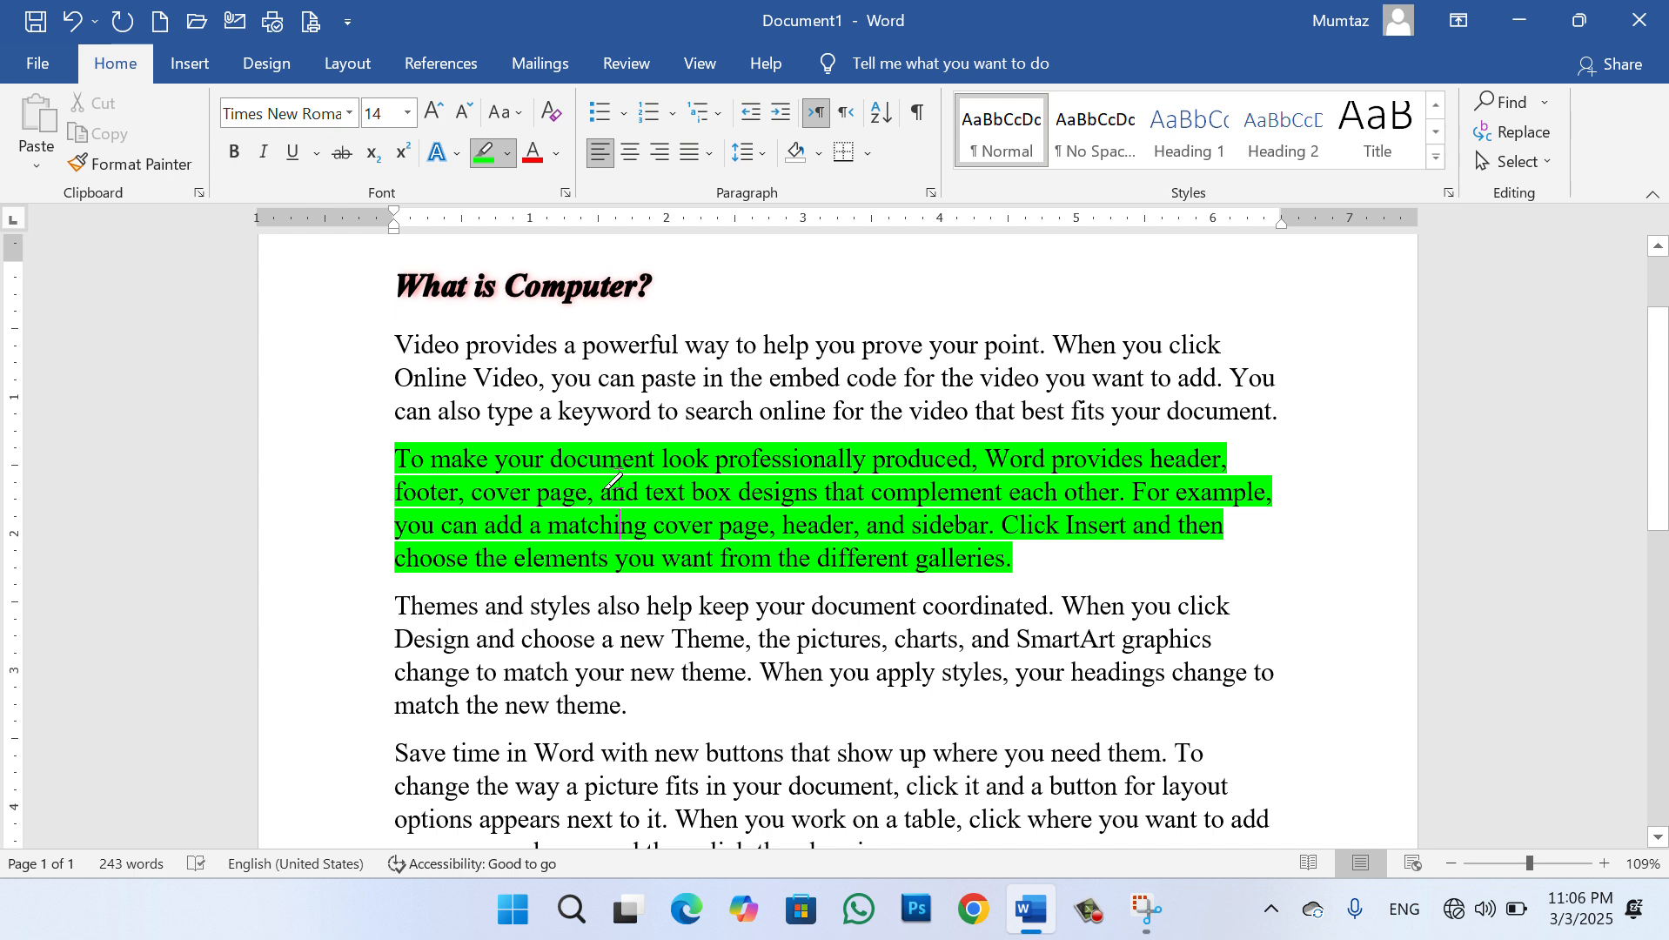
Remove the highlight from the second body paragraph by applying No Color, and stop highlighting
click(509, 154)
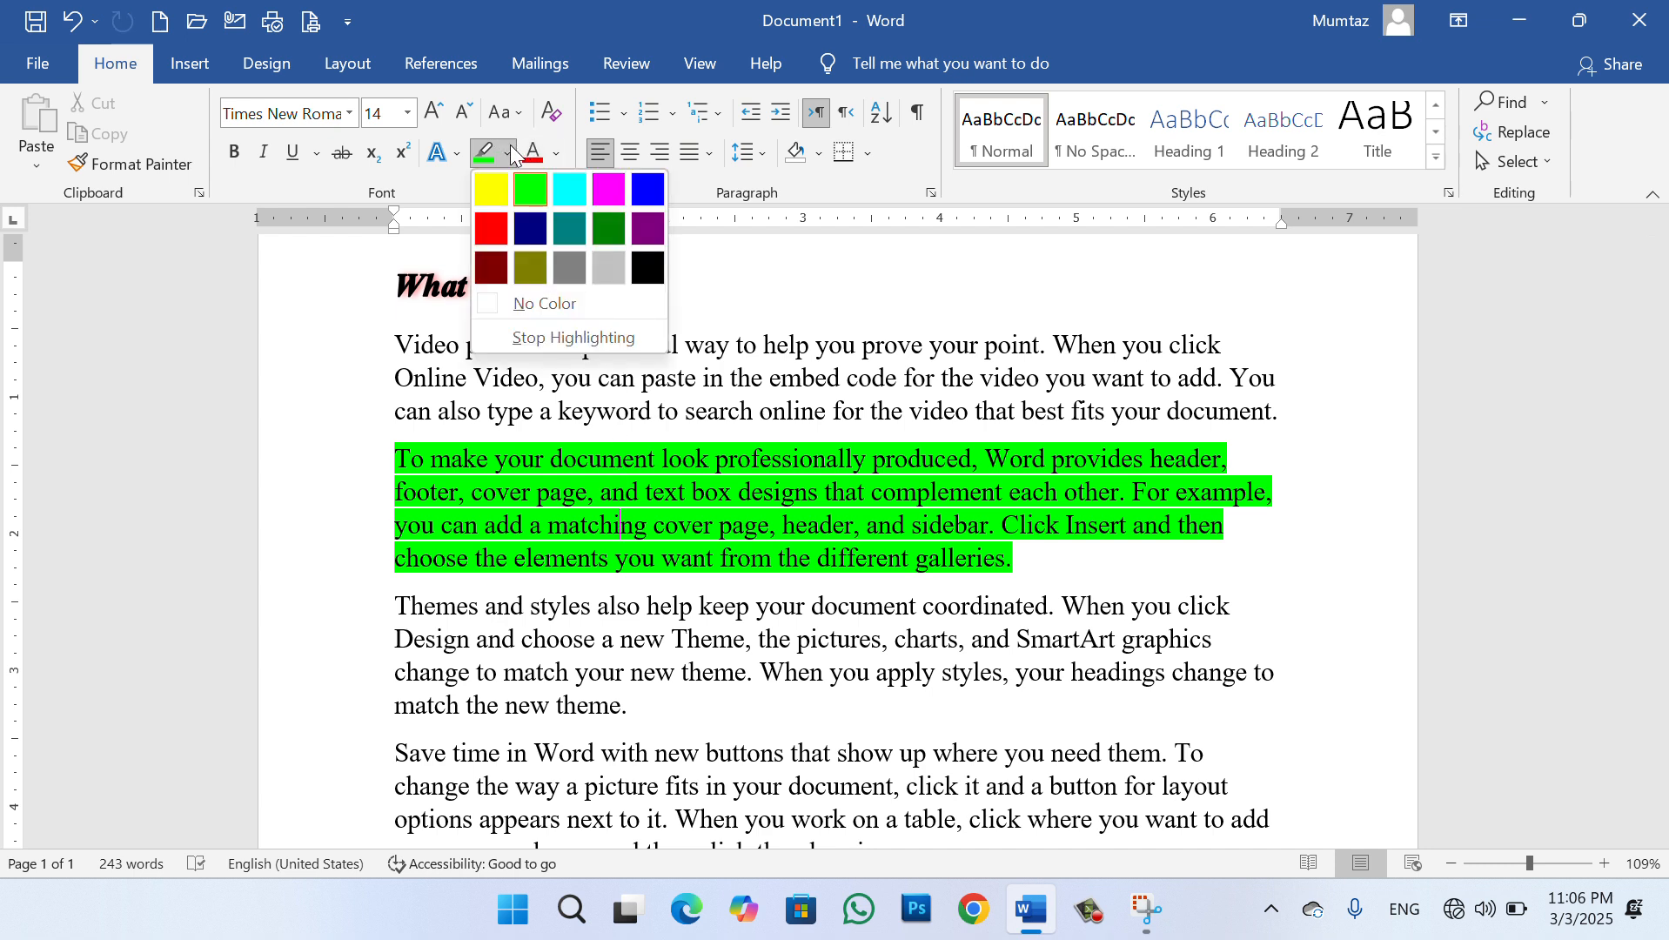
click(544, 303)
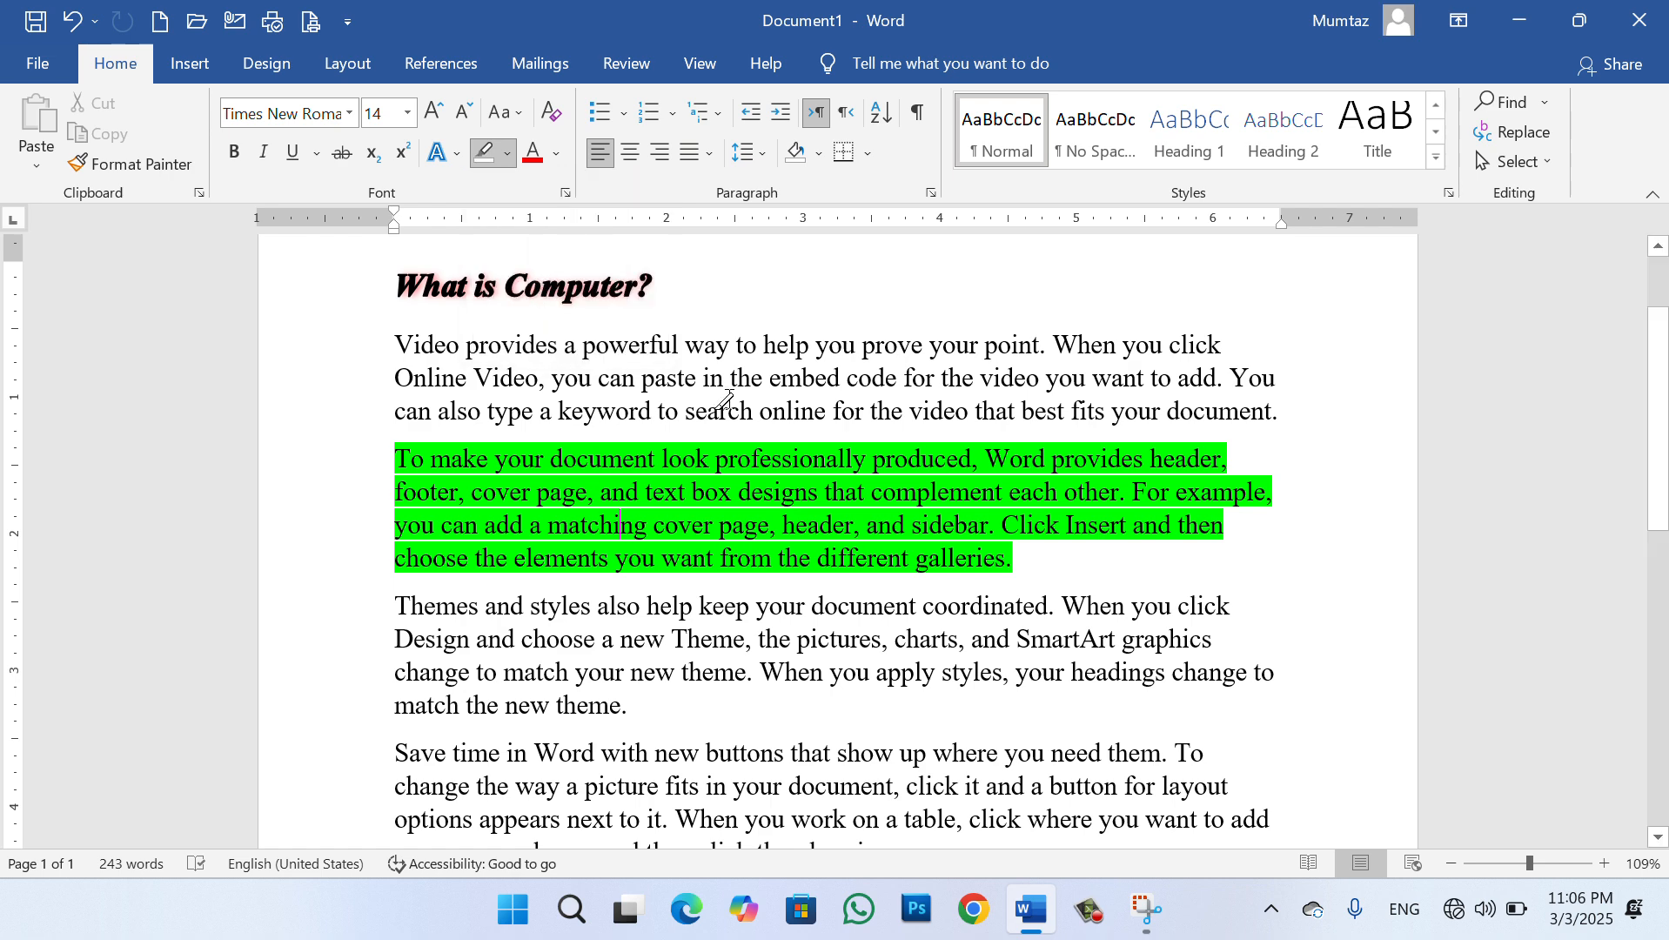
drag(1048, 566, 396, 458)
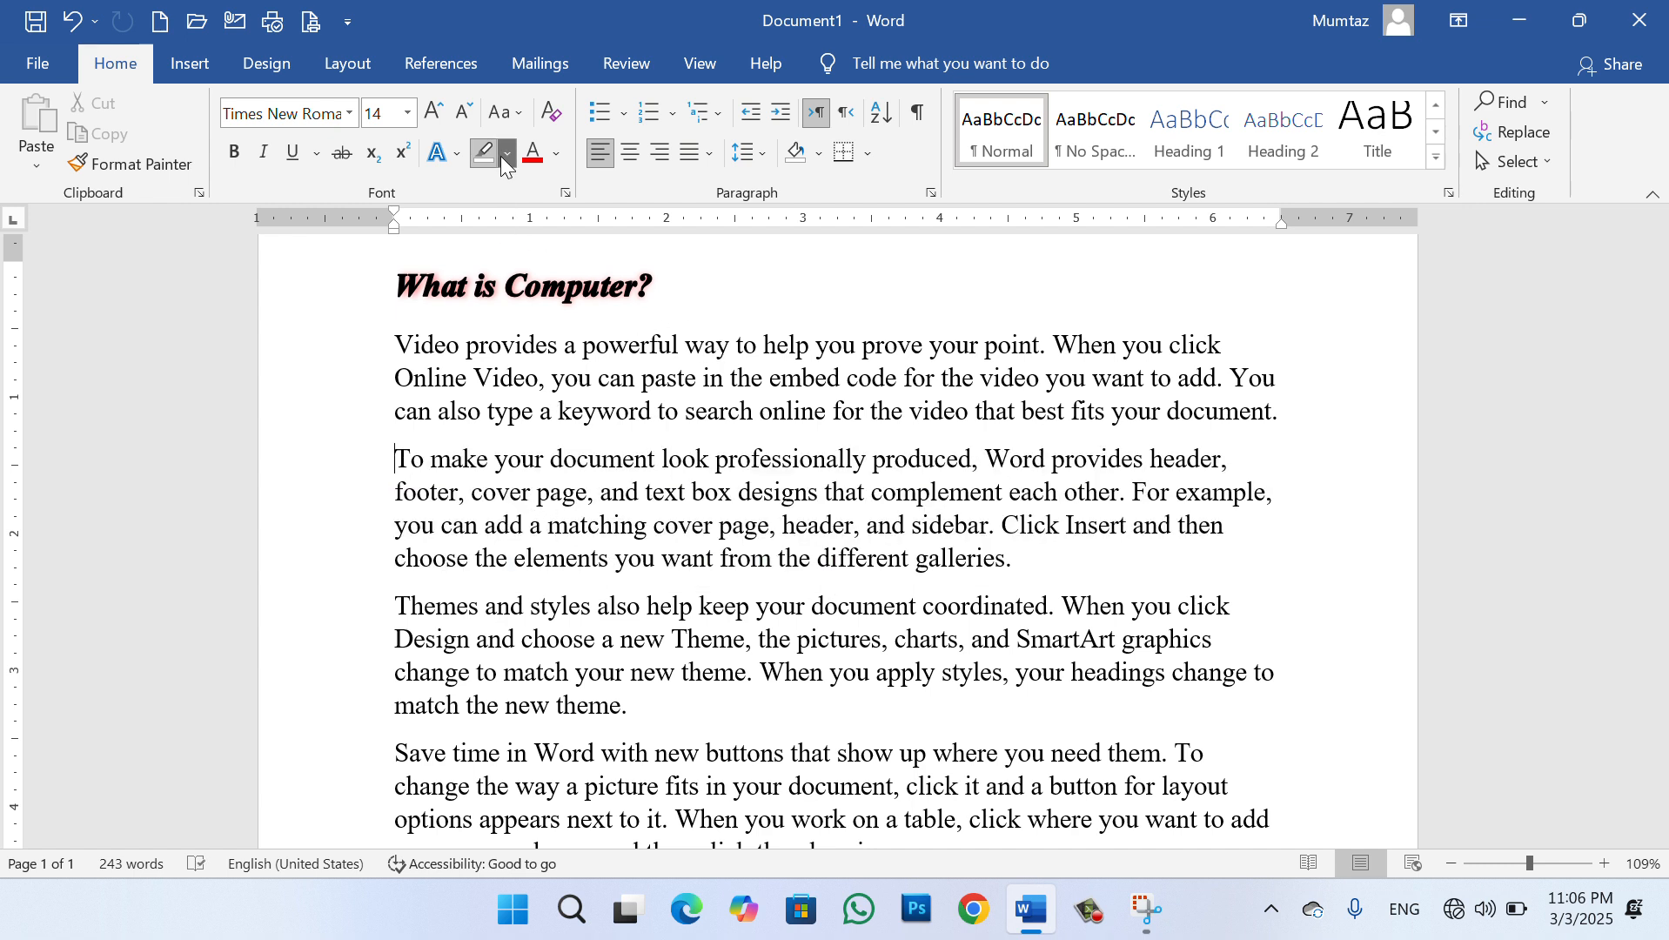
click(688, 48)
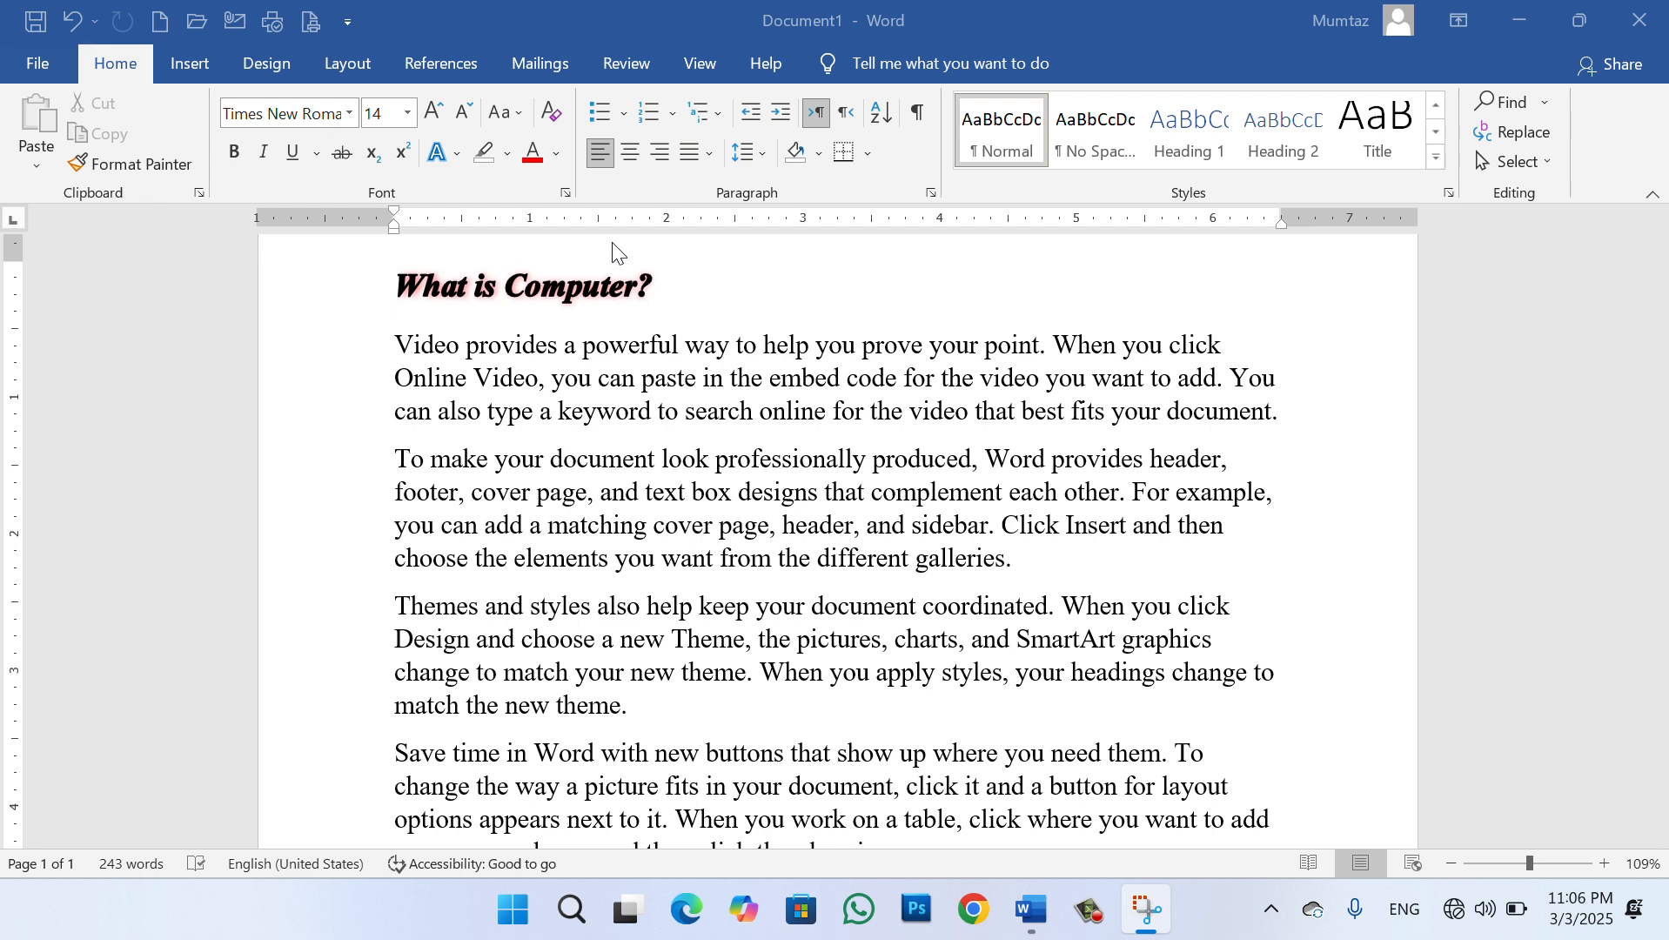
click(735, 523)
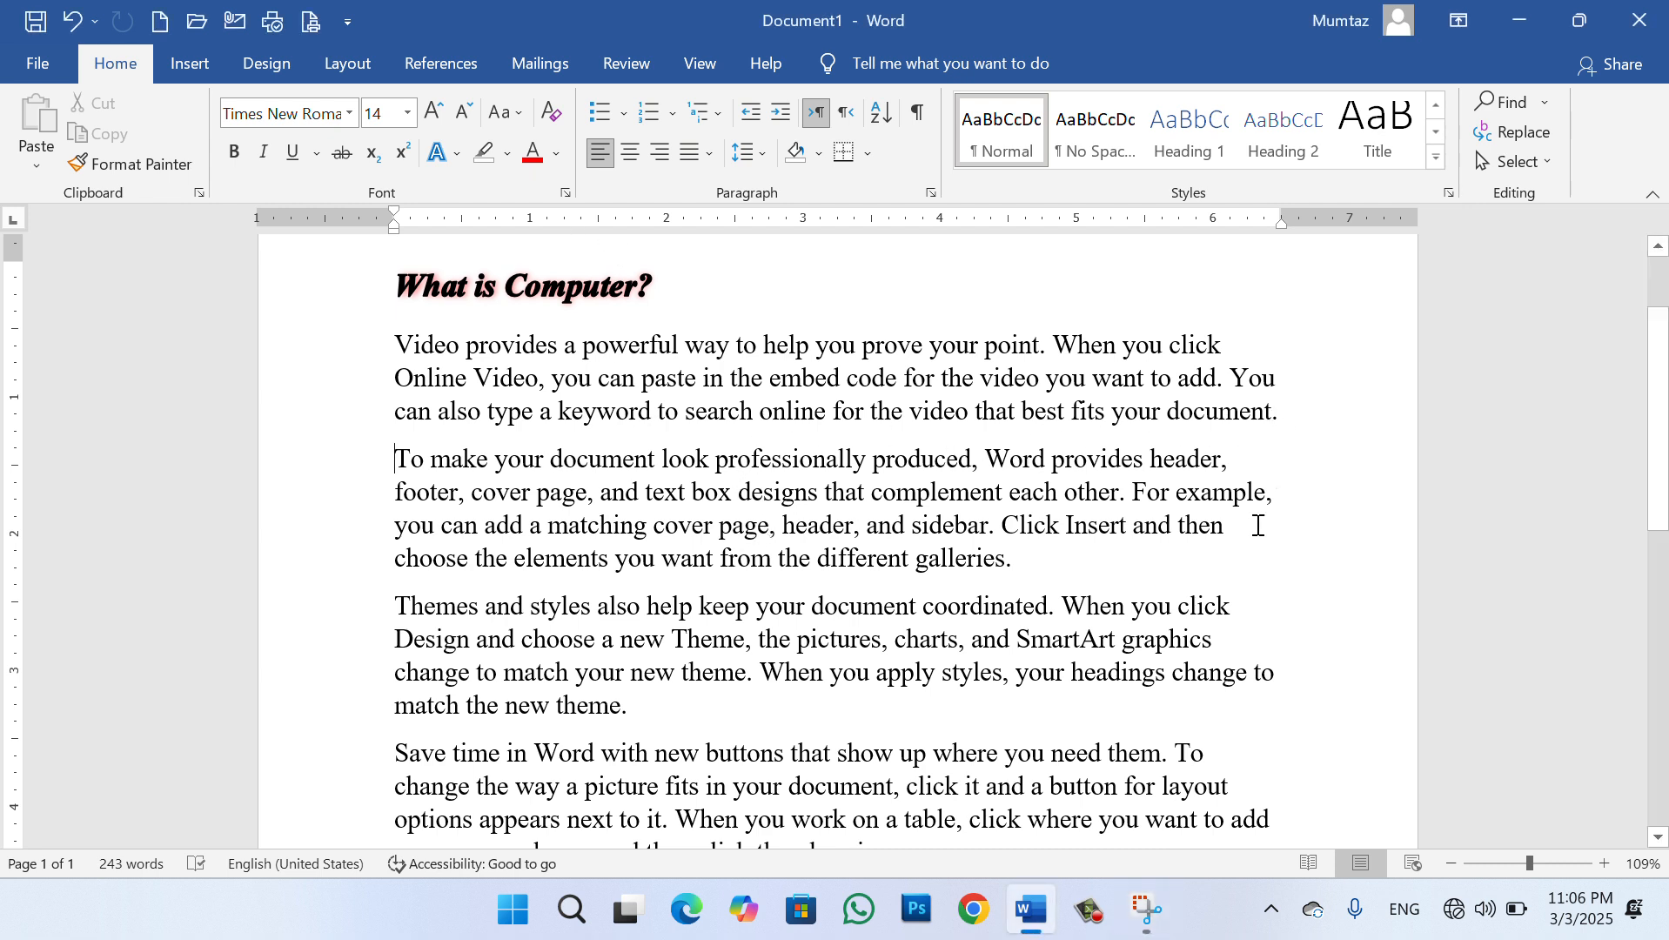
Set the font colour of the first two body paragraphs to the standard green
drag(1124, 561, 396, 342)
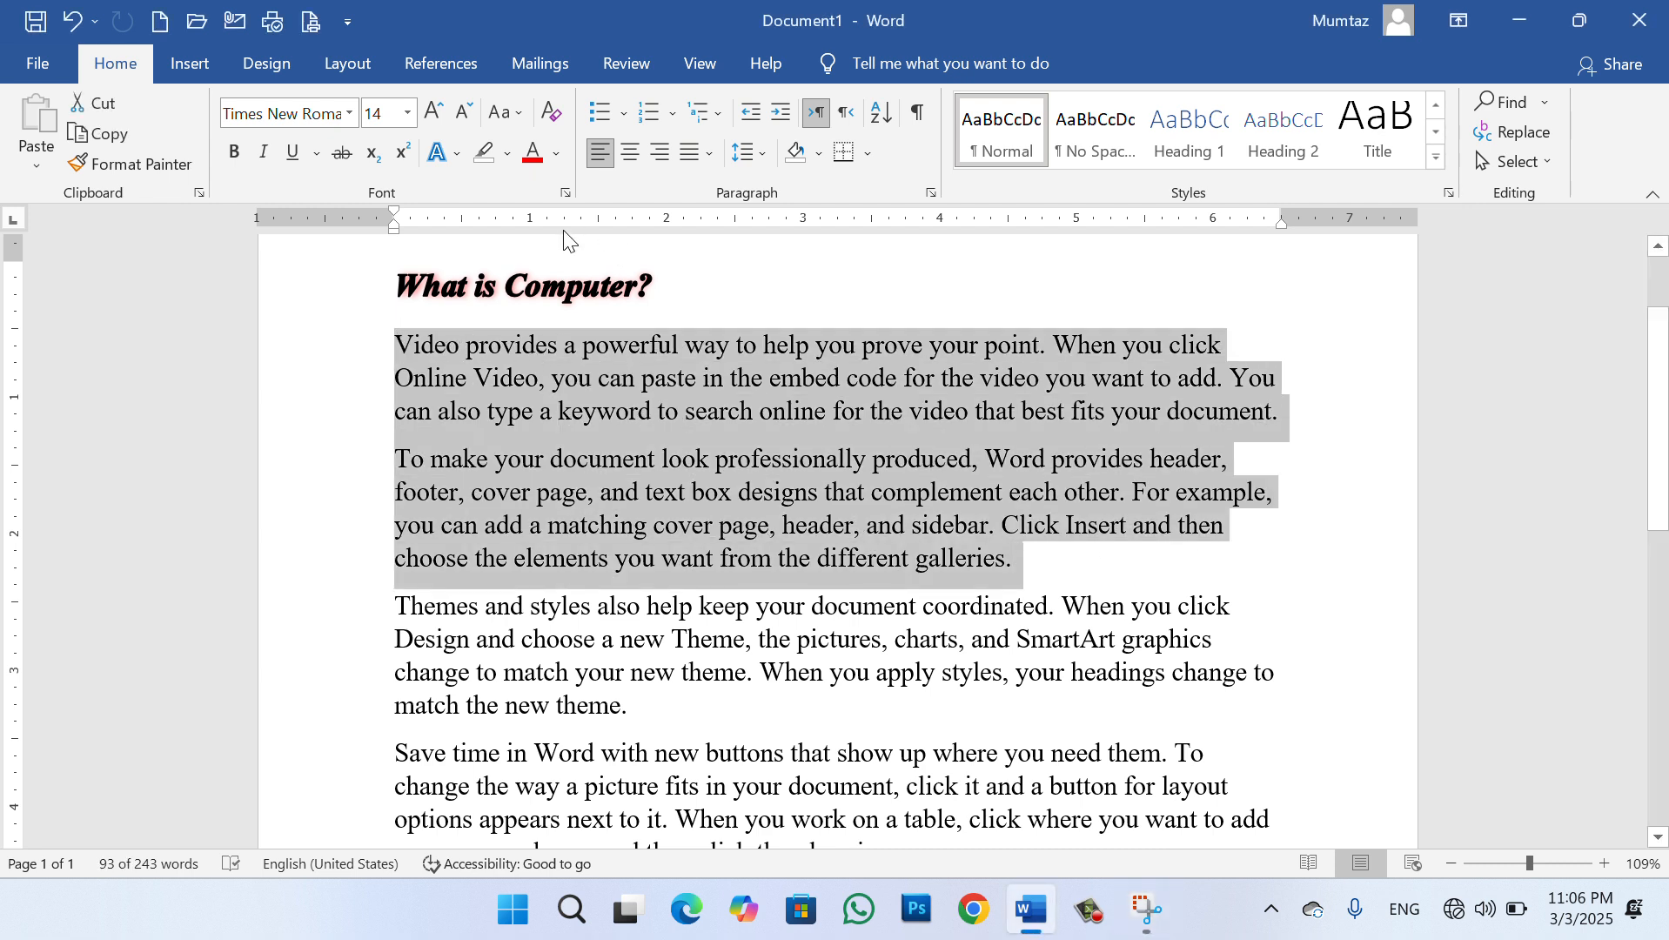
click(555, 157)
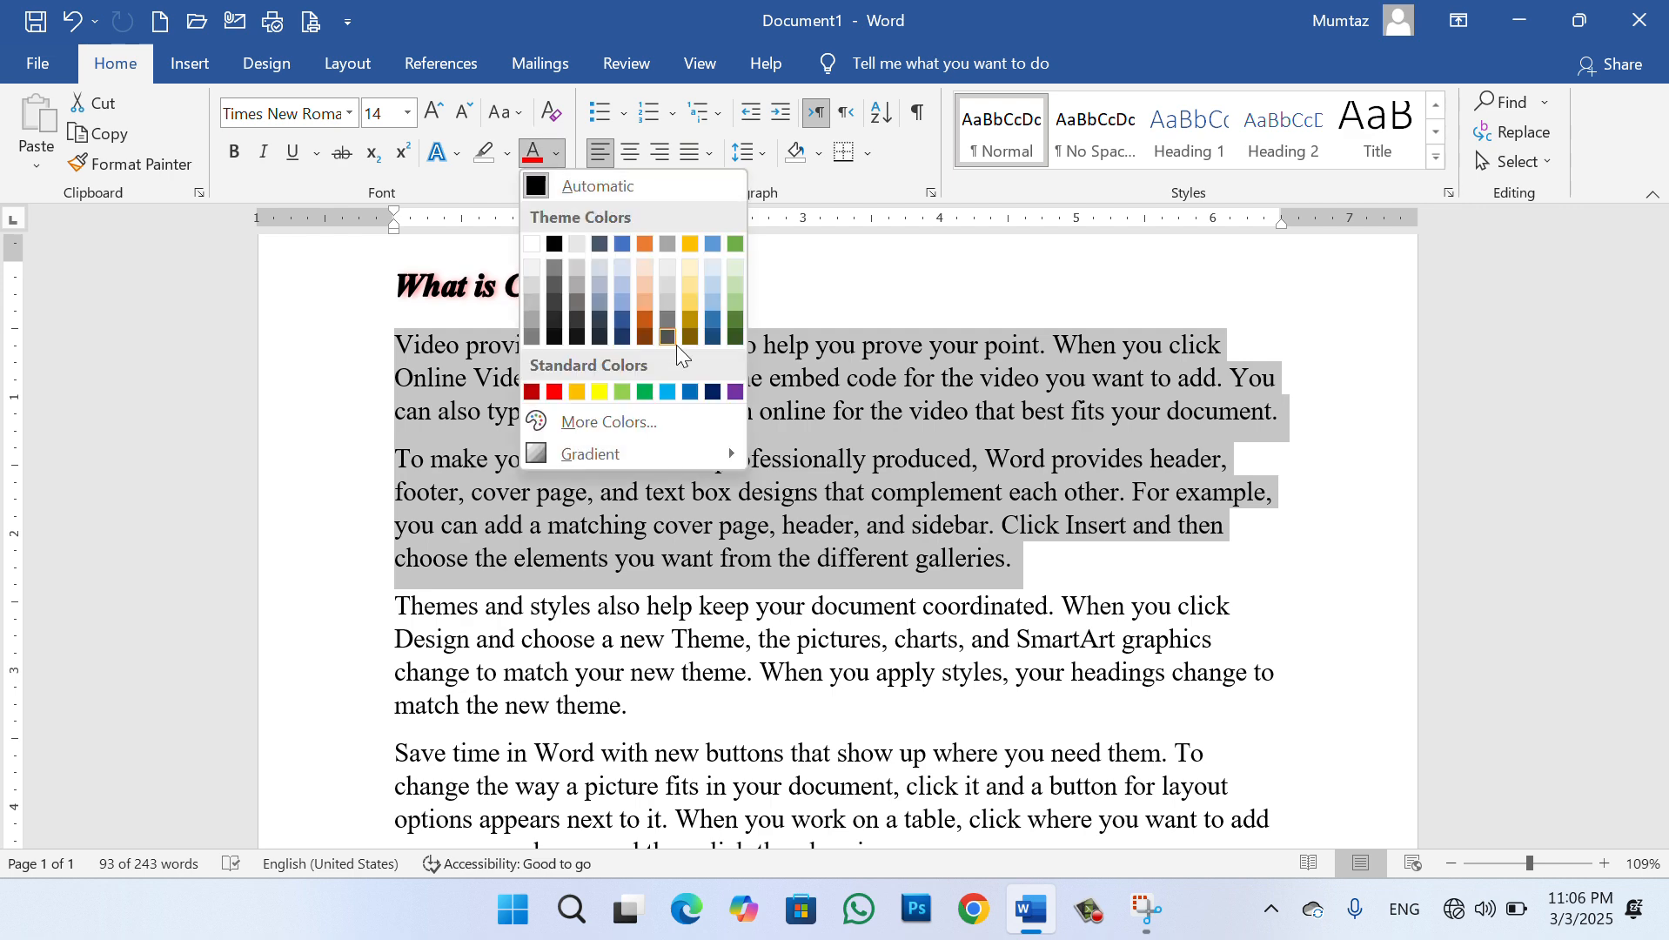
click(643, 386)
click(739, 447)
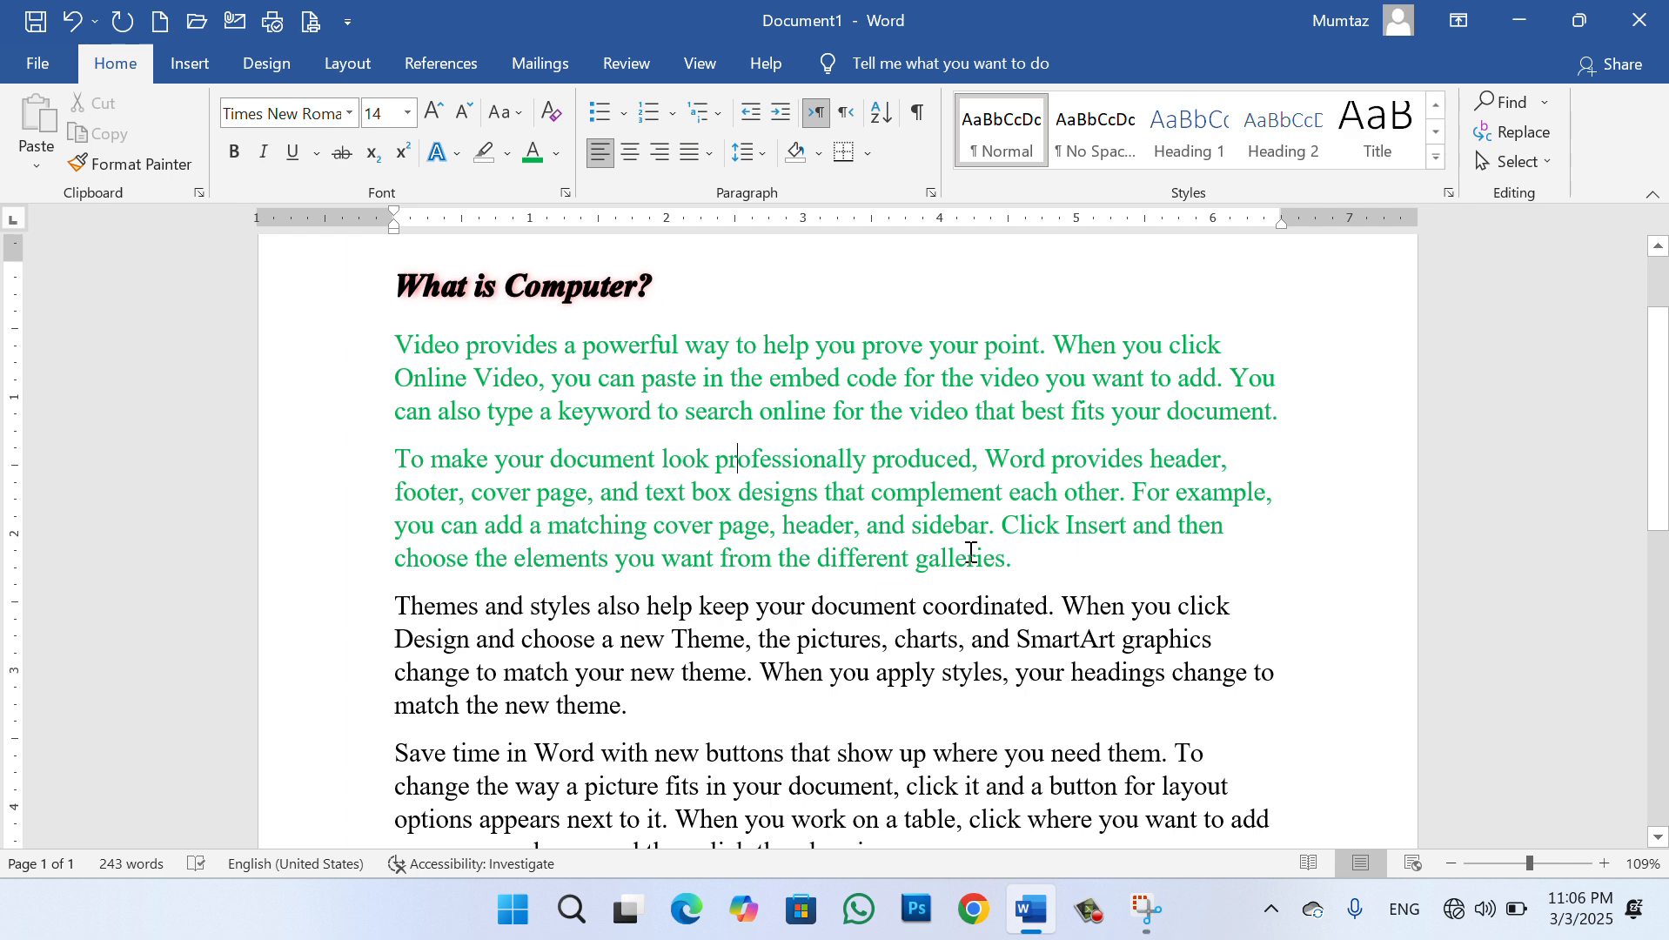
Change the font colour of the first two body paragraphs to the orange theme colour
drag(1020, 562, 430, 331)
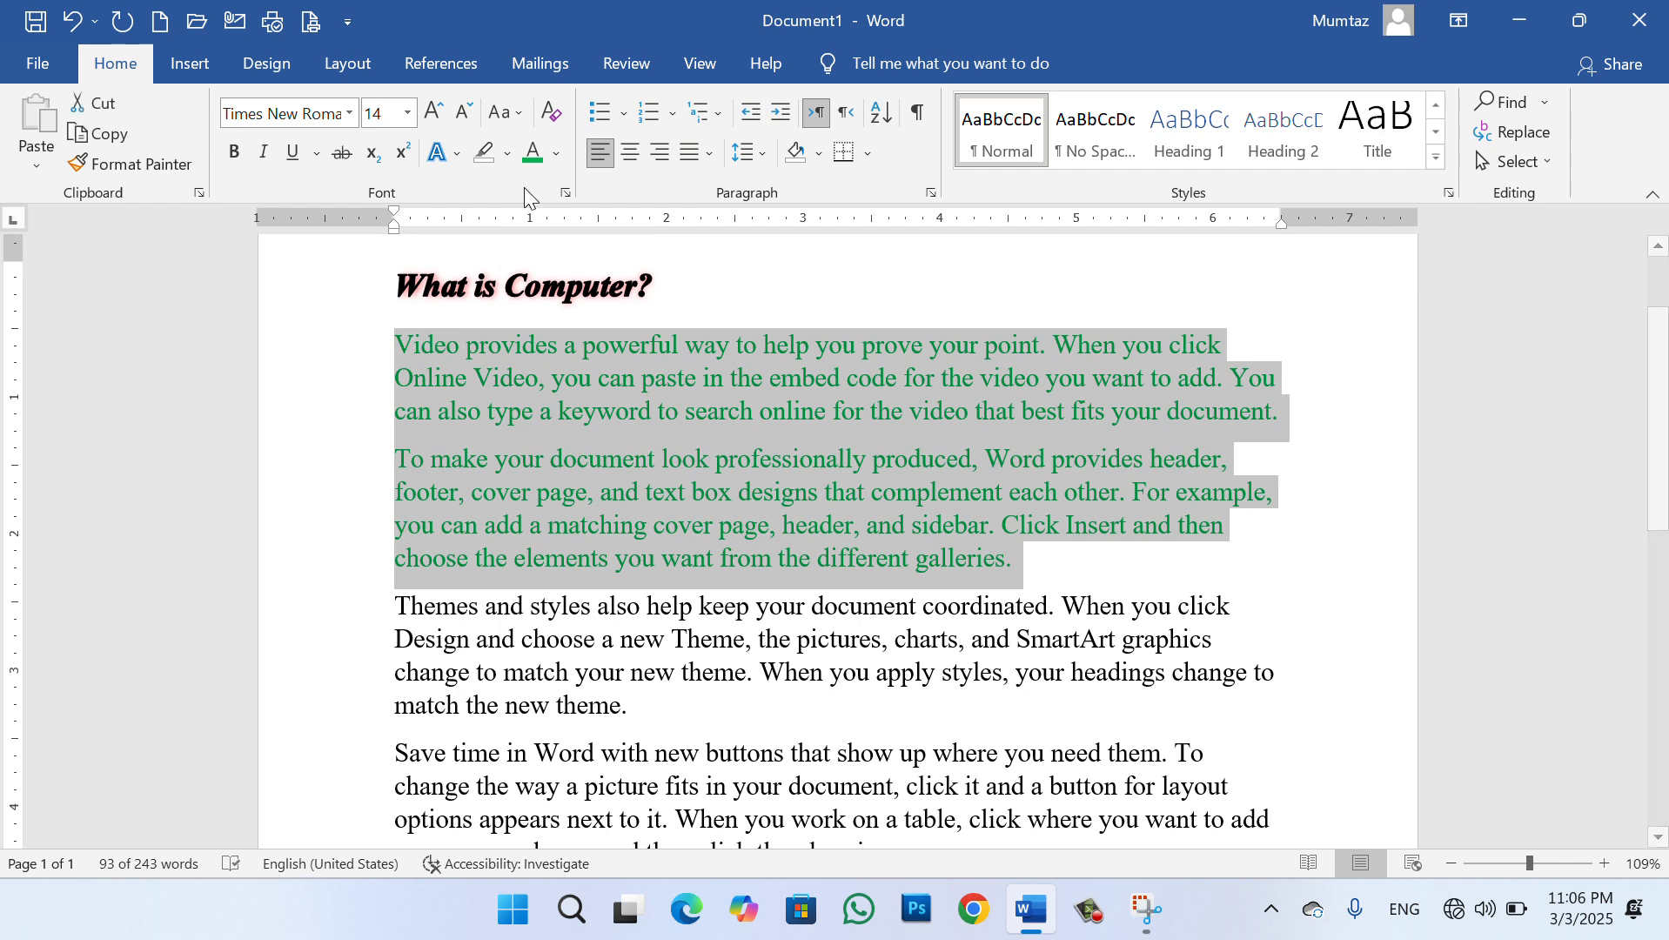
click(554, 158)
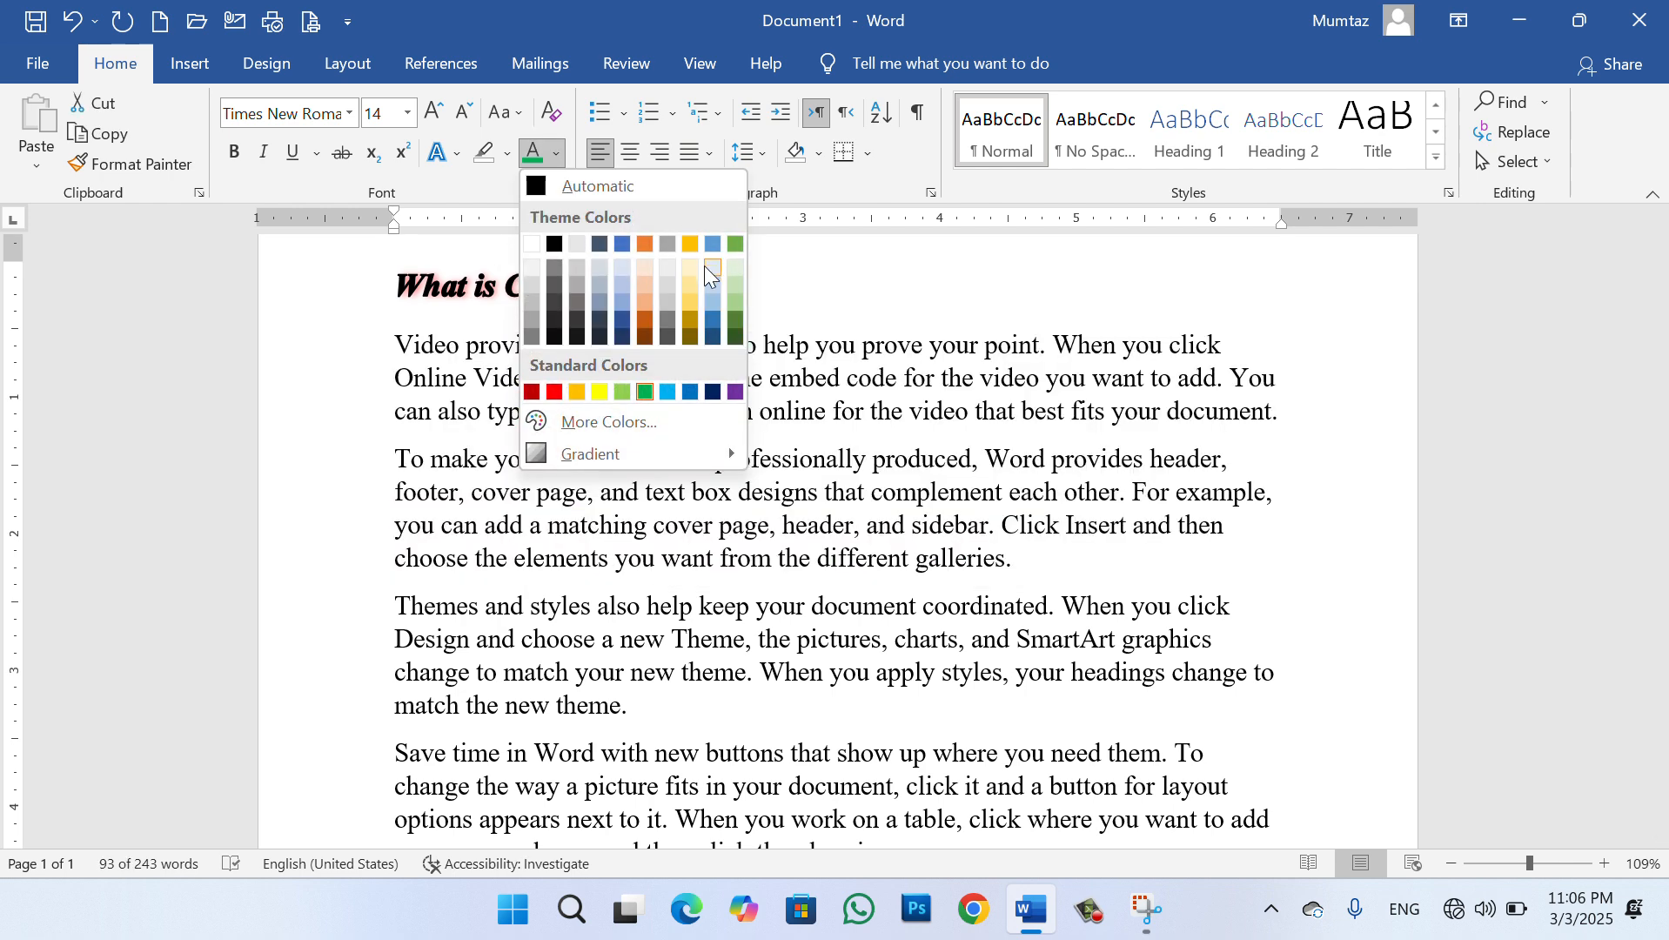
click(646, 246)
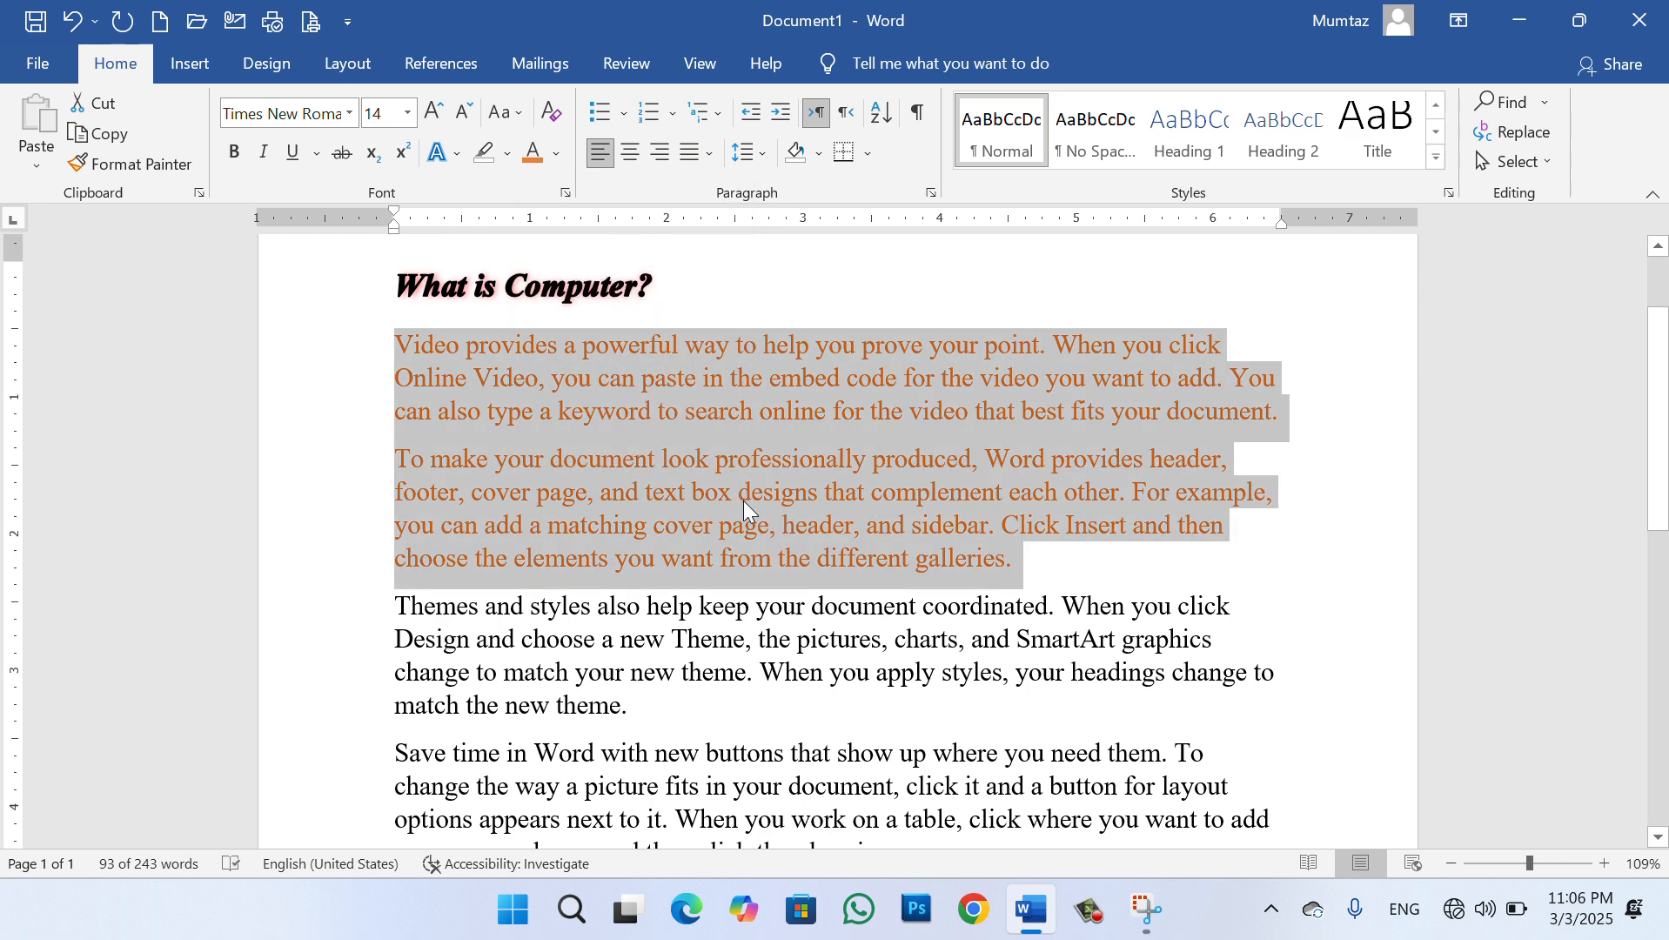
click(743, 502)
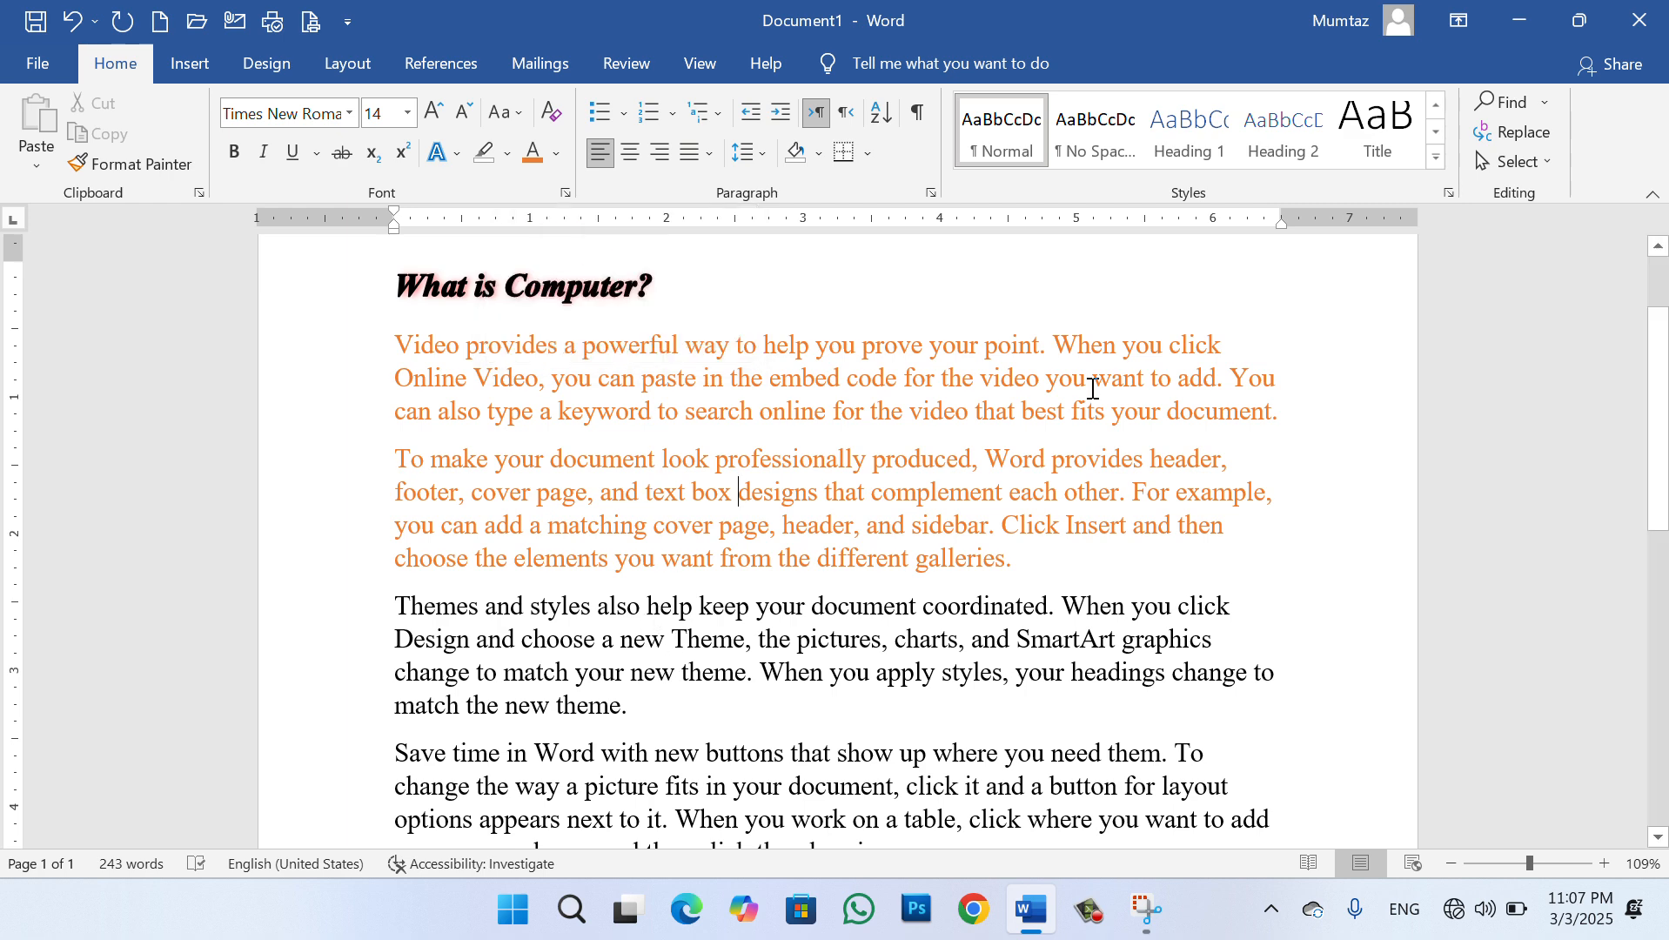
Apply Sentence case to the heading "What is Computer?"
scroll(770, 417, up, 3)
drag(686, 419, 327, 429)
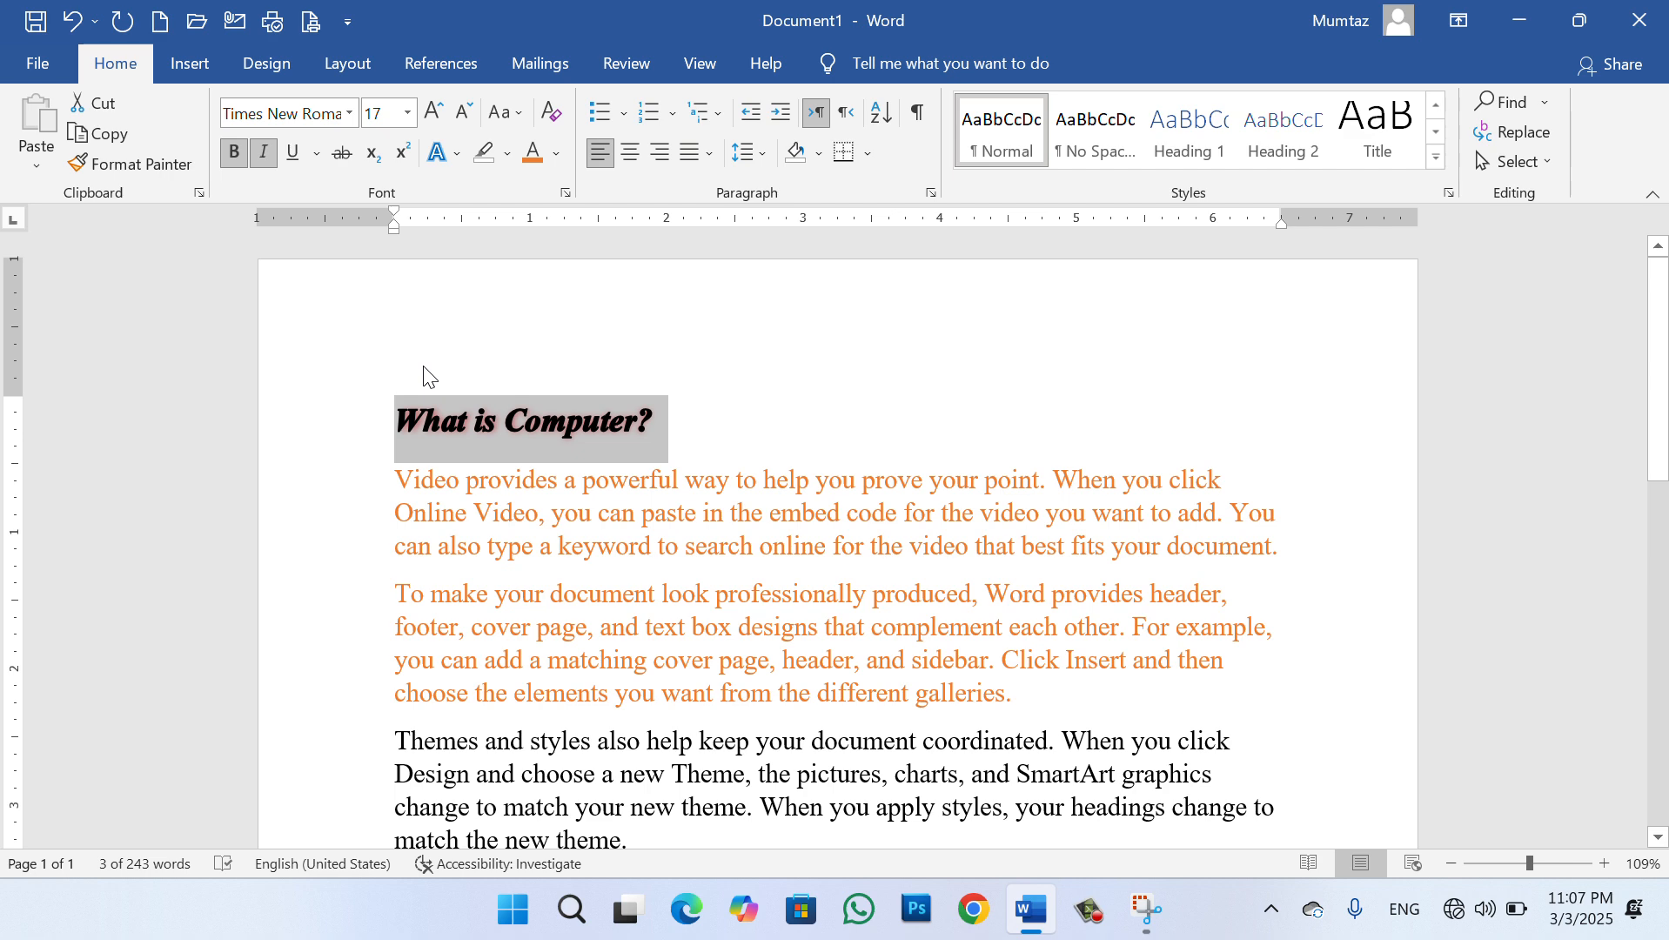
click(520, 121)
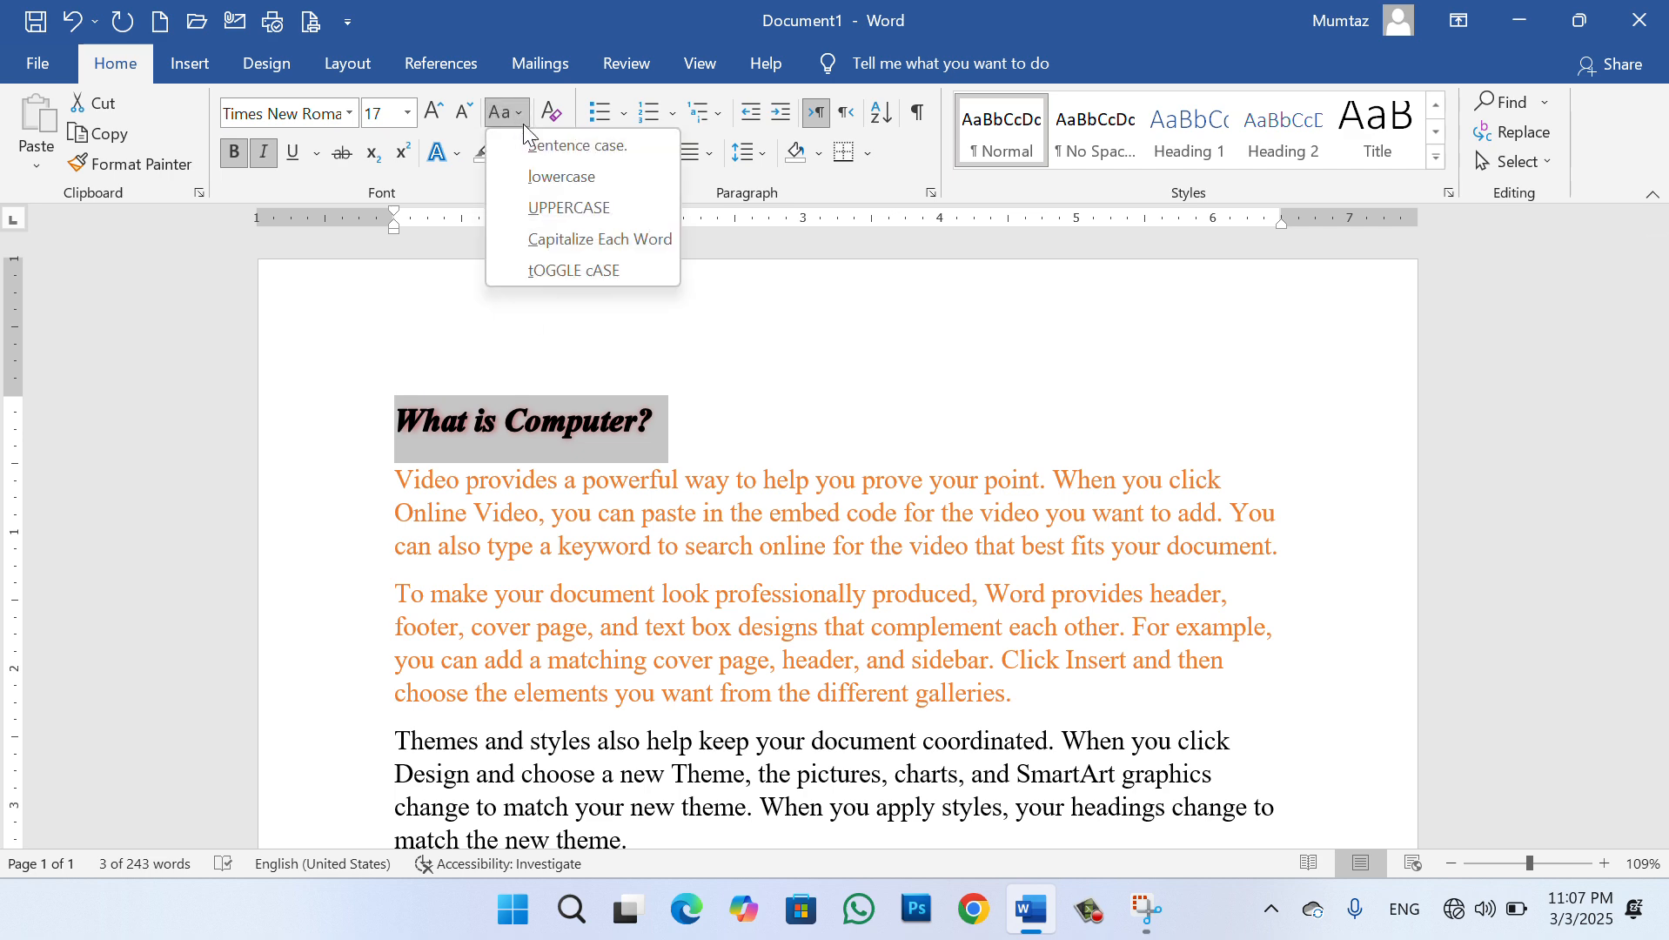
click(540, 148)
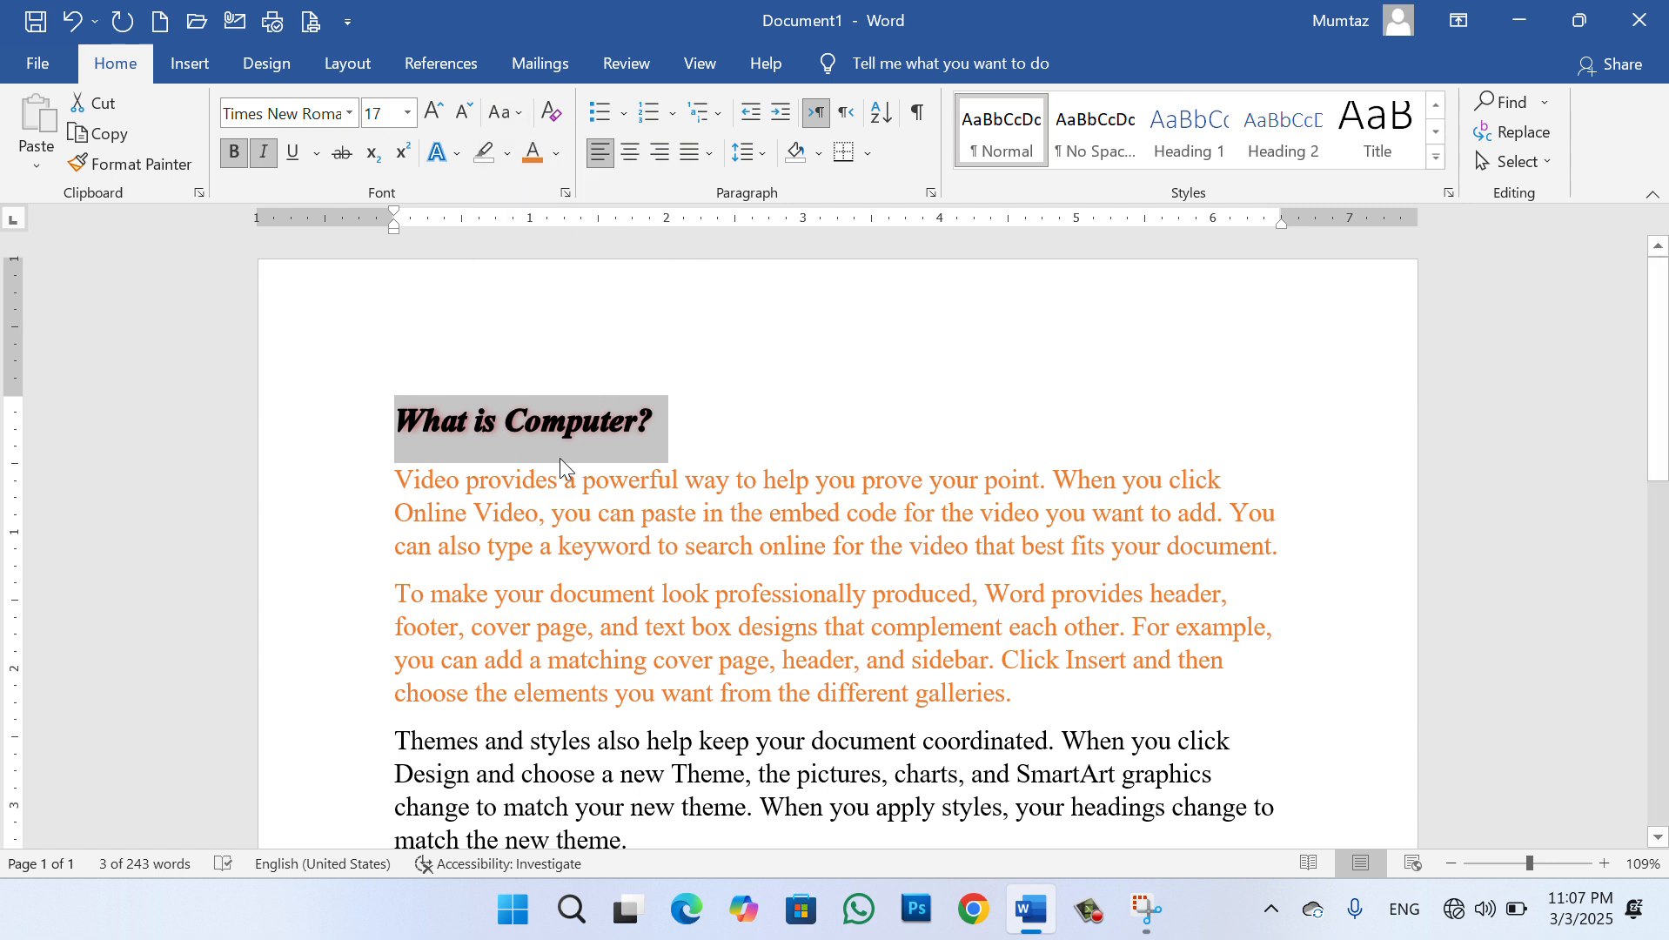
click(419, 428)
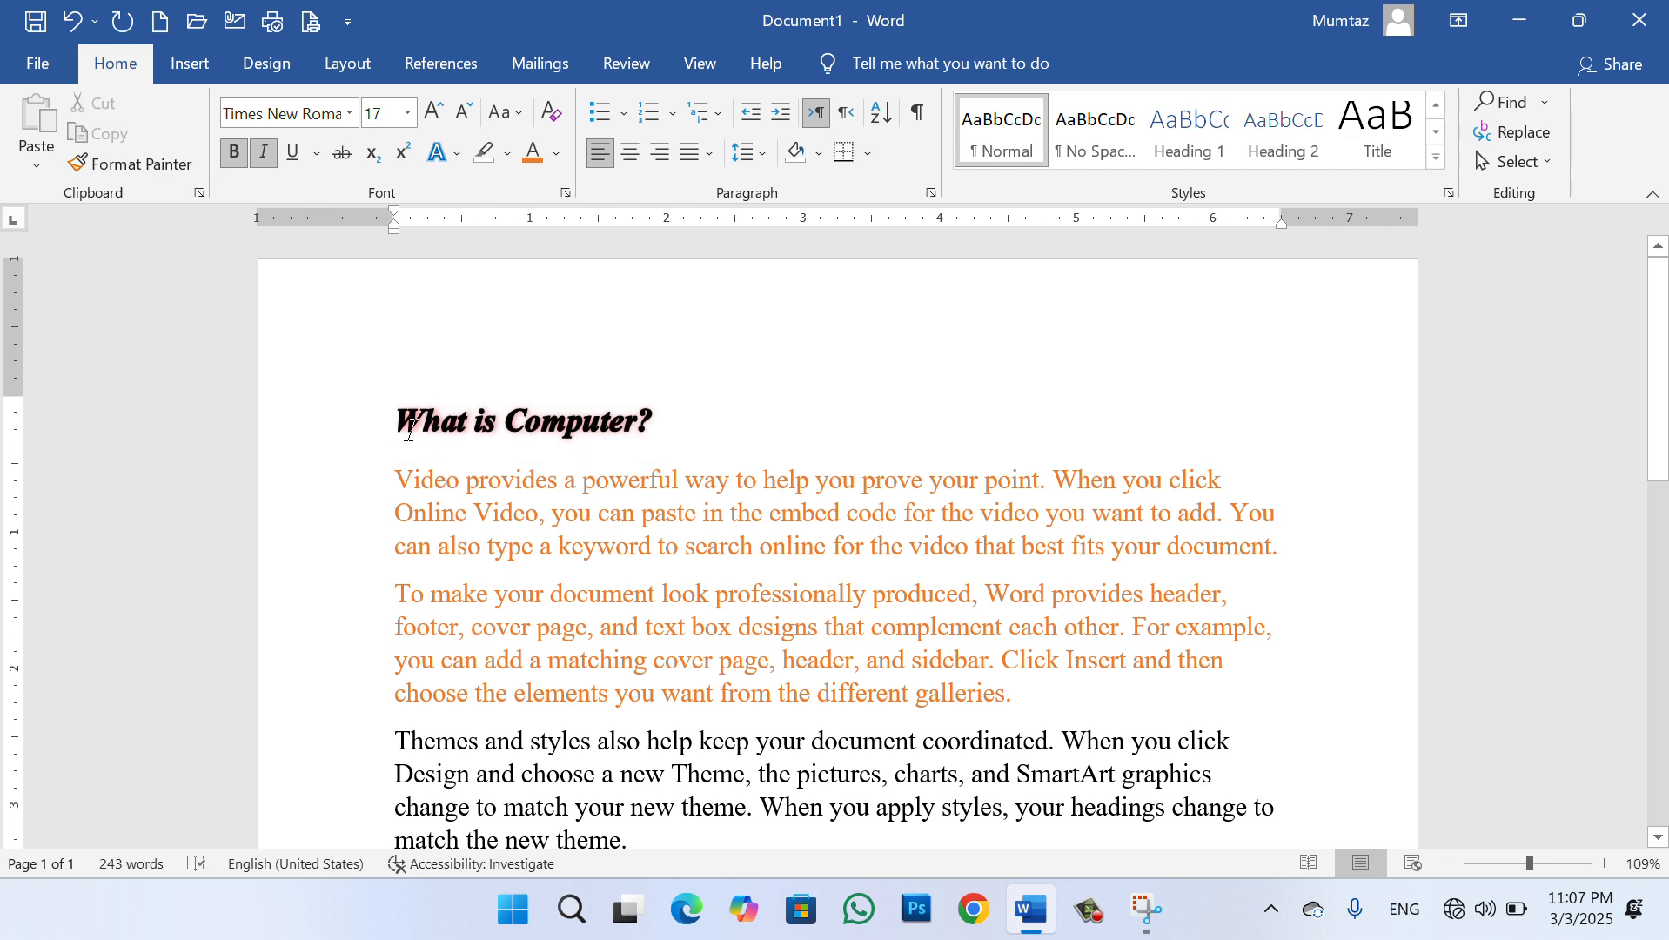
drag(398, 426, 426, 427)
click(425, 427)
Change the heading "What is Computer?" to lowercase
drag(672, 421, 405, 419)
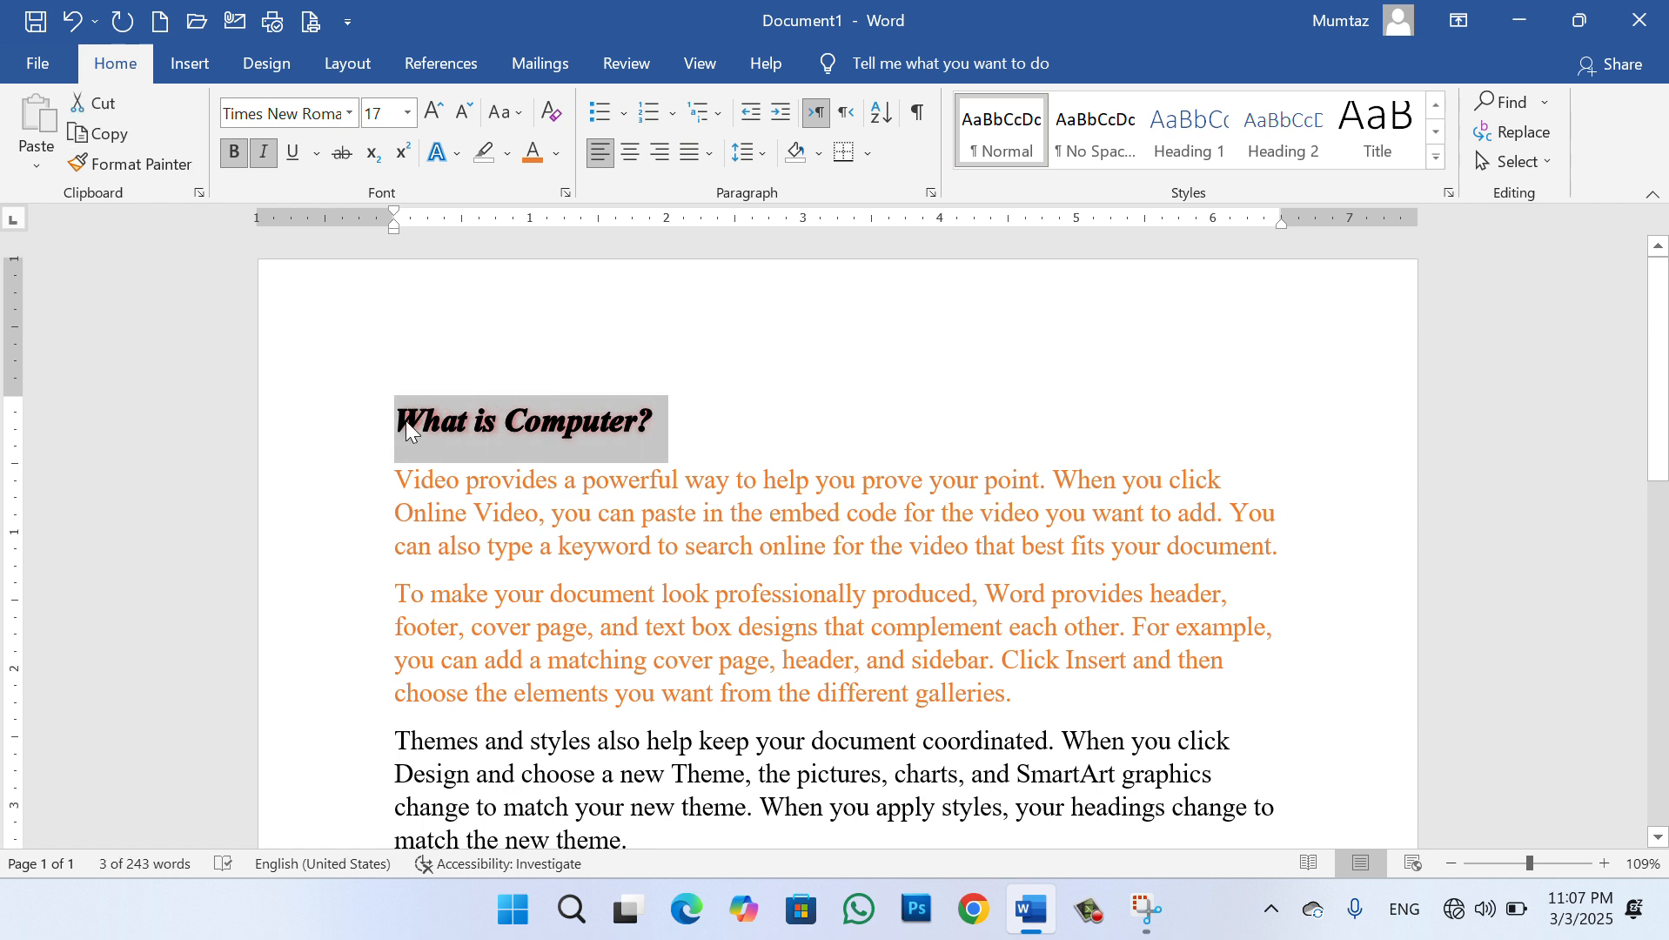
click(515, 116)
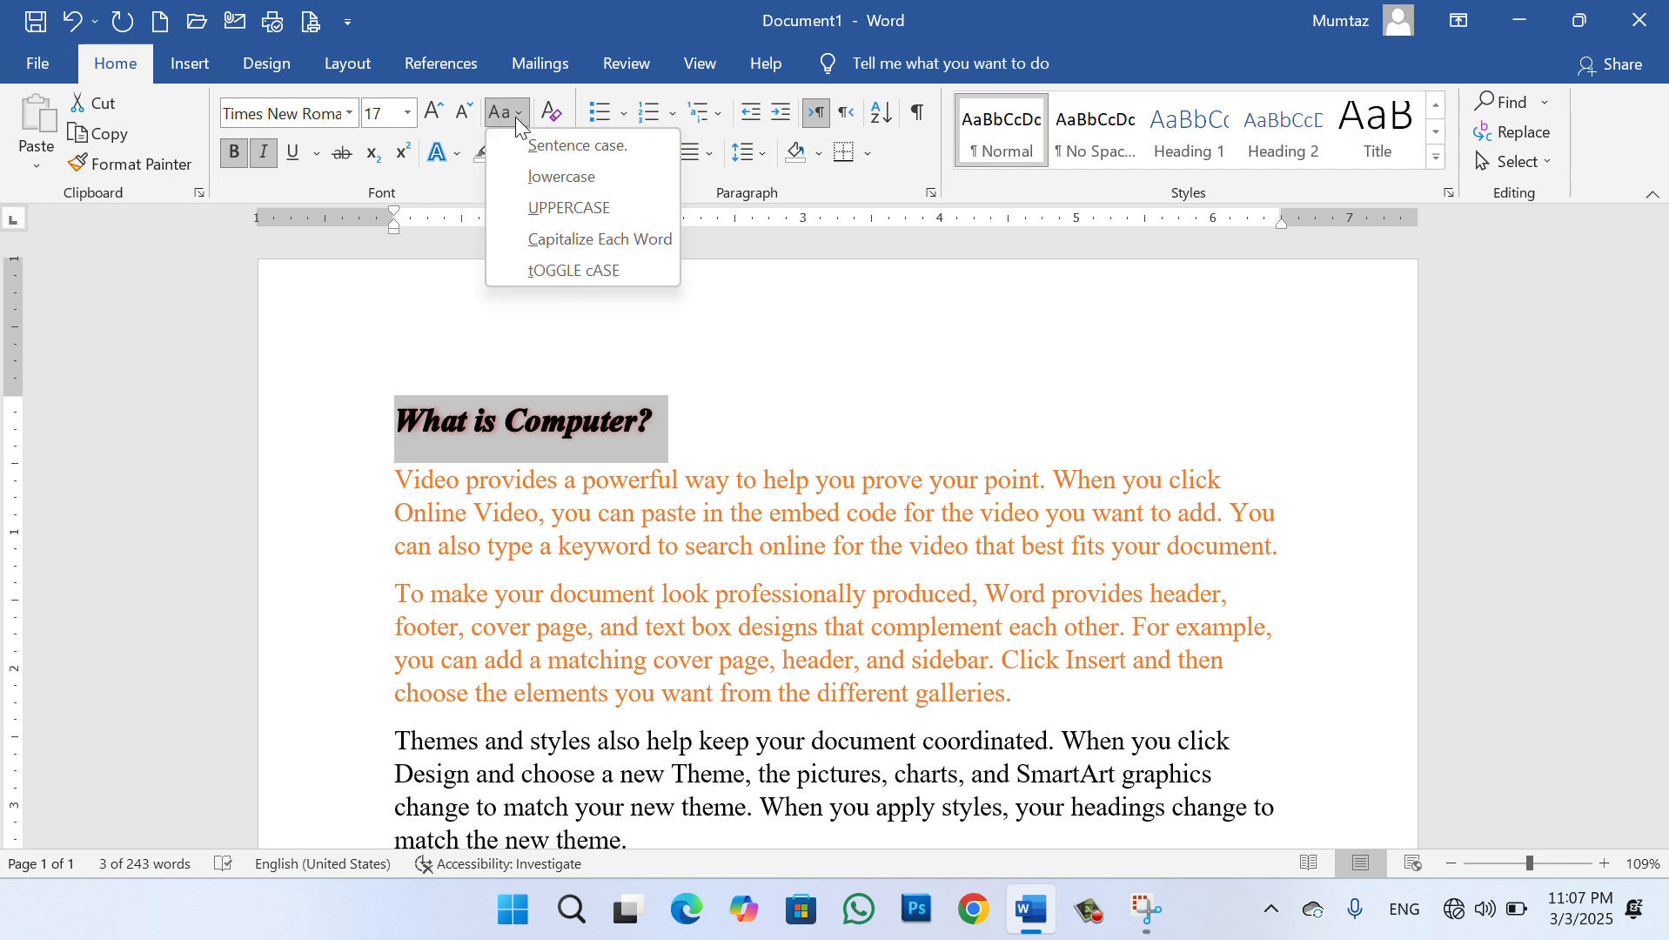
click(561, 176)
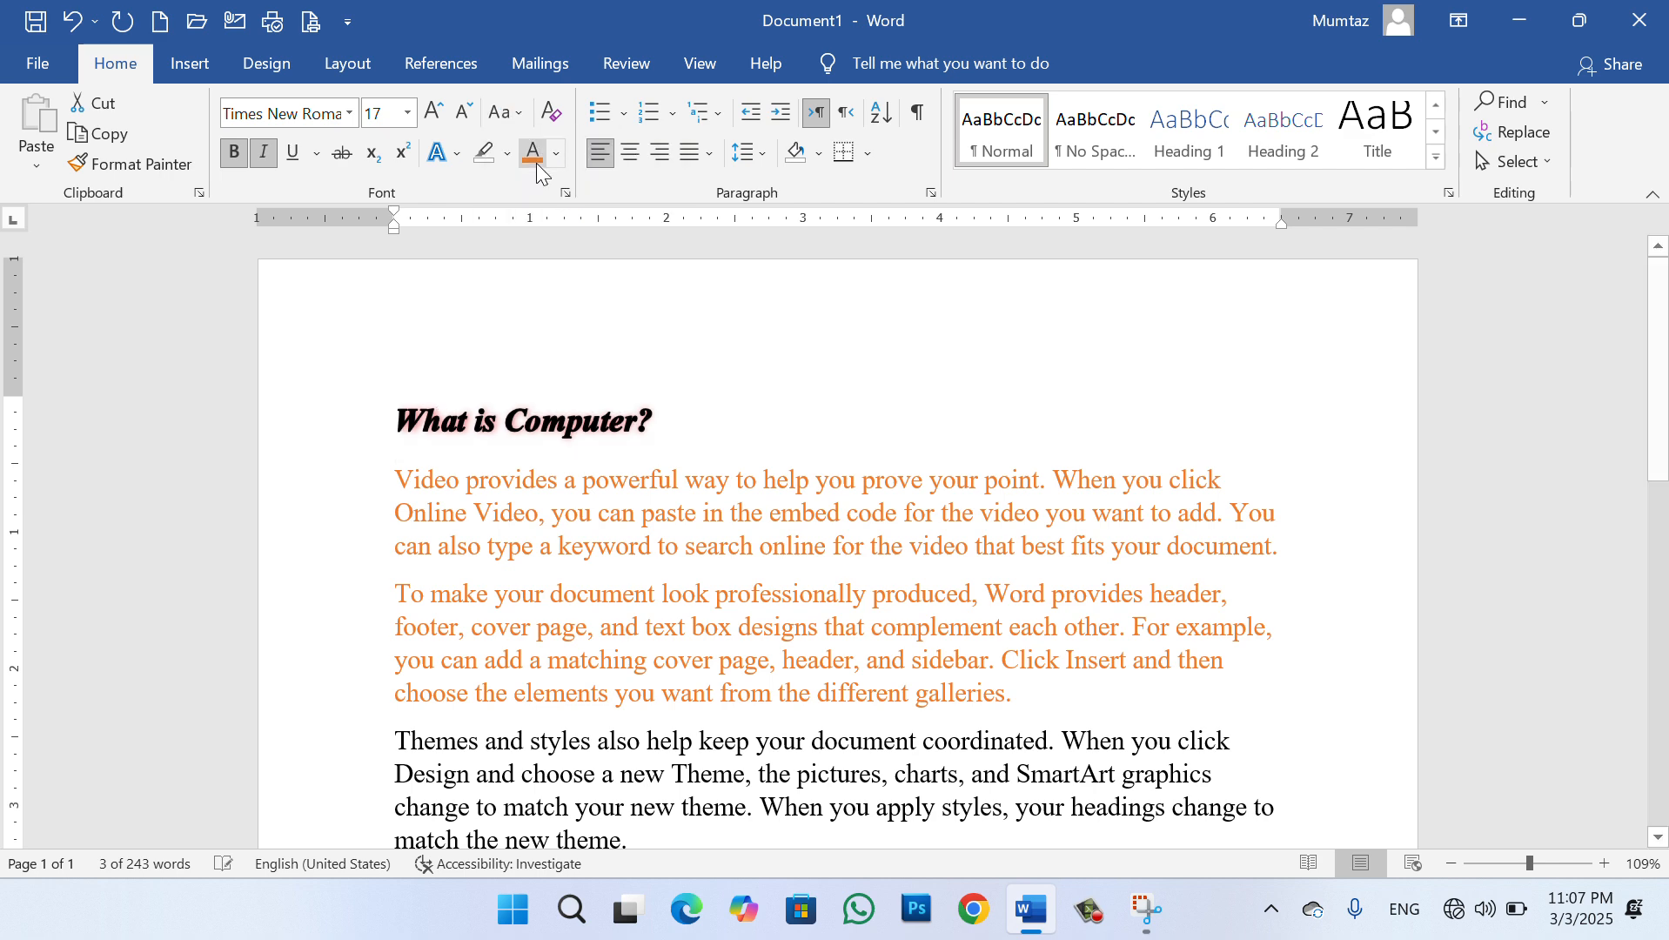
click(645, 425)
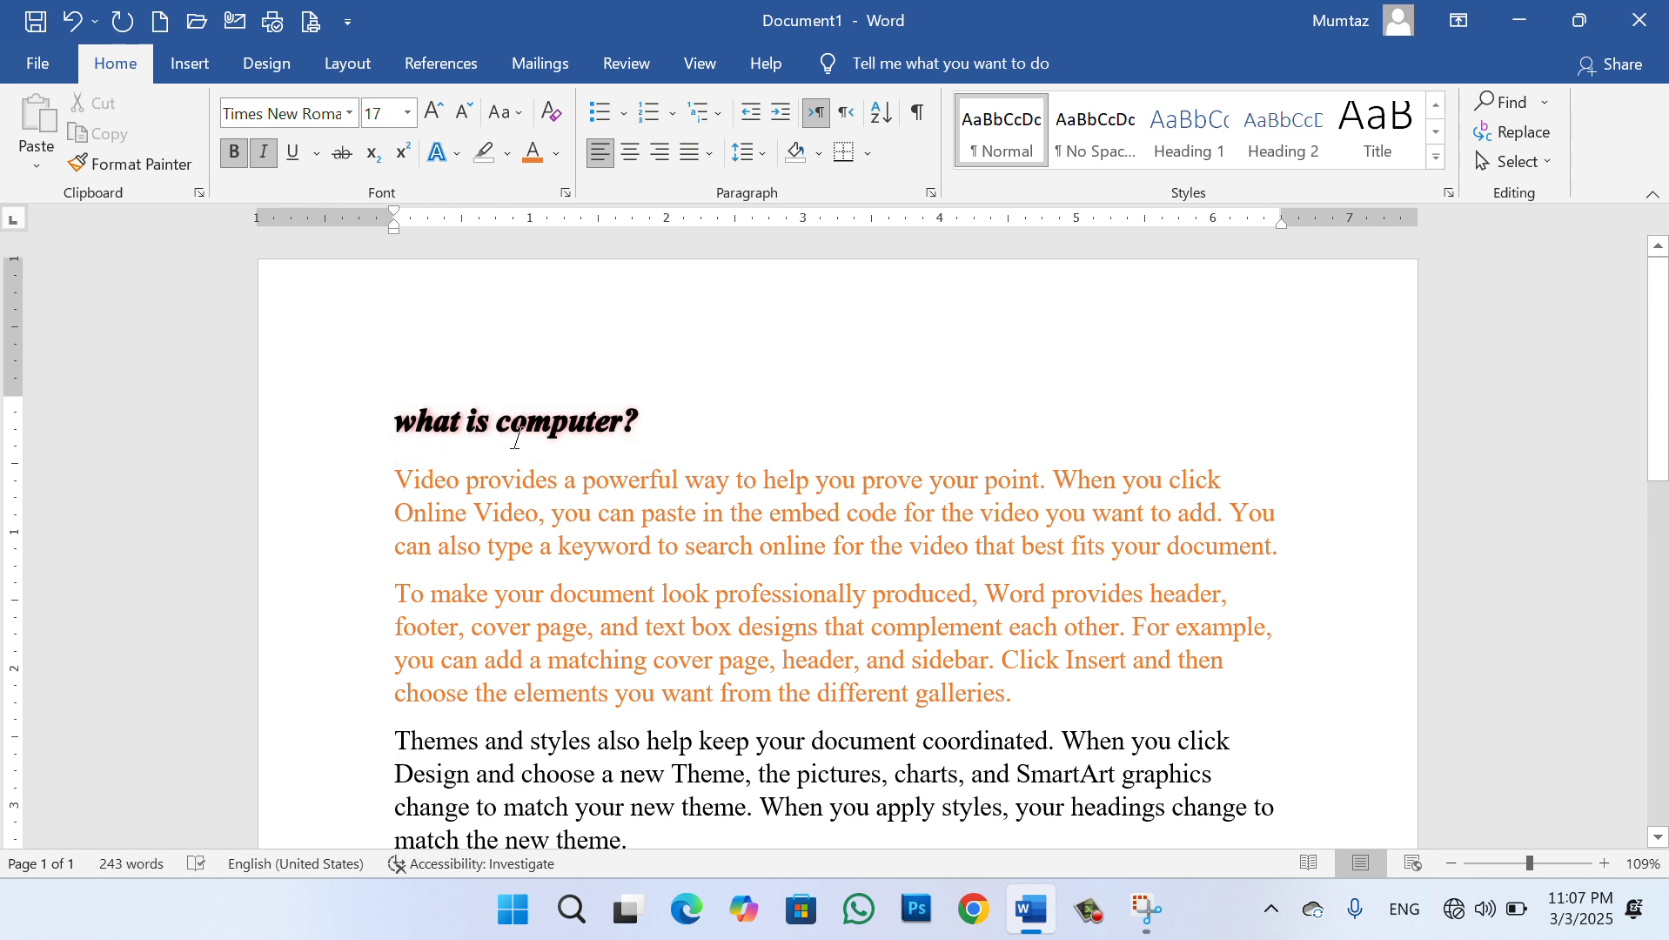
Change the case of the "what is computer?" heading to UPPERCASE
drag(646, 423, 398, 421)
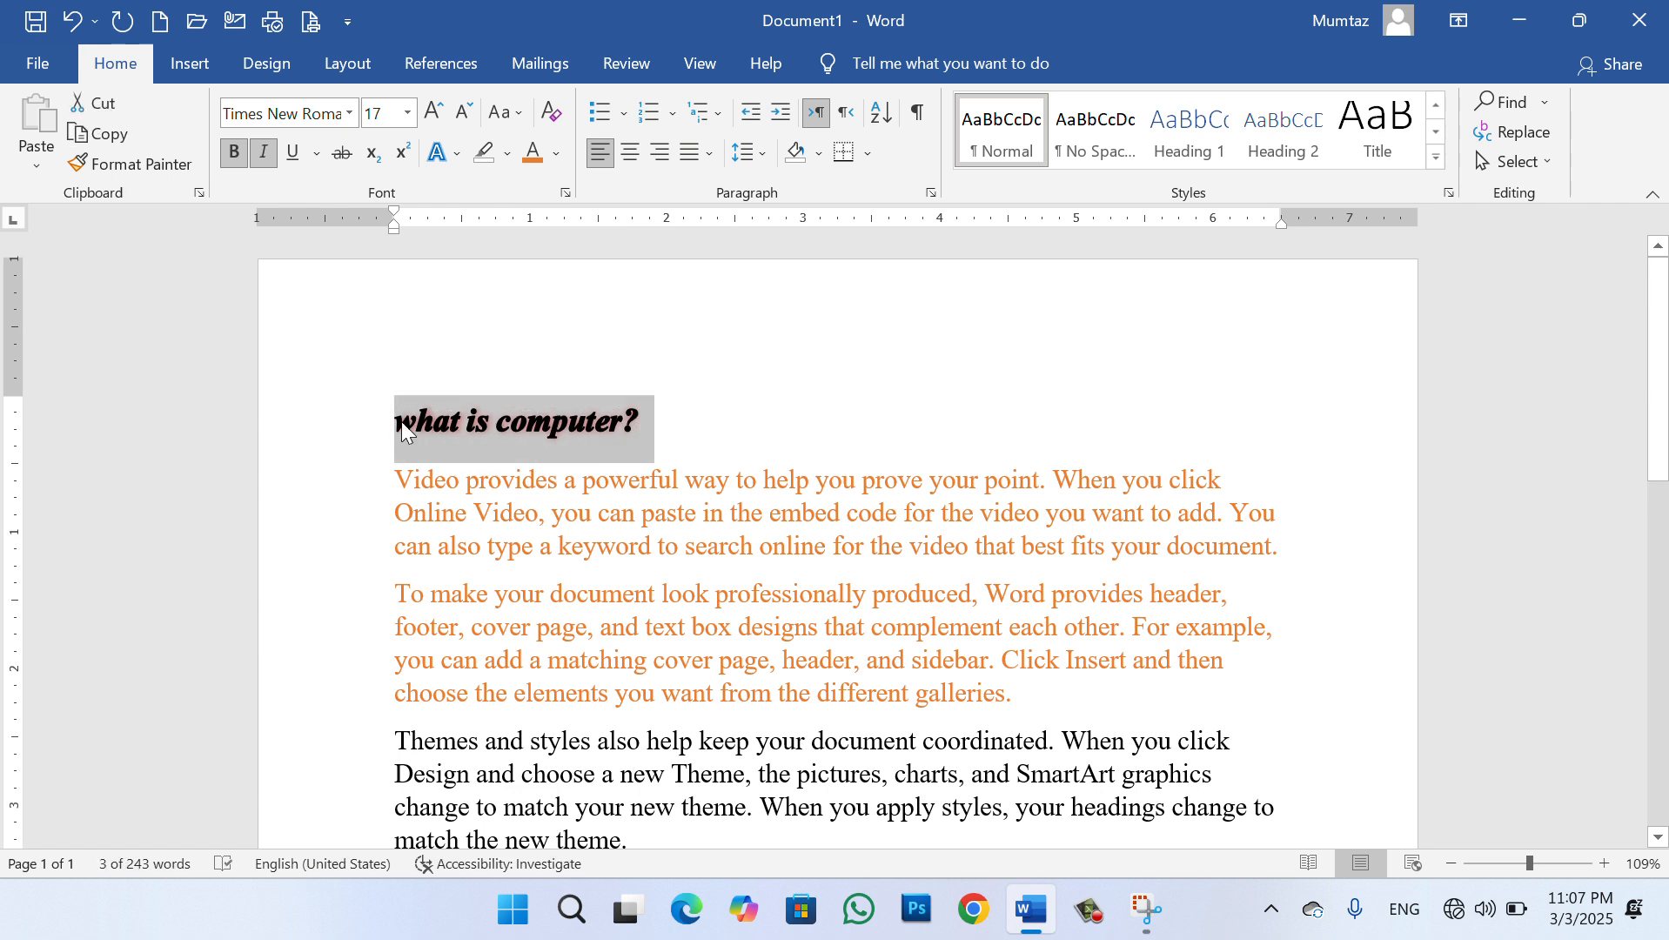
click(517, 121)
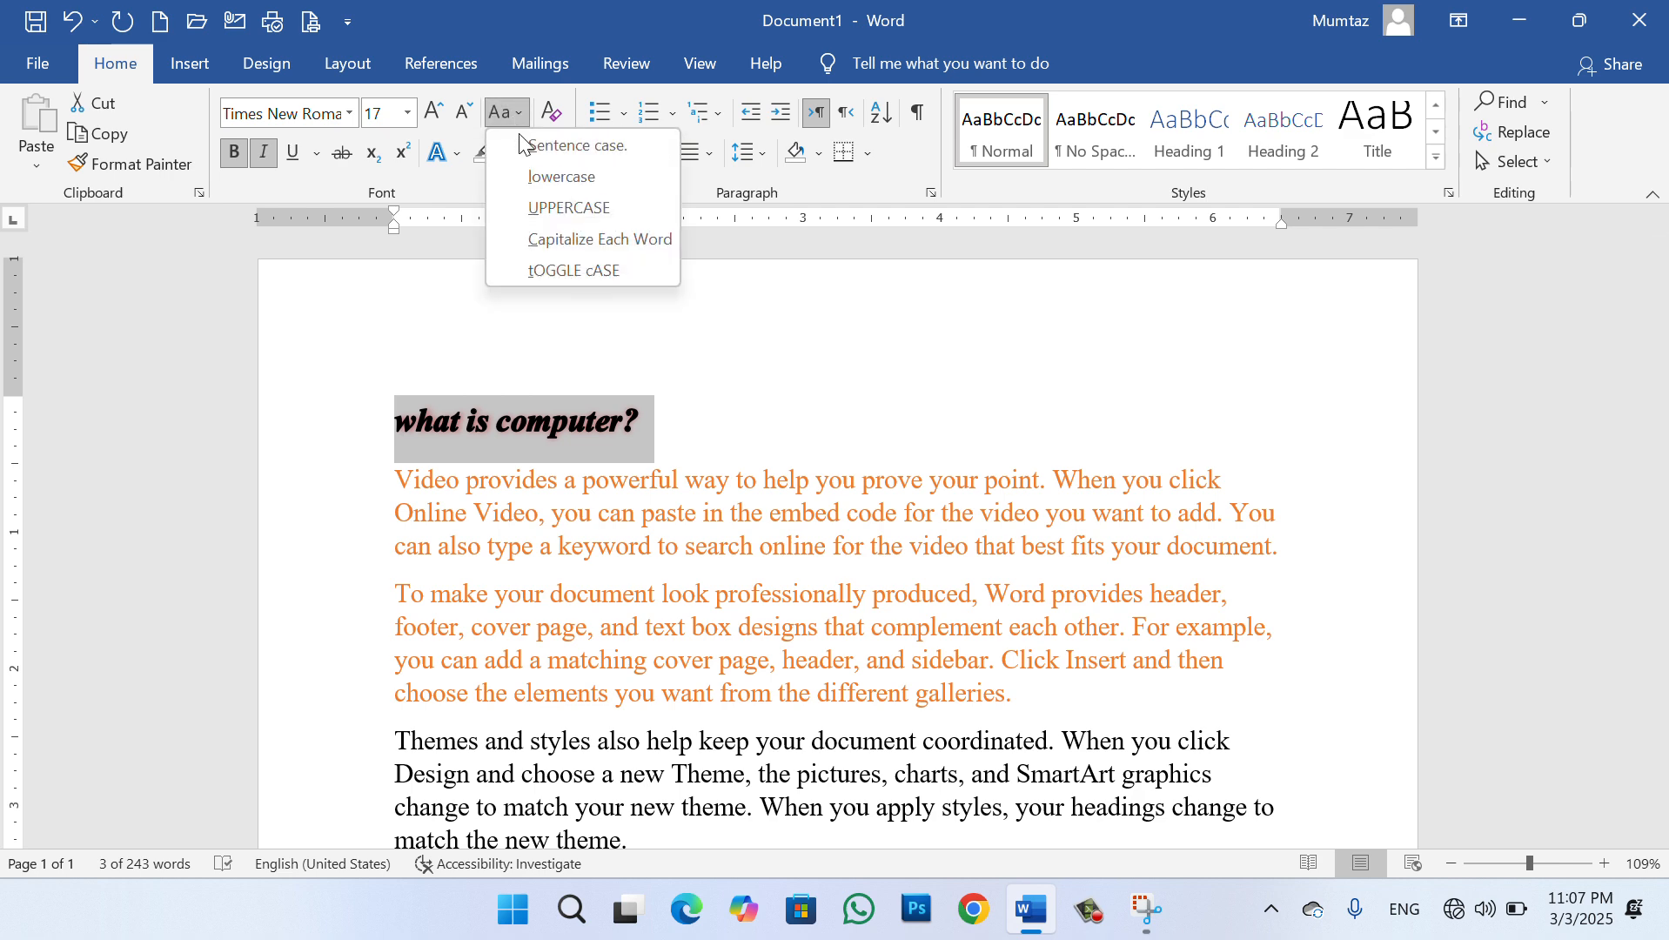
click(559, 207)
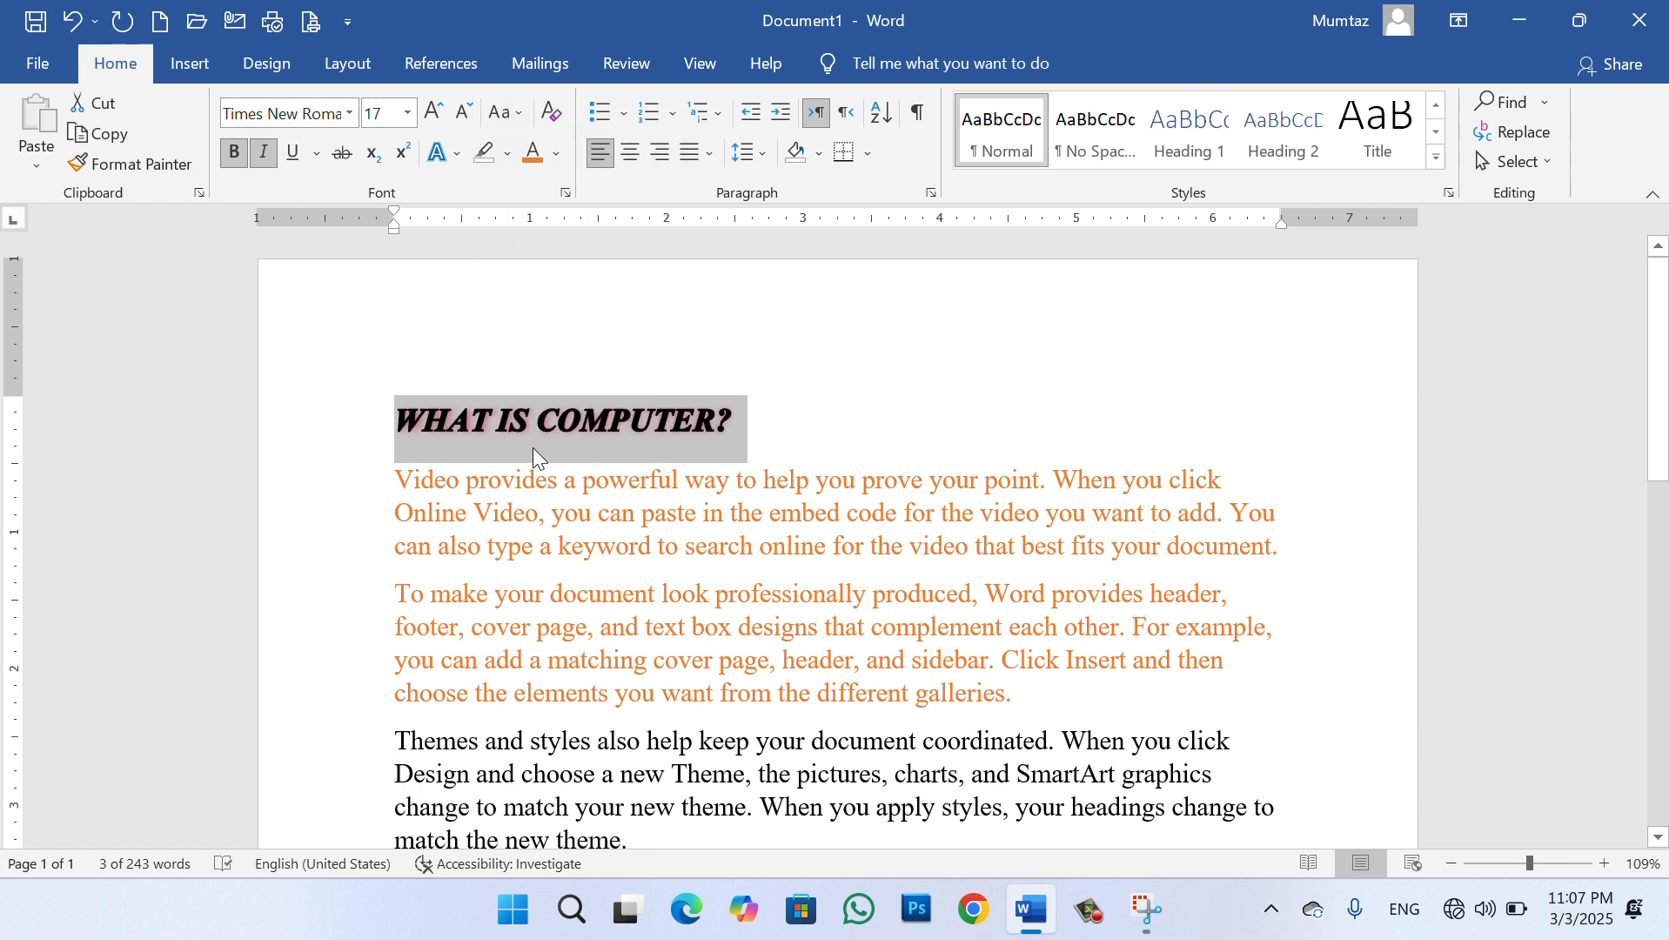
click(561, 453)
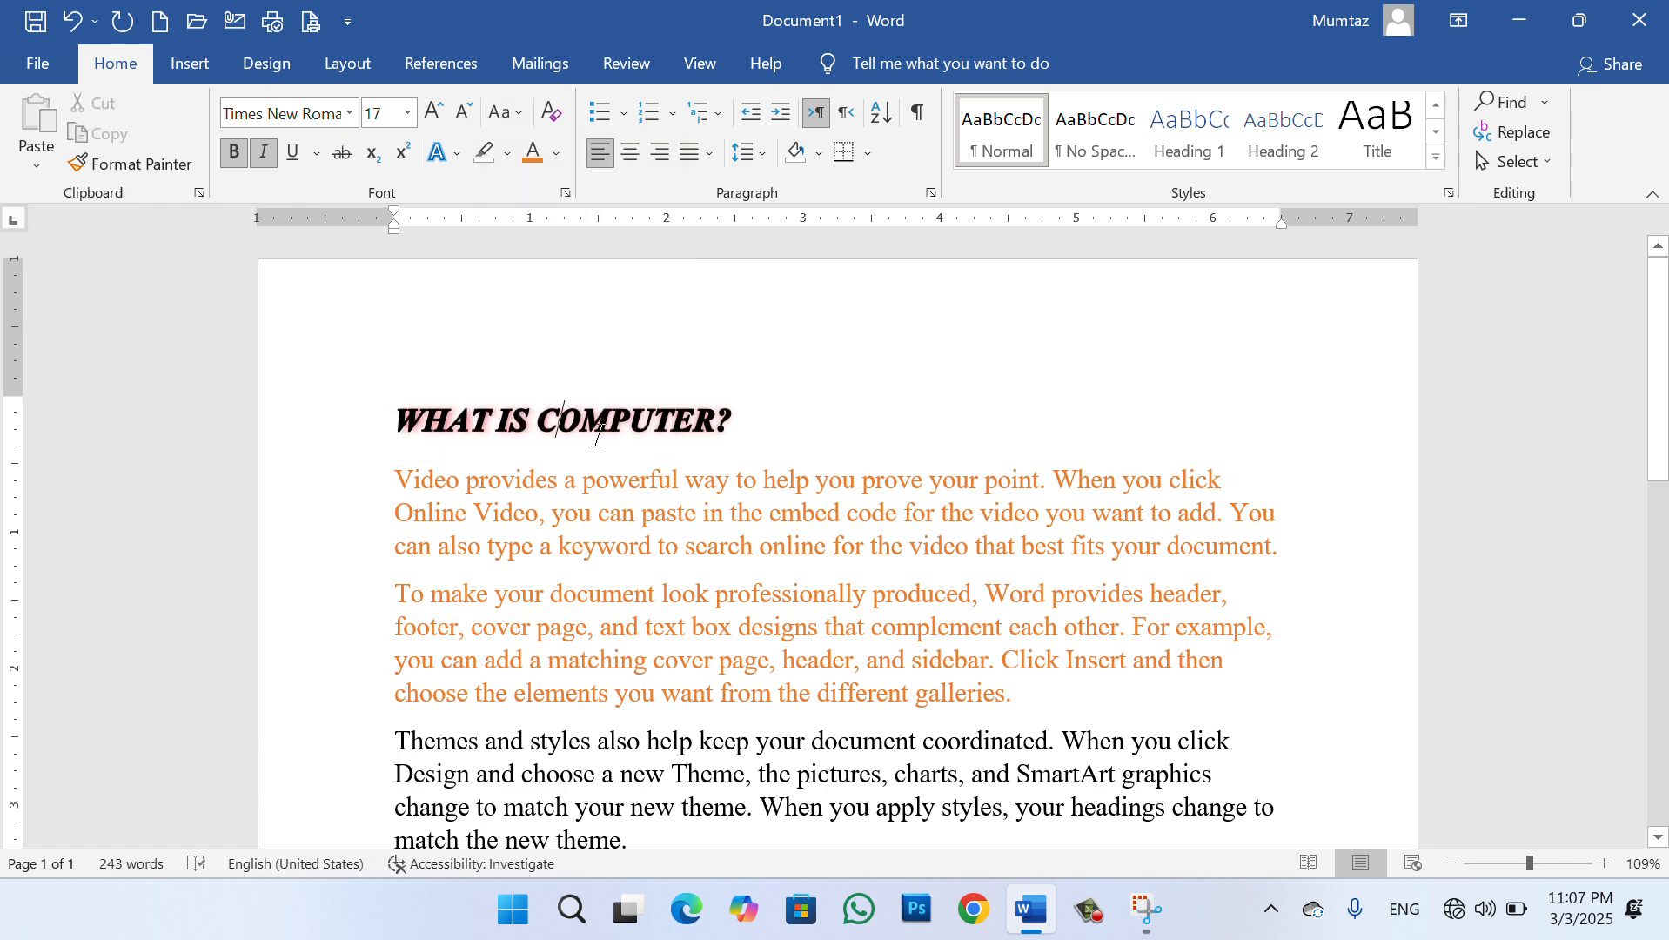
Change the heading's case to Capitalize Each Word
drag(747, 421, 370, 444)
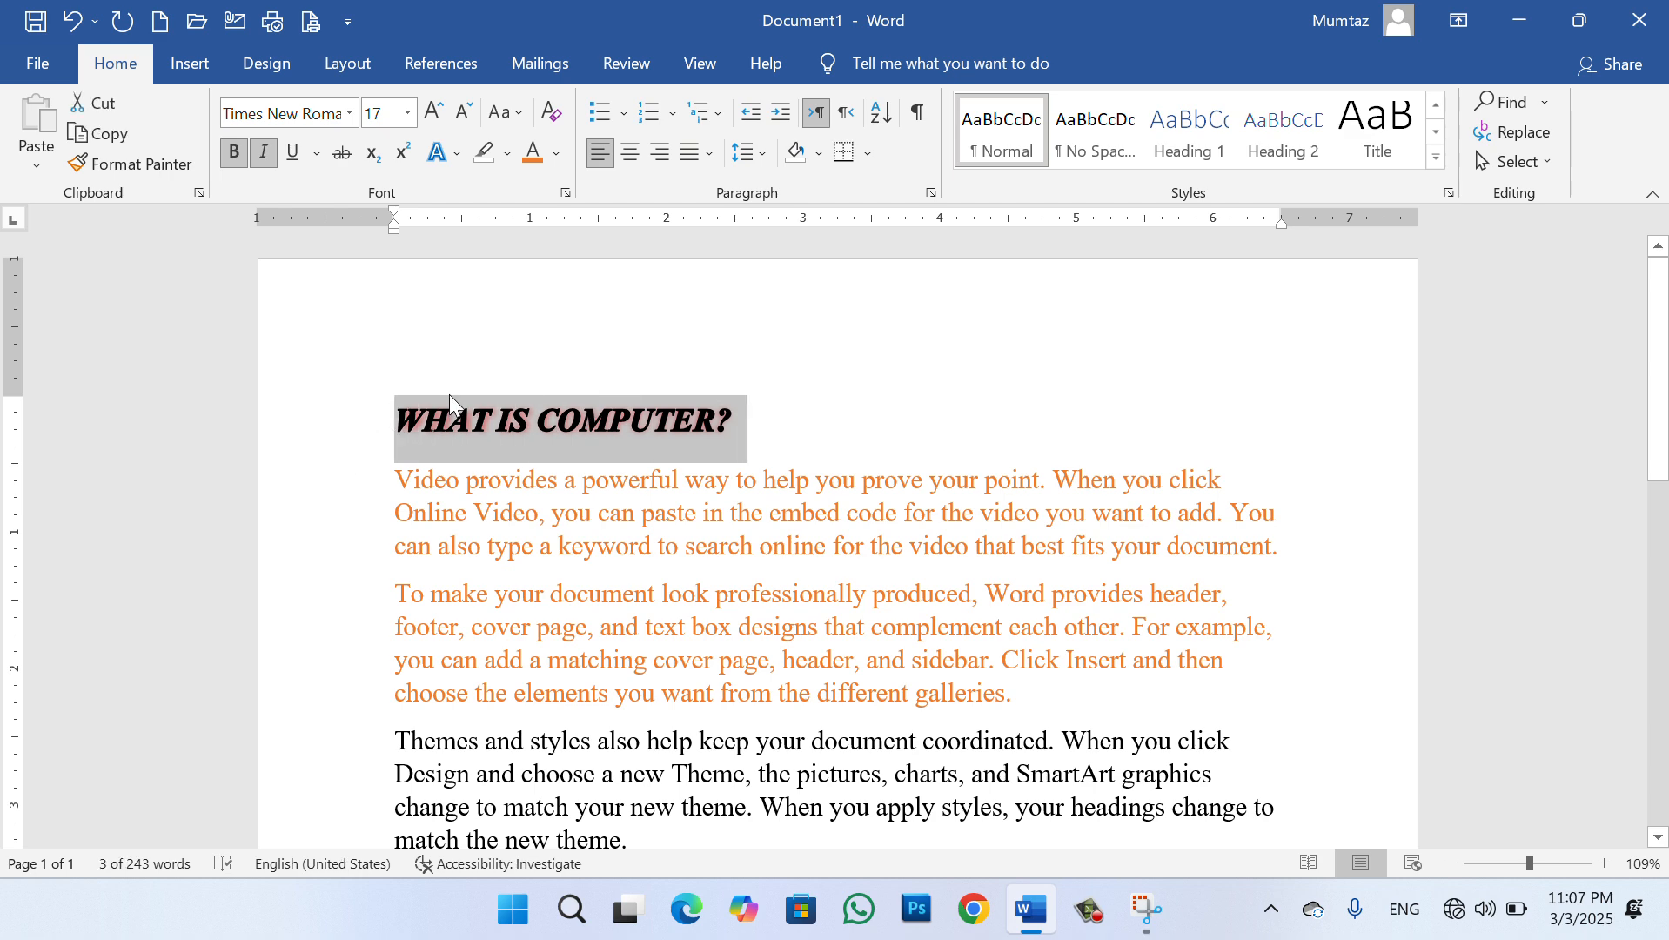
click(520, 117)
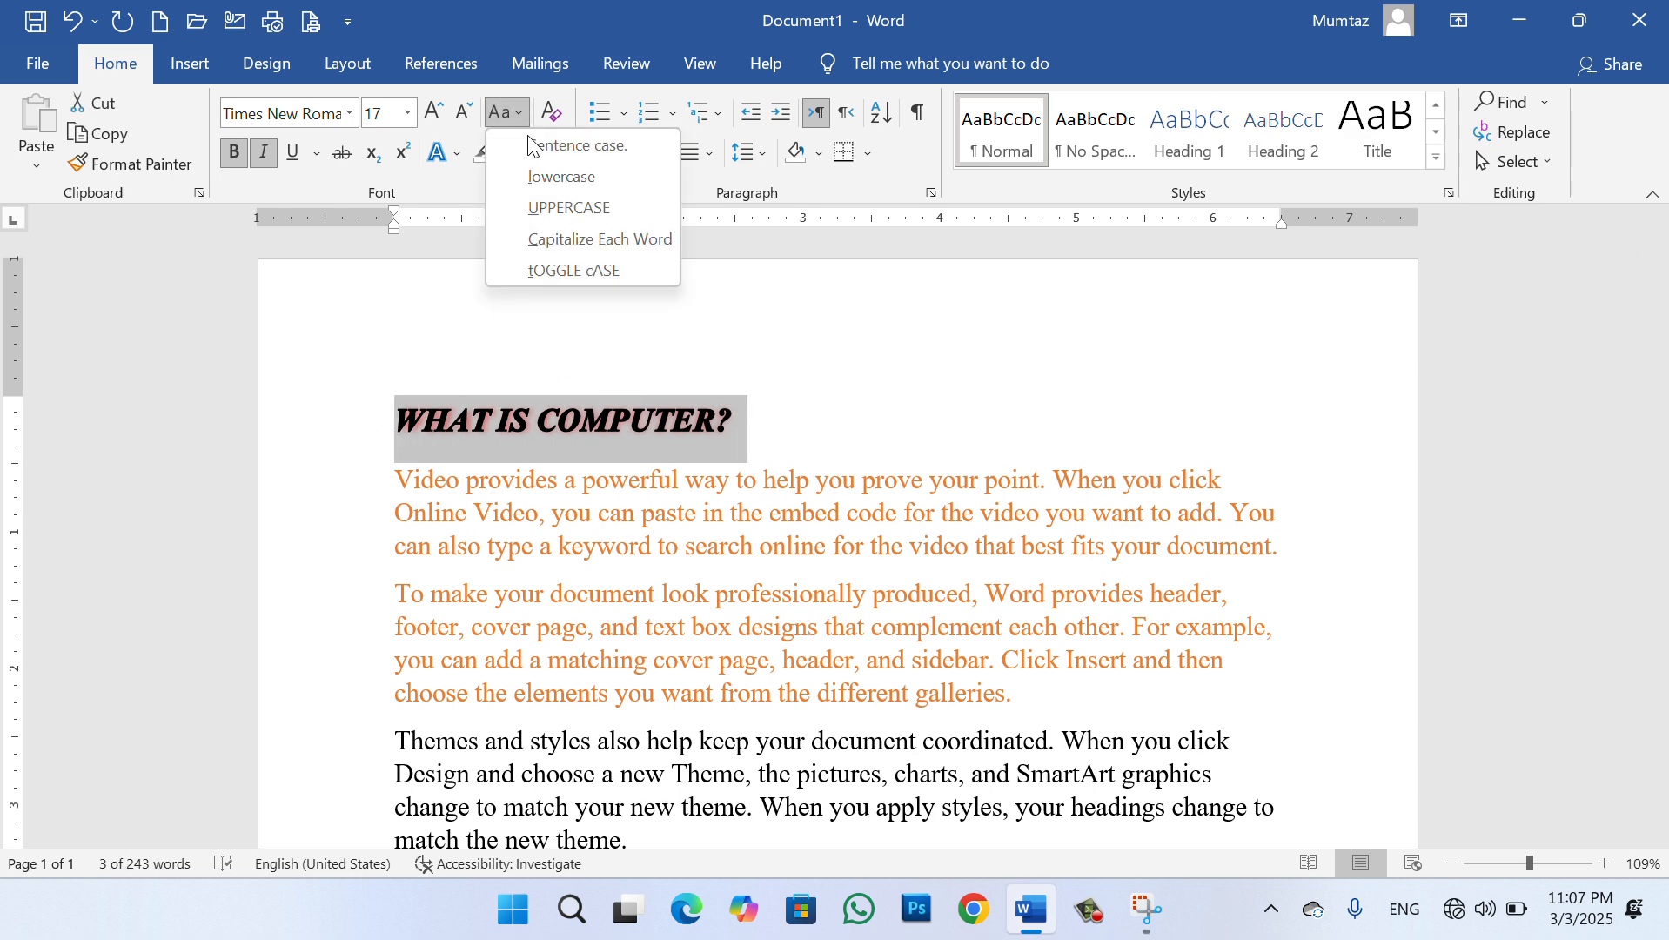
click(578, 239)
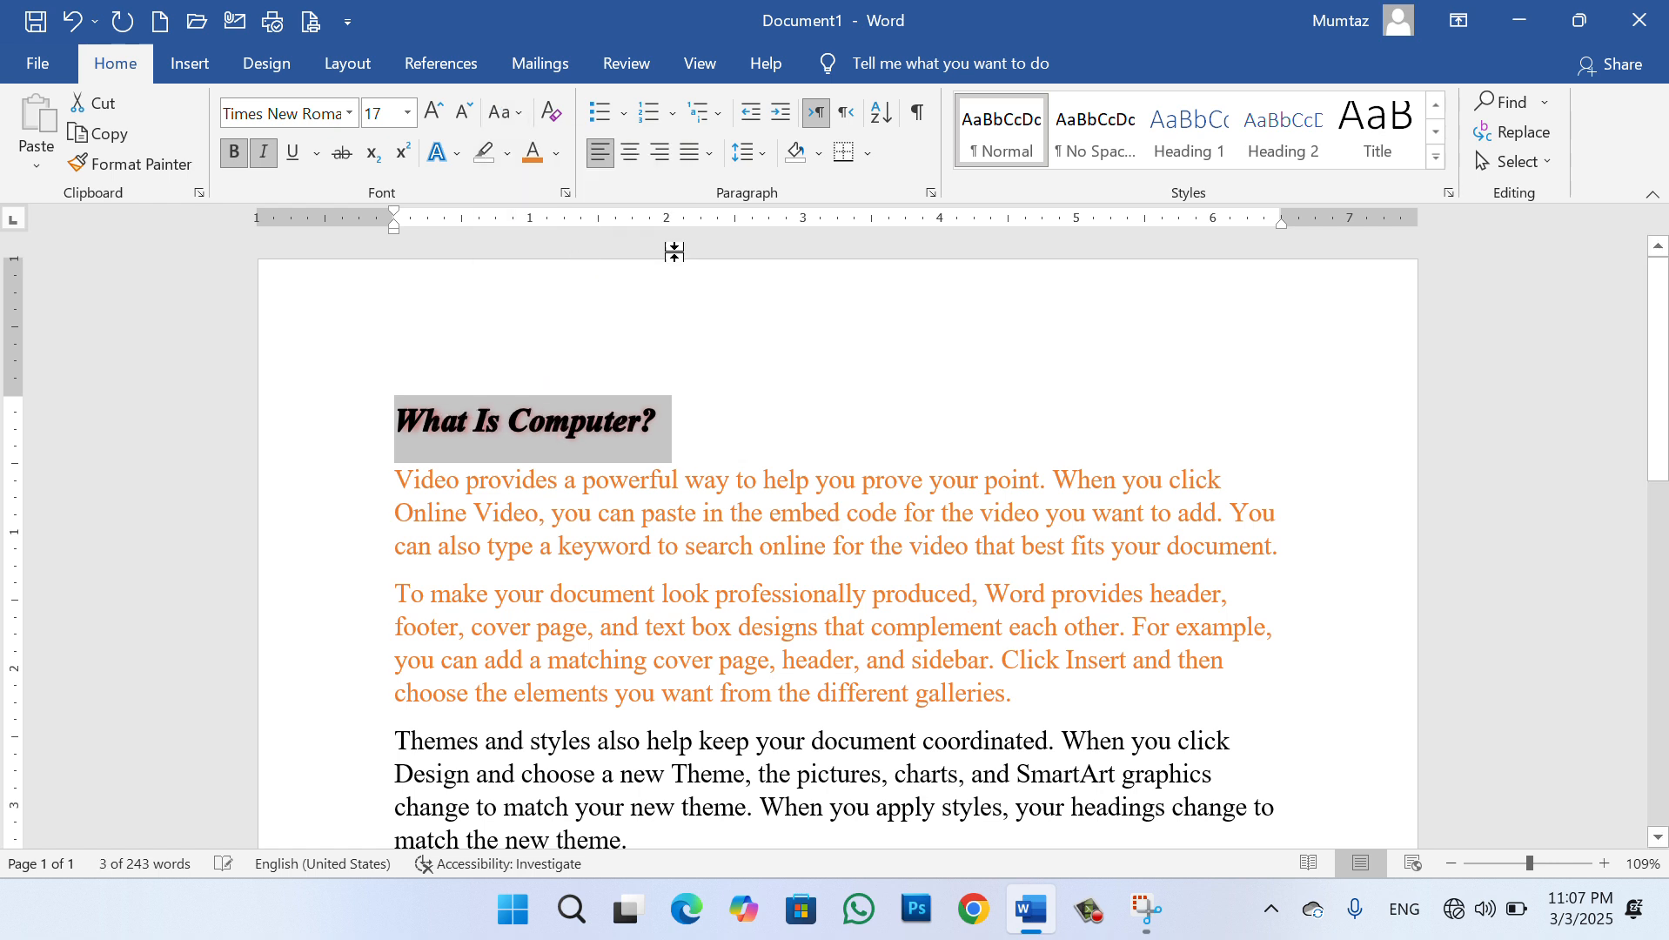
click(641, 437)
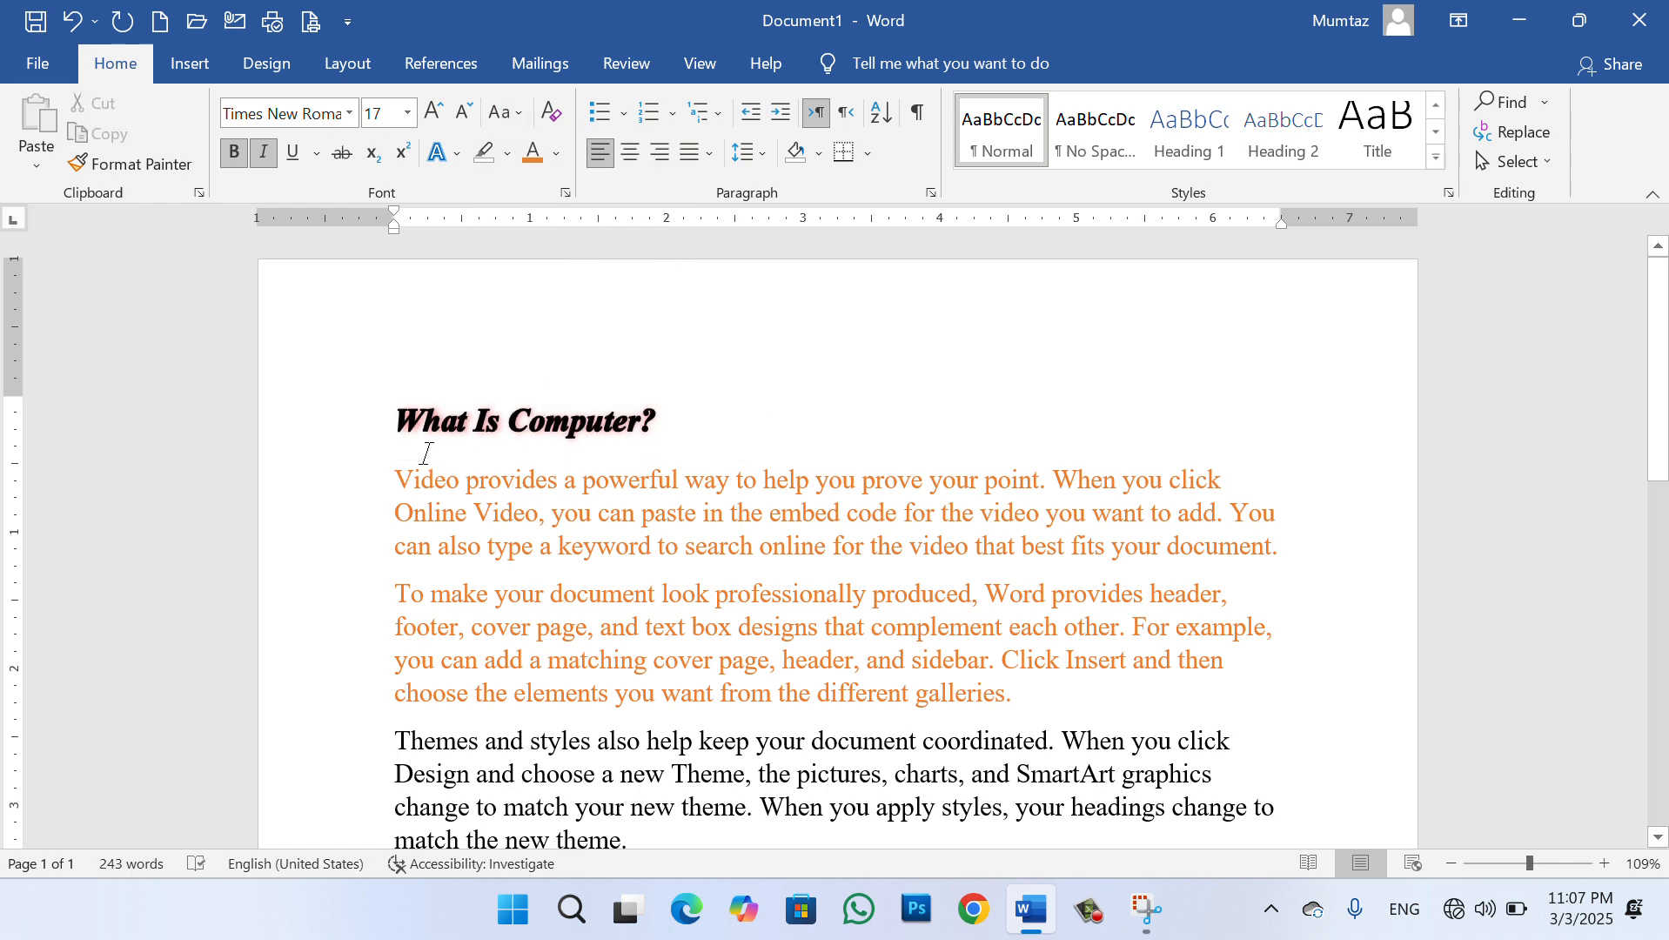
click(472, 434)
double_click(397, 425)
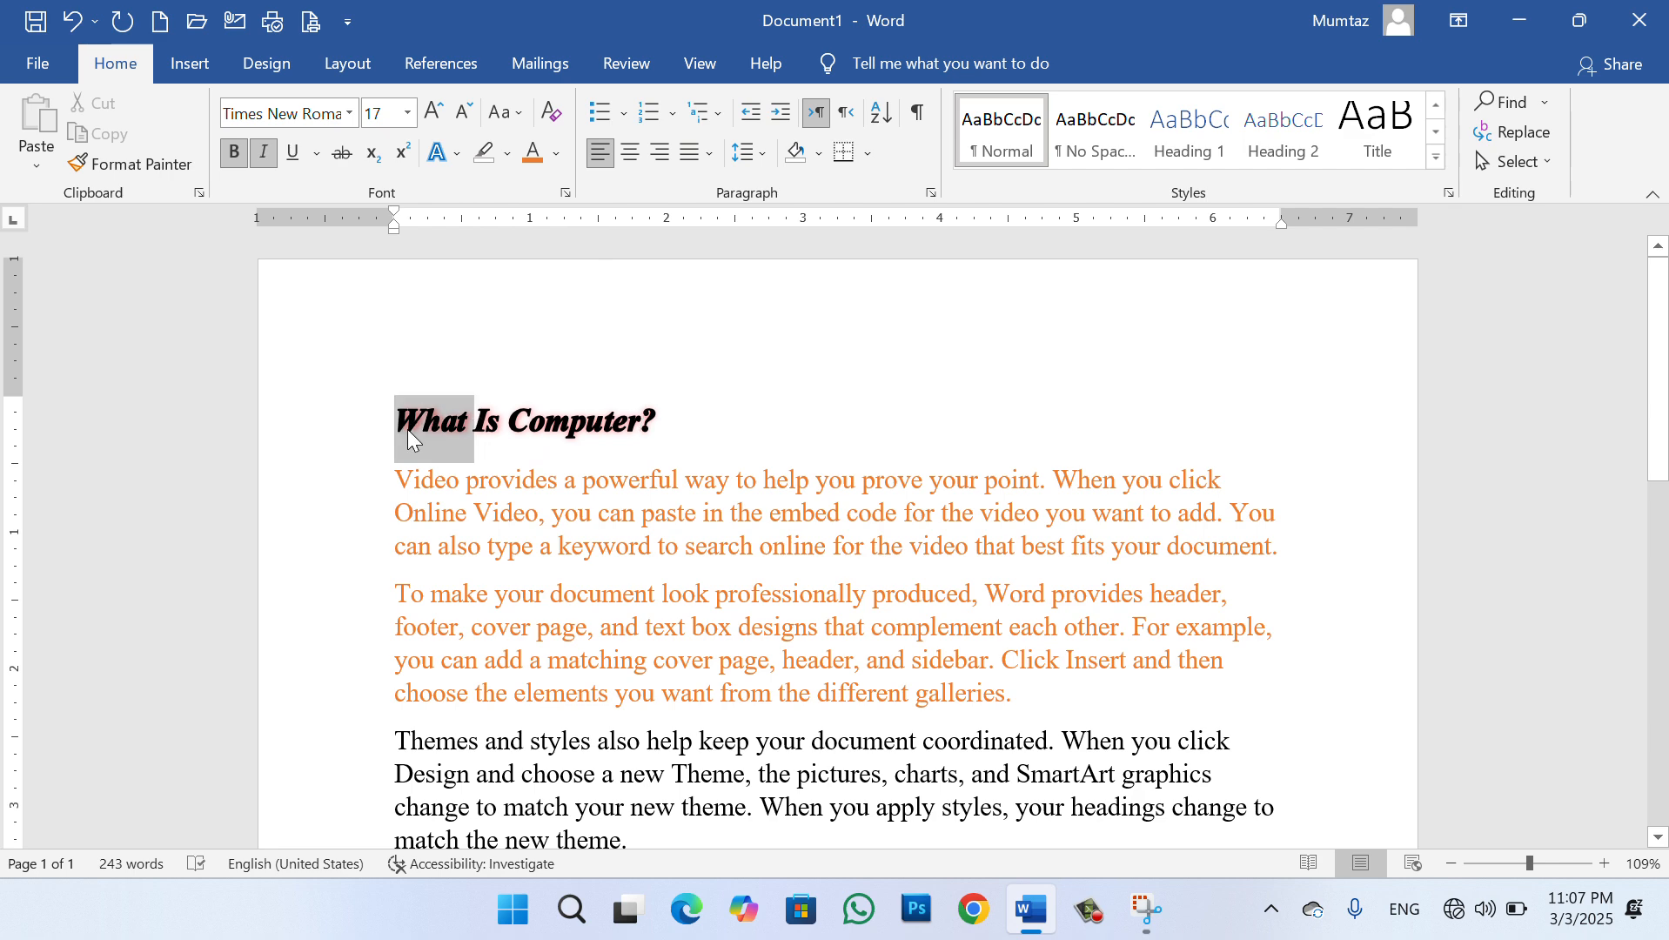
click(467, 424)
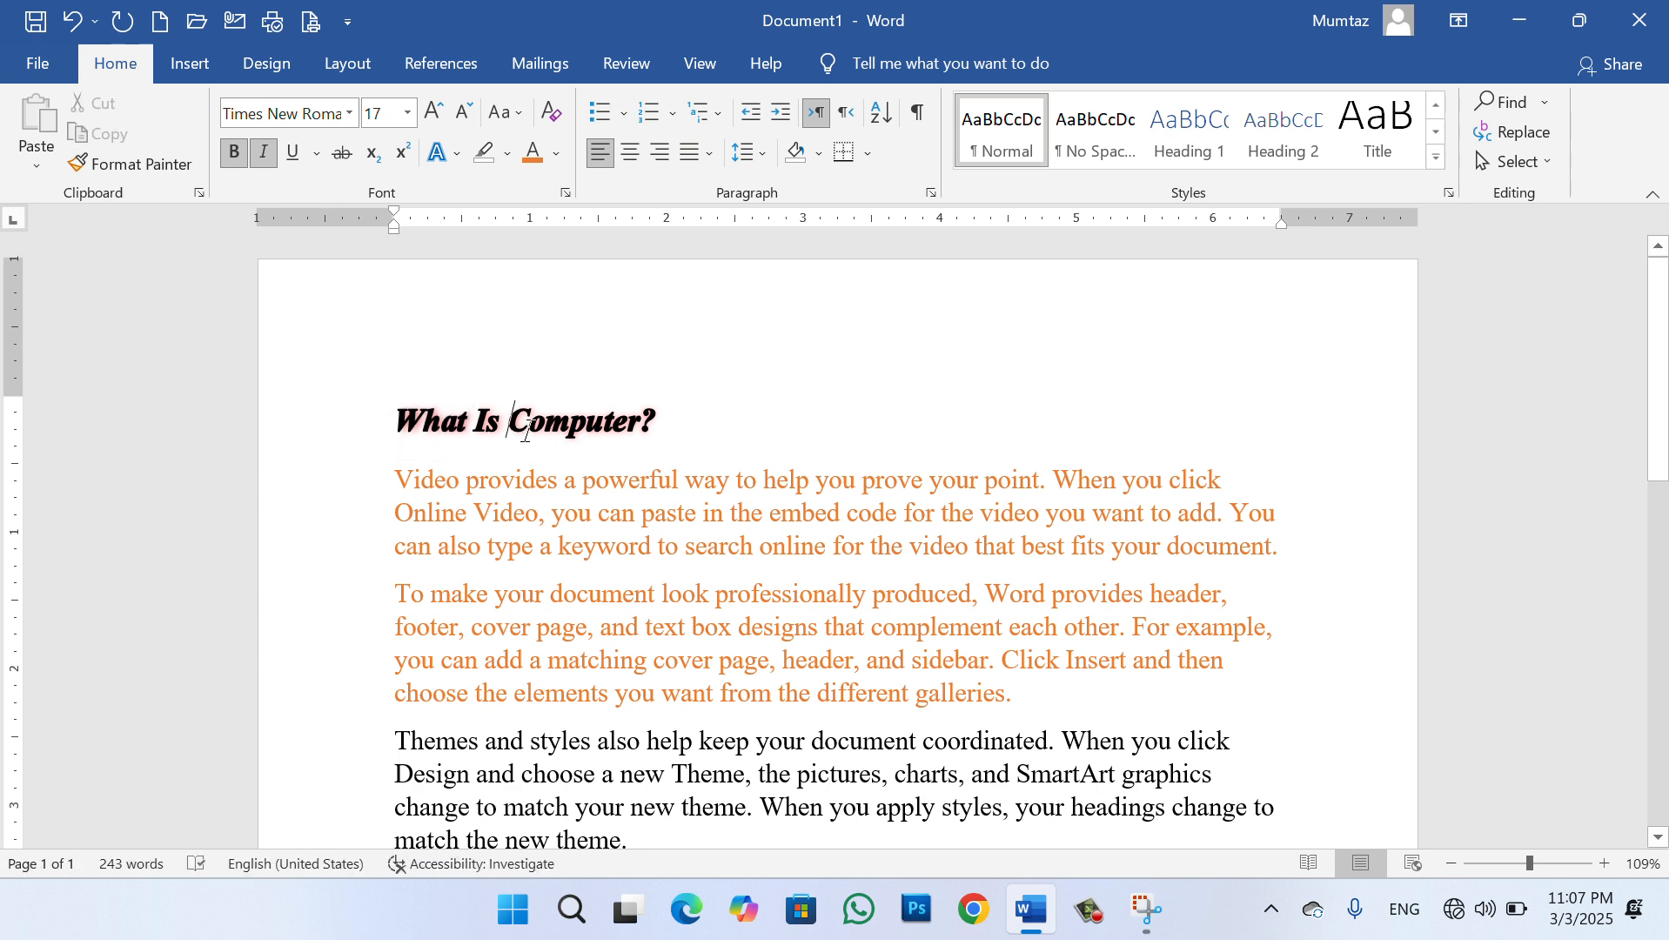
Apply tOGGLE cASE to the heading "What Is Computer?"
drag(663, 421, 405, 426)
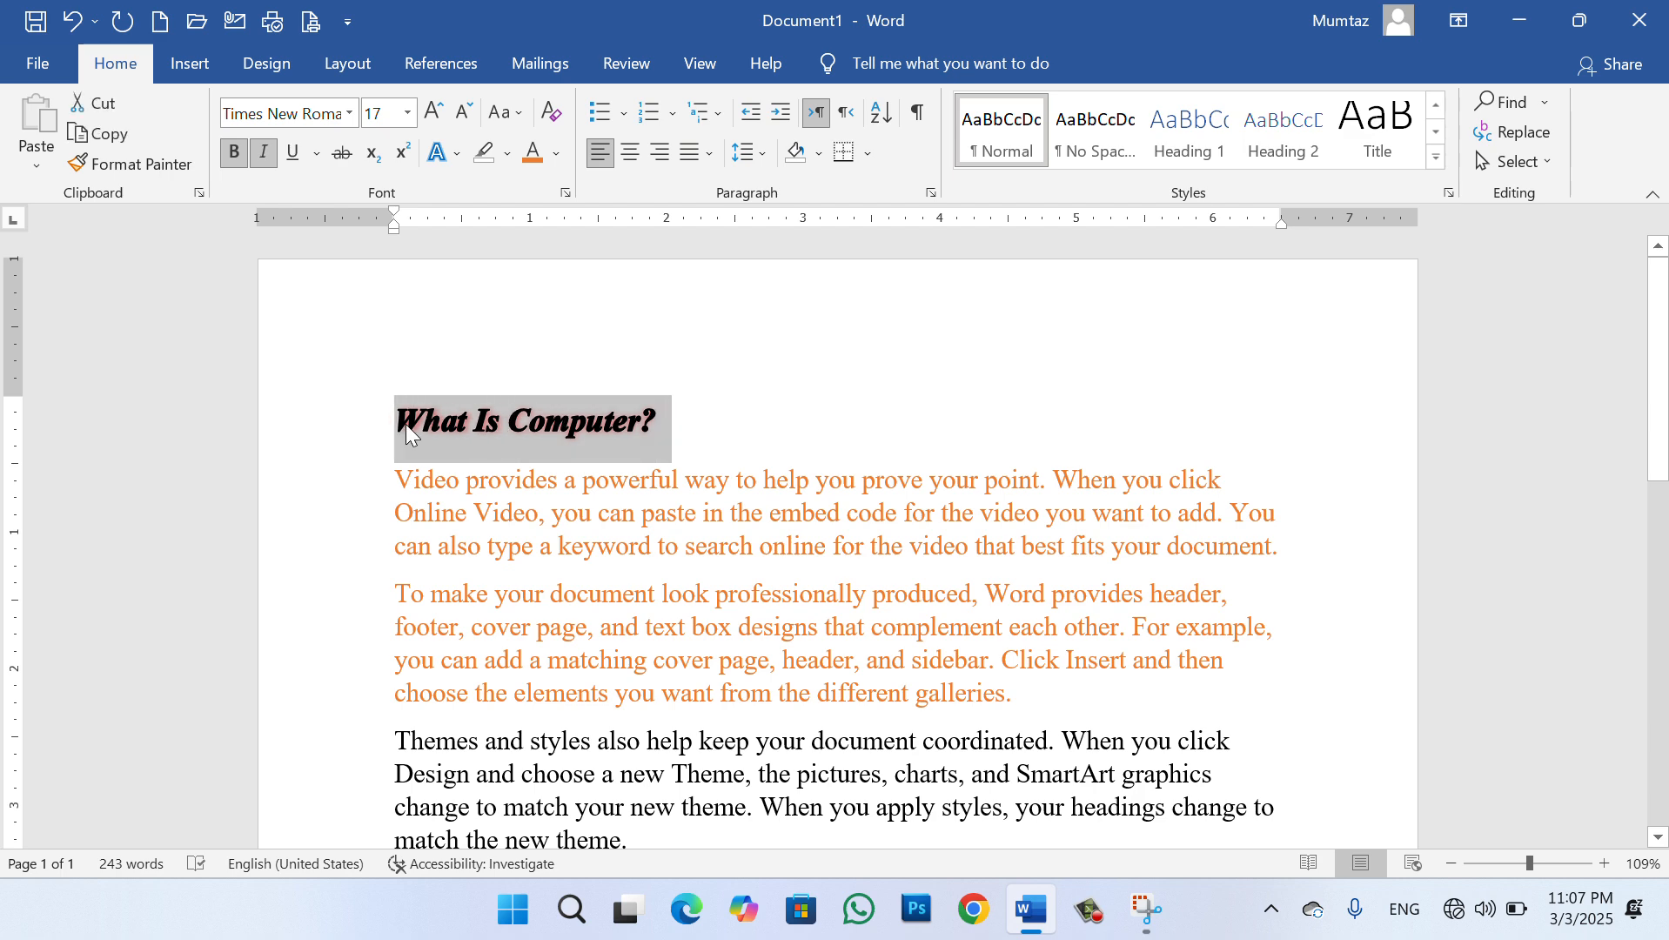
click(513, 116)
click(573, 270)
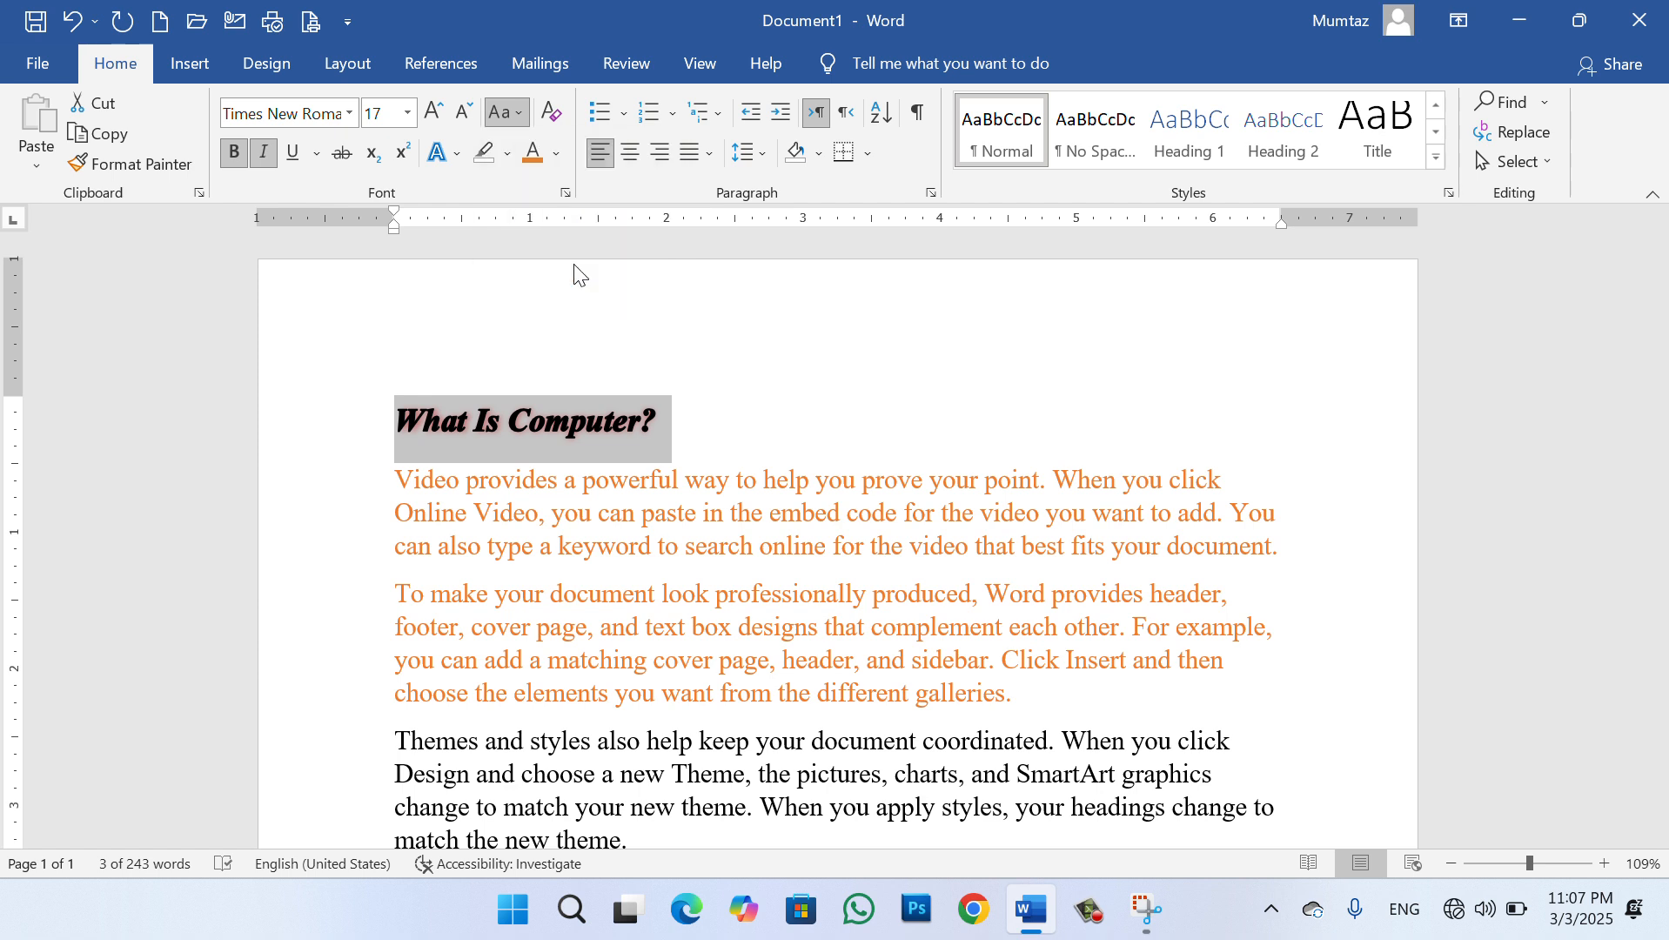
click(671, 443)
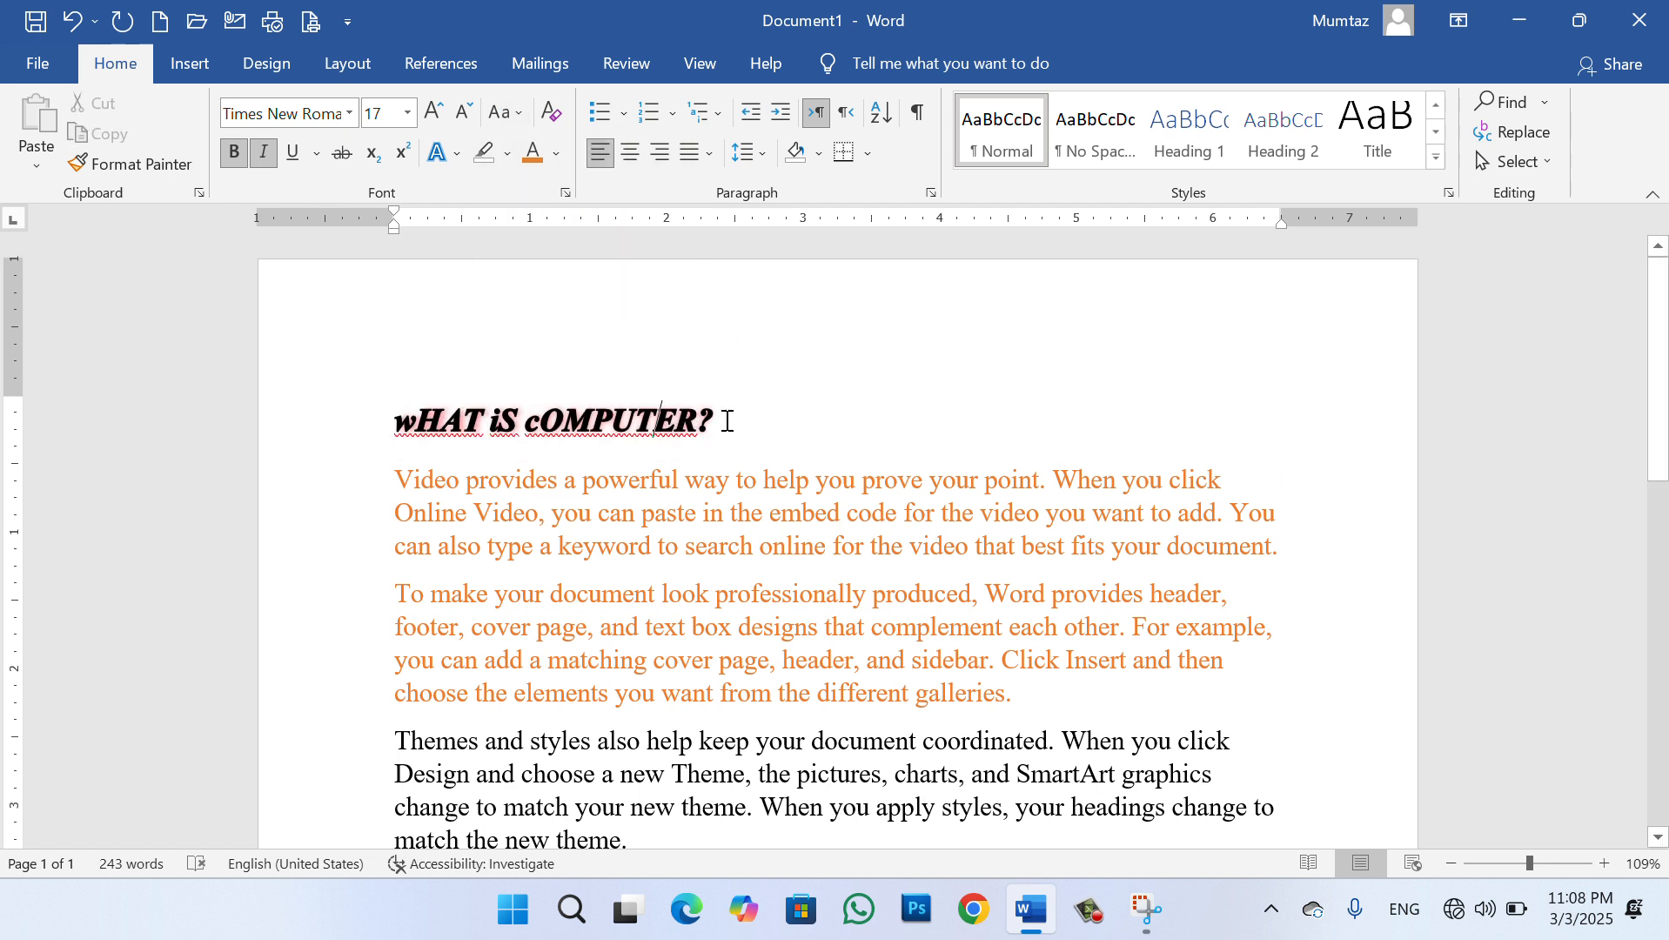
Return the toggled-case heading to Sentence case so it reads "What is computer?"
drag(730, 421, 372, 428)
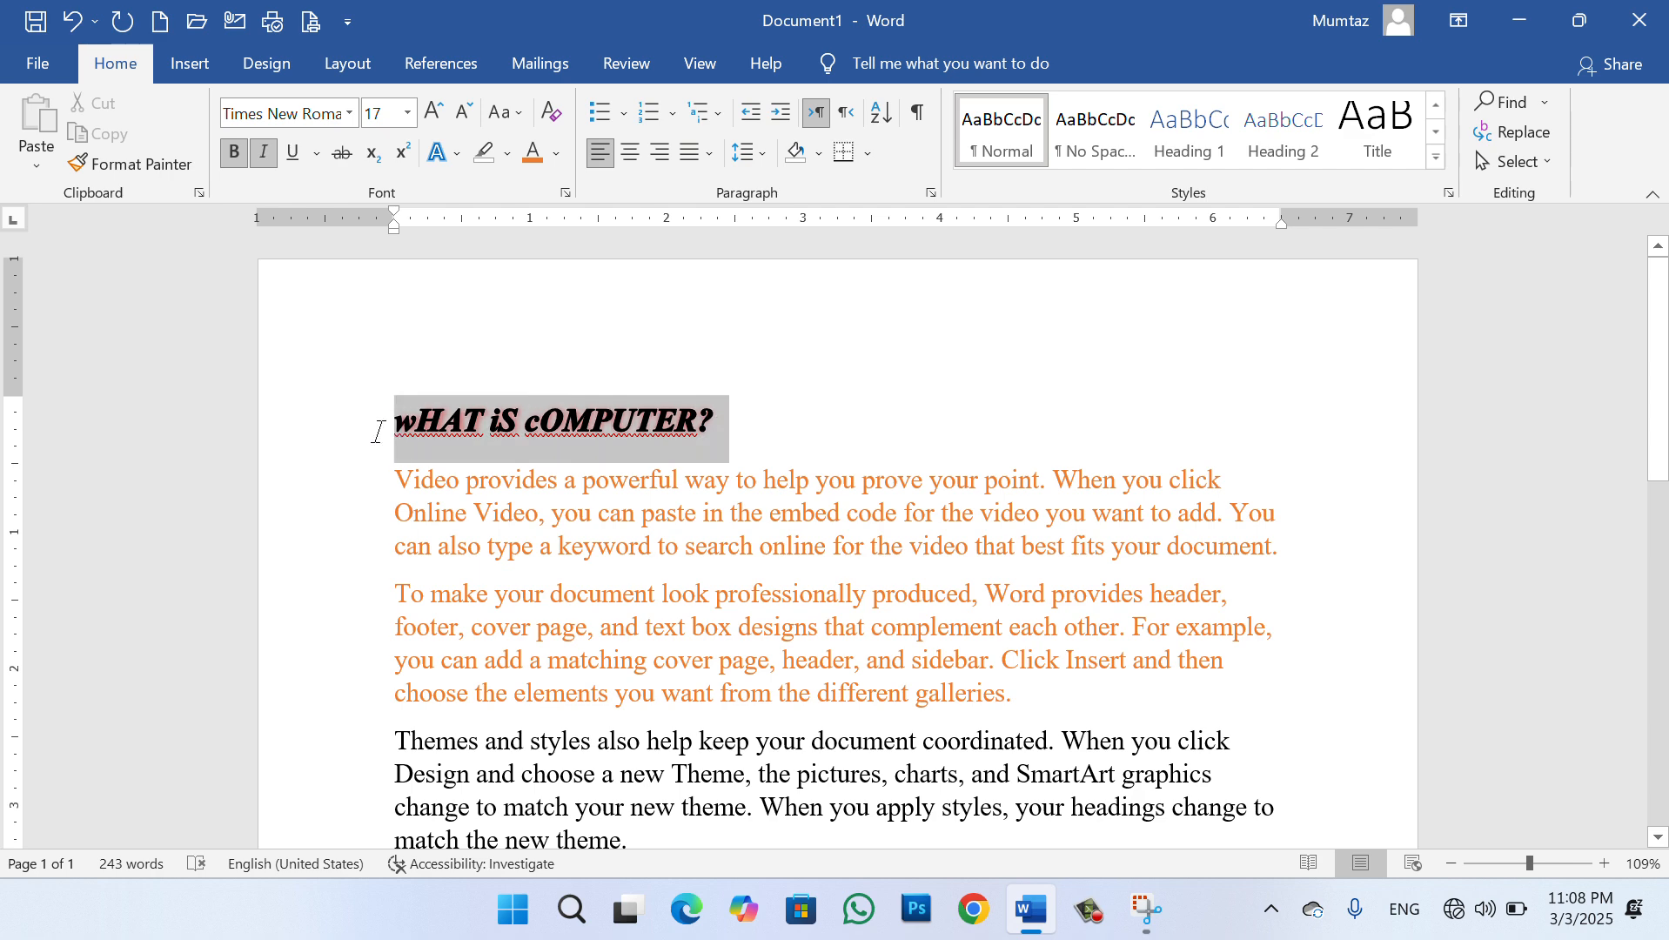
click(516, 118)
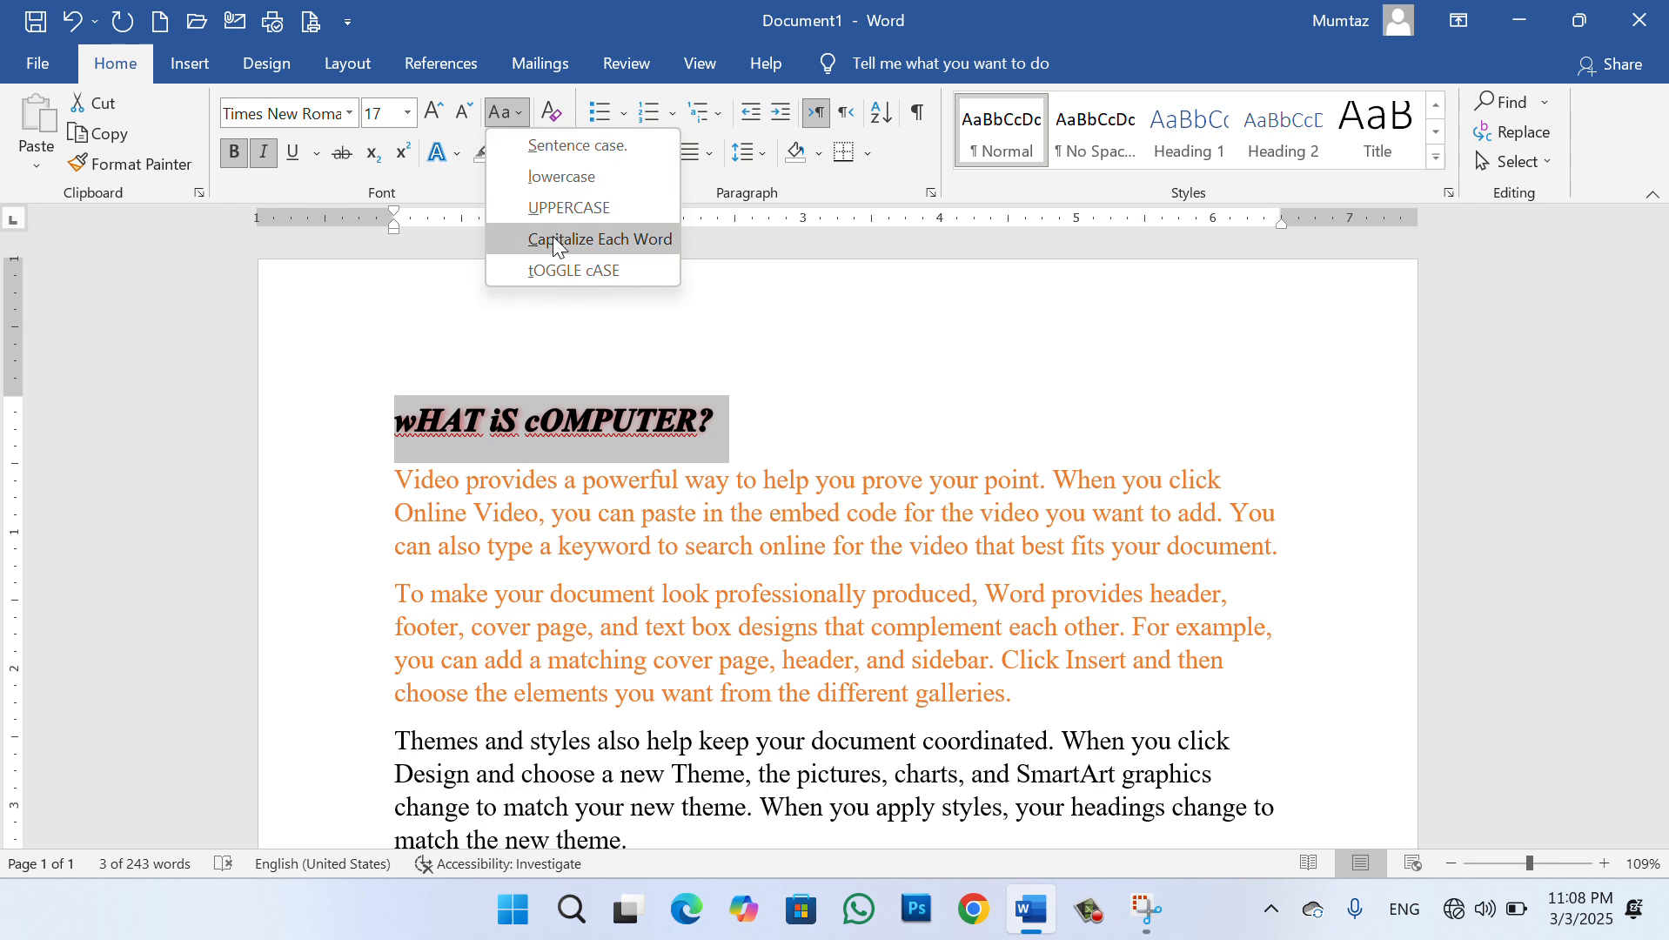
click(566, 145)
click(614, 457)
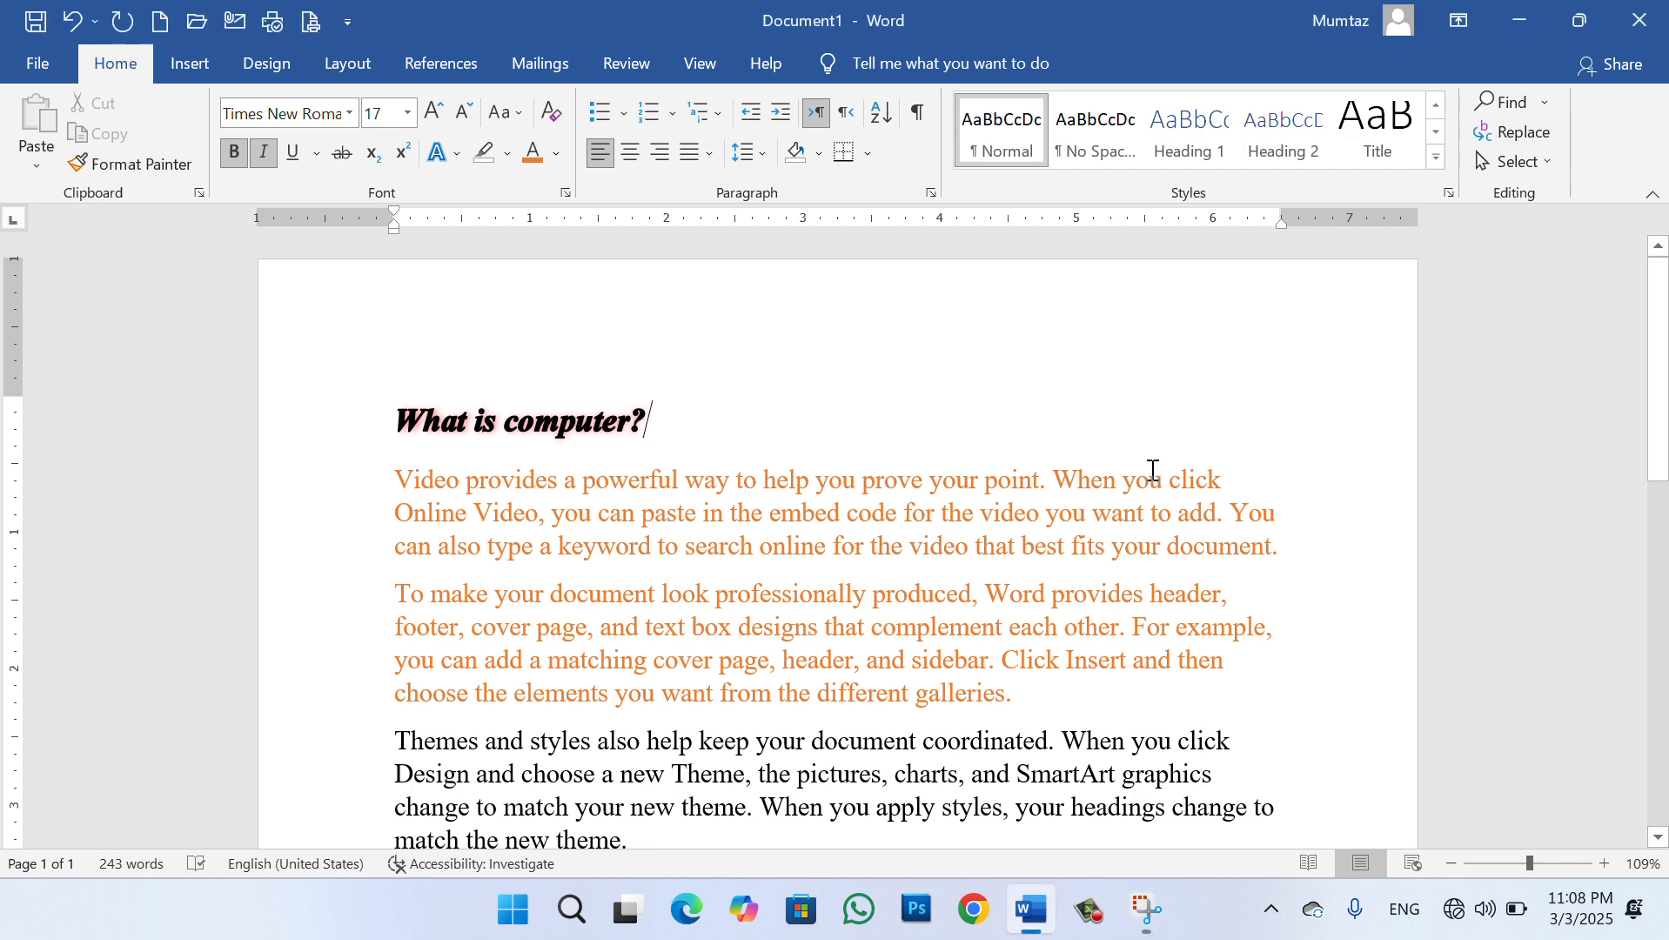
Clear all formatting from the entire document's text, and deselect it
drag(1663, 461, 1647, 570)
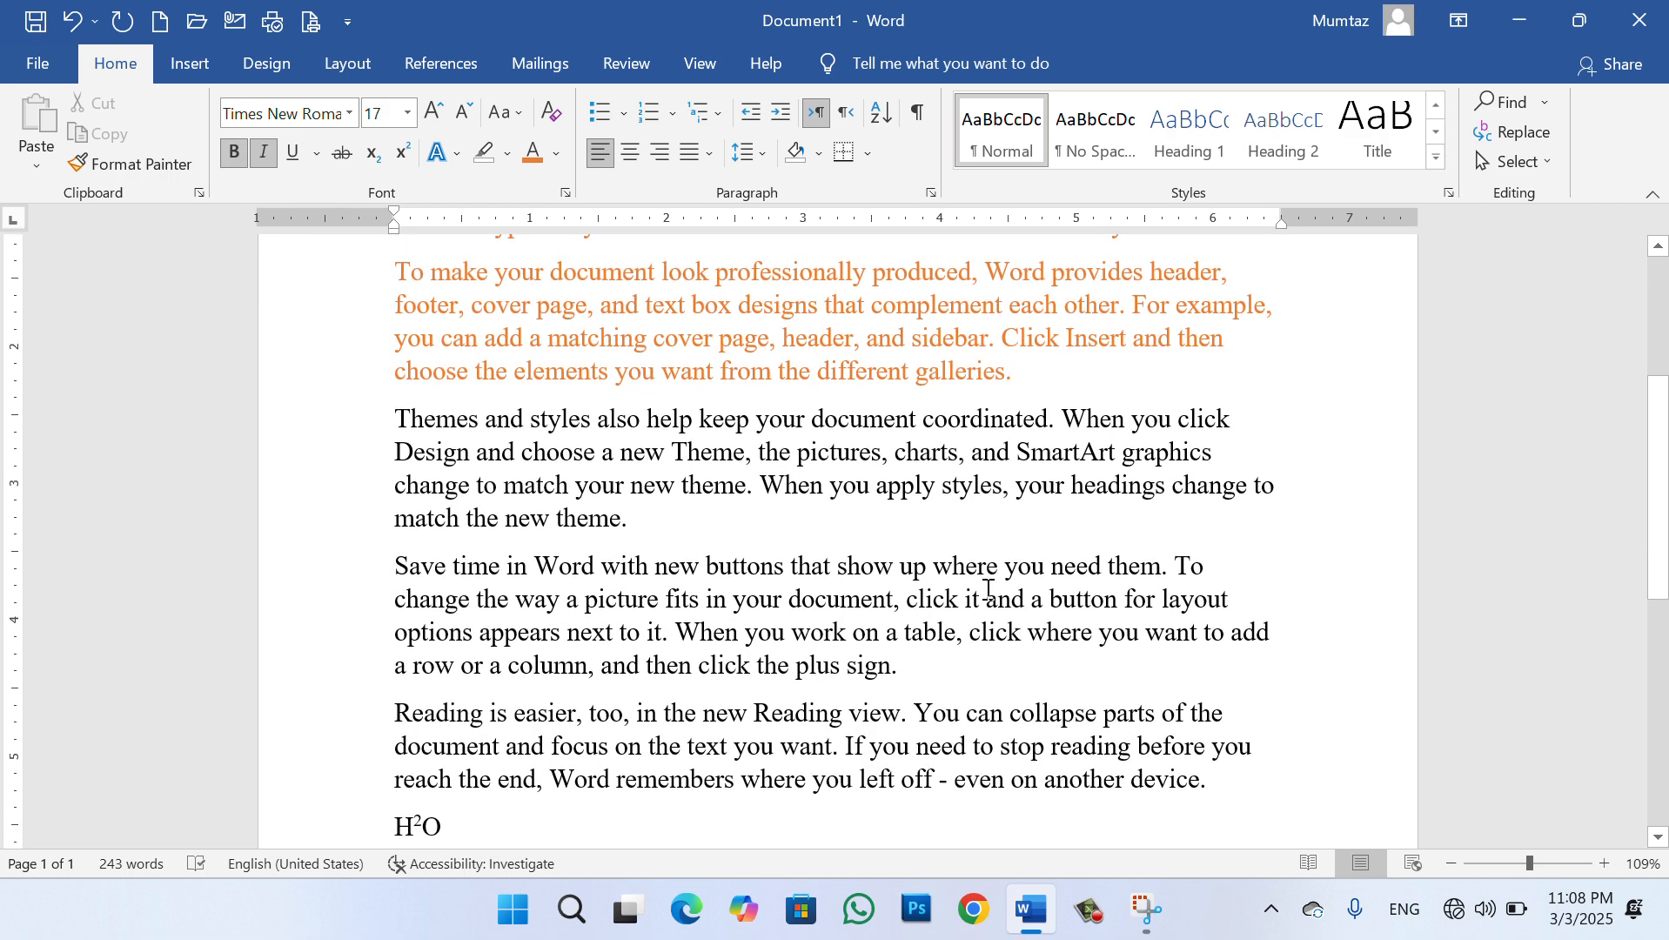
key(ctrl+a)
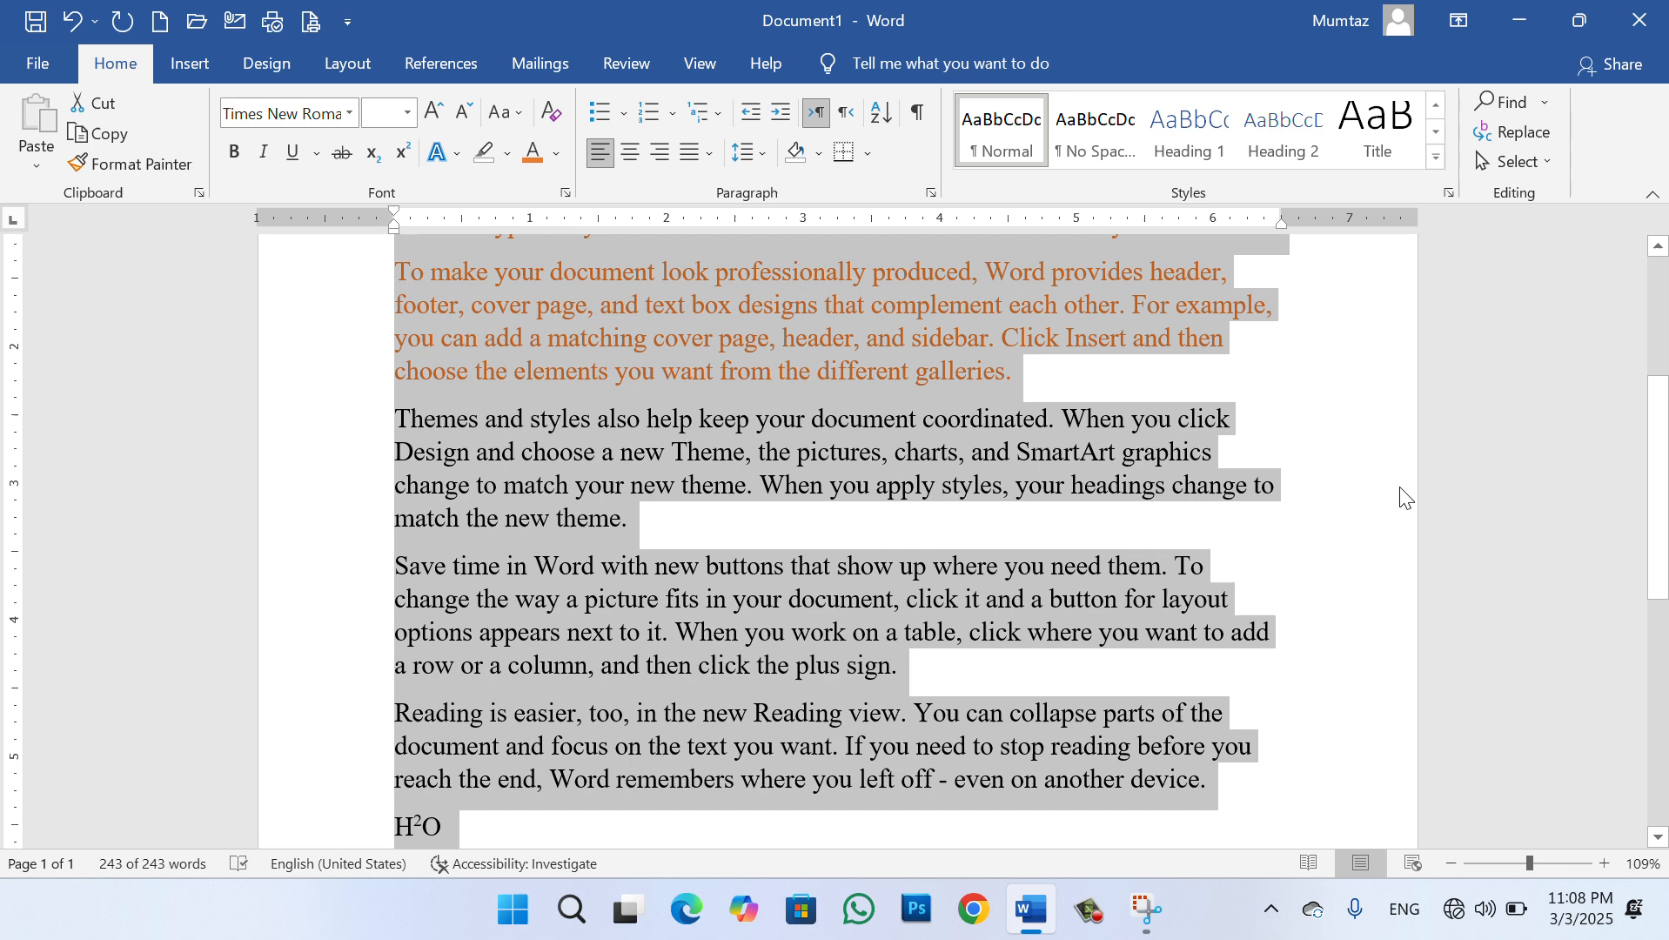
drag(1660, 518, 1659, 400)
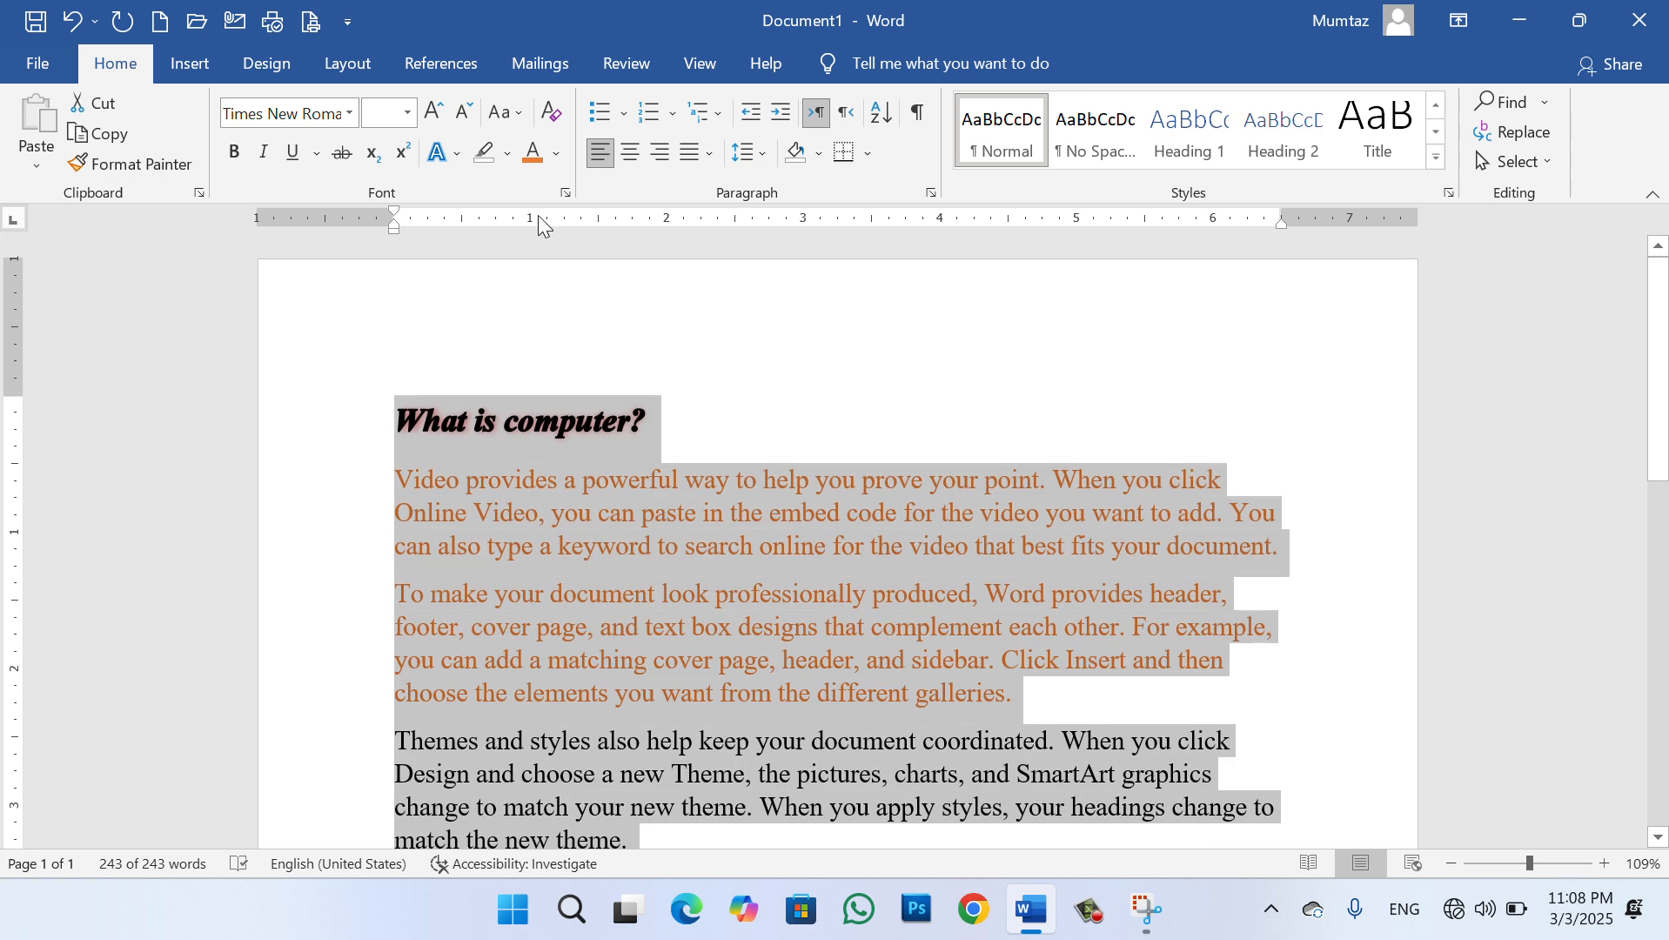
click(553, 113)
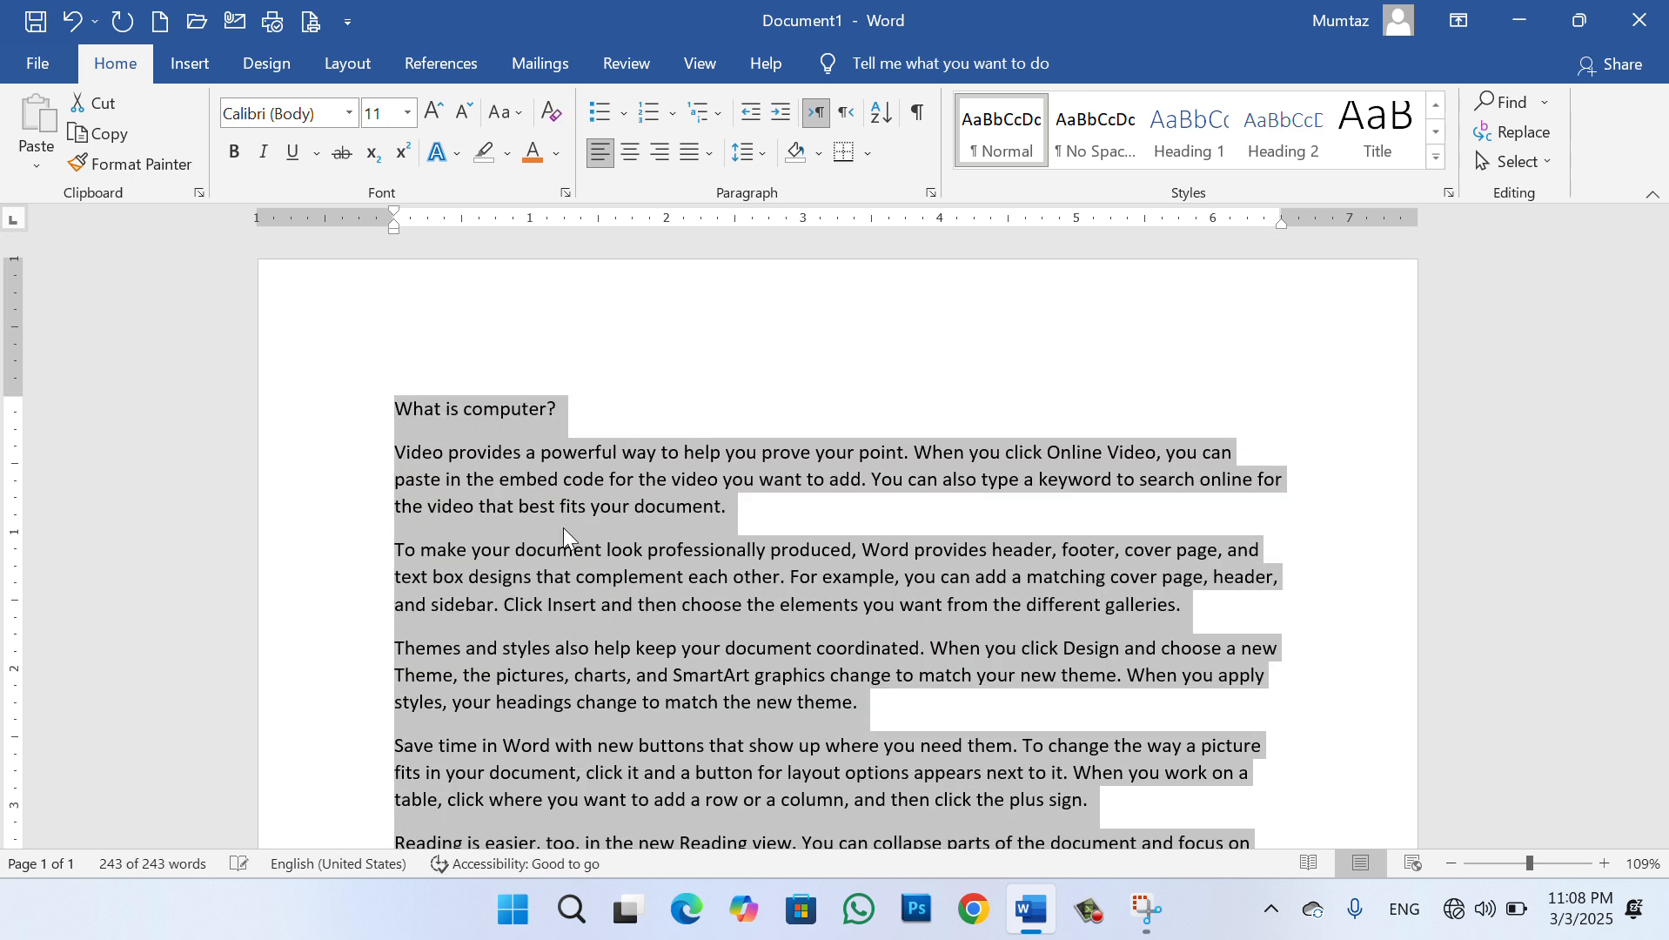
click(601, 711)
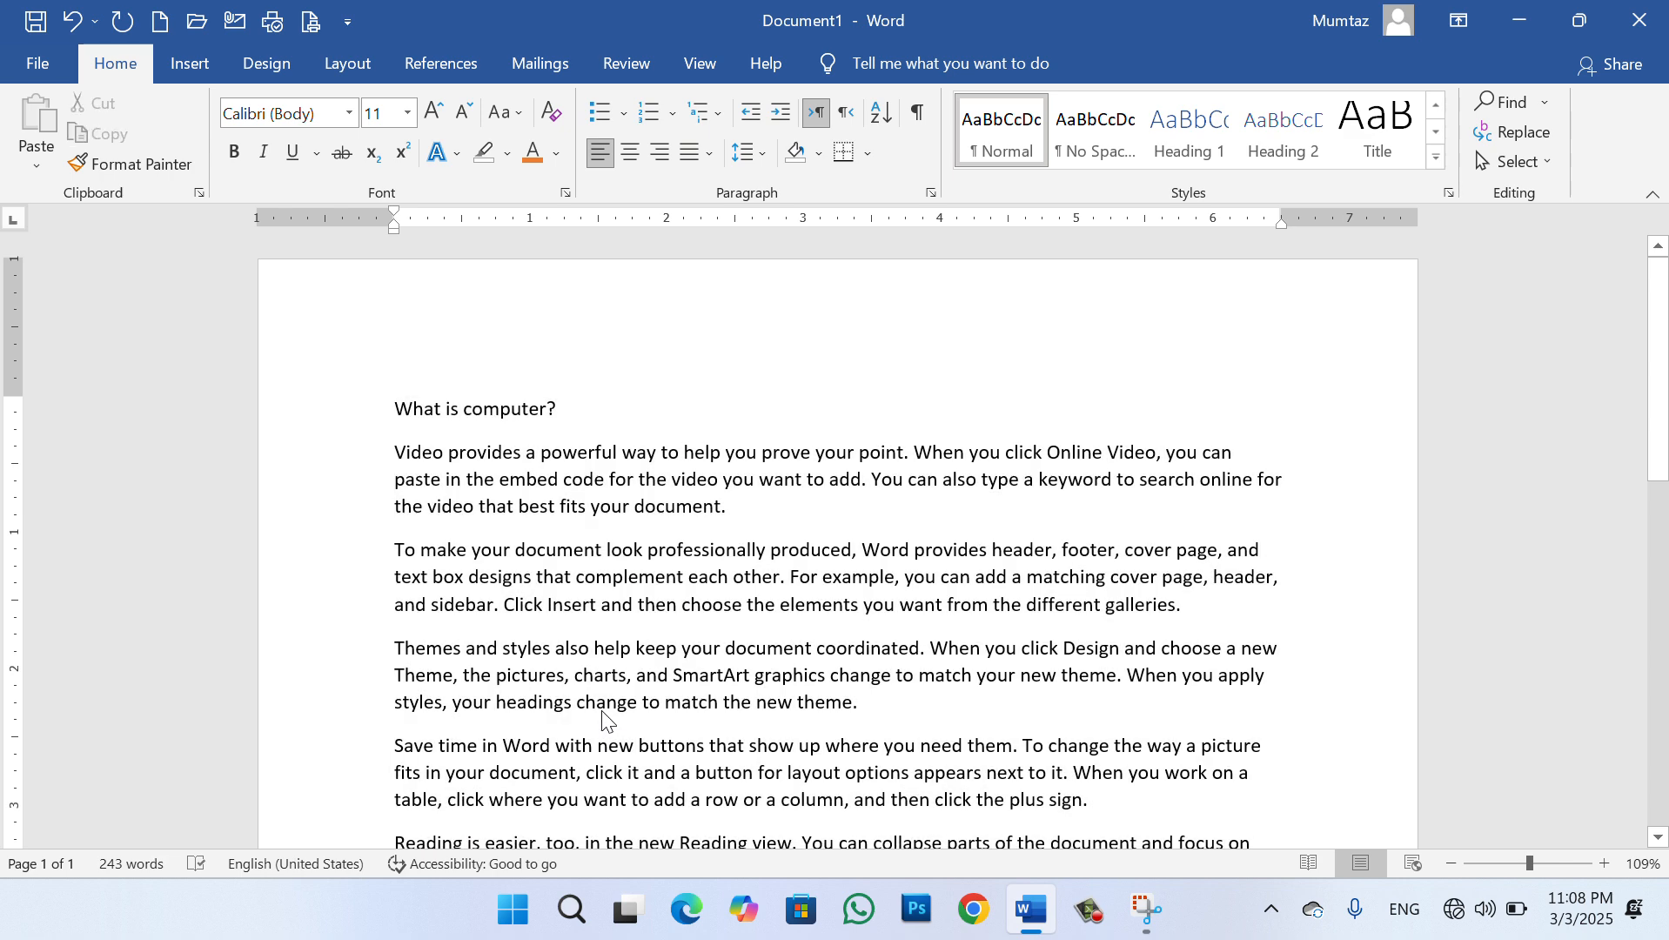